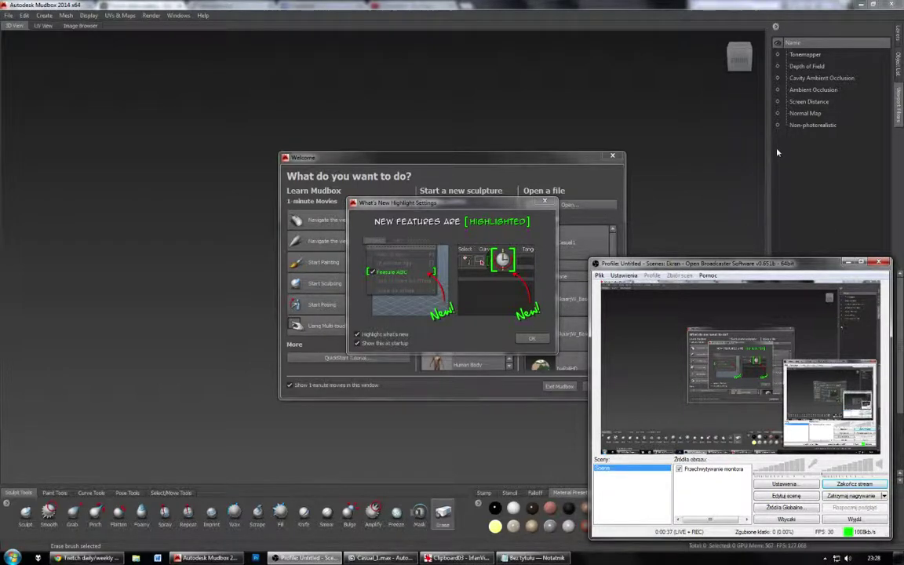
Step: Dismiss the new-features notice and open the recent file Casual1
{"action": "left_click", "coordinate": [661, 119]}
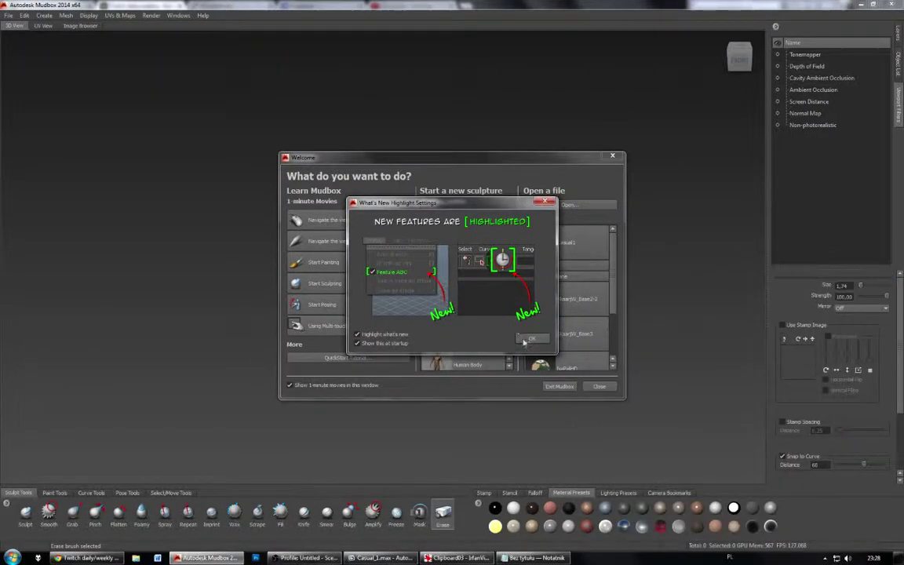
{"action": "left_click", "coordinate": [525, 339]}
{"action": "left_click", "coordinate": [576, 242]}
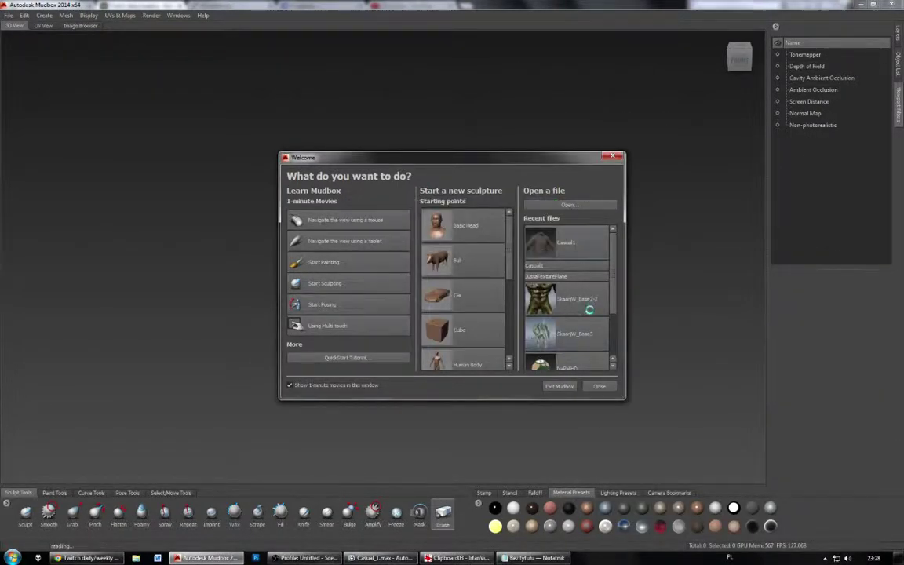
{"action": "middle_click_drag", "start_coordinate": [575, 242], "coordinate": [577, 220], "text": "alt"}
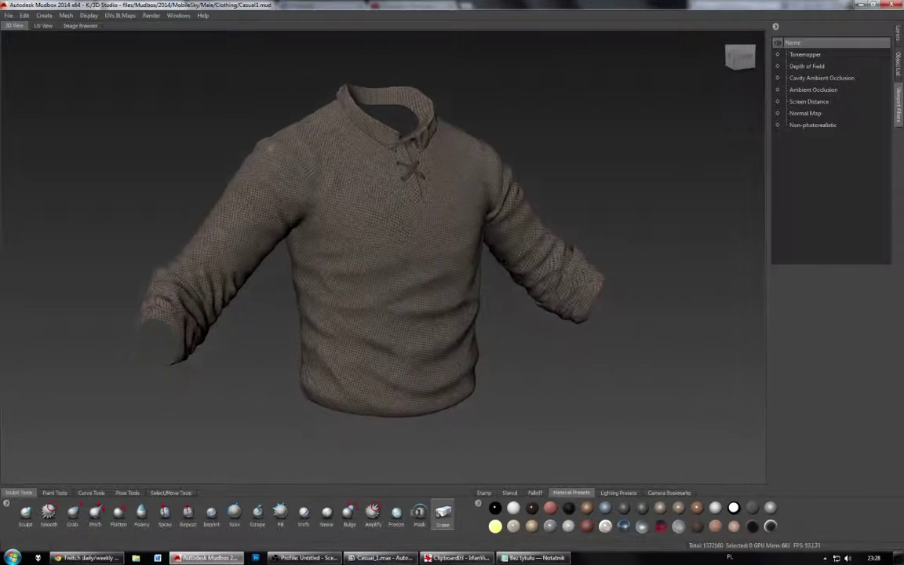
{"action": "mouse_move", "coordinate": [577, 220]}
{"action": "left_mouse_down", "text": "alt"}
{"action": "mouse_move", "coordinate": [557, 220]}
{"action": "mouse_move", "coordinate": [584, 221]}
{"action": "left_mouse_up", "text": "alt"}
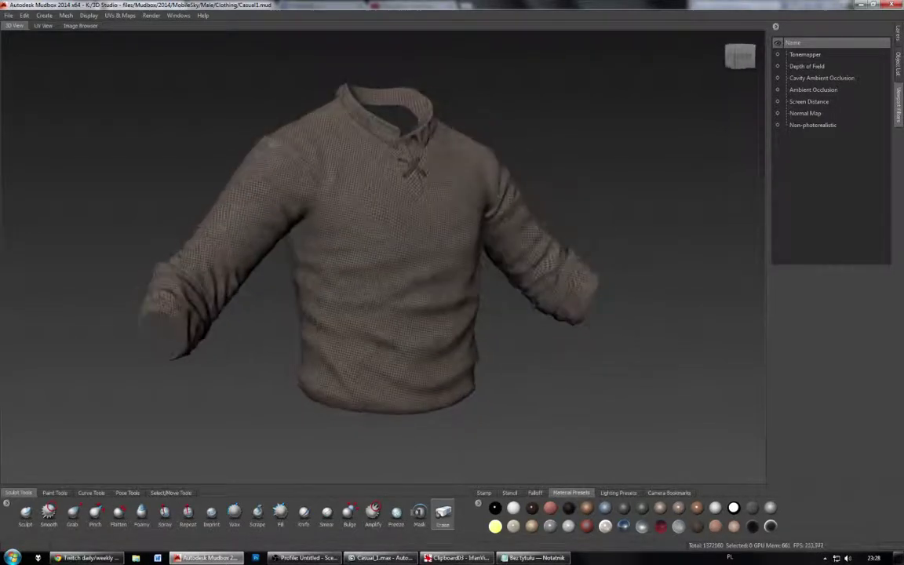
Step: Hide the Shirt_HD mesh and show Trousers_HD in the scene
{"action": "left_click", "coordinate": [898, 69]}
{"action": "left_click", "coordinate": [778, 146]}
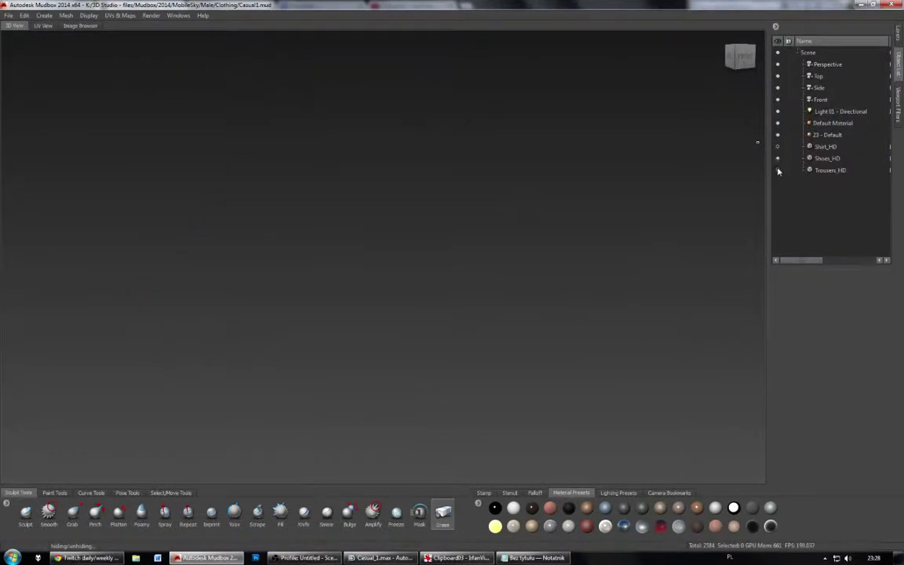
{"action": "left_click", "coordinate": [778, 170]}
{"action": "middle_click_drag", "start_coordinate": [510, 392], "coordinate": [567, 137], "text": "alt"}
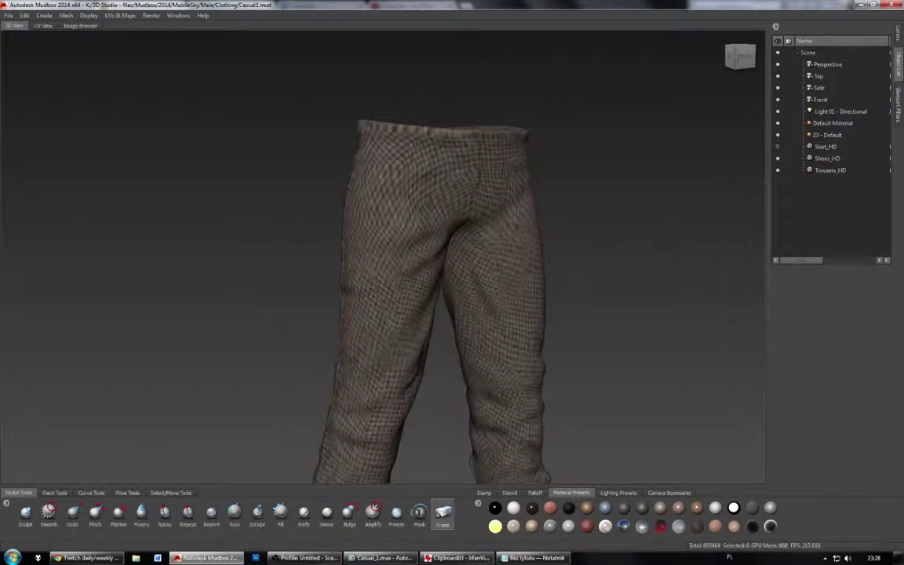
{"action": "left_click_drag", "start_coordinate": [567, 138], "coordinate": [502, 140], "text": "alt"}
{"action": "right_click_drag", "start_coordinate": [471, 251], "coordinate": [416, 251], "text": "alt"}
{"action": "left_click_drag", "start_coordinate": [416, 252], "coordinate": [628, 247], "text": "alt"}
{"action": "middle_click_drag", "start_coordinate": [542, 279], "coordinate": [544, 229], "text": "alt"}
{"action": "left_click_drag", "start_coordinate": [544, 229], "coordinate": [310, 229], "text": "alt"}
Step: Examine the sculpt and paint layers used by the trousers
{"action": "left_click", "coordinate": [899, 99]}
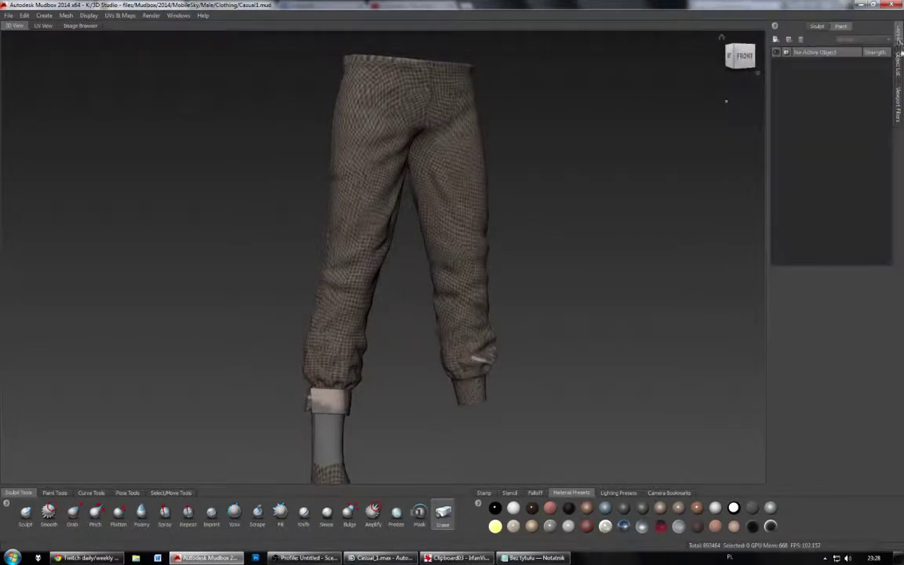
{"action": "left_click", "coordinate": [900, 35]}
{"action": "left_click", "coordinate": [817, 27]}
{"action": "left_click", "coordinate": [841, 27]}
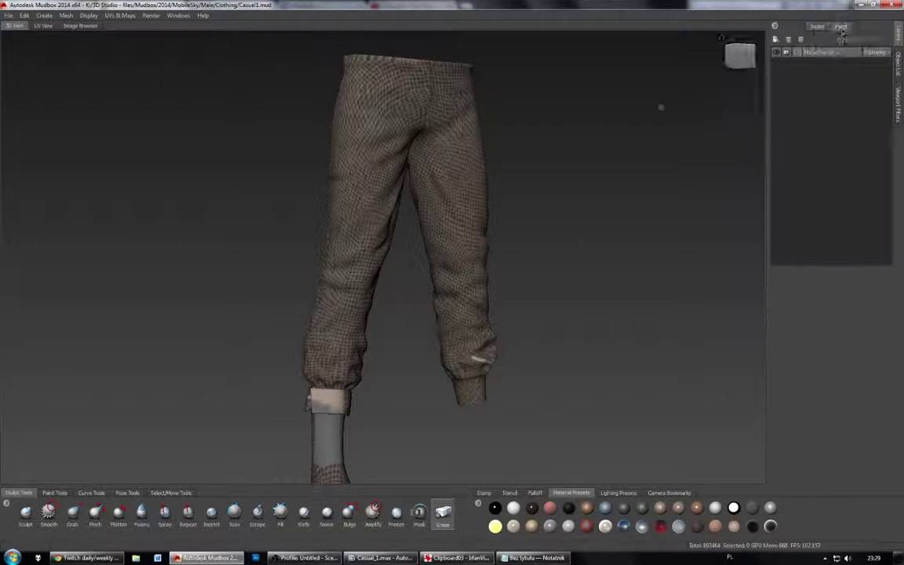
{"action": "mouse_move", "coordinate": [518, 208]}
{"action": "left_mouse_down", "text": "alt"}
{"action": "mouse_move", "coordinate": [465, 210]}
{"action": "mouse_move", "coordinate": [502, 209]}
{"action": "left_mouse_up", "text": "alt"}
{"action": "right_click_drag", "start_coordinate": [502, 209], "coordinate": [499, 178], "text": "alt"}
{"action": "left_click_drag", "start_coordinate": [498, 179], "coordinate": [503, 179], "text": "alt"}
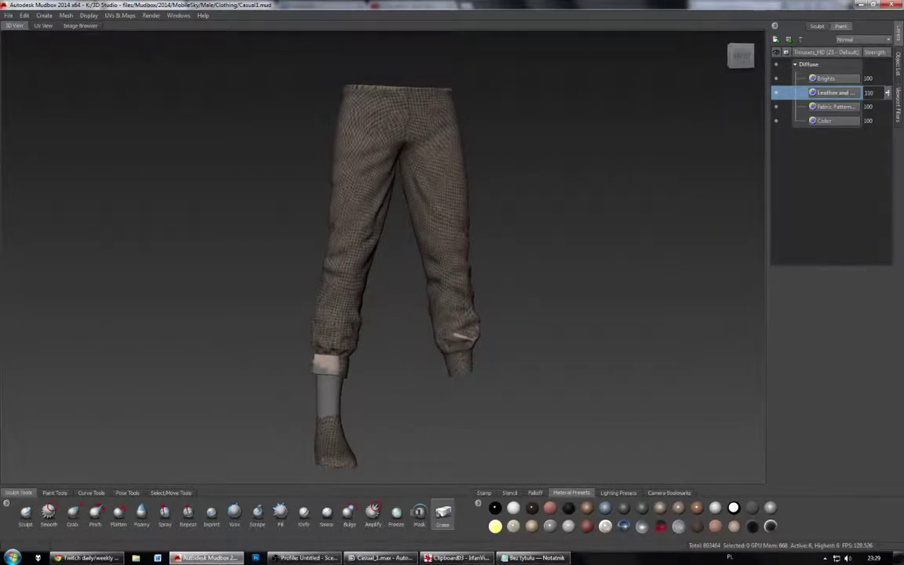
Step: Assign a new Mudbox Material to the trousers and apply the plain dark grey material preset to it
{"action": "left_click", "coordinate": [900, 66]}
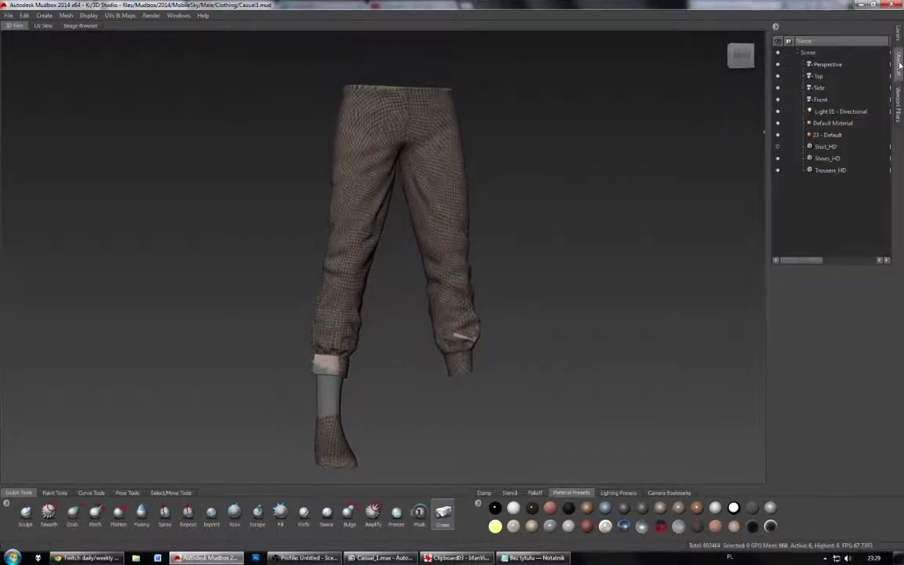
{"action": "left_click", "coordinate": [843, 136]}
{"action": "left_click", "coordinate": [837, 125]}
{"action": "left_click", "coordinate": [828, 147]}
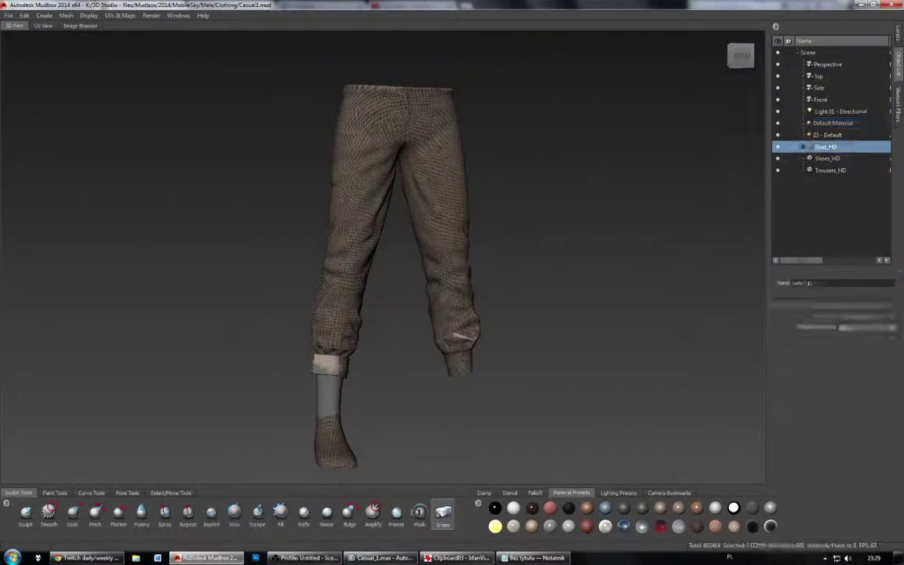
{"action": "right_click", "coordinate": [414, 123]}
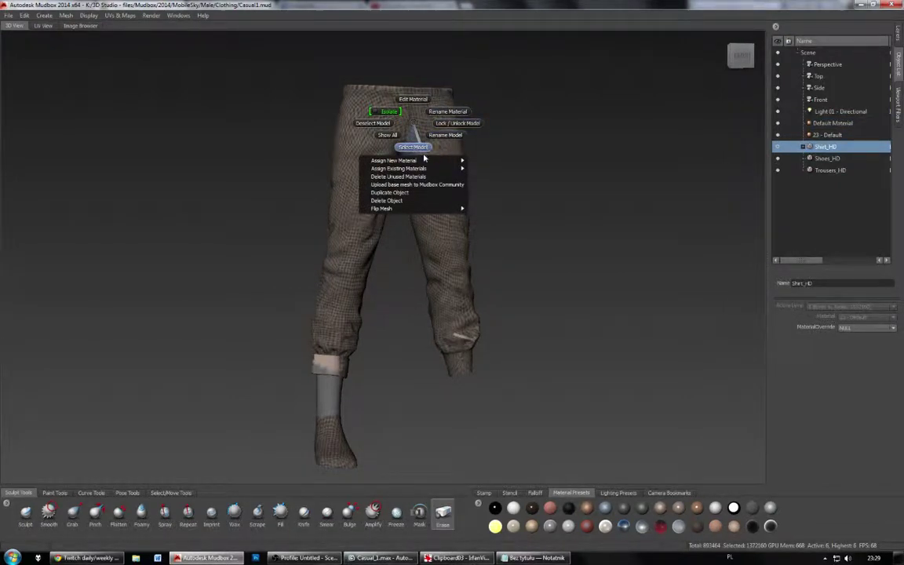
{"action": "mouse_move", "coordinate": [440, 161]}
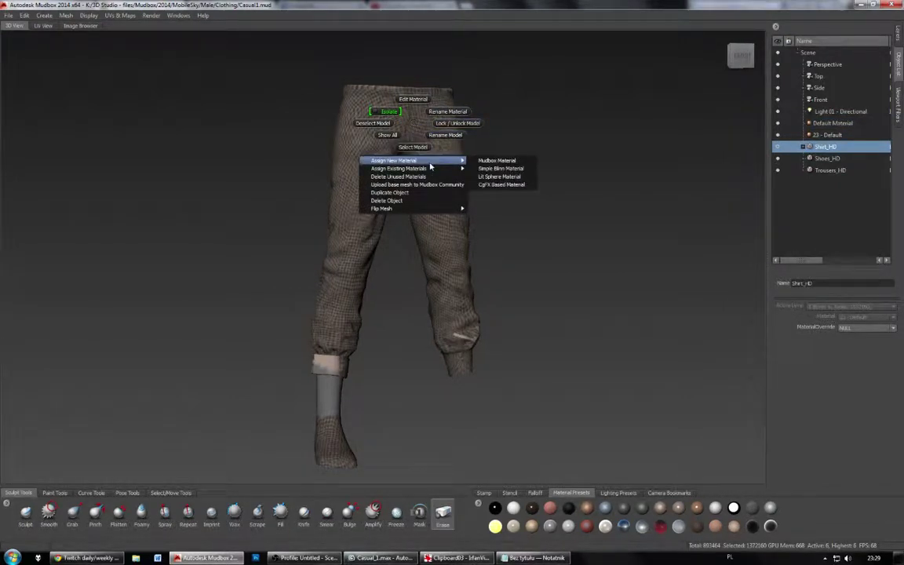
{"action": "left_click", "coordinate": [530, 162]}
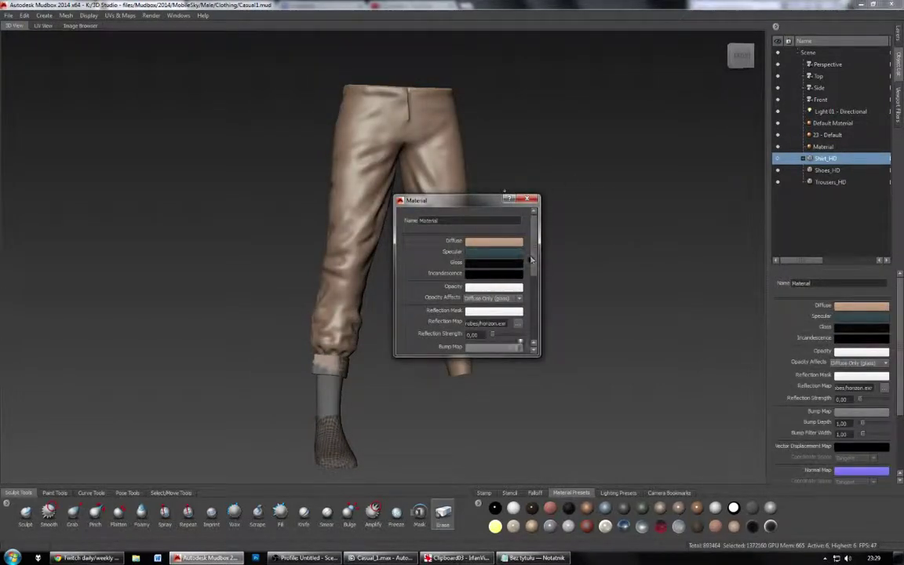
{"action": "left_click", "coordinate": [528, 199]}
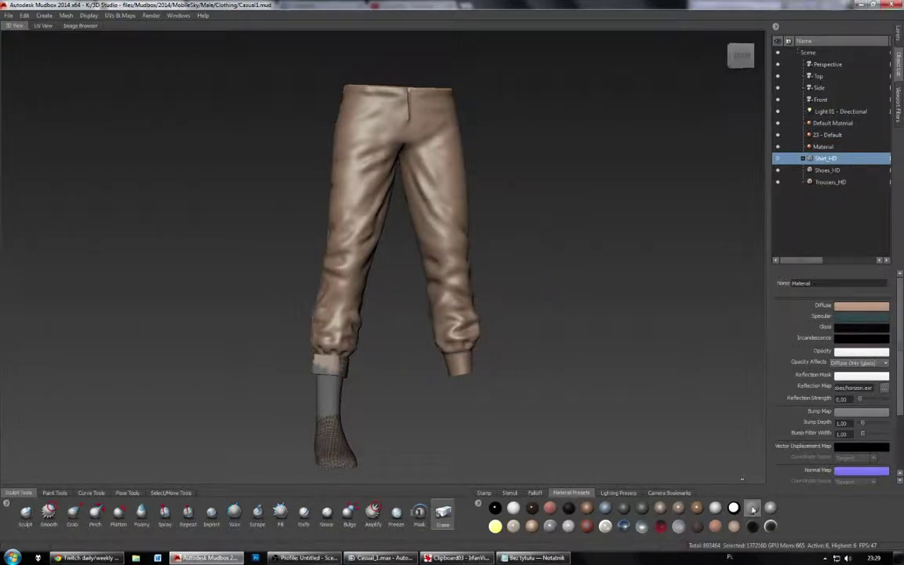
{"action": "left_click_drag", "start_coordinate": [676, 422], "coordinate": [836, 425], "text": "alt"}
{"action": "left_click_drag", "start_coordinate": [502, 420], "coordinate": [281, 416], "text": "alt"}
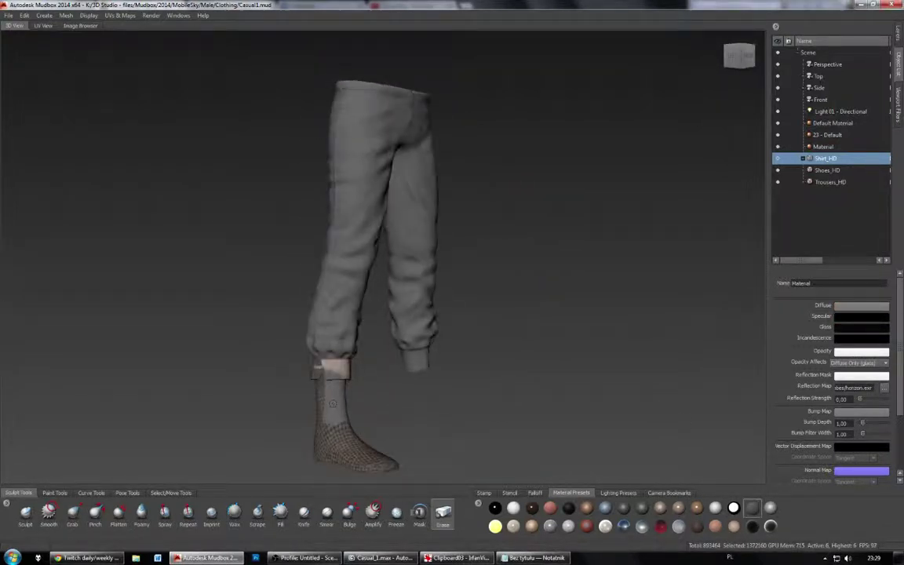
Step: Rename the new material as Trousers
{"action": "left_click", "coordinate": [825, 147]}
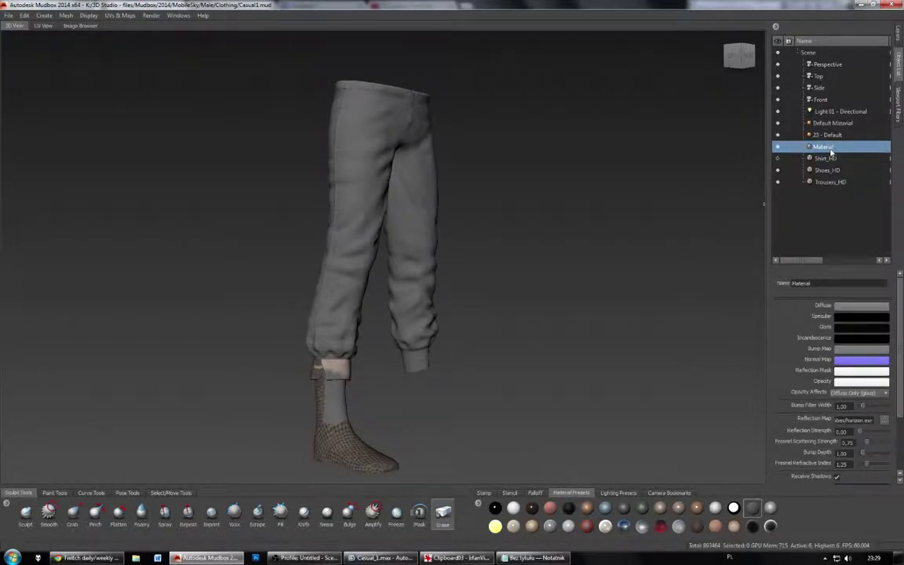
{"action": "right_click", "coordinate": [826, 151]}
{"action": "left_click", "coordinate": [859, 152]}
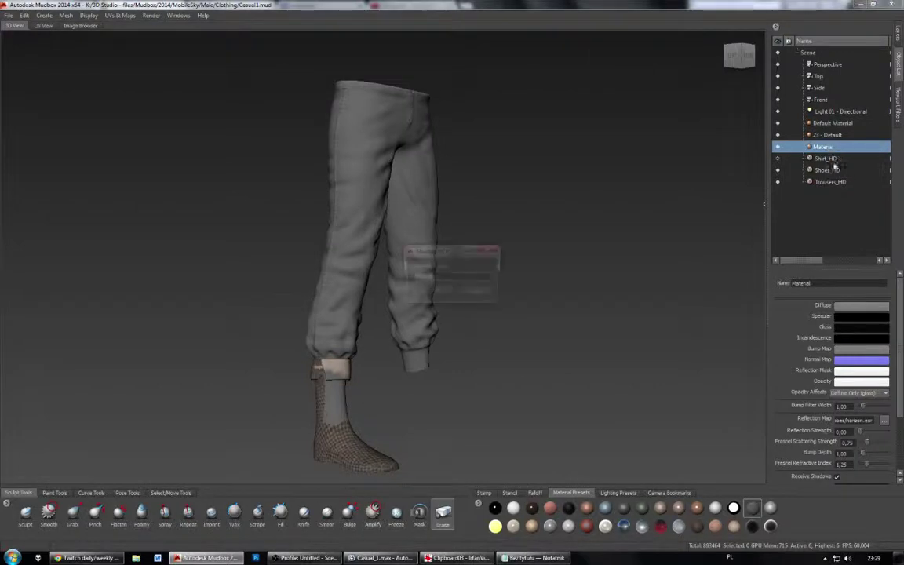
{"action": "type", "text": "Trousers"}
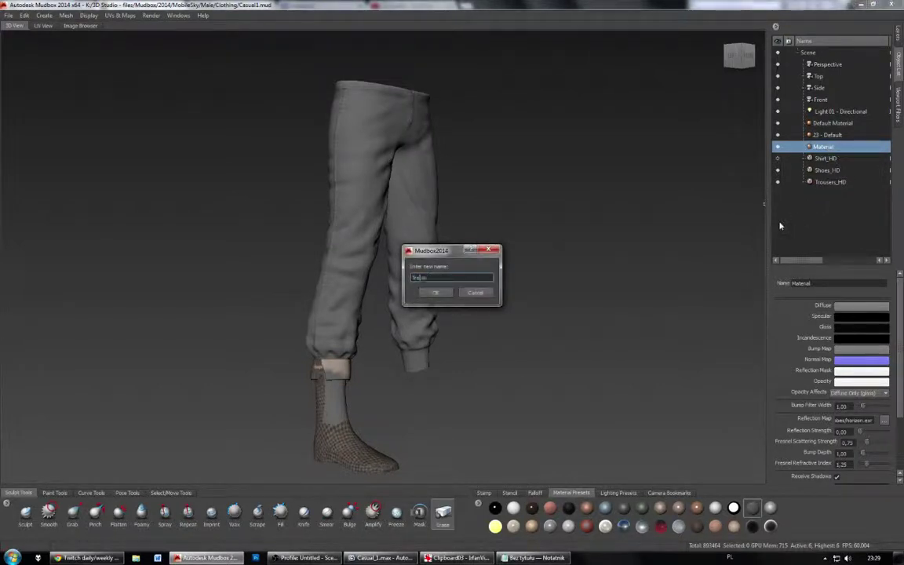
{"action": "key", "text": "Return"}
Step: Rename the 23 - Default material as Shirt
{"action": "left_click", "coordinate": [835, 127]}
{"action": "left_click", "coordinate": [826, 137]}
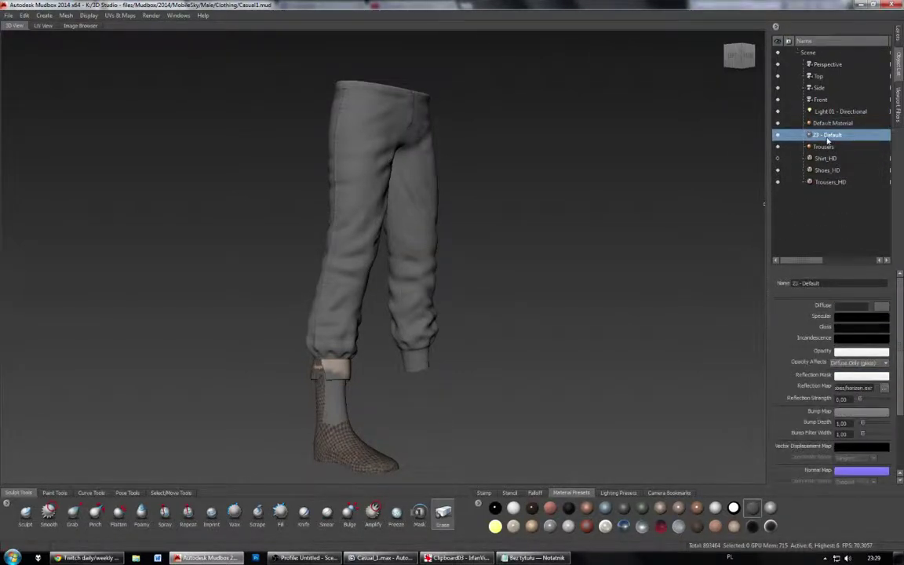
{"action": "left_click", "coordinate": [830, 125]}
{"action": "left_click", "coordinate": [827, 138]}
{"action": "right_click", "coordinate": [828, 136]}
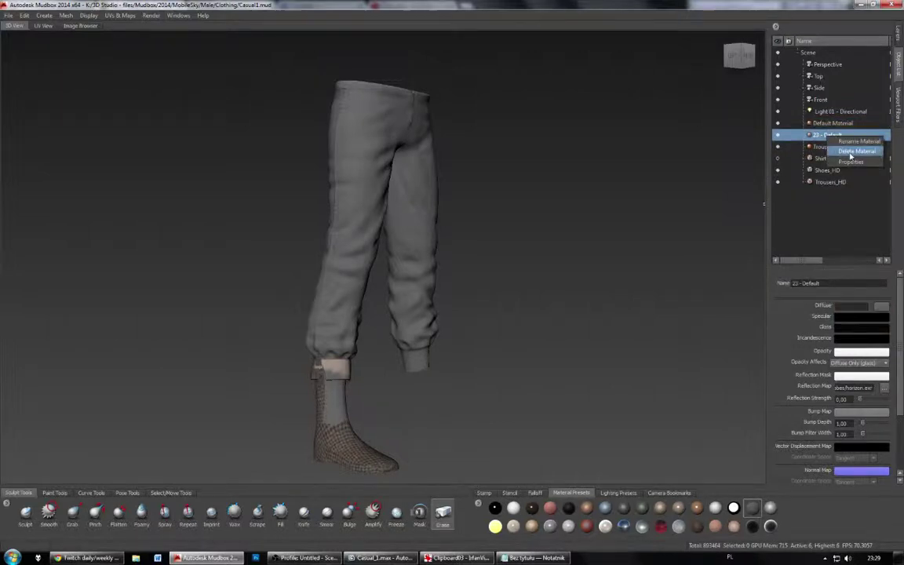
{"action": "left_click", "coordinate": [856, 153]}
{"action": "type", "text": "Shi"}
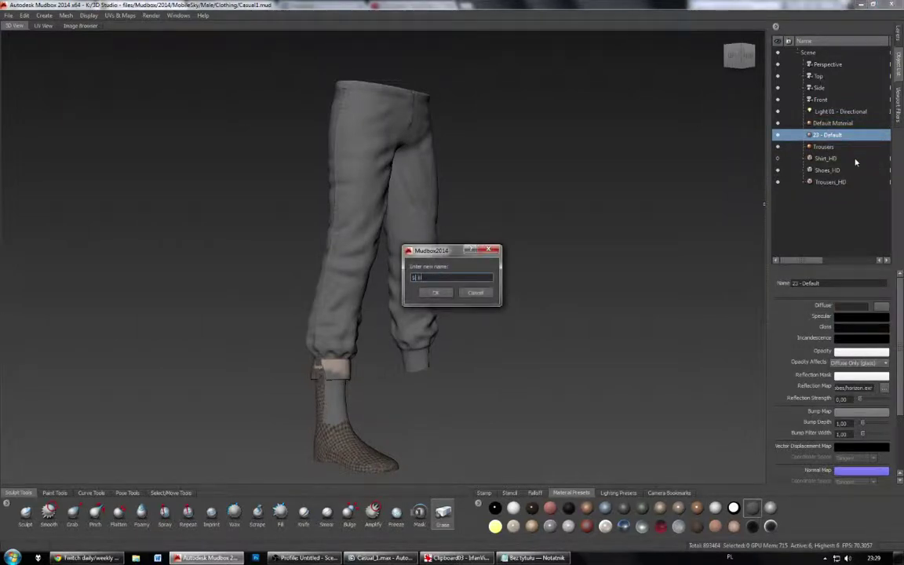
{"action": "type", "text": "rt"}
{"action": "key", "text": "Return"}
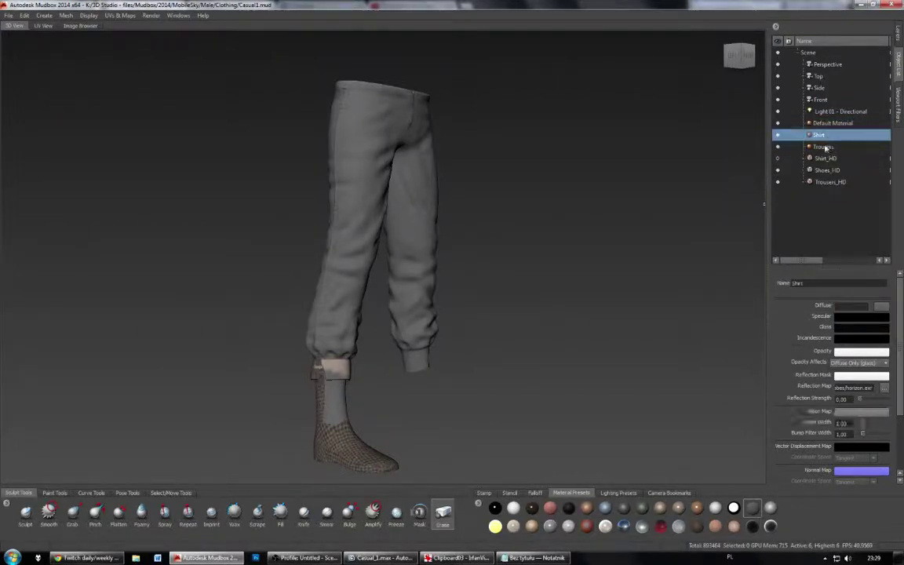
Step: Show the Shirt_HD mesh again and assign the existing Shirt material to it
{"action": "left_click", "coordinate": [797, 159]}
{"action": "left_click", "coordinate": [779, 160]}
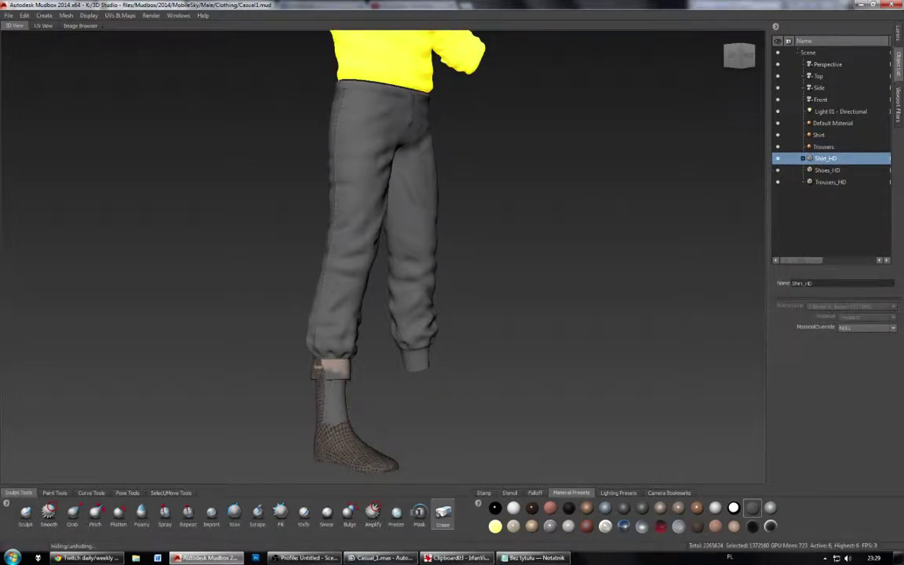
{"action": "left_click_drag", "start_coordinate": [605, 149], "coordinate": [506, 118], "text": "alt"}
{"action": "middle_click_drag", "start_coordinate": [506, 78], "coordinate": [503, 316], "text": "alt"}
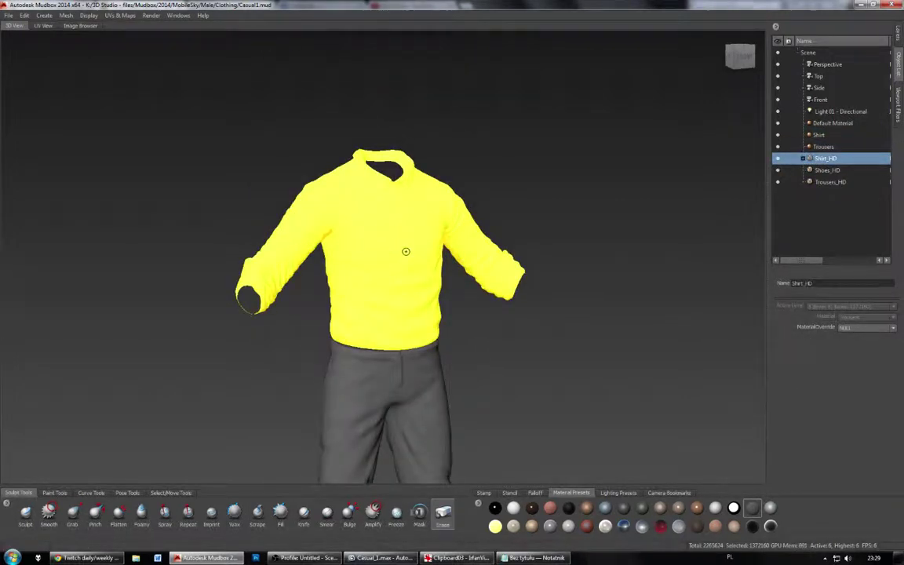
{"action": "left_click", "coordinate": [819, 136]}
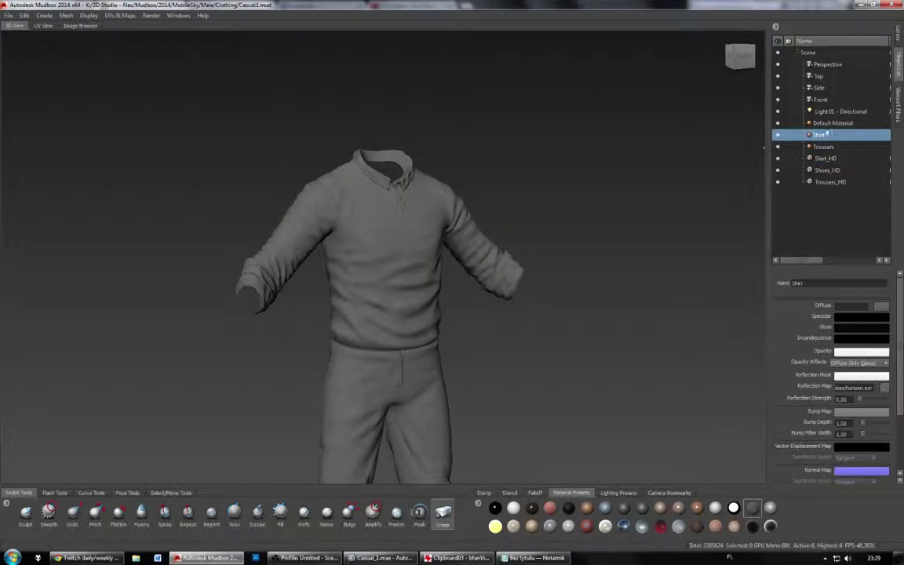
{"action": "right_click", "coordinate": [400, 251]}
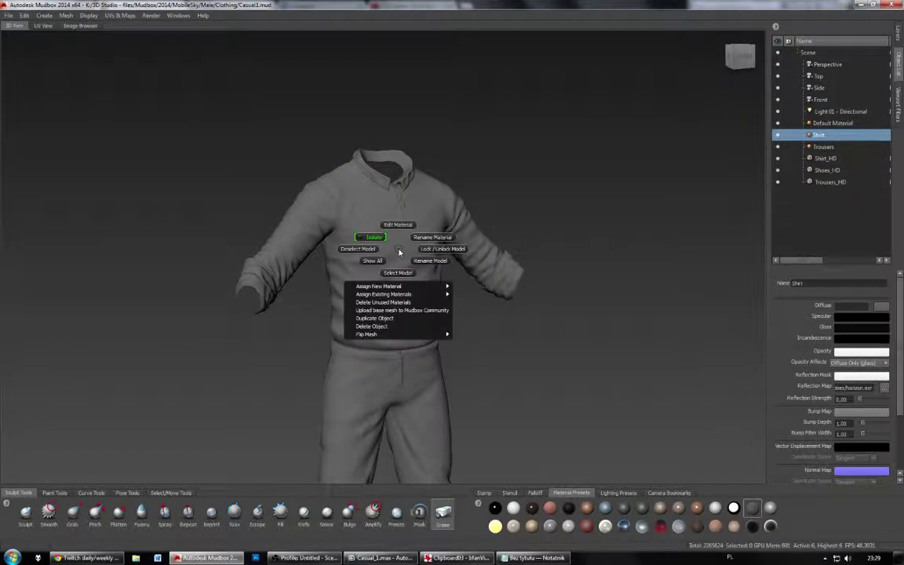
{"action": "mouse_move", "coordinate": [397, 294]}
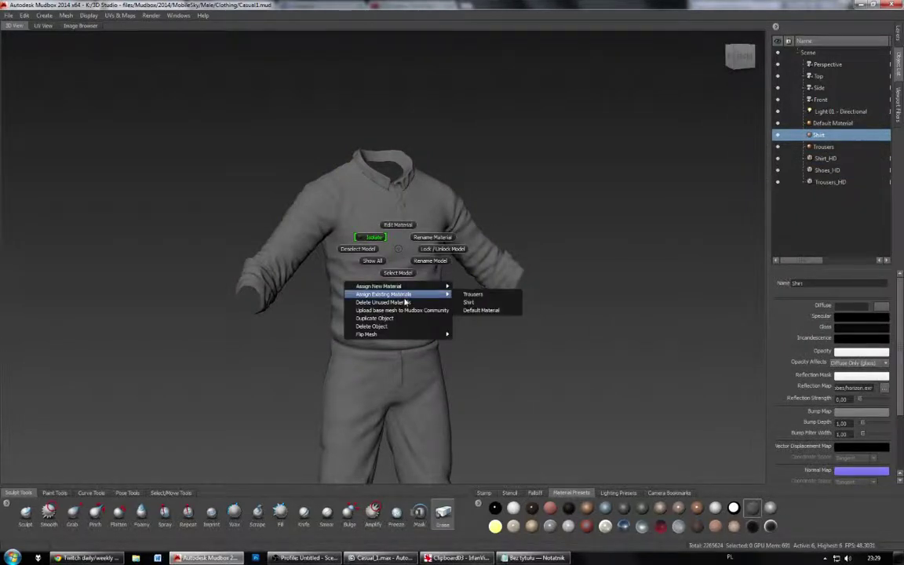
{"action": "left_click", "coordinate": [479, 304]}
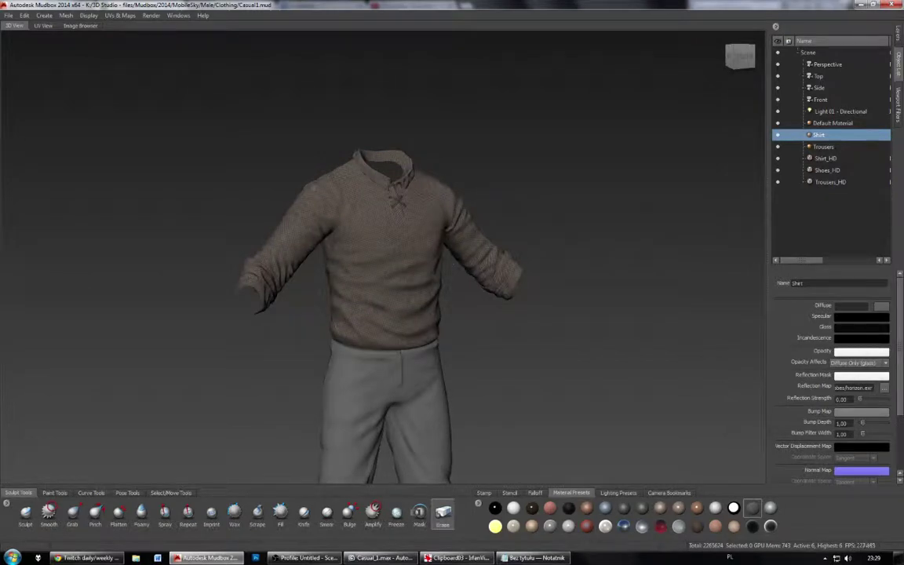
Step: Check what the Color paint layer contributes to the shirt by switching its visibility off and on
{"action": "middle_click_drag", "start_coordinate": [507, 349], "coordinate": [511, 295], "text": "alt"}
{"action": "mouse_move", "coordinate": [510, 295]}
{"action": "left_mouse_down", "text": "alt"}
{"action": "mouse_move", "coordinate": [706, 292]}
{"action": "mouse_move", "coordinate": [512, 289]}
{"action": "left_mouse_up", "text": "alt"}
{"action": "mouse_move", "coordinate": [512, 289]}
{"action": "middle_mouse_down", "text": "alt"}
{"action": "mouse_move", "coordinate": [515, 99]}
{"action": "mouse_move", "coordinate": [521, 302]}
{"action": "middle_mouse_up", "text": "alt"}
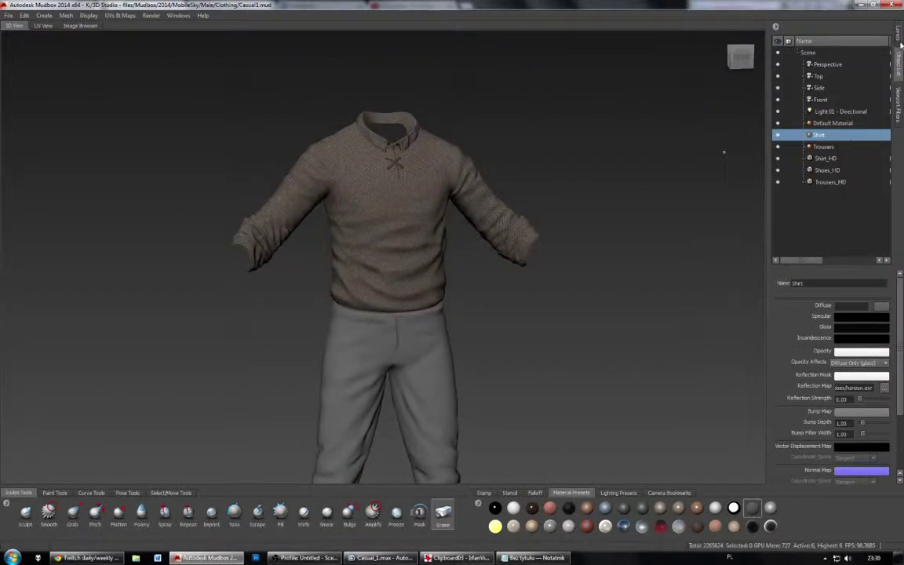
{"action": "left_click", "coordinate": [899, 102]}
{"action": "left_click", "coordinate": [899, 65]}
{"action": "left_click", "coordinate": [900, 39]}
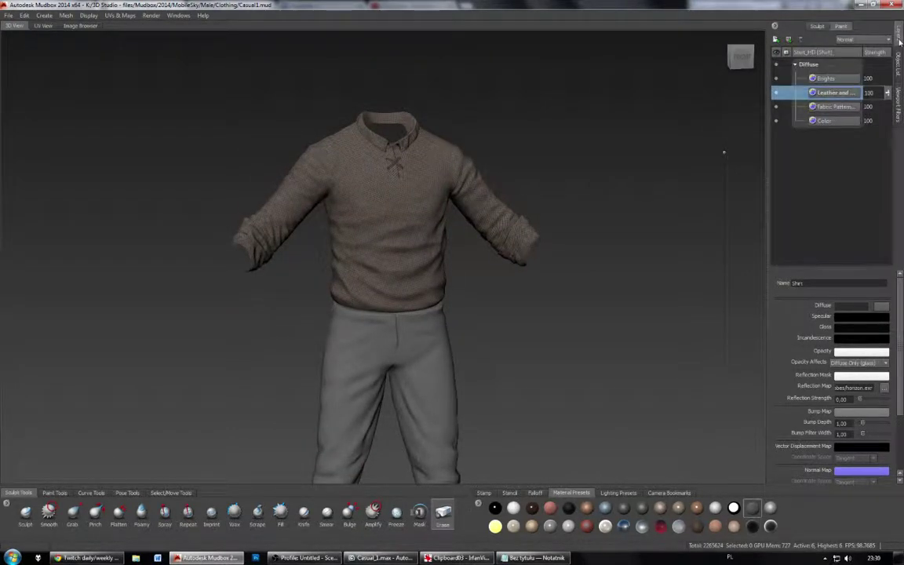
{"action": "left_click", "coordinate": [851, 120]}
{"action": "left_click", "coordinate": [776, 123]}
{"action": "left_click", "coordinate": [775, 122]}
{"action": "left_click", "coordinate": [775, 123]}
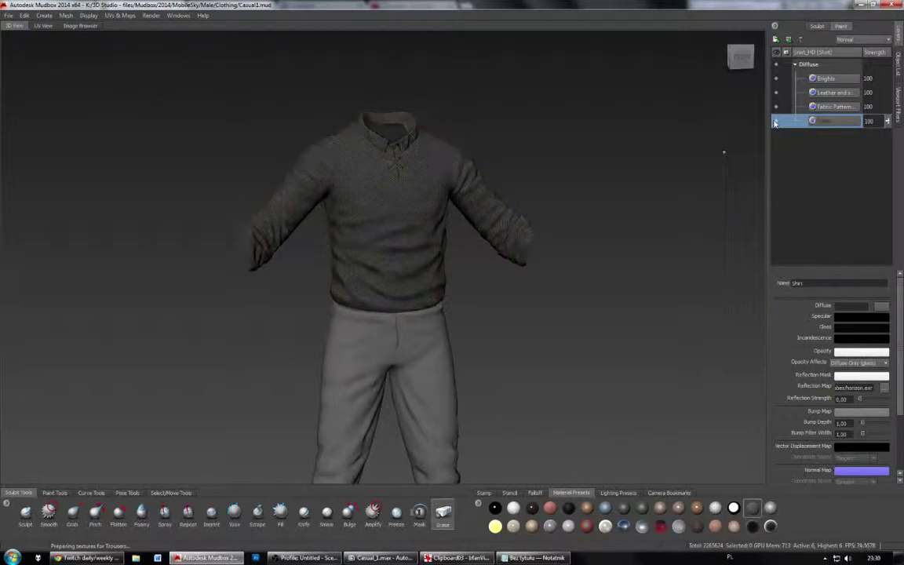
{"action": "left_click", "coordinate": [776, 122]}
{"action": "left_click", "coordinate": [775, 122]}
{"action": "left_click", "coordinate": [775, 122]}
{"action": "left_click", "coordinate": [776, 123]}
{"action": "middle_click_drag", "start_coordinate": [559, 330], "coordinate": [568, 109], "text": "alt"}
{"action": "left_click", "coordinate": [776, 121]}
Step: Switch off the Shirt material's visibility and inspect the grey trousers from the back and side
{"action": "left_click", "coordinate": [899, 103]}
{"action": "left_click", "coordinate": [900, 69]}
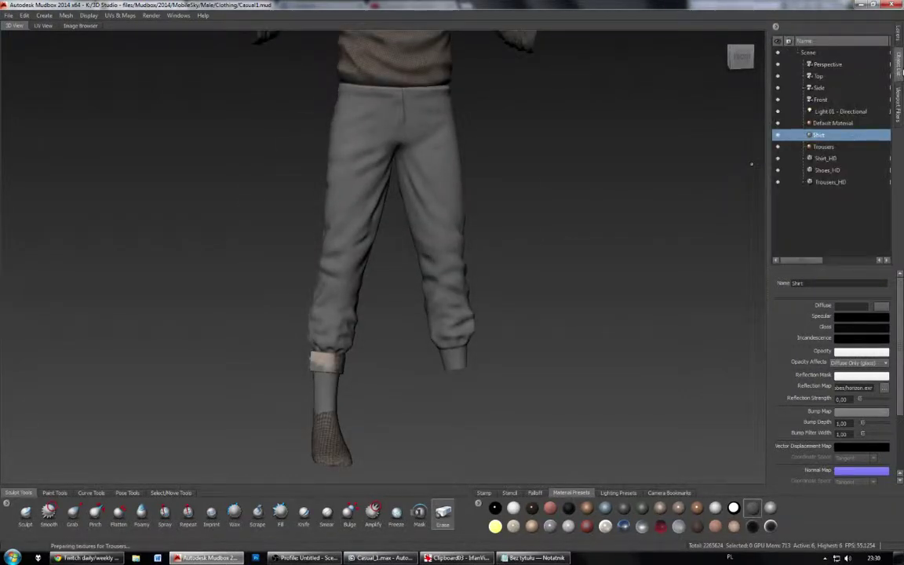
{"action": "left_click", "coordinate": [777, 137]}
{"action": "mouse_move", "coordinate": [549, 298]}
{"action": "left_mouse_down", "text": "alt"}
{"action": "mouse_move", "coordinate": [577, 294]}
{"action": "mouse_move", "coordinate": [554, 310]}
{"action": "left_mouse_up", "text": "alt"}
{"action": "right_click_drag", "start_coordinate": [553, 310], "coordinate": [632, 314], "text": "alt"}
{"action": "middle_click_drag", "start_coordinate": [632, 314], "coordinate": [599, 224], "text": "alt"}
{"action": "left_click_drag", "start_coordinate": [439, 236], "coordinate": [502, 239], "text": "alt"}
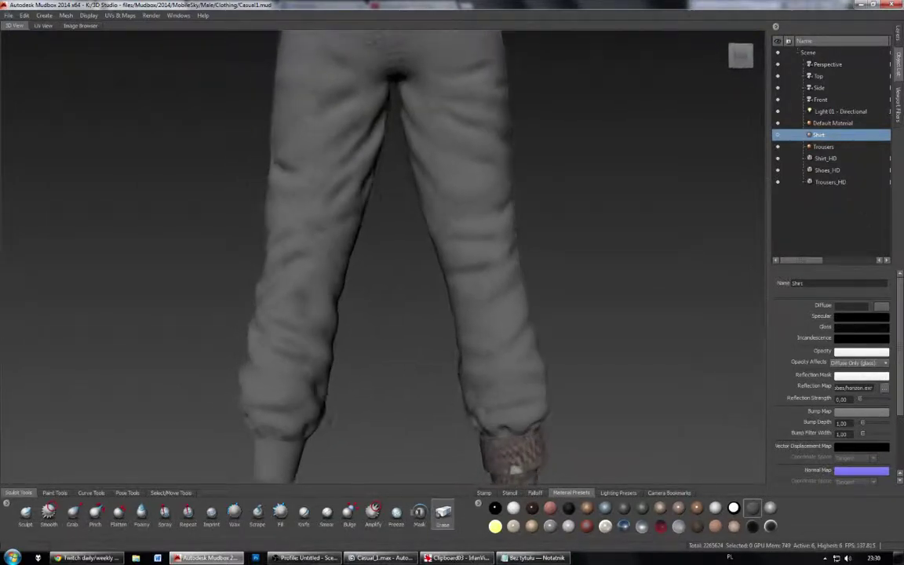
{"action": "middle_click_drag", "start_coordinate": [503, 240], "coordinate": [504, 346], "text": "alt"}
{"action": "left_click_drag", "start_coordinate": [504, 346], "coordinate": [443, 346], "text": "alt"}
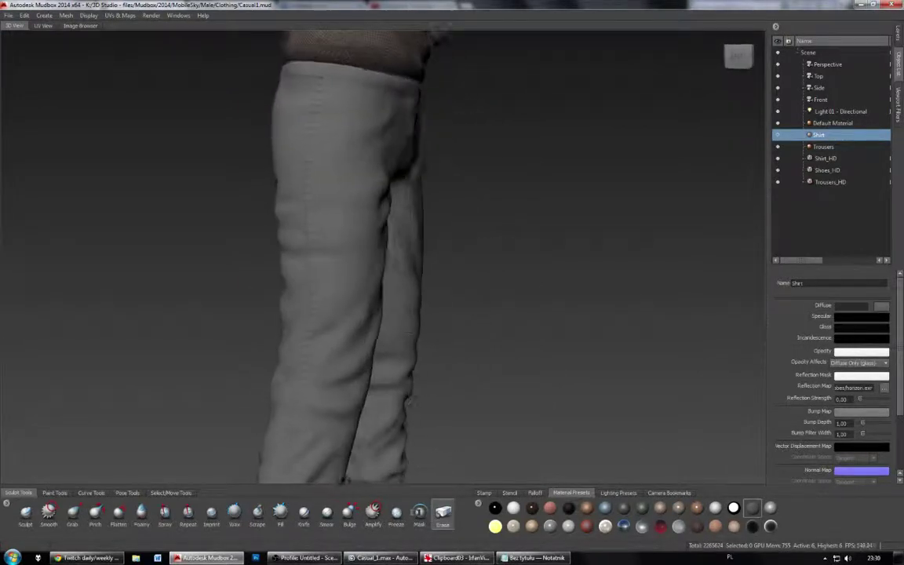
Step: Open the sculpt layers of the Trousers_HD mesh and delete Sculpt Layer 3
{"action": "middle_click_drag", "start_coordinate": [397, 283], "coordinate": [410, 254], "text": "alt"}
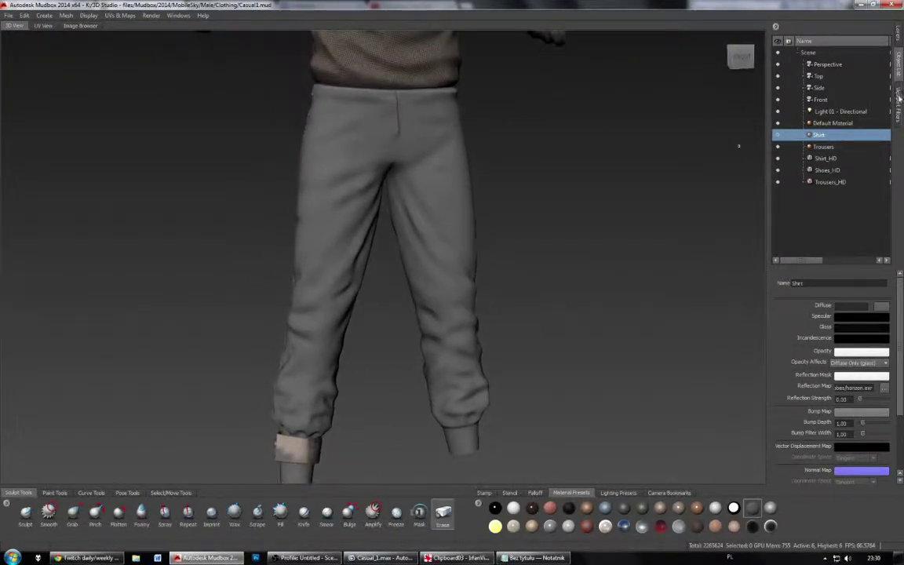
{"action": "left_click", "coordinate": [901, 110]}
{"action": "left_click", "coordinate": [898, 35]}
{"action": "left_click", "coordinate": [843, 80]}
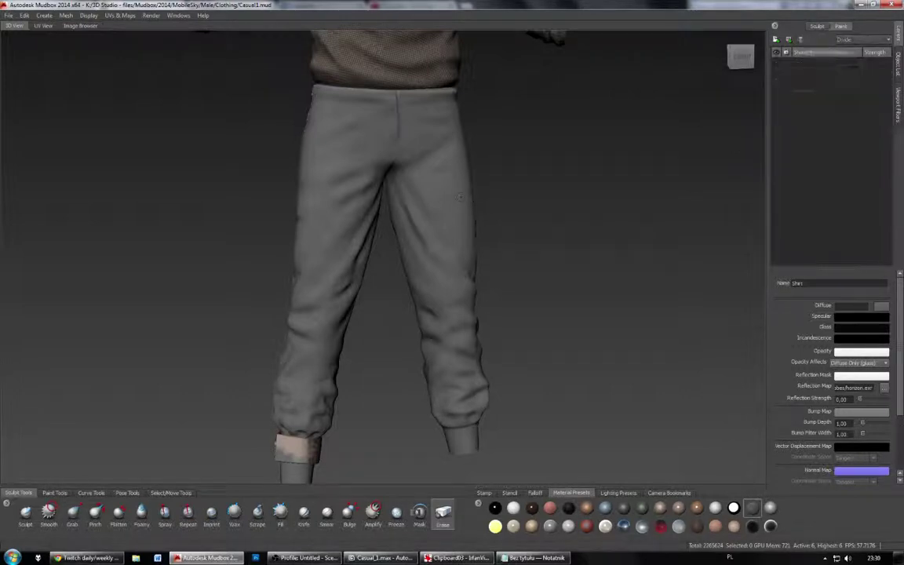
{"action": "left_click", "coordinate": [814, 27]}
{"action": "mouse_move", "coordinate": [571, 206]}
{"action": "left_mouse_down", "text": "alt"}
{"action": "mouse_move", "coordinate": [634, 204]}
{"action": "mouse_move", "coordinate": [526, 200]}
{"action": "mouse_move", "coordinate": [579, 216]}
{"action": "left_mouse_up", "text": "alt"}
{"action": "left_click", "coordinate": [835, 65]}
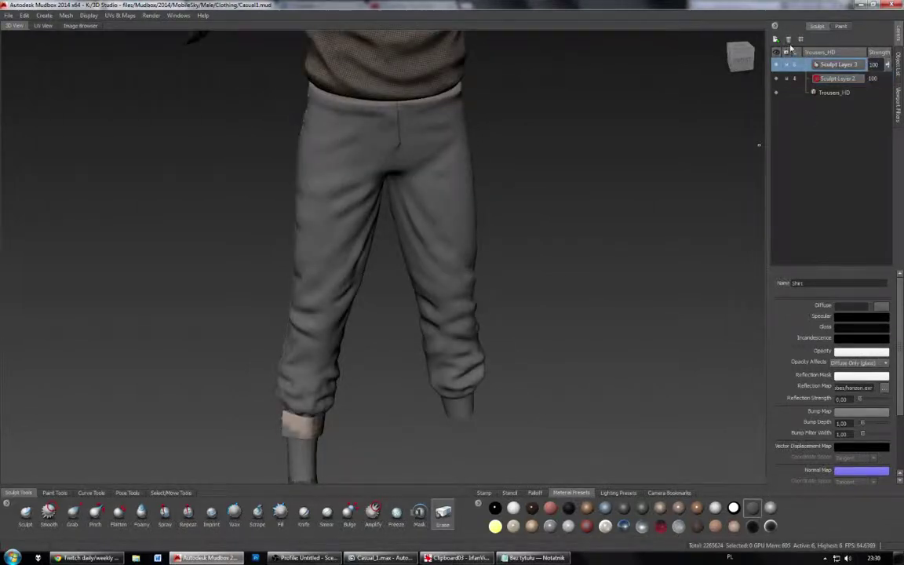
{"action": "left_click", "coordinate": [789, 39]}
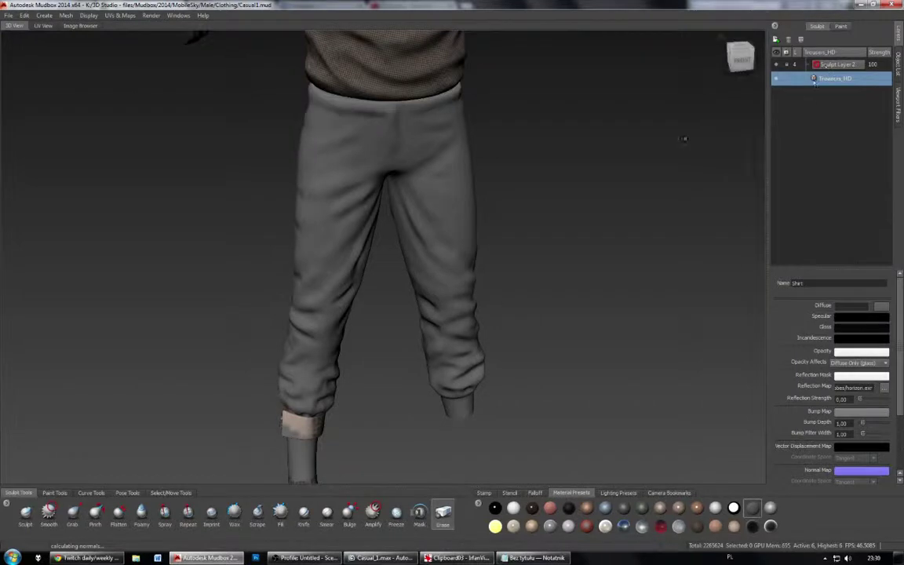
Step: Step the trousers down to subdivision level 4 and delete Sculpt Layer 2
{"action": "key", "text": "Page_Up"}
{"action": "key", "text": "Page_Down"}
{"action": "key", "text": "Page_Down"}
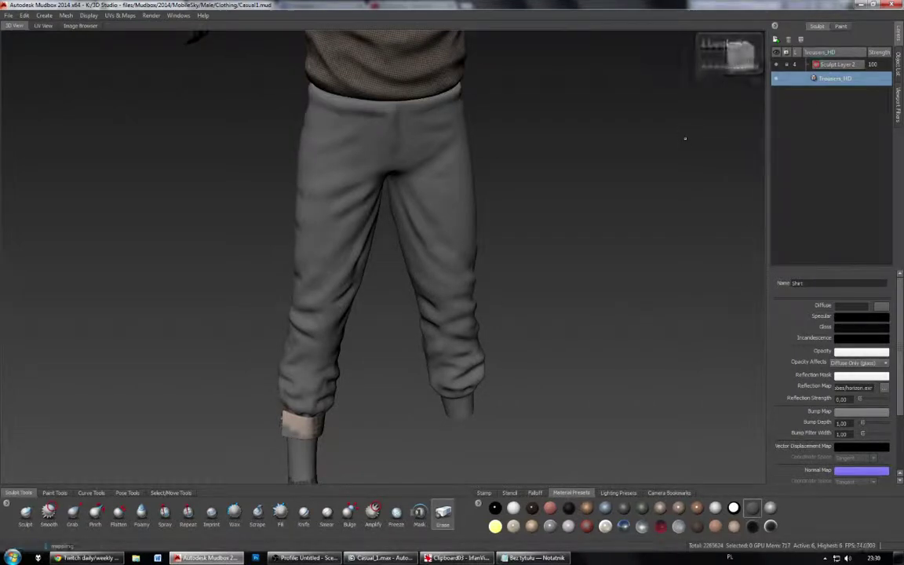
{"action": "left_click", "coordinate": [845, 67]}
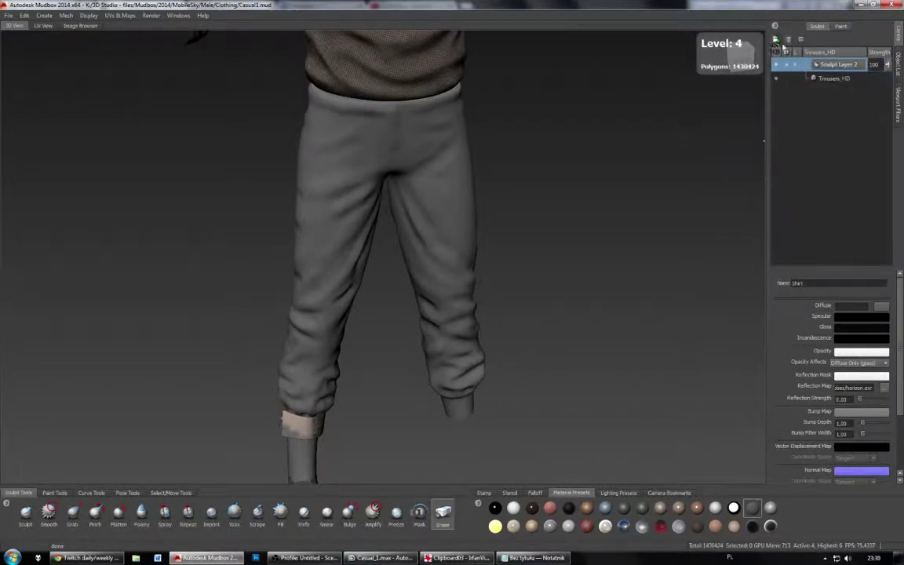
{"action": "left_click", "coordinate": [789, 40]}
{"action": "mouse_move", "coordinate": [564, 229]}
{"action": "left_mouse_down", "text": "alt"}
{"action": "mouse_move", "coordinate": [511, 209]}
{"action": "mouse_move", "coordinate": [730, 211]}
{"action": "mouse_move", "coordinate": [514, 209]}
{"action": "mouse_move", "coordinate": [527, 244]}
{"action": "mouse_move", "coordinate": [502, 205]}
{"action": "left_mouse_up", "text": "alt"}
Step: Examine the UV layout of Trousers_HD up close and return to the 3D view of the trousers
{"action": "left_click", "coordinate": [44, 28]}
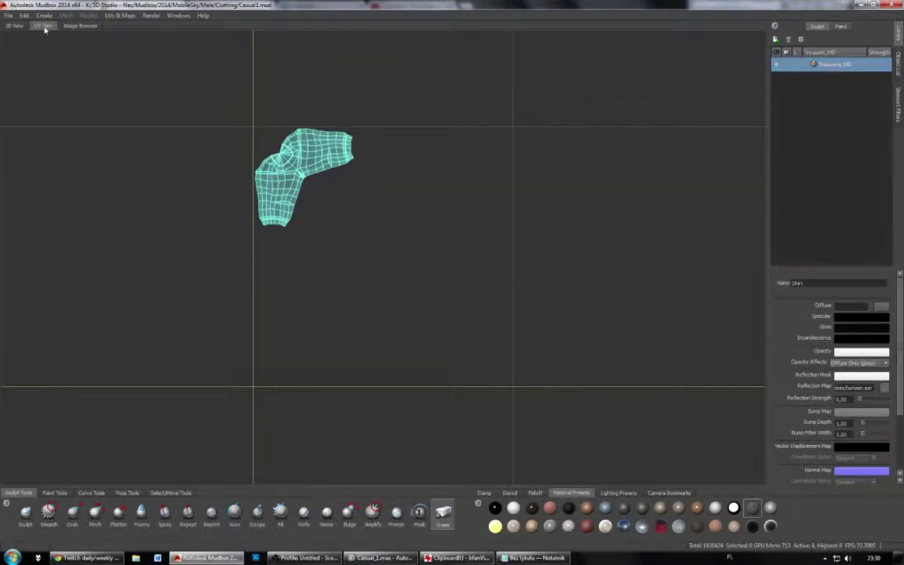
{"action": "scroll", "coordinate": [299, 212], "scroll_direction": "up", "scroll_amount": 3}
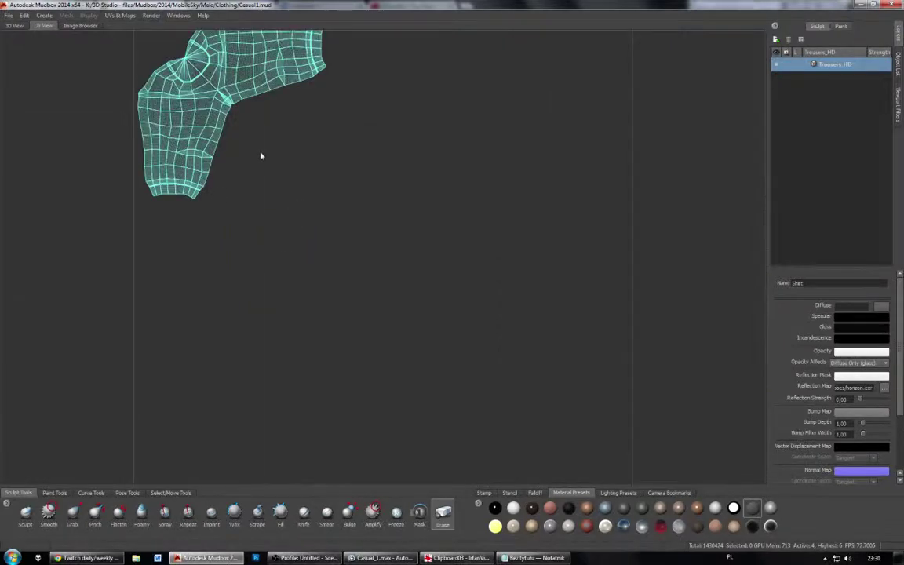
{"action": "middle_click_drag", "start_coordinate": [260, 153], "coordinate": [298, 217], "text": "alt"}
{"action": "scroll", "coordinate": [287, 256], "scroll_direction": "up", "scroll_amount": 4}
{"action": "middle_click_drag", "start_coordinate": [298, 295], "coordinate": [331, 259], "text": "alt"}
{"action": "scroll", "coordinate": [332, 260], "scroll_direction": "down", "scroll_amount": 4}
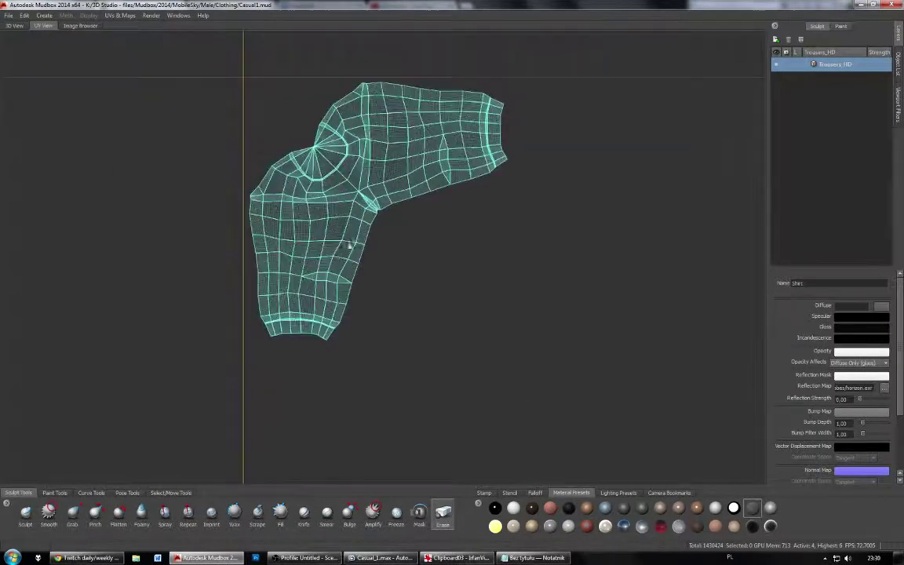
{"action": "left_click", "coordinate": [14, 26]}
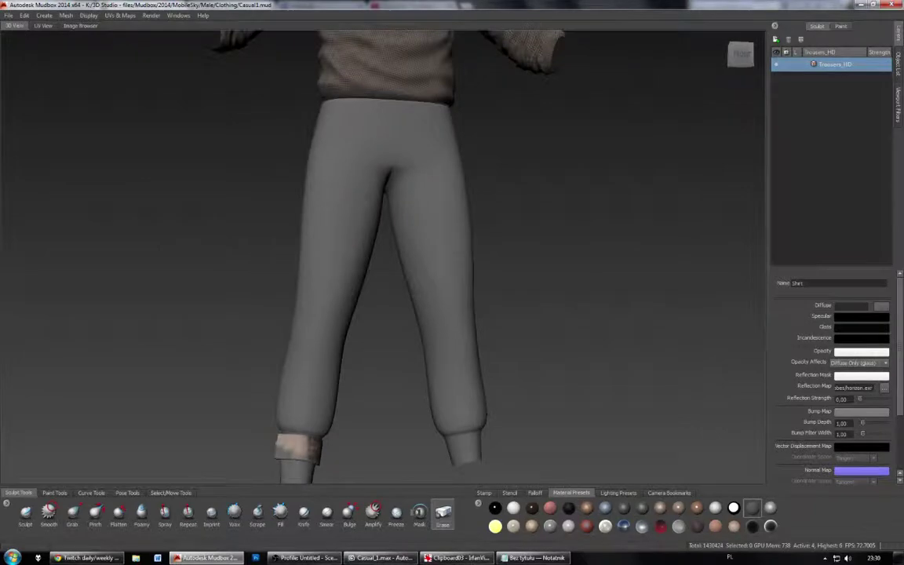
{"action": "left_click_drag", "start_coordinate": [487, 415], "coordinate": [415, 434], "text": "alt"}
Step: Switch to 3ds Max, add an Unwrap UVW modifier above the Editable Mesh of Trousers_HD and open its UV editor
{"action": "left_click", "coordinate": [383, 558]}
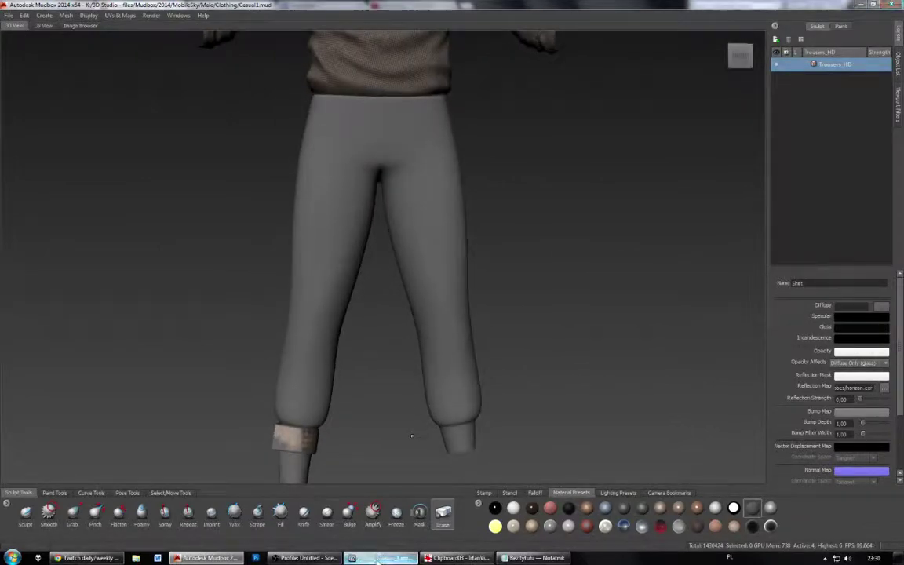
{"action": "scroll", "coordinate": [599, 191], "scroll_direction": "down", "scroll_amount": 4}
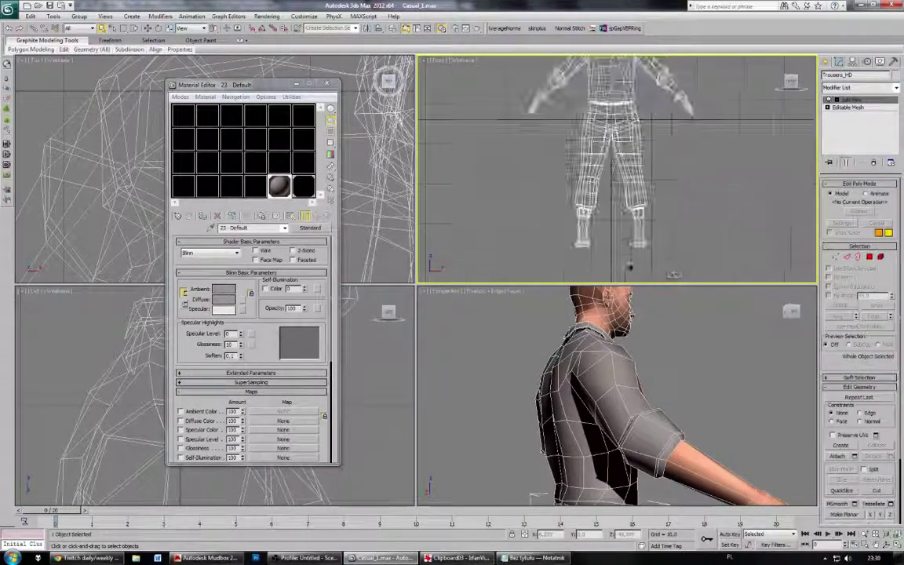
{"action": "scroll", "coordinate": [624, 236], "scroll_direction": "up", "scroll_amount": 4}
{"action": "scroll", "coordinate": [625, 242], "scroll_direction": "down", "scroll_amount": 2}
{"action": "middle_click_drag", "start_coordinate": [625, 244], "coordinate": [624, 241]}
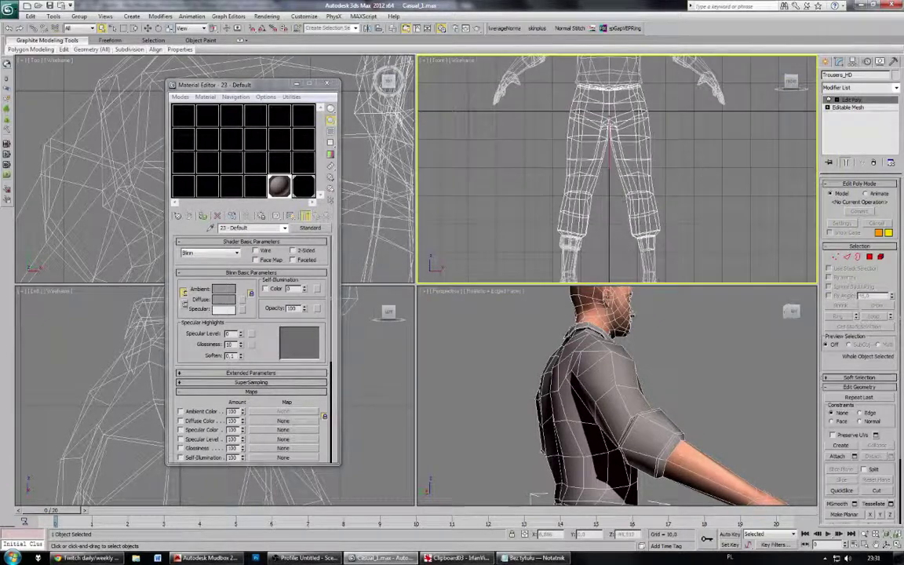
{"action": "left_click", "coordinate": [863, 107]}
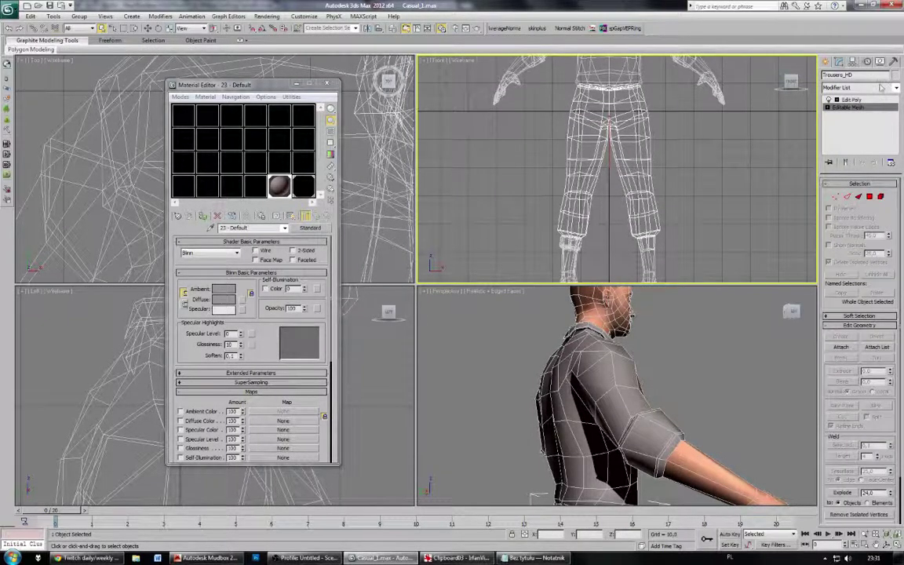
{"action": "left_click", "coordinate": [882, 87]}
{"action": "left_click_drag", "start_coordinate": [897, 227], "coordinate": [896, 426]}
{"action": "left_click", "coordinate": [848, 459]}
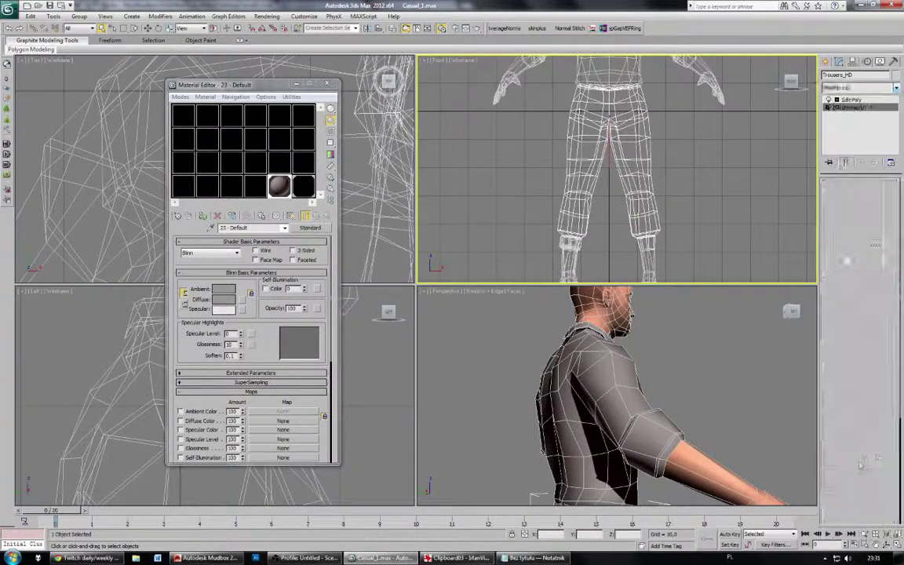
{"action": "left_click", "coordinate": [857, 292]}
{"action": "middle_click_drag", "start_coordinate": [195, 189], "coordinate": [218, 200]}
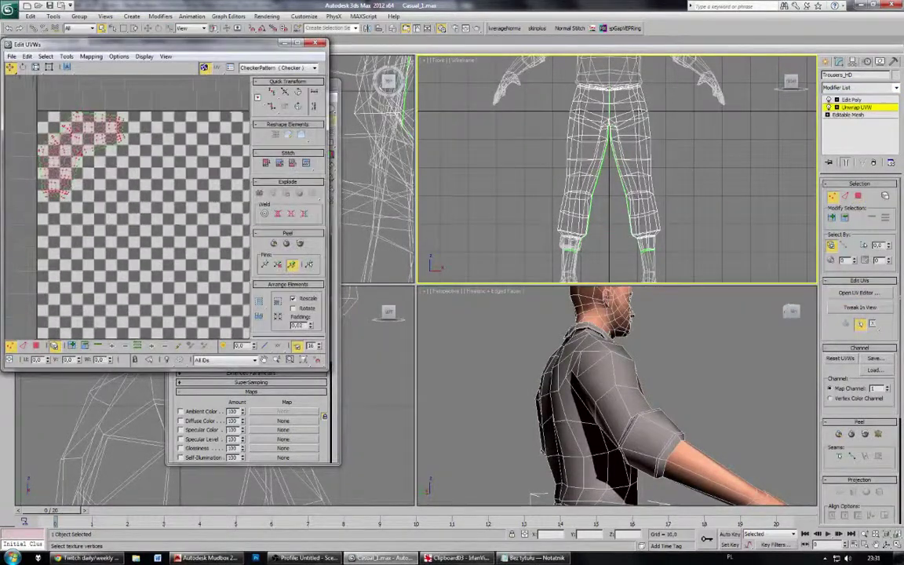
Step: Apply a planar projection to all faces of the trousers
{"action": "middle_click_drag", "start_coordinate": [673, 381], "coordinate": [667, 361]}
{"action": "scroll", "coordinate": [651, 360], "scroll_direction": "down", "scroll_amount": 3}
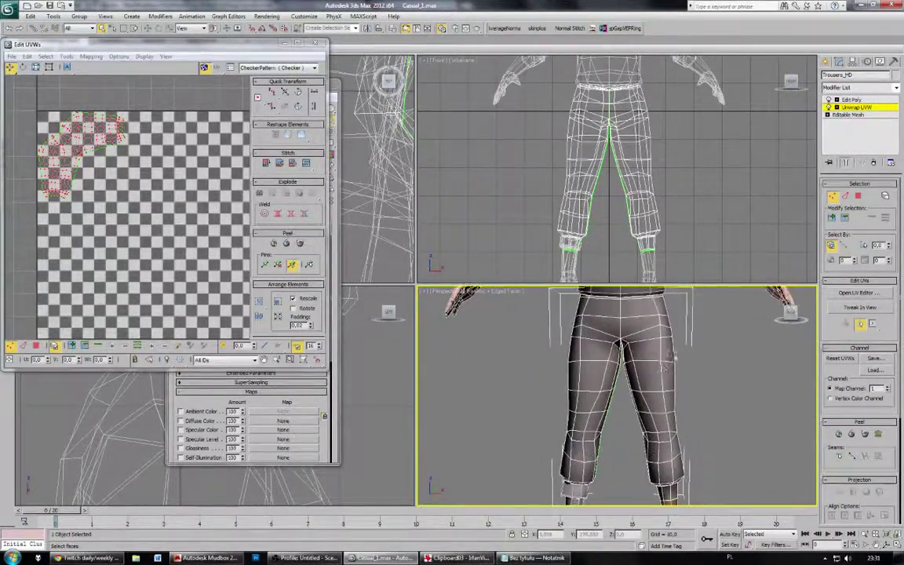
{"action": "left_click", "coordinate": [861, 201]}
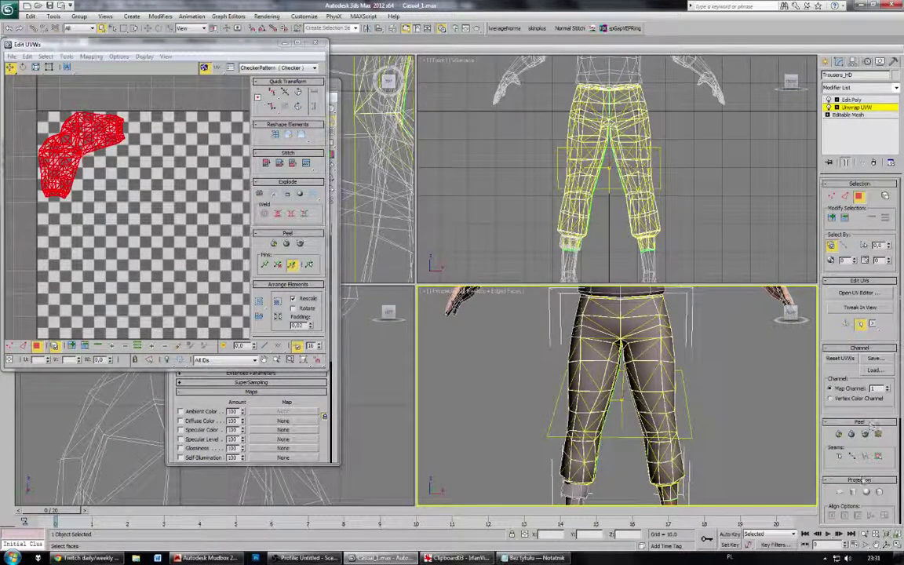
{"action": "left_click", "coordinate": [840, 492]}
{"action": "left_click", "coordinate": [841, 492]}
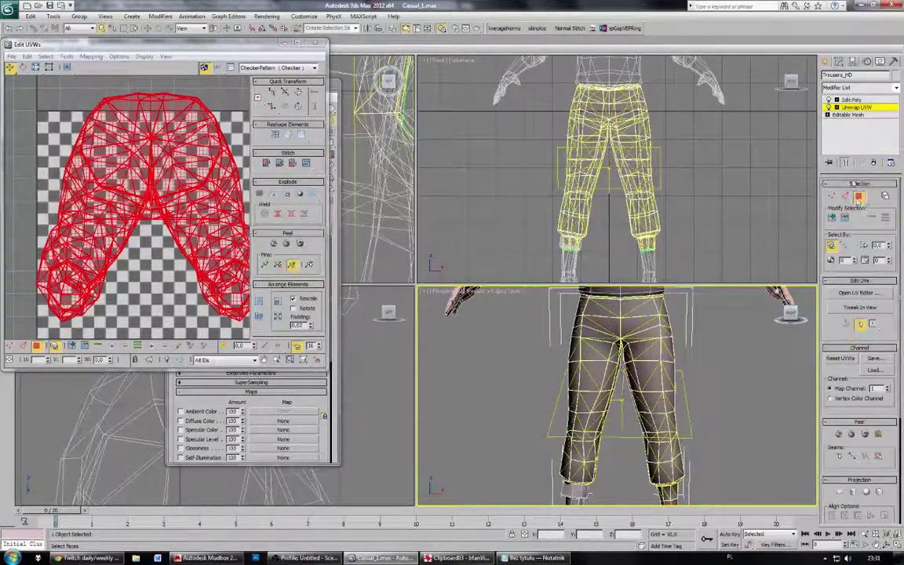
Step: Select the edge loop along the trousers' centre seam and break the UVs there
{"action": "key", "text": "2"}
{"action": "left_click", "coordinate": [741, 339]}
{"action": "scroll", "coordinate": [675, 334], "scroll_direction": "up", "scroll_amount": 3}
{"action": "middle_click_drag", "start_coordinate": [671, 330], "coordinate": [592, 387]}
{"action": "left_click", "coordinate": [614, 375]}
{"action": "left_click", "coordinate": [872, 218]}
{"action": "scroll", "coordinate": [625, 375], "scroll_direction": "up", "scroll_amount": 5}
{"action": "right_click", "coordinate": [131, 167]}
{"action": "left_click", "coordinate": [125, 196]}
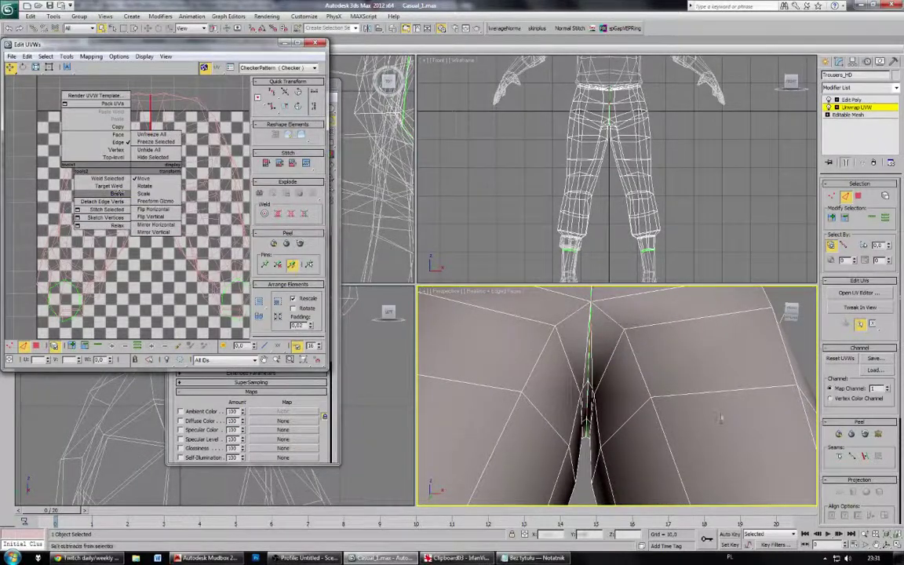
Step: Select the edge loop running along both inner legs and break the UVs there
{"action": "middle_click_drag", "start_coordinate": [722, 418], "coordinate": [662, 421], "text": "alt"}
{"action": "left_click", "coordinate": [615, 420]}
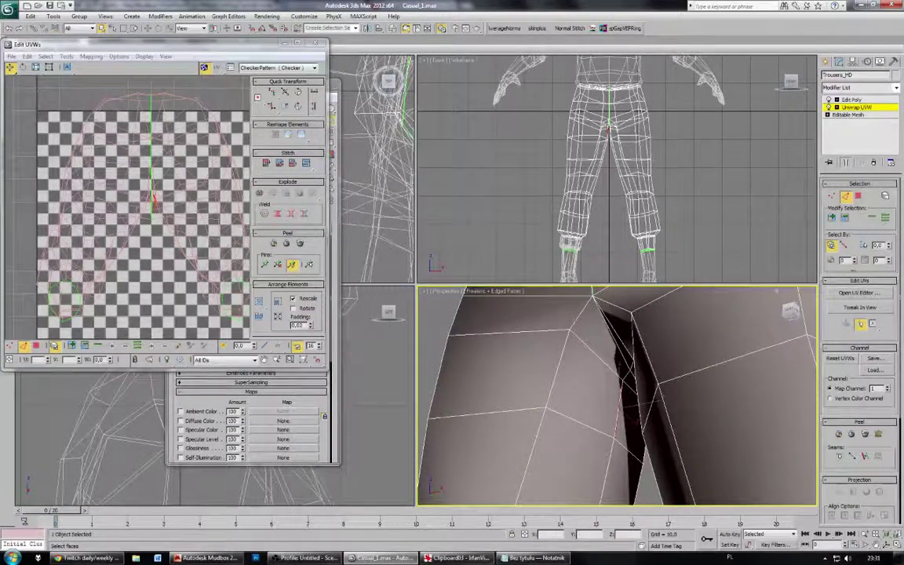
{"action": "left_click", "coordinate": [872, 218]}
{"action": "middle_click_drag", "start_coordinate": [626, 463], "coordinate": [408, 369], "text": "alt"}
{"action": "right_click", "coordinate": [179, 236]}
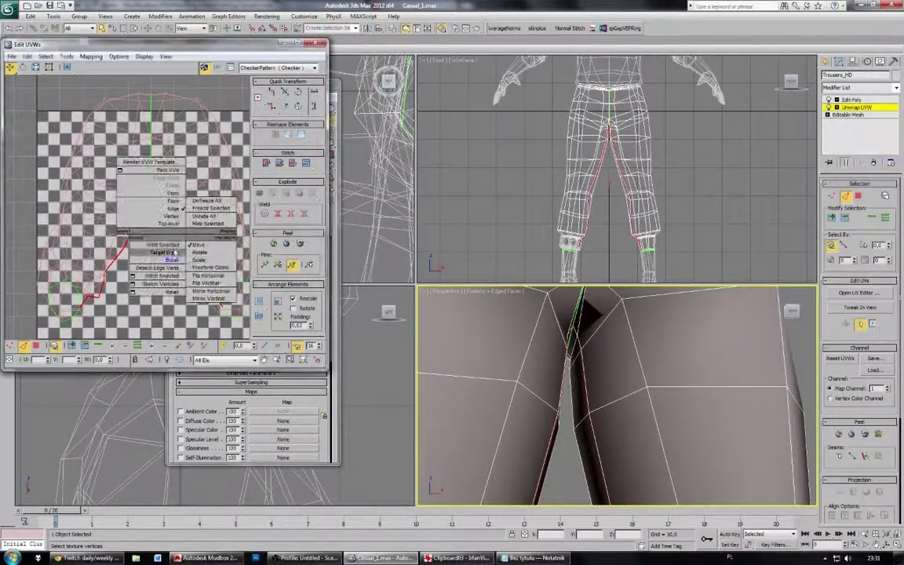
{"action": "left_click", "coordinate": [171, 260]}
Step: Show the perspective view in wireframe and break the UVs along the edge loop around the waist opening
{"action": "mouse_move", "coordinate": [680, 355]}
{"action": "middle_mouse_down", "text": "alt"}
{"action": "mouse_move", "coordinate": [601, 387]}
{"action": "mouse_move", "coordinate": [623, 376]}
{"action": "mouse_move", "coordinate": [624, 420]}
{"action": "mouse_move", "coordinate": [624, 358]}
{"action": "mouse_move", "coordinate": [591, 378]}
{"action": "mouse_move", "coordinate": [696, 371]}
{"action": "middle_mouse_up", "text": "alt"}
{"action": "left_click", "coordinate": [496, 292]}
{"action": "left_click", "coordinate": [524, 357]}
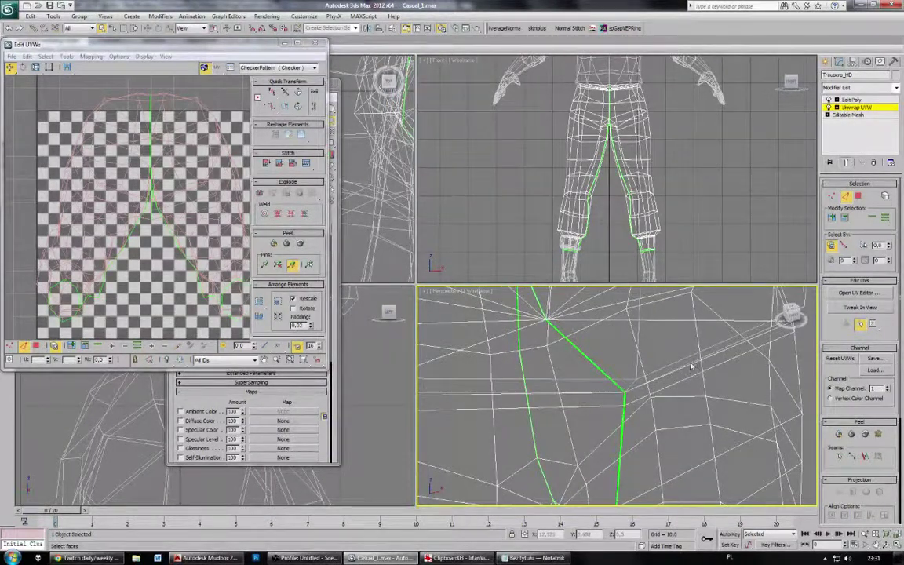
{"action": "left_click", "coordinate": [691, 364]}
{"action": "left_click", "coordinate": [870, 221]}
{"action": "scroll", "coordinate": [628, 398], "scroll_direction": "down", "scroll_amount": 5}
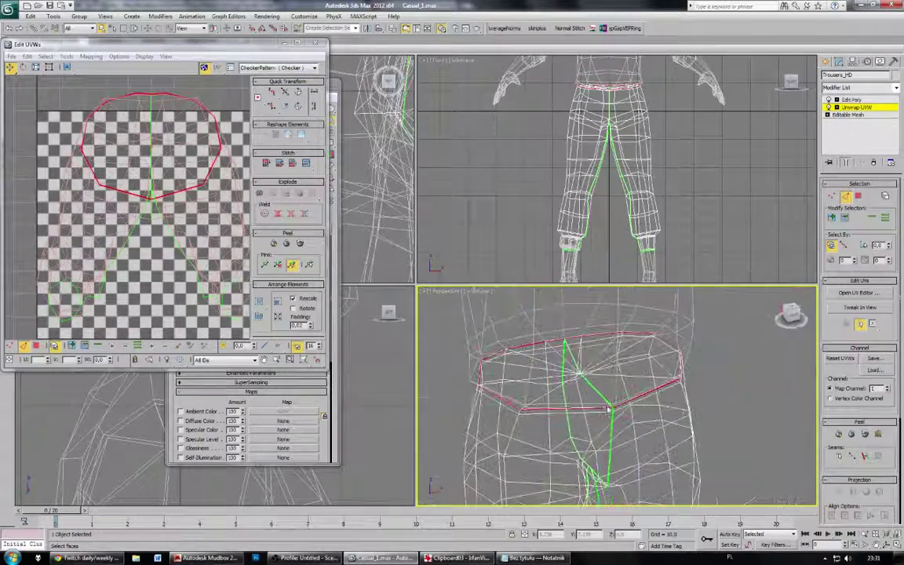
{"action": "right_click", "coordinate": [212, 218]}
{"action": "left_click", "coordinate": [202, 244]}
Step: Select only the UV shell of the character's left trouser leg and start relaxing it by edge angles
{"action": "middle_click_drag", "start_coordinate": [627, 434], "coordinate": [638, 413], "text": "alt"}
{"action": "scroll", "coordinate": [638, 413], "scroll_direction": "down", "scroll_amount": 5}
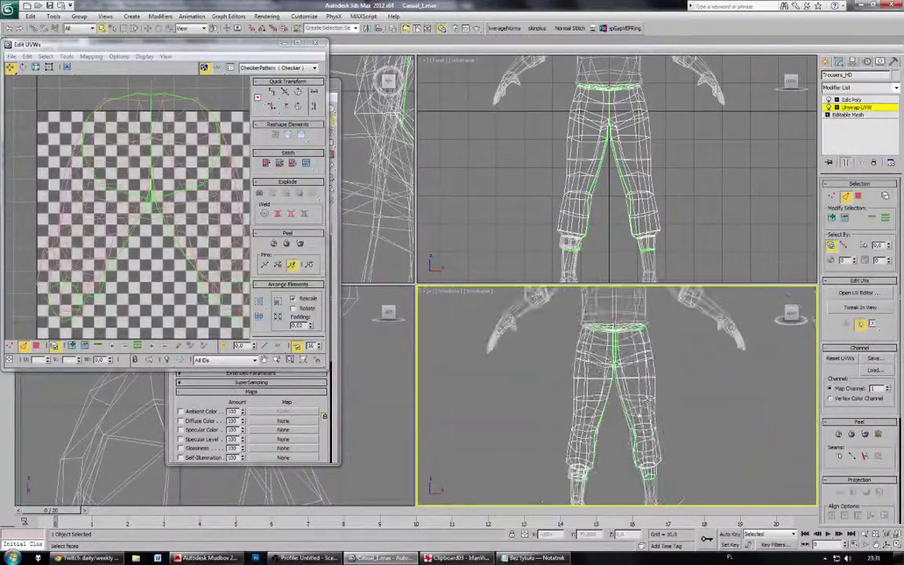
{"action": "left_click", "coordinate": [858, 200]}
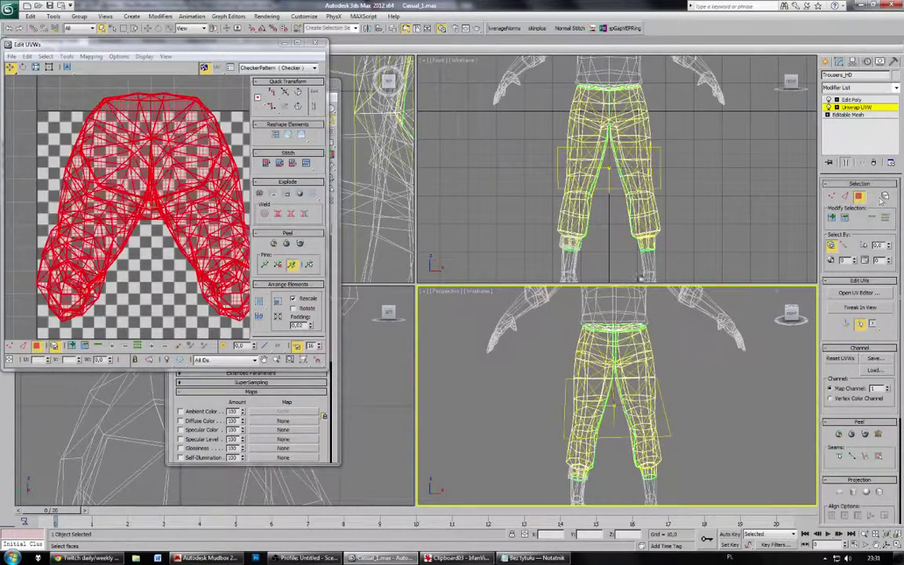
{"action": "left_click", "coordinate": [46, 315]}
{"action": "left_click", "coordinate": [103, 253]}
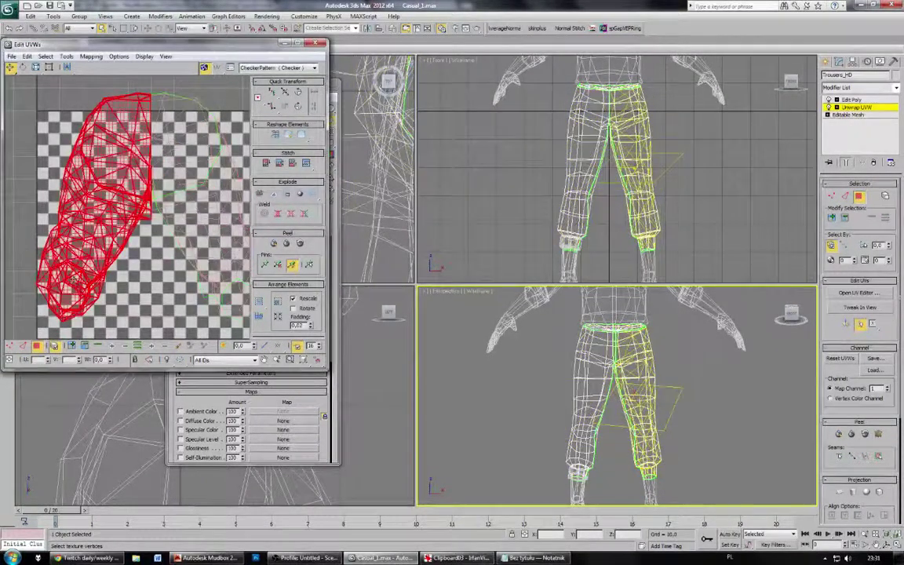
{"action": "scroll", "coordinate": [103, 253], "scroll_direction": "down", "scroll_amount": 3}
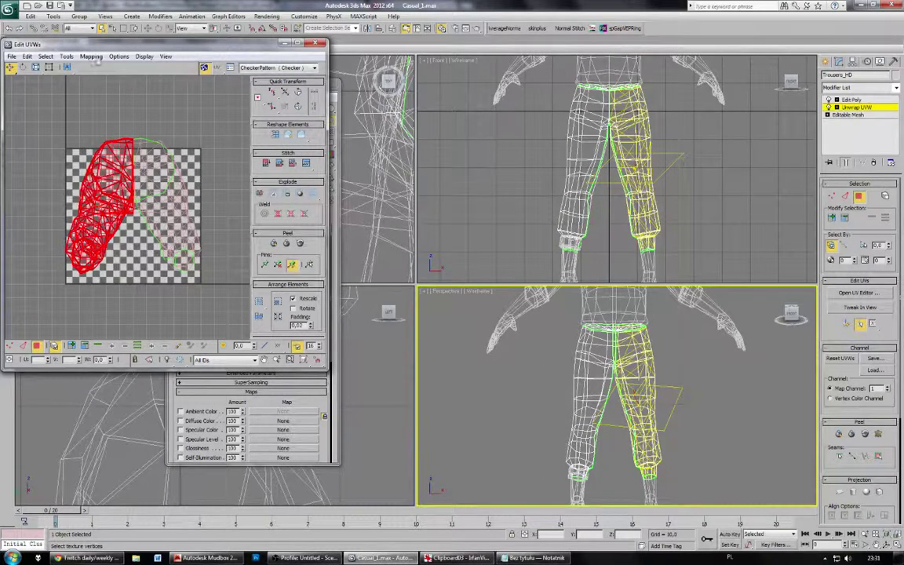
{"action": "left_click", "coordinate": [69, 58]}
{"action": "left_click", "coordinate": [101, 215]}
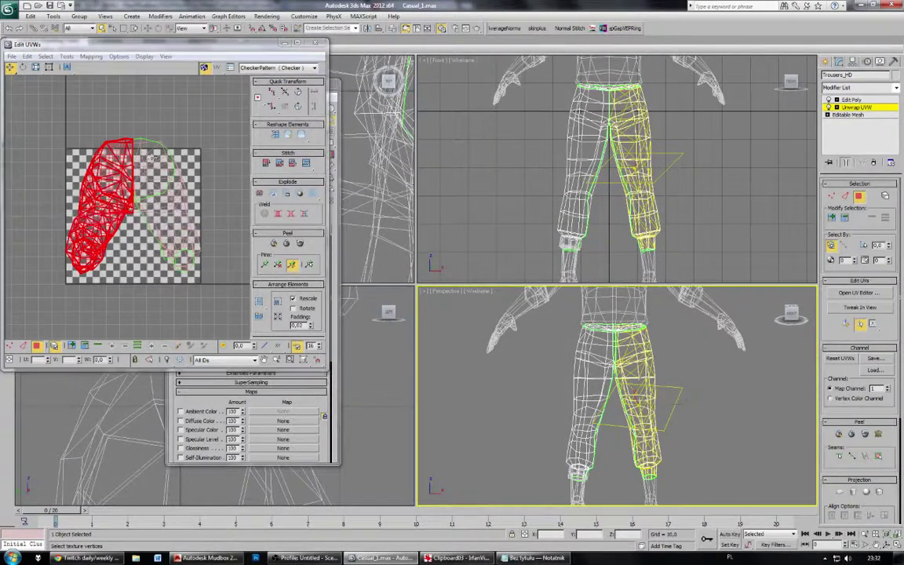
{"action": "left_click", "coordinate": [110, 124]}
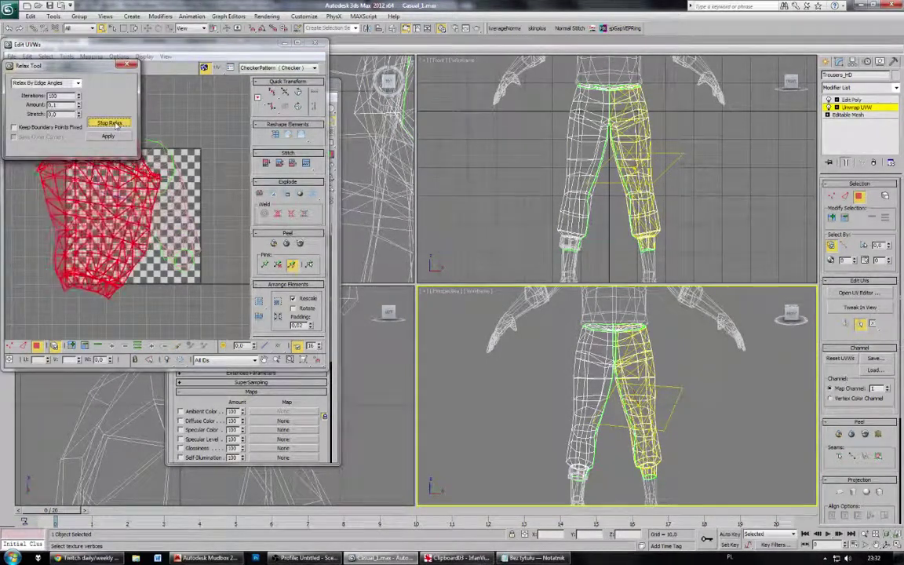
Step: Move the Relax Tool dialog clear of the UV layout, relax the same shell by face angles and stop the relaxation
{"action": "left_click_drag", "start_coordinate": [80, 66], "coordinate": [305, 79]}
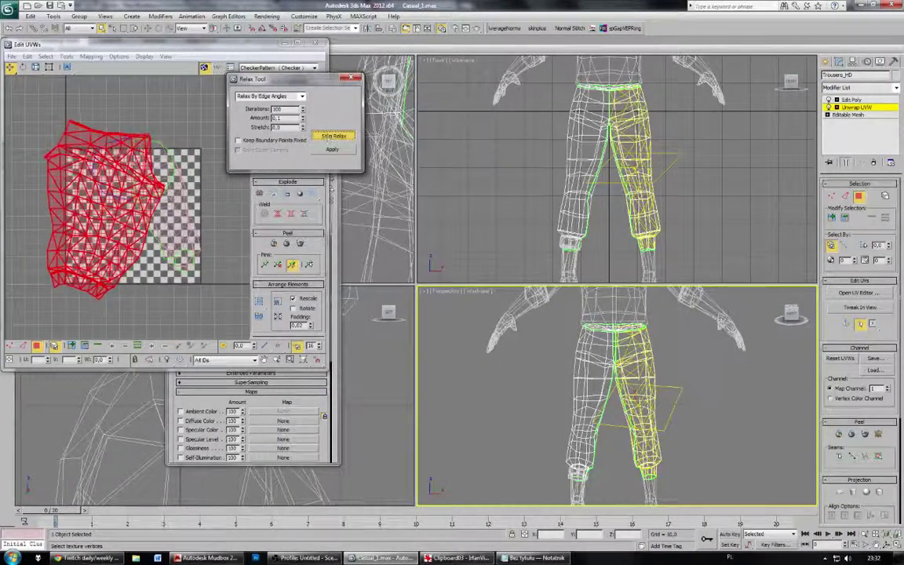
{"action": "left_click", "coordinate": [289, 97]}
{"action": "left_click", "coordinate": [289, 105]}
{"action": "left_click", "coordinate": [336, 134]}
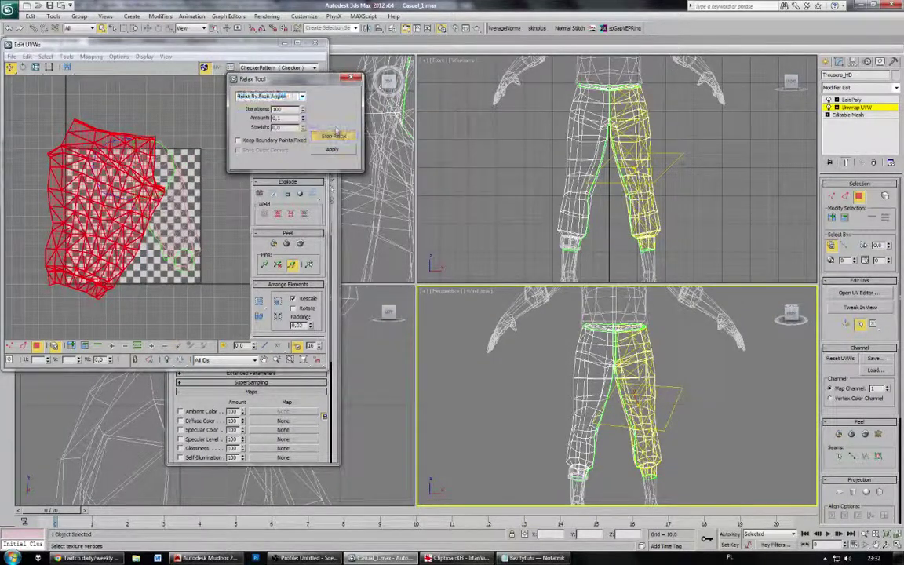
Step: Move the relaxed leg shell out of the UV tile to the empty area below it
{"action": "left_click_drag", "start_coordinate": [126, 203], "coordinate": [92, 314]}
{"action": "middle_click_drag", "start_coordinate": [92, 314], "coordinate": [109, 231]}
{"action": "left_click_drag", "start_coordinate": [109, 231], "coordinate": [60, 271]}
Step: Select only the UV shell of the character's right trouser leg and start relaxing it by edge angles
{"action": "left_click", "coordinate": [179, 118]}
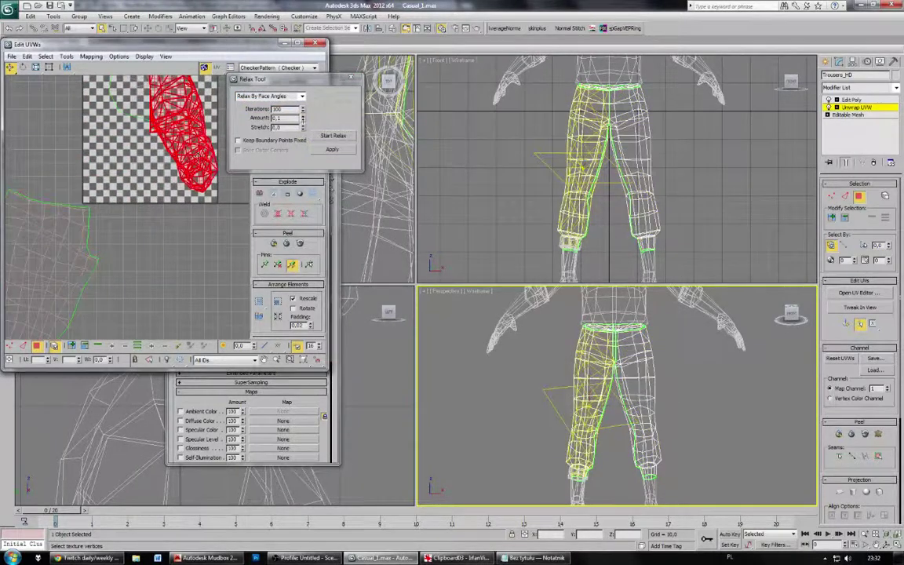
{"action": "left_click", "coordinate": [302, 97]}
{"action": "left_click", "coordinate": [300, 111]}
{"action": "left_click", "coordinate": [332, 139]}
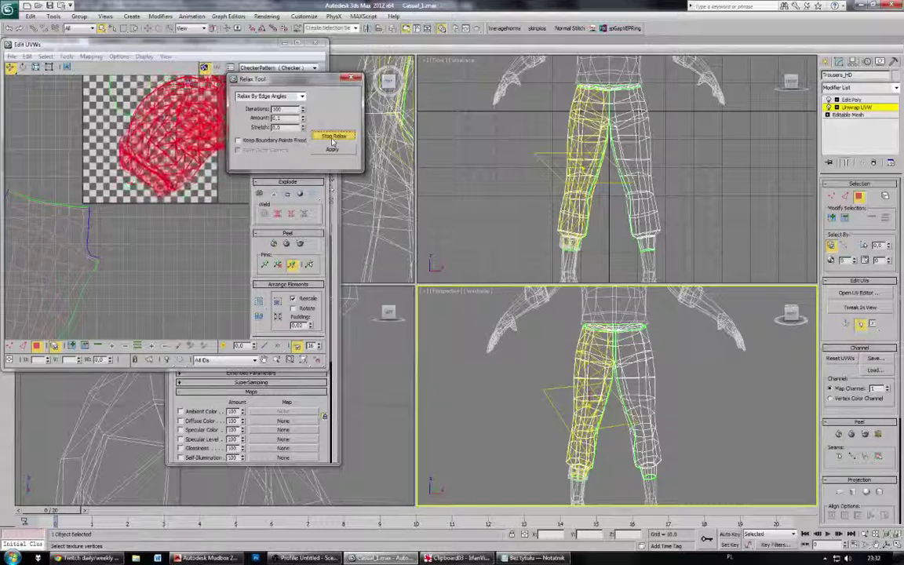
Step: Alternate the right leg shell's relaxation between face and edge angles, stop it on face angles, and move the shell below the UV tile
{"action": "left_click", "coordinate": [301, 97]}
{"action": "left_click", "coordinate": [302, 102]}
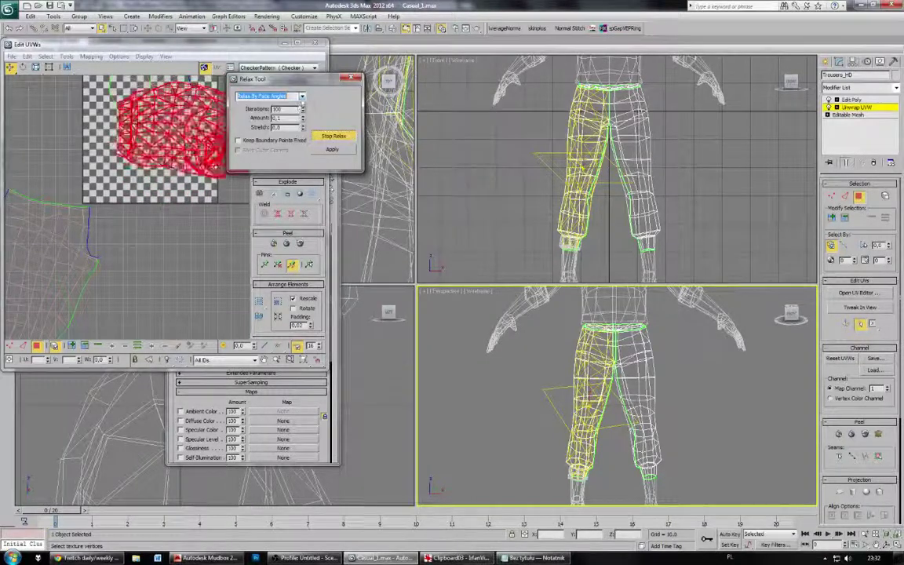
{"action": "left_click", "coordinate": [302, 98]}
{"action": "left_click", "coordinate": [302, 111]}
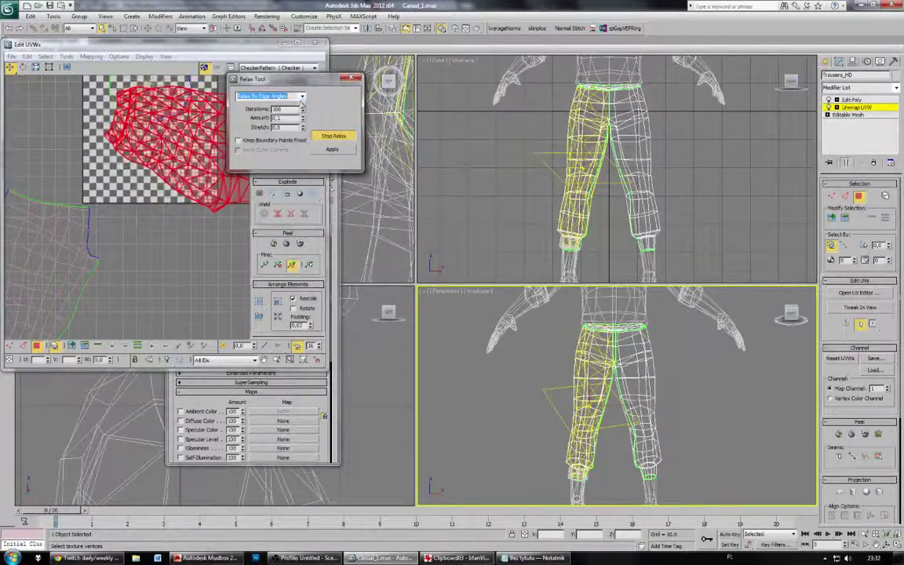
{"action": "left_click", "coordinate": [301, 96]}
{"action": "left_click", "coordinate": [300, 108]}
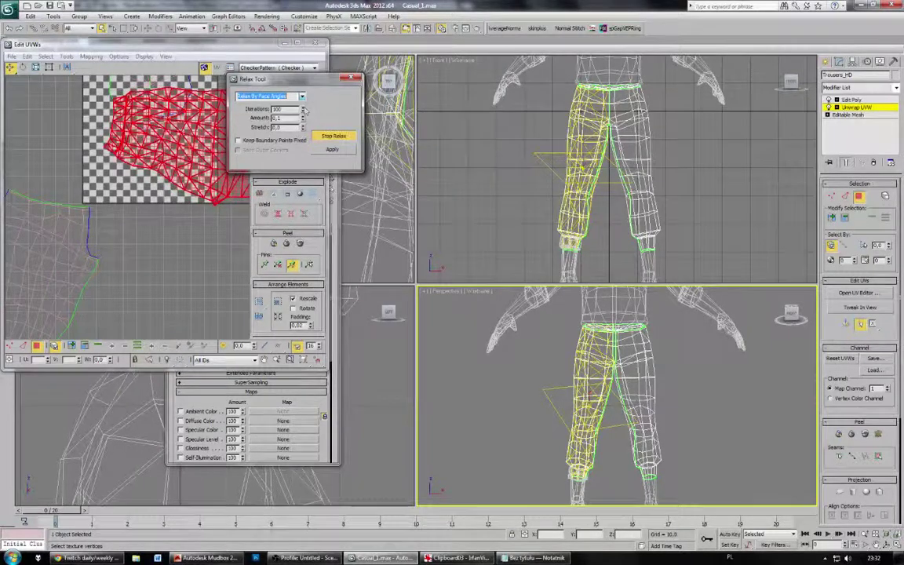
{"action": "left_click", "coordinate": [333, 137]}
{"action": "left_click_drag", "start_coordinate": [168, 124], "coordinate": [159, 268]}
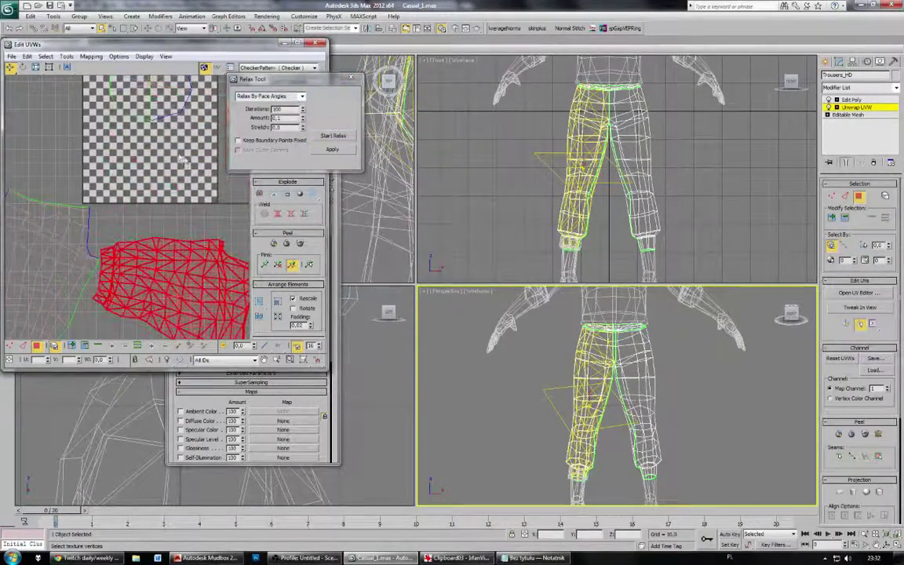
{"action": "middle_click_drag", "start_coordinate": [168, 251], "coordinate": [163, 320]}
Step: Select only the round UV shell that caps the trousers' waist opening
{"action": "left_click", "coordinate": [149, 132]}
{"action": "left_click", "coordinate": [209, 141]}
{"action": "scroll", "coordinate": [160, 180], "scroll_direction": "up", "scroll_amount": 4}
{"action": "middle_click_drag", "start_coordinate": [159, 182], "coordinate": [158, 255]}
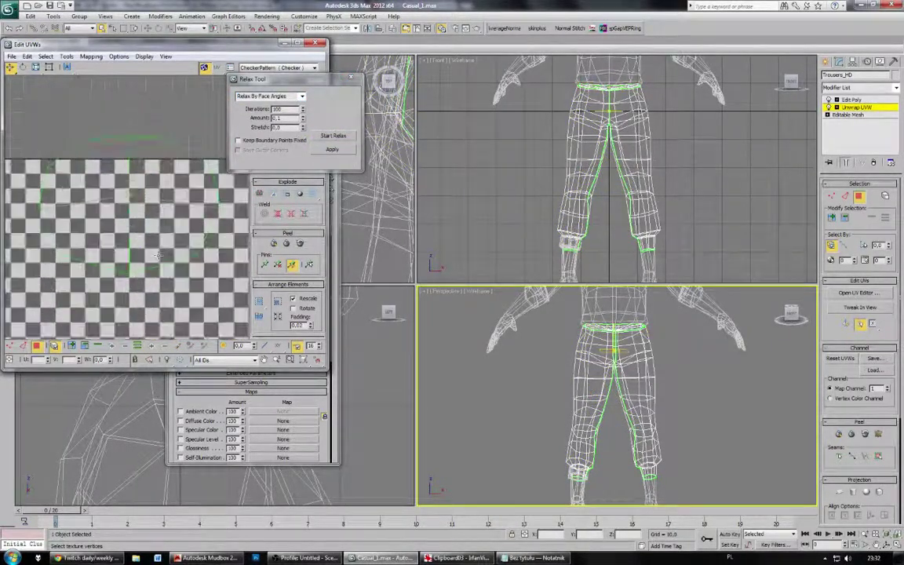
{"action": "left_click", "coordinate": [130, 214]}
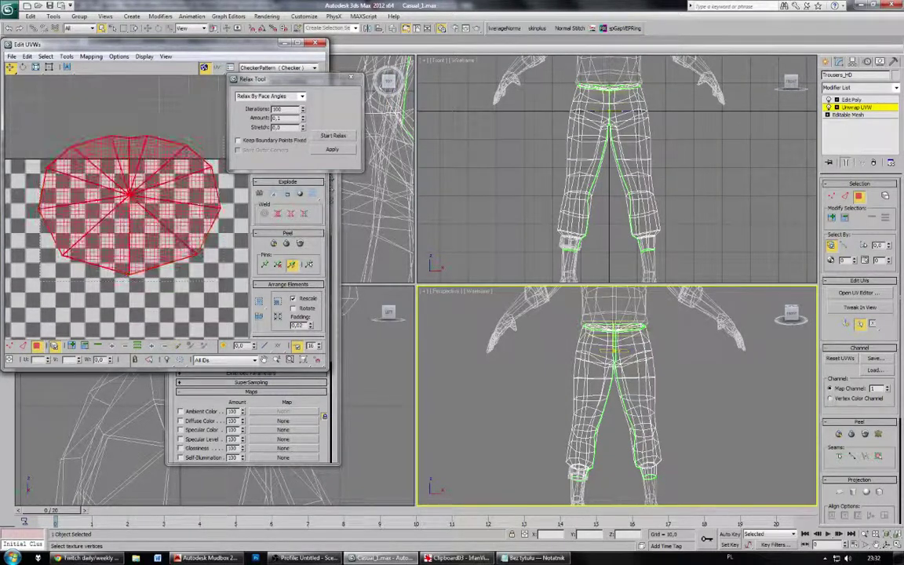
{"action": "left_click", "coordinate": [240, 197]}
{"action": "left_click", "coordinate": [217, 197]}
Step: Try to relax the round waist shell by face angles and re-project it with a planar map
{"action": "left_click", "coordinate": [330, 136]}
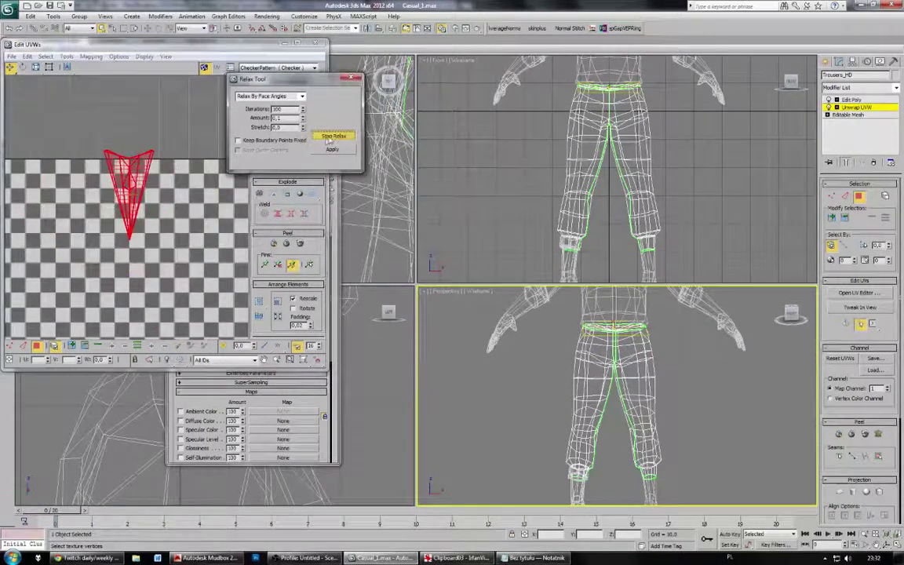
{"action": "left_click", "coordinate": [330, 138]}
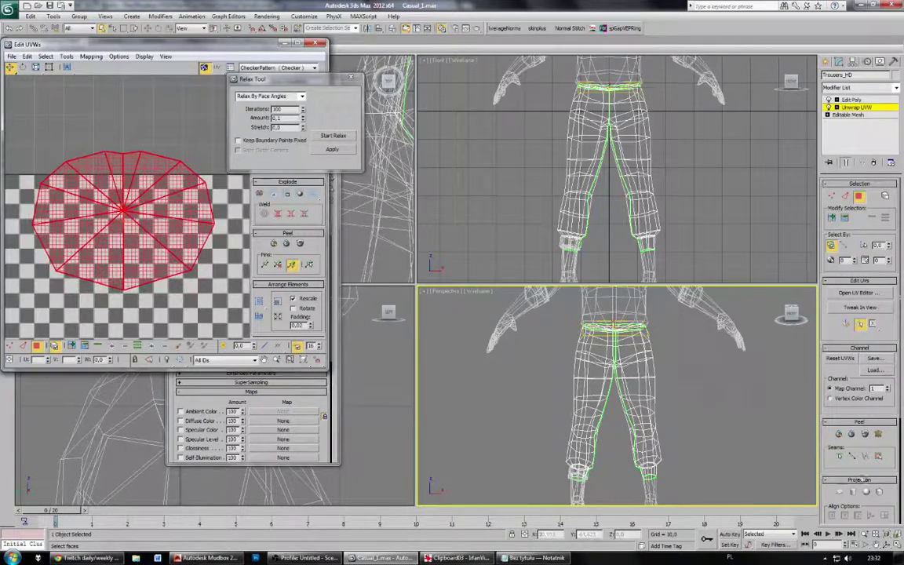
{"action": "left_click", "coordinate": [839, 492]}
{"action": "left_click", "coordinate": [839, 492]}
{"action": "scroll", "coordinate": [126, 165], "scroll_direction": "down", "scroll_amount": 5}
{"action": "middle_click_drag", "start_coordinate": [130, 205], "coordinate": [143, 175]}
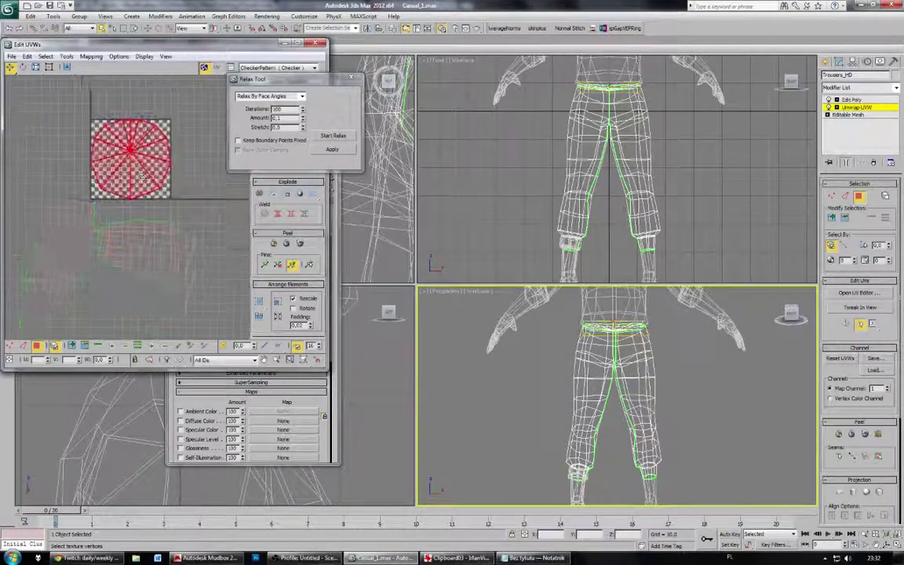
Step: Pack all the trousers' UV shells into the tile using Recursive Packing with a padding of 0.02
{"action": "left_click", "coordinate": [136, 109]}
{"action": "key", "text": "ctrl+a"}
{"action": "left_click", "coordinate": [68, 57]}
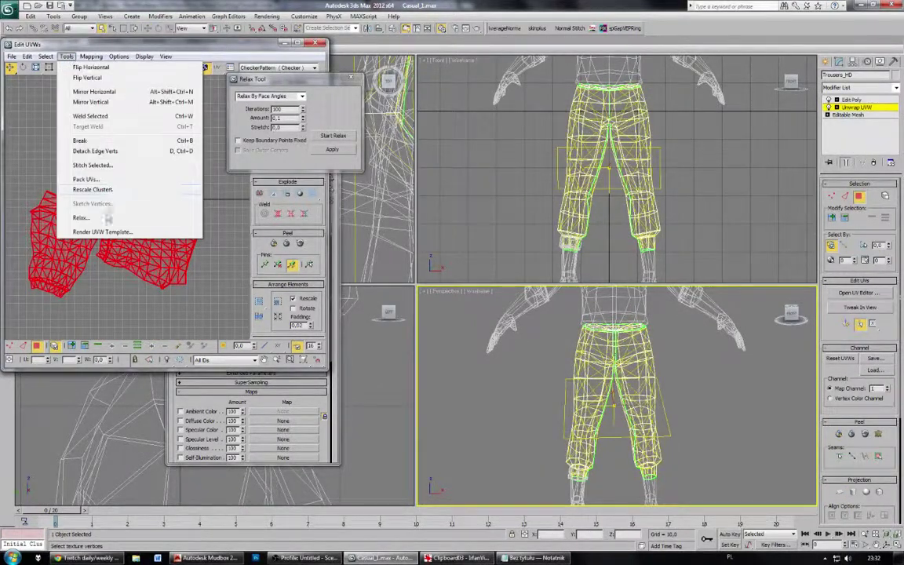
{"action": "left_click", "coordinate": [107, 180]}
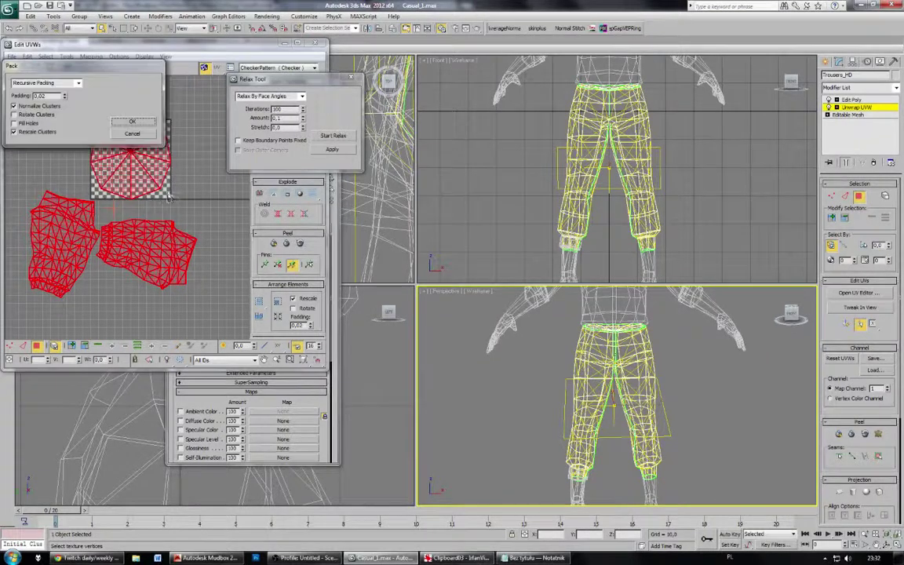
{"action": "left_click", "coordinate": [134, 122]}
{"action": "left_click", "coordinate": [168, 161]}
{"action": "middle_click_drag", "start_coordinate": [155, 164], "coordinate": [155, 200]}
{"action": "scroll", "coordinate": [155, 200], "scroll_direction": "up", "scroll_amount": 3}
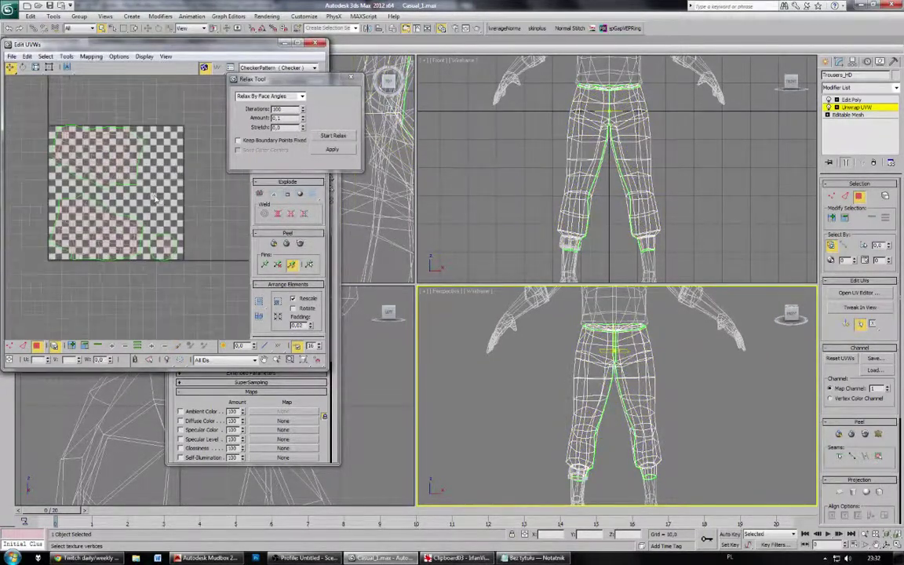
Step: Remove the checker pattern from the UV editor background and close the Relax Tool dialog
{"action": "left_click", "coordinate": [264, 69]}
{"action": "left_click", "coordinate": [276, 97]}
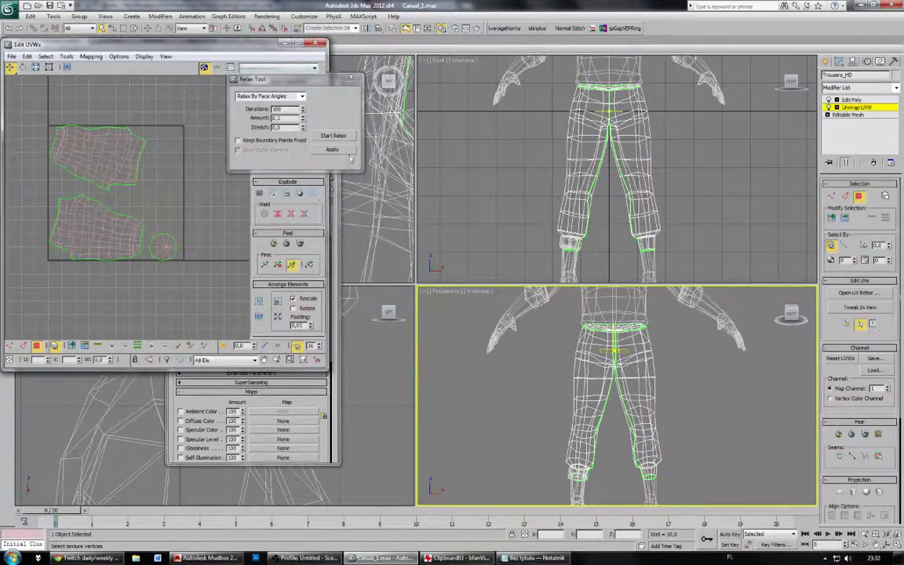
{"action": "left_click", "coordinate": [351, 77]}
Step: Turn on the edge distortion display and check both leg shells for stretching
{"action": "middle_click_drag", "start_coordinate": [168, 186], "coordinate": [178, 204]}
{"action": "scroll", "coordinate": [184, 194], "scroll_direction": "up", "scroll_amount": 3}
{"action": "left_click", "coordinate": [129, 59]}
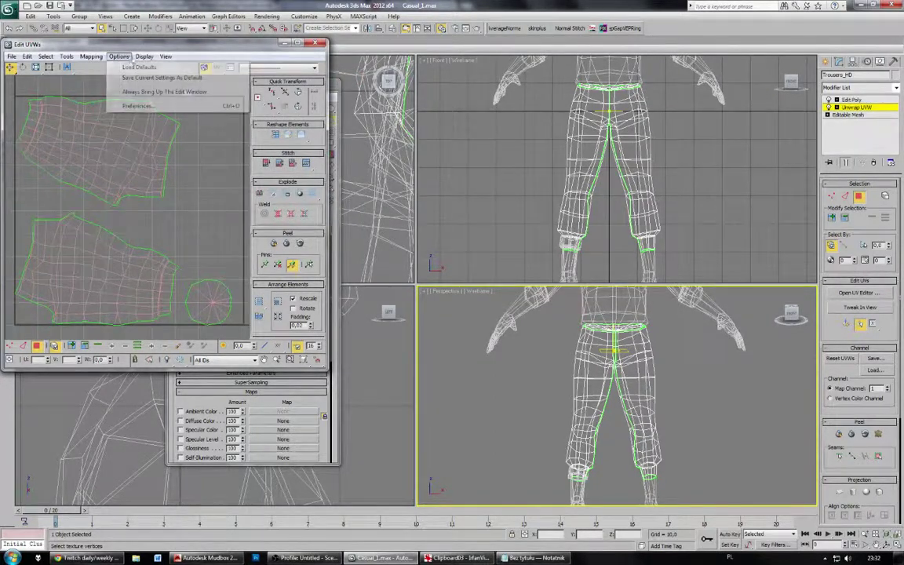
{"action": "mouse_move", "coordinate": [154, 60]}
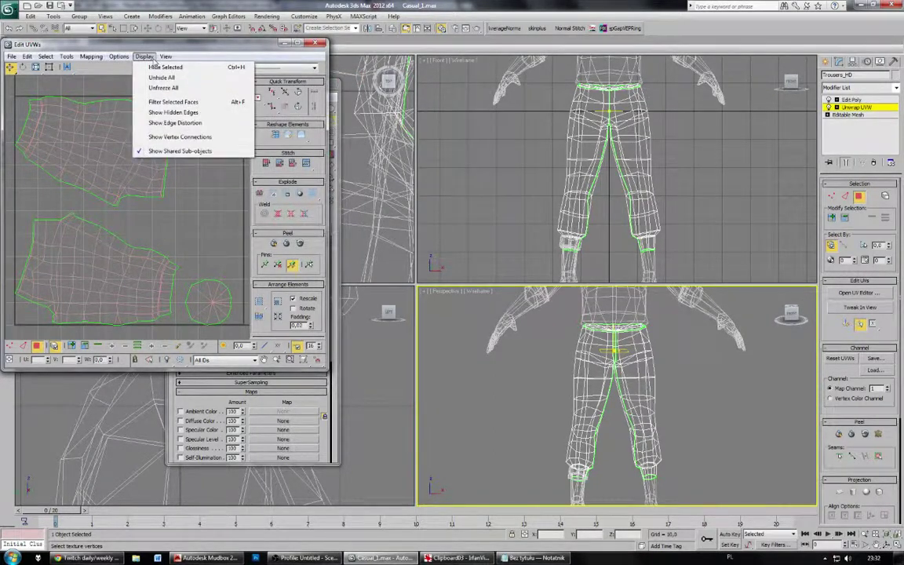
{"action": "left_click", "coordinate": [204, 123]}
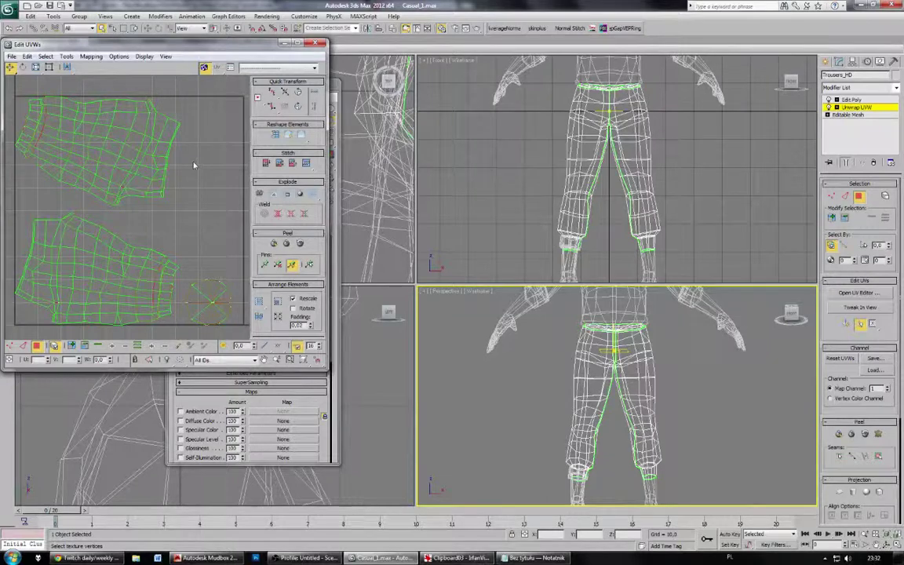
{"action": "scroll", "coordinate": [191, 226], "scroll_direction": "up", "scroll_amount": 8}
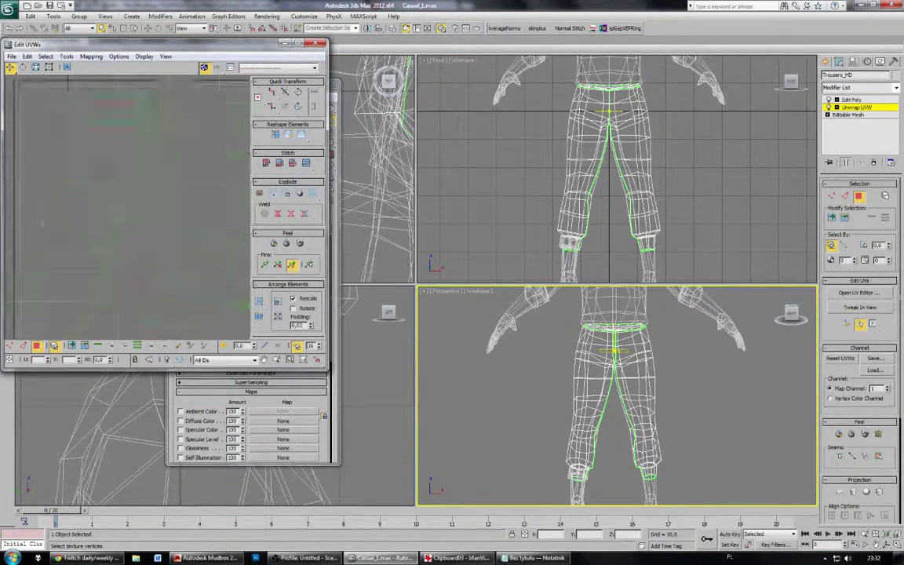
{"action": "scroll", "coordinate": [151, 223], "scroll_direction": "down", "scroll_amount": 8}
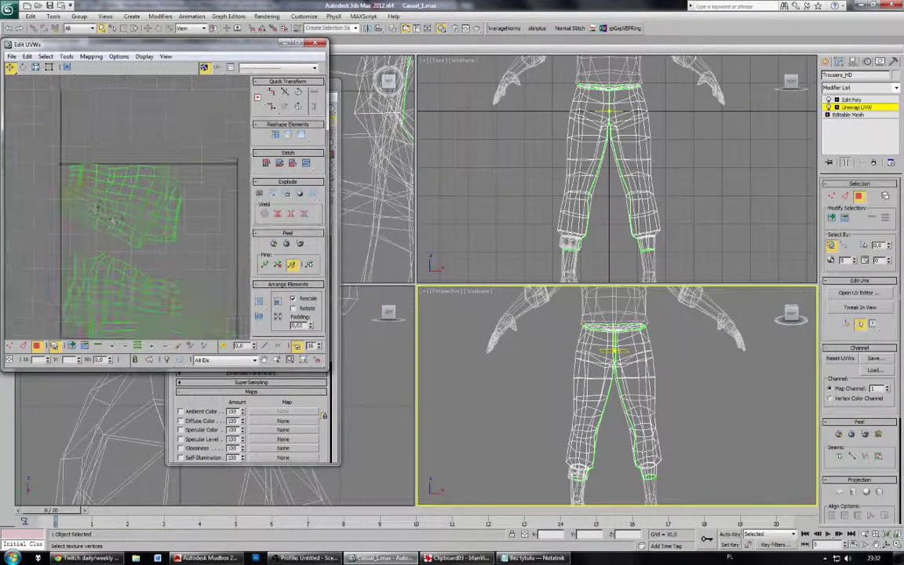
{"action": "middle_click_drag", "start_coordinate": [150, 220], "coordinate": [124, 175]}
Step: Rotate and reposition both leg shells with the freeform gizmo so they lie close together inside the UV tile
{"action": "left_click", "coordinate": [49, 68]}
{"action": "left_click", "coordinate": [84, 140]}
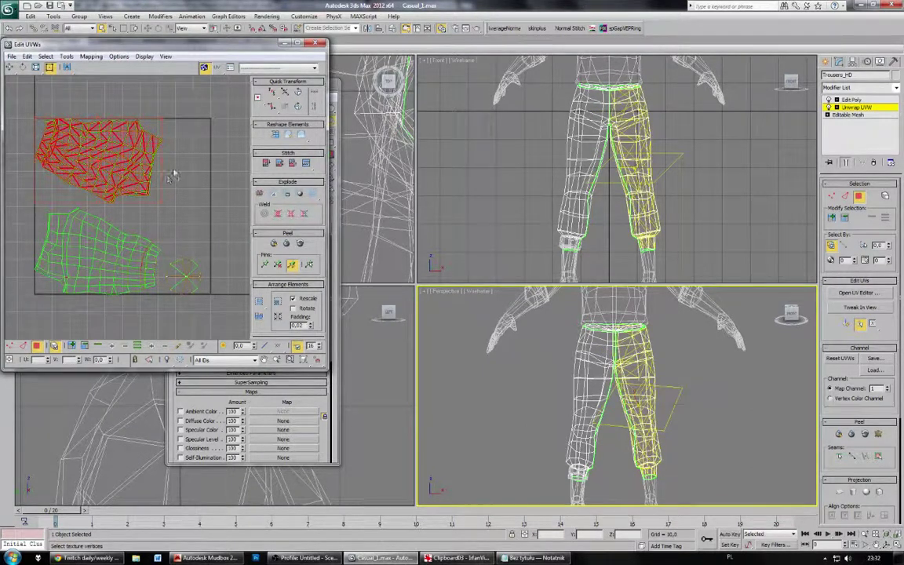
{"action": "mouse_move", "coordinate": [161, 161]}
{"action": "left_mouse_down"}
{"action": "mouse_move", "coordinate": [157, 137]}
{"action": "mouse_move", "coordinate": [166, 157]}
{"action": "left_mouse_up"}
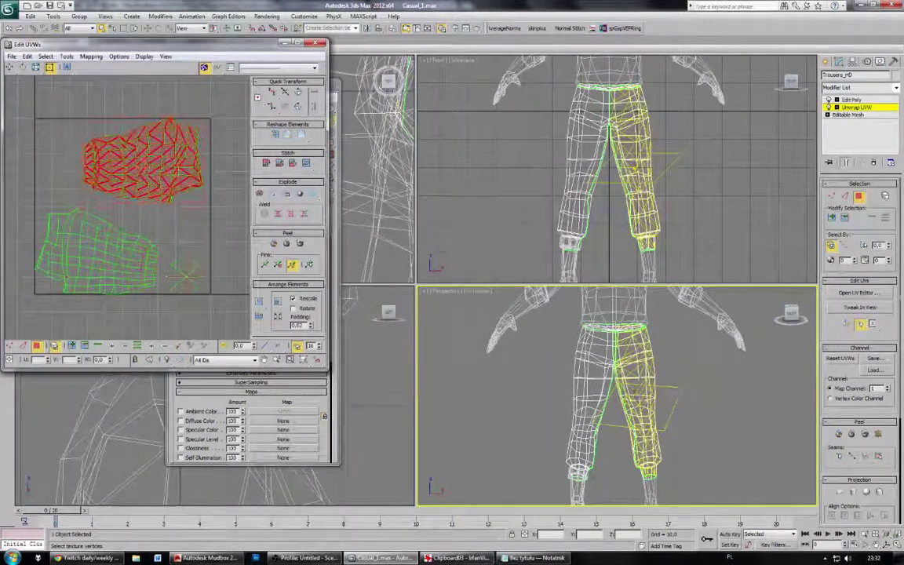
{"action": "left_click_drag", "start_coordinate": [125, 260], "coordinate": [167, 210]}
{"action": "left_click_drag", "start_coordinate": [114, 242], "coordinate": [127, 249]}
Step: Move the round waist shell beside the cuff end of the upper leg shell
{"action": "left_click", "coordinate": [186, 287]}
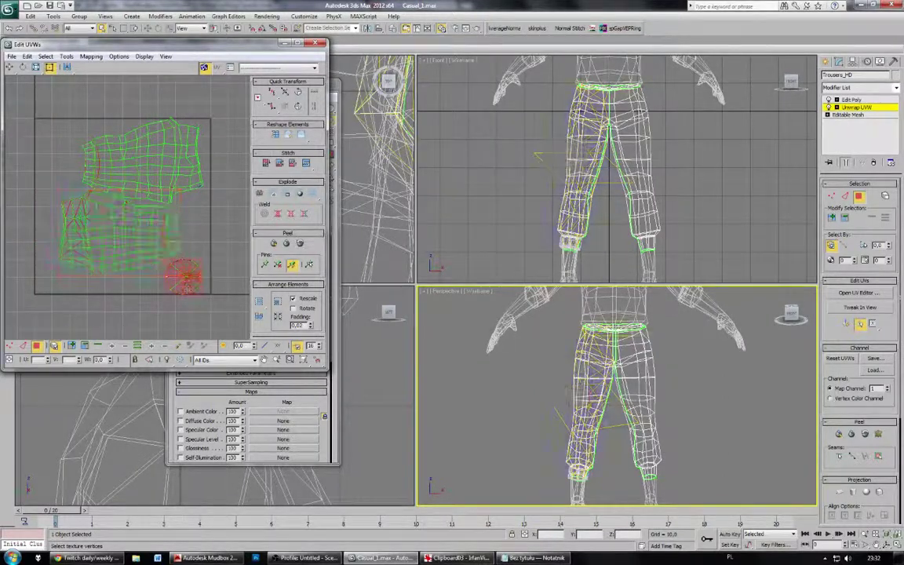
{"action": "left_click_drag", "start_coordinate": [186, 276], "coordinate": [56, 182]}
{"action": "key", "text": "ctrl+z"}
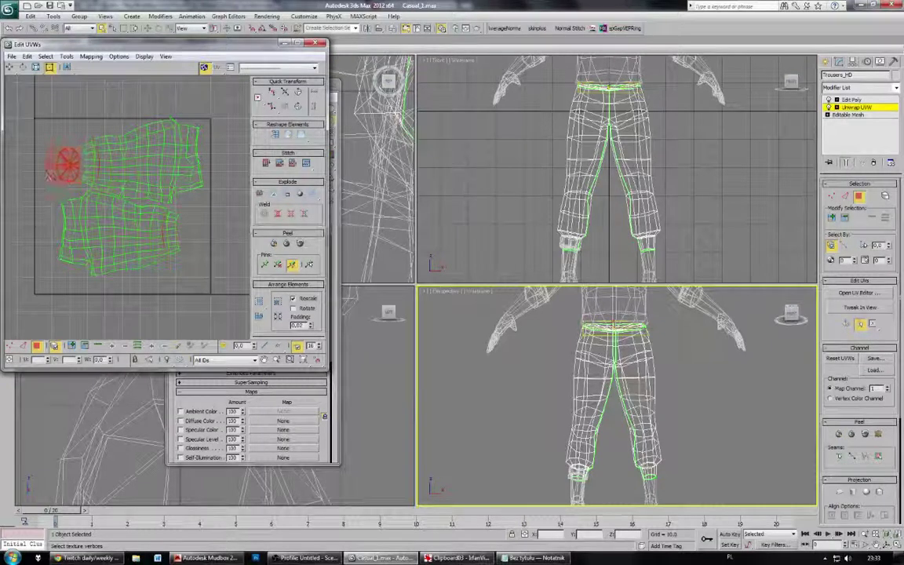
{"action": "left_click_drag", "start_coordinate": [22, 117], "coordinate": [51, 172]}
Step: Turn off element selection, break the round waist shell into two halves and place one beside the lower leg shell's cuff
{"action": "left_click", "coordinate": [53, 346]}
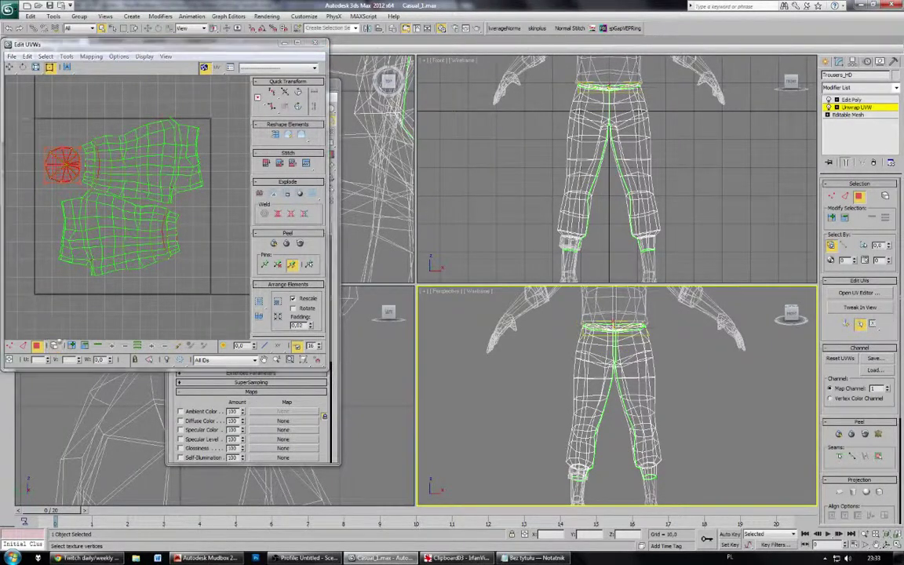
{"action": "left_click", "coordinate": [66, 248]}
{"action": "left_click_drag", "start_coordinate": [54, 186], "coordinate": [56, 188]}
{"action": "right_click", "coordinate": [65, 165]}
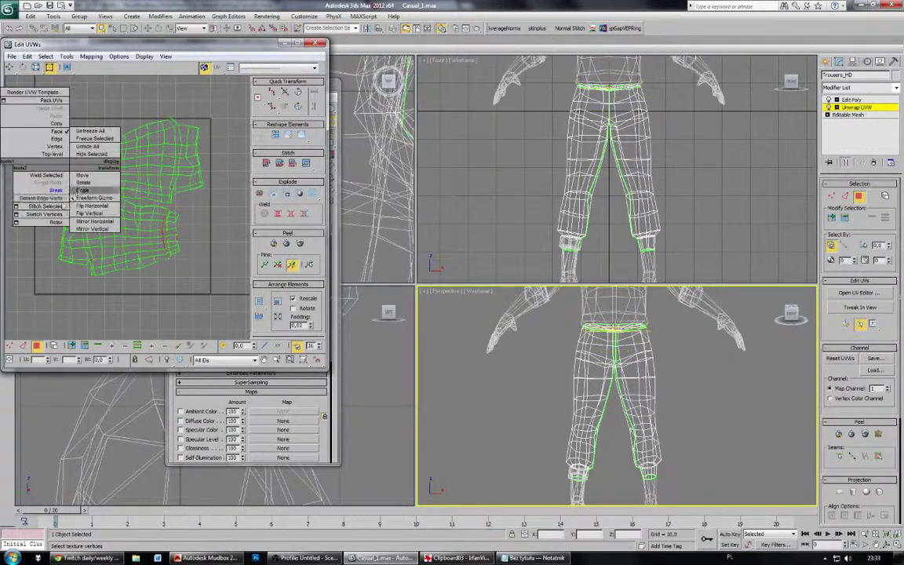
{"action": "left_click", "coordinate": [37, 191]}
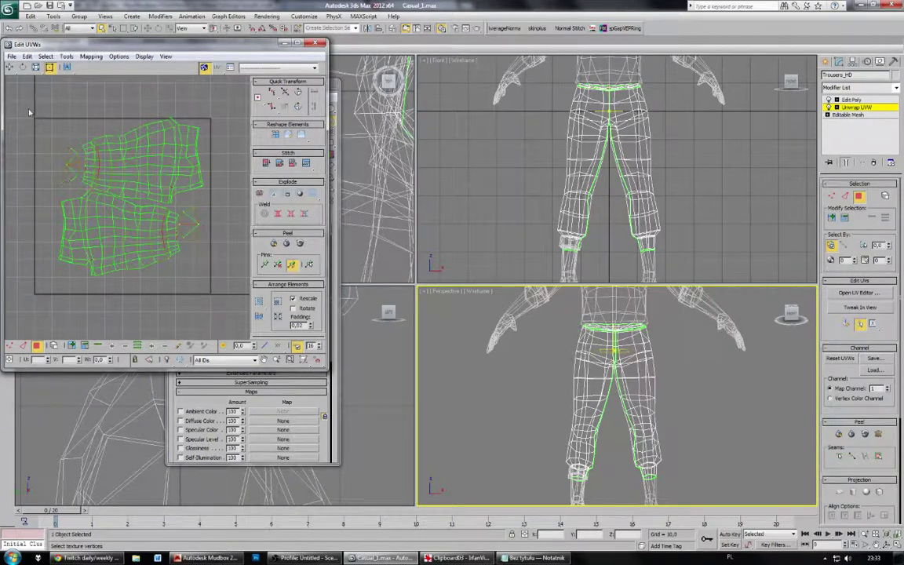
Step: Select all UV shells, then move and scale them together to fill the UV tile
{"action": "key", "text": "ctrl+a"}
{"action": "mouse_move", "coordinate": [141, 237]}
{"action": "left_mouse_down"}
{"action": "mouse_move", "coordinate": [124, 247]}
{"action": "mouse_move", "coordinate": [145, 234]}
{"action": "left_mouse_up"}
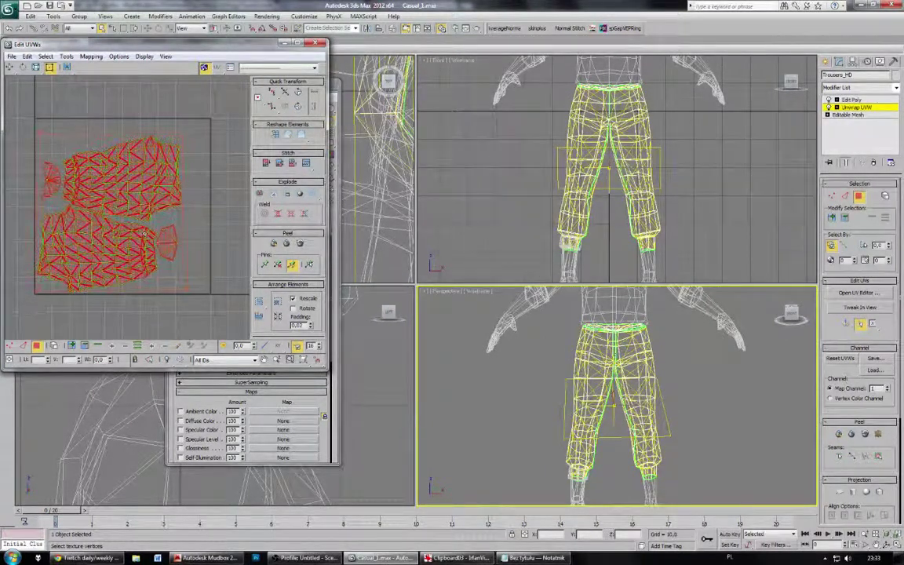
{"action": "left_click_drag", "start_coordinate": [184, 137], "coordinate": [197, 124]}
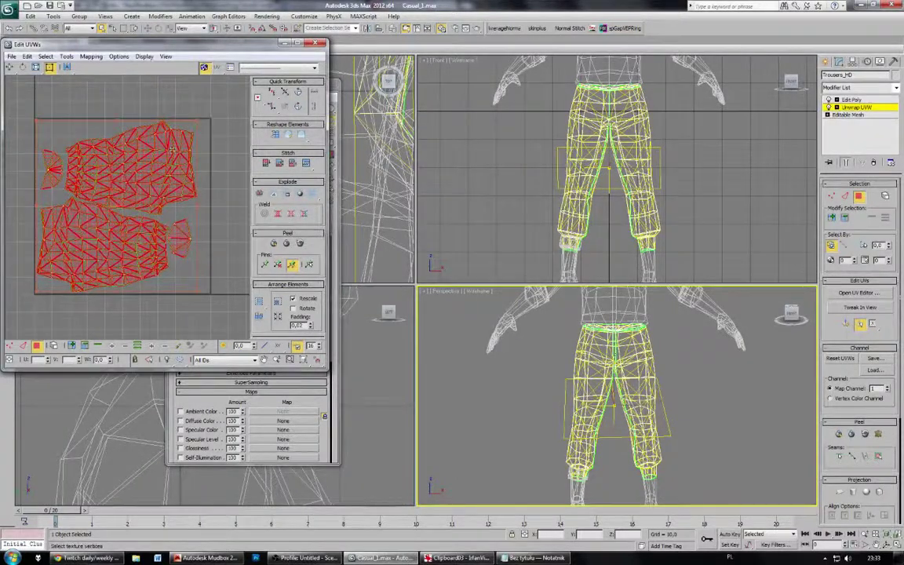
{"action": "left_click_drag", "start_coordinate": [168, 154], "coordinate": [173, 154]}
{"action": "left_click", "coordinate": [227, 162]}
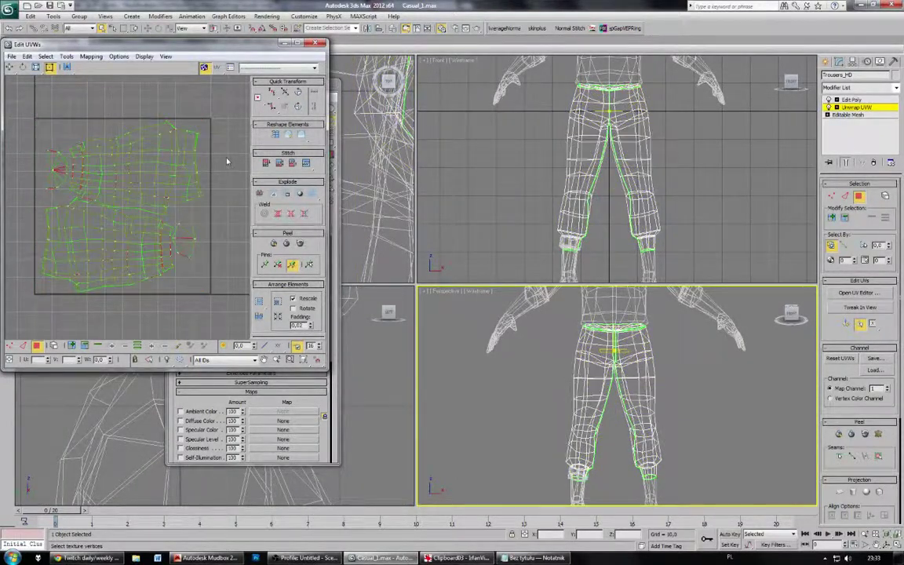
Step: Close the UV editor and export only the trousers as FBX, overwriting Casual1_uvfixed.FBX in the Clothing folder
{"action": "left_click", "coordinate": [316, 44]}
{"action": "left_click", "coordinate": [855, 108]}
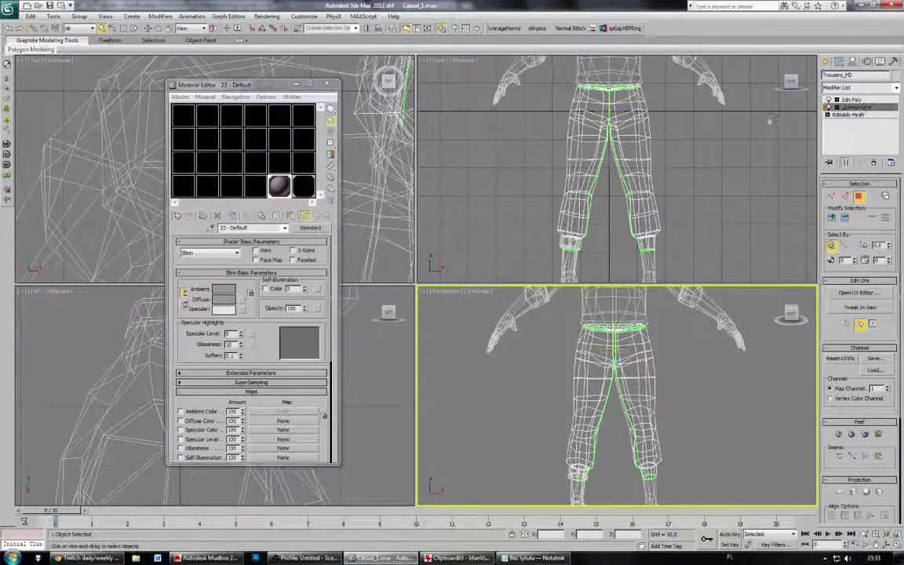
{"action": "left_click", "coordinate": [7, 9]}
{"action": "mouse_move", "coordinate": [55, 154]}
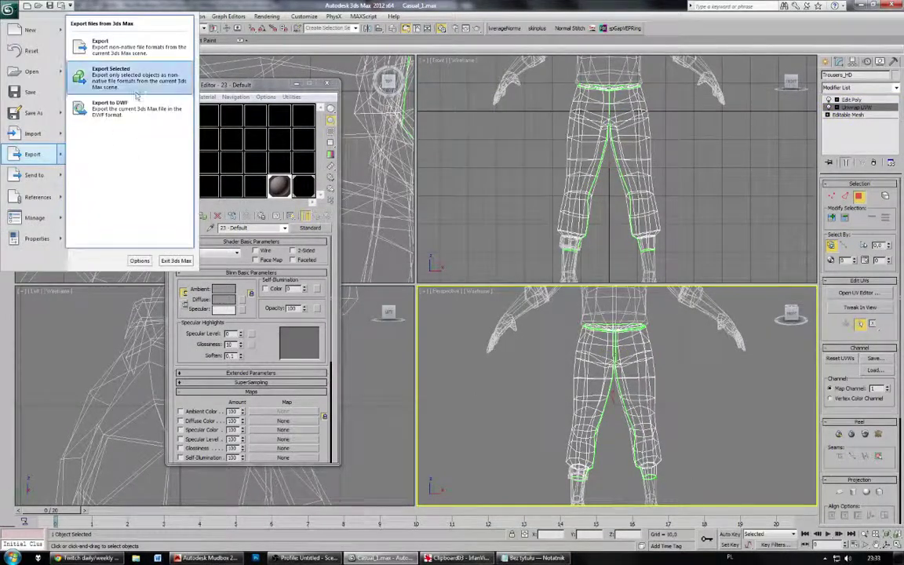
{"action": "left_click", "coordinate": [109, 77]}
{"action": "left_click", "coordinate": [45, 64]}
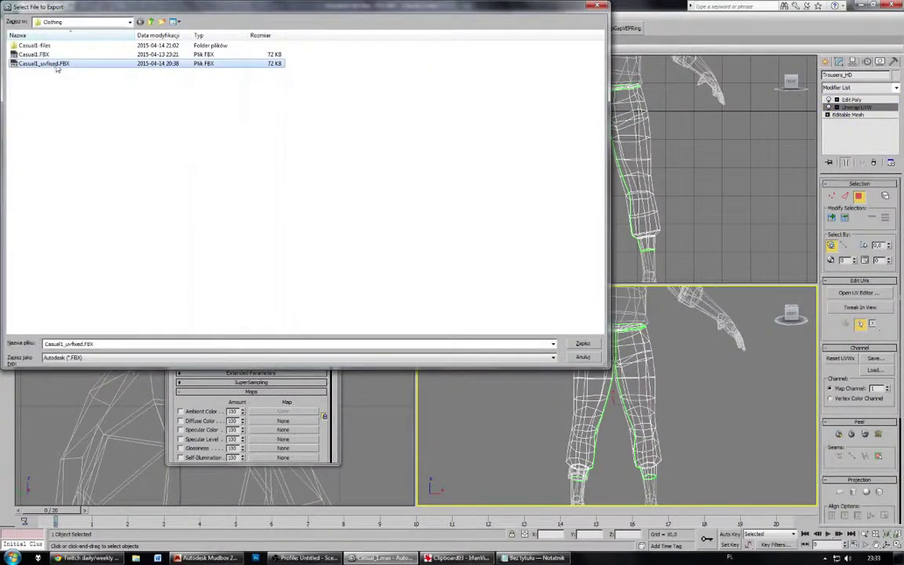
{"action": "double_click", "coordinate": [61, 65]}
{"action": "left_click", "coordinate": [505, 319]}
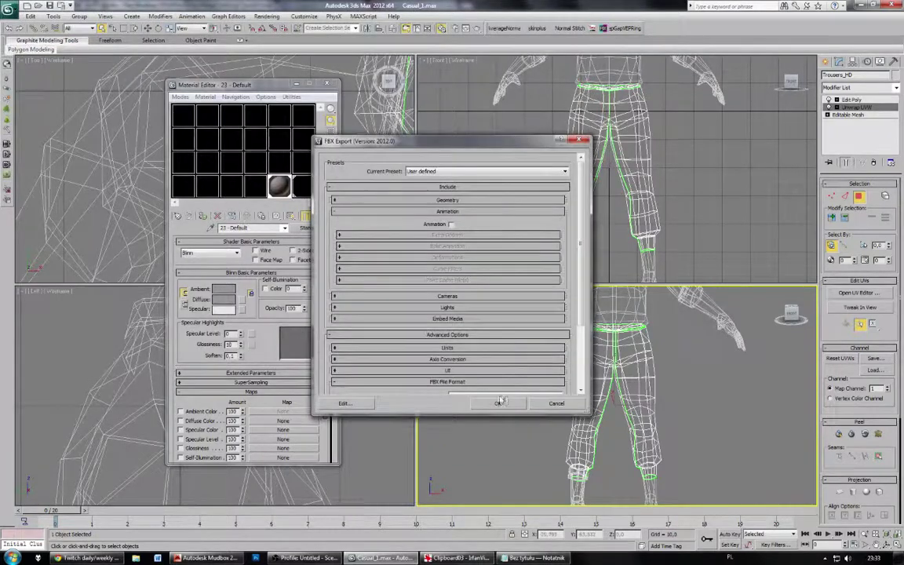
{"action": "left_click", "coordinate": [499, 403]}
{"action": "left_click", "coordinate": [308, 558]}
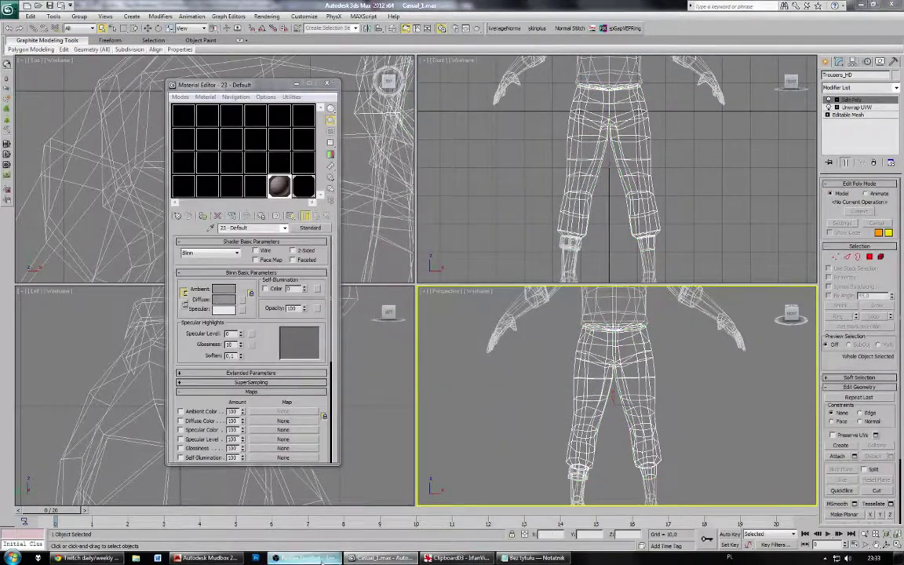
Step: Switch to Mudbox and try to import UVs for the trousers mesh
{"action": "left_click", "coordinate": [205, 558]}
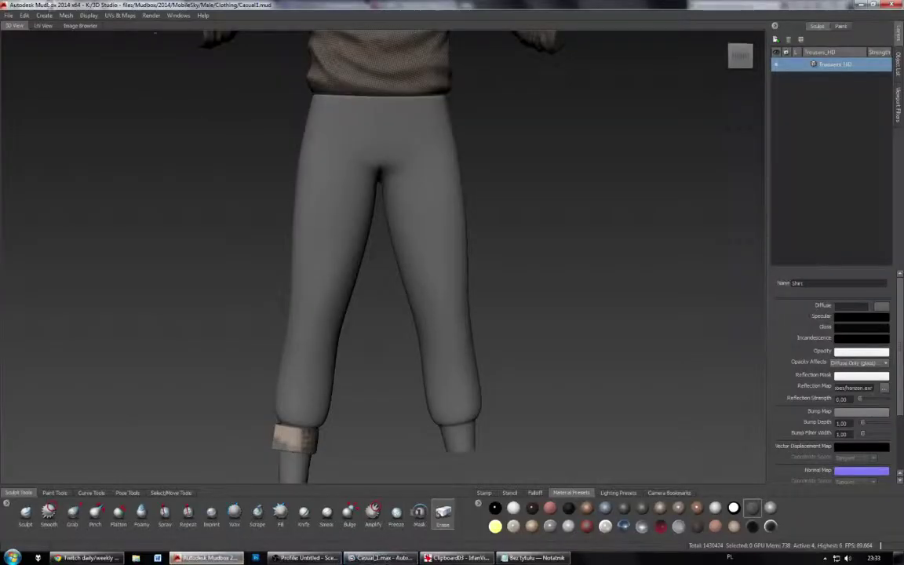
{"action": "left_click", "coordinate": [8, 15]}
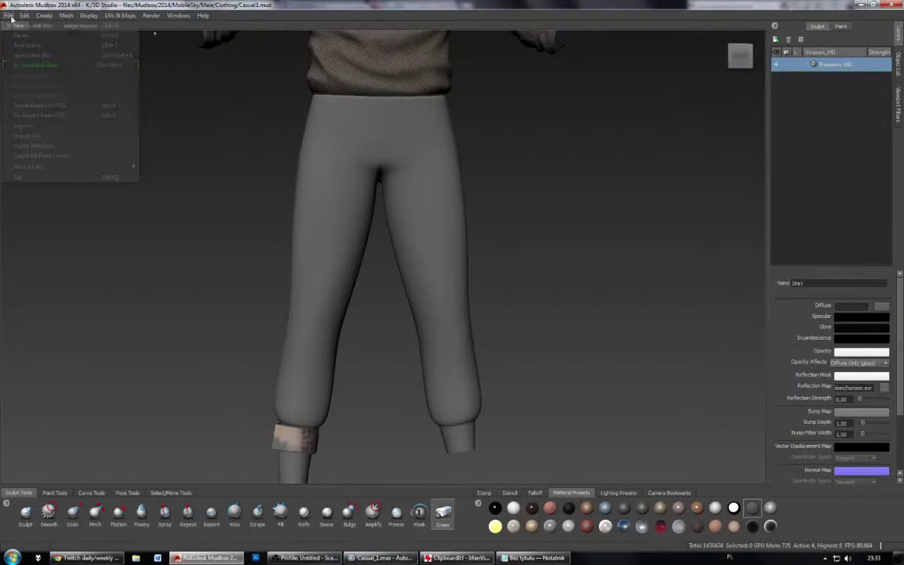
{"action": "left_click", "coordinate": [64, 137]}
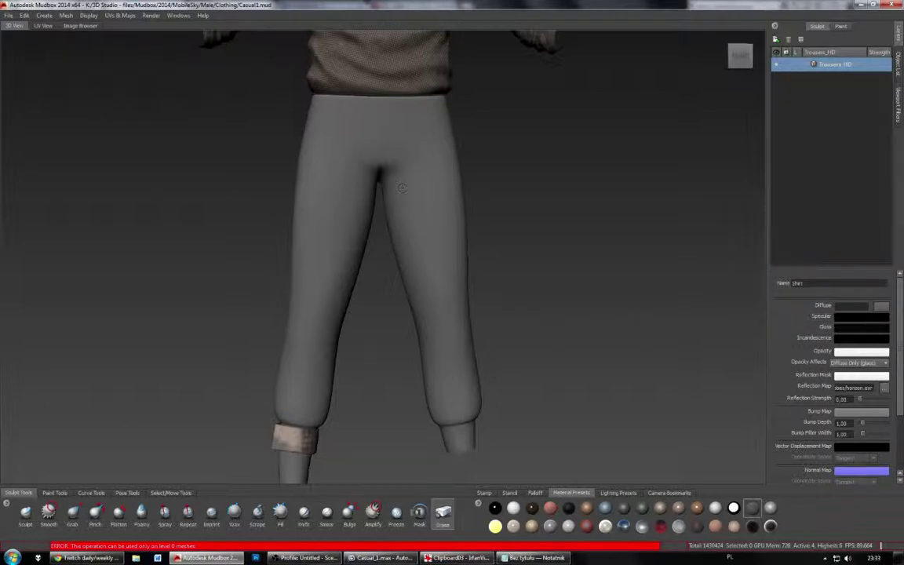
Step: Step the trousers mesh down to its lowest subdivision level, level 0
{"action": "key", "text": "Page_Up"}
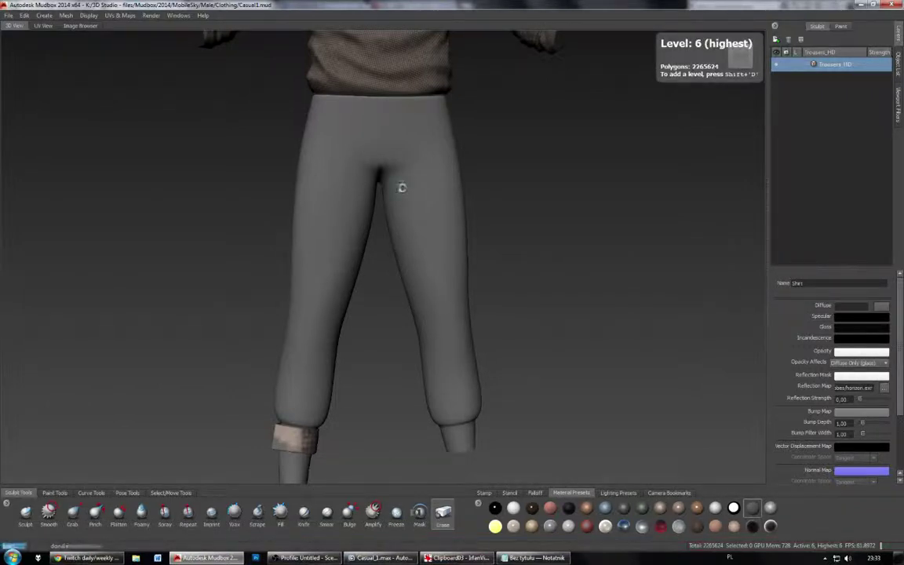
{"action": "key", "text": "Page_Down"}
{"action": "key", "text": "Page_Down"}
{"action": "key", "text": "Page_Down"}
{"action": "key", "text": "Page_Down"}
{"action": "key", "text": "Page_Down"}
{"action": "key", "text": "Page_Down"}
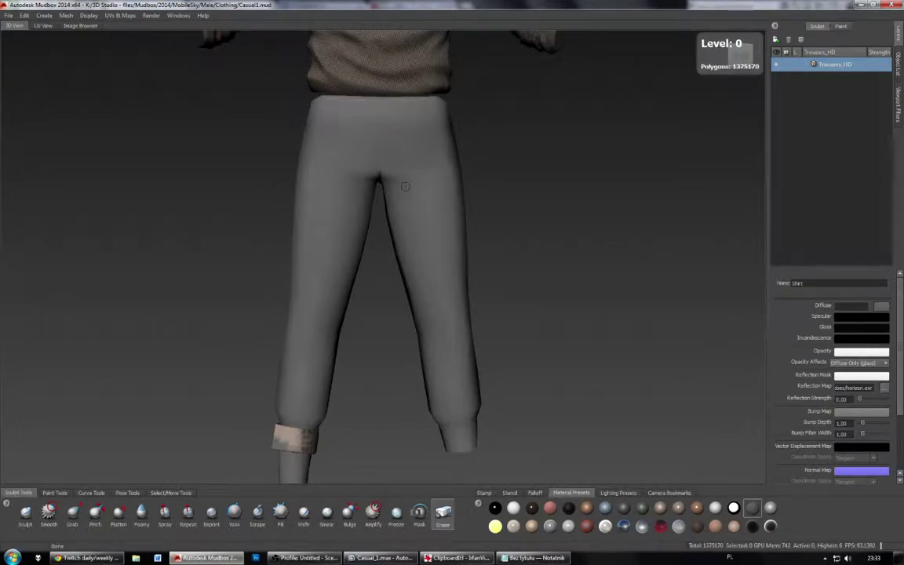
Step: Import the trousers' UVs from Casual1_uvfixed.FBX in the Clothing folder
{"action": "left_click", "coordinate": [8, 15]}
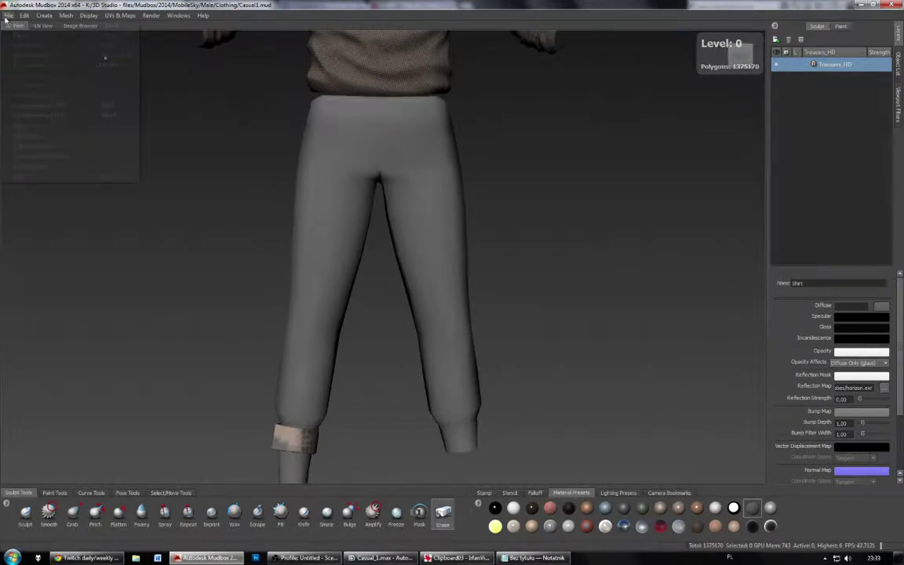
{"action": "left_click", "coordinate": [69, 138]}
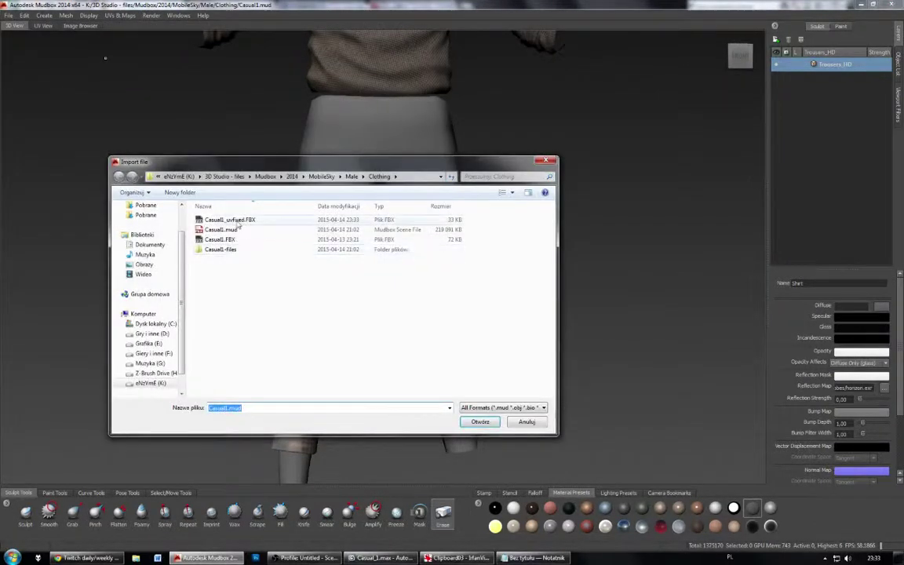
{"action": "left_click", "coordinate": [233, 220]}
{"action": "double_click", "coordinate": [238, 223]}
{"action": "left_click", "coordinate": [434, 306]}
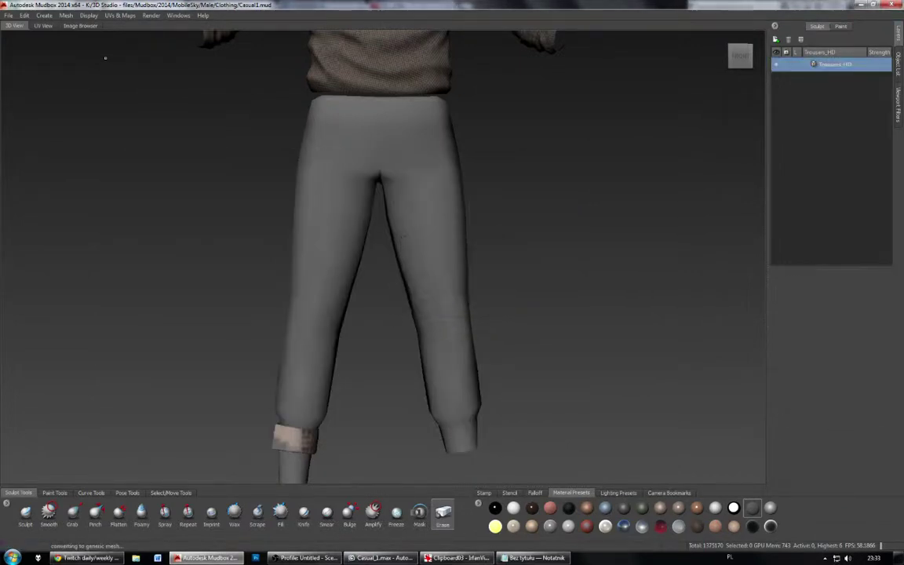
Step: Examine the imported trouser UV shells in the UV view, checking the leg and waist pieces and the overall layout
{"action": "left_click", "coordinate": [49, 25]}
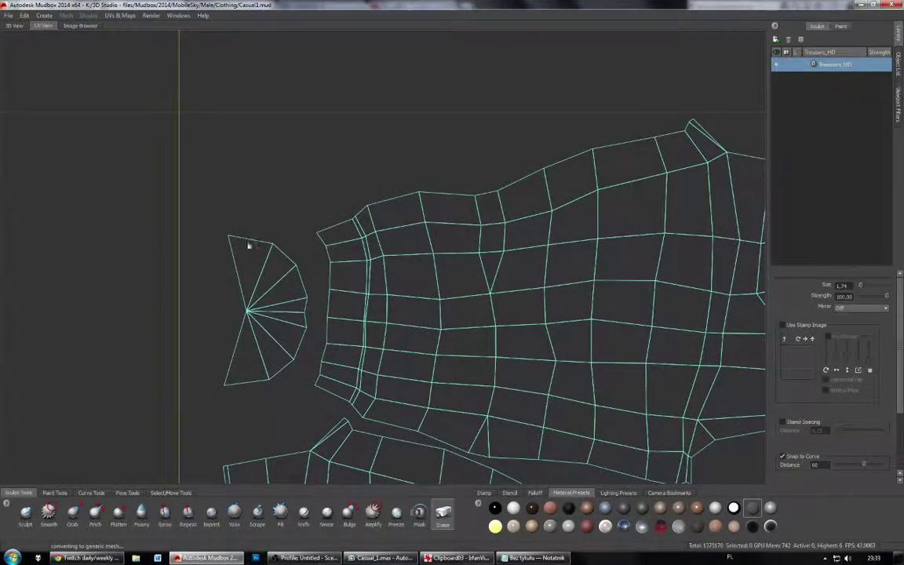
{"action": "middle_click_drag", "start_coordinate": [374, 278], "coordinate": [307, 257], "text": "alt"}
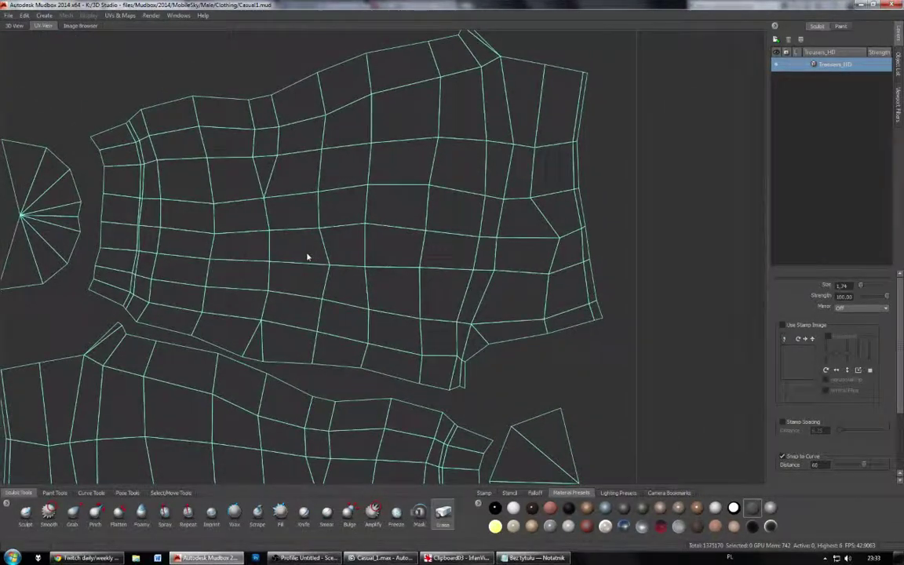
{"action": "scroll", "coordinate": [318, 252], "scroll_direction": "up", "scroll_amount": 8}
{"action": "scroll", "coordinate": [261, 202], "scroll_direction": "up", "scroll_amount": 5}
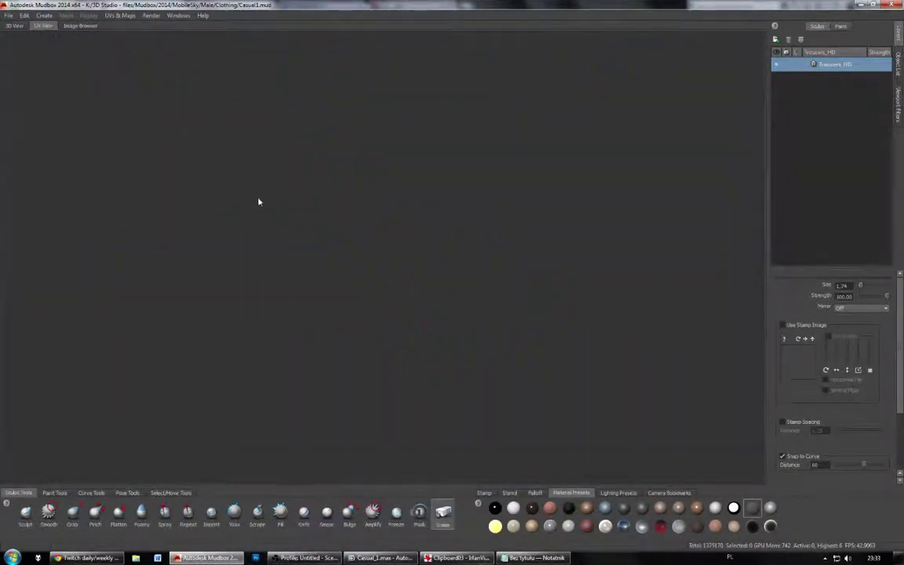
{"action": "scroll", "coordinate": [263, 203], "scroll_direction": "down", "scroll_amount": 8}
{"action": "scroll", "coordinate": [268, 179], "scroll_direction": "up", "scroll_amount": 2}
{"action": "right_click_drag", "start_coordinate": [268, 179], "coordinate": [291, 267], "text": "alt"}
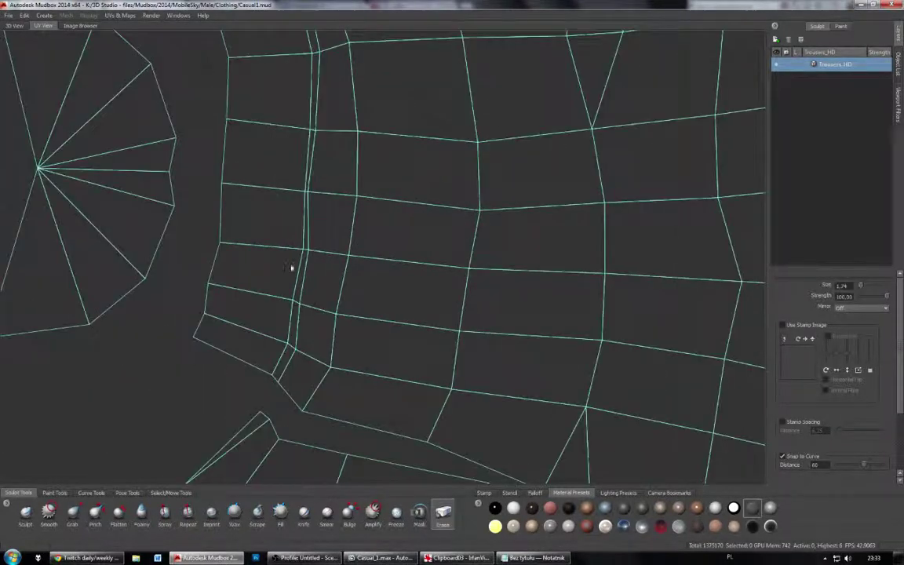
{"action": "mouse_move", "coordinate": [290, 267]}
{"action": "middle_mouse_down", "text": "alt"}
{"action": "mouse_move", "coordinate": [337, 201]}
{"action": "mouse_move", "coordinate": [335, 278]}
{"action": "mouse_move", "coordinate": [321, 183]}
{"action": "middle_mouse_up", "text": "alt"}
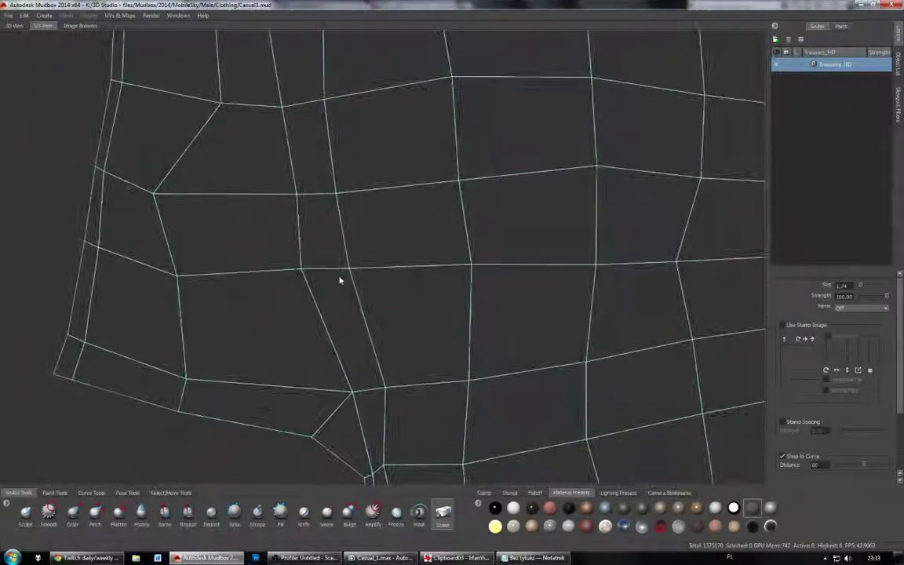
{"action": "mouse_move", "coordinate": [339, 280]}
{"action": "middle_mouse_down", "text": "alt"}
{"action": "mouse_move", "coordinate": [313, 230]}
{"action": "mouse_move", "coordinate": [190, 273]}
{"action": "middle_mouse_up", "text": "alt"}
{"action": "scroll", "coordinate": [321, 312], "scroll_direction": "down", "scroll_amount": 5}
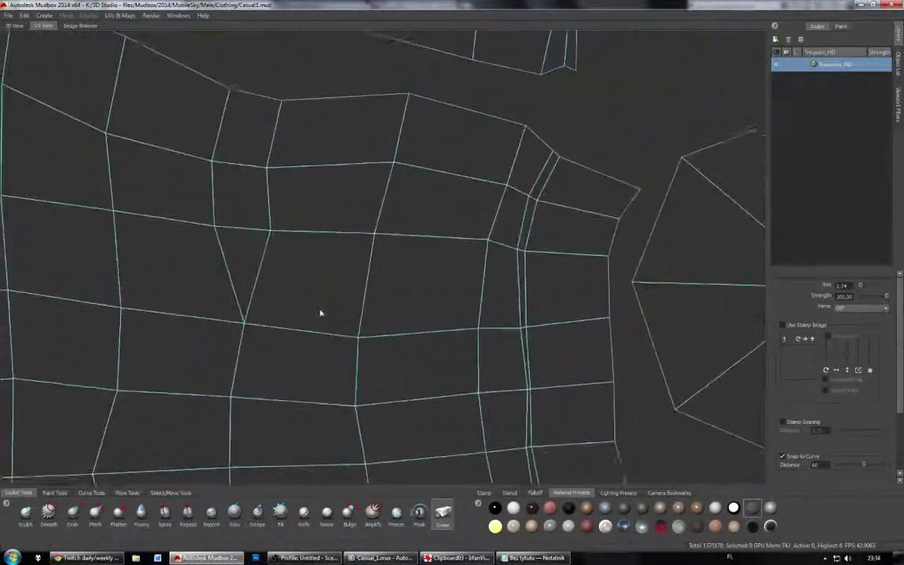
{"action": "scroll", "coordinate": [343, 263], "scroll_direction": "down", "scroll_amount": 1}
{"action": "middle_click_drag", "start_coordinate": [313, 196], "coordinate": [343, 261], "text": "alt"}
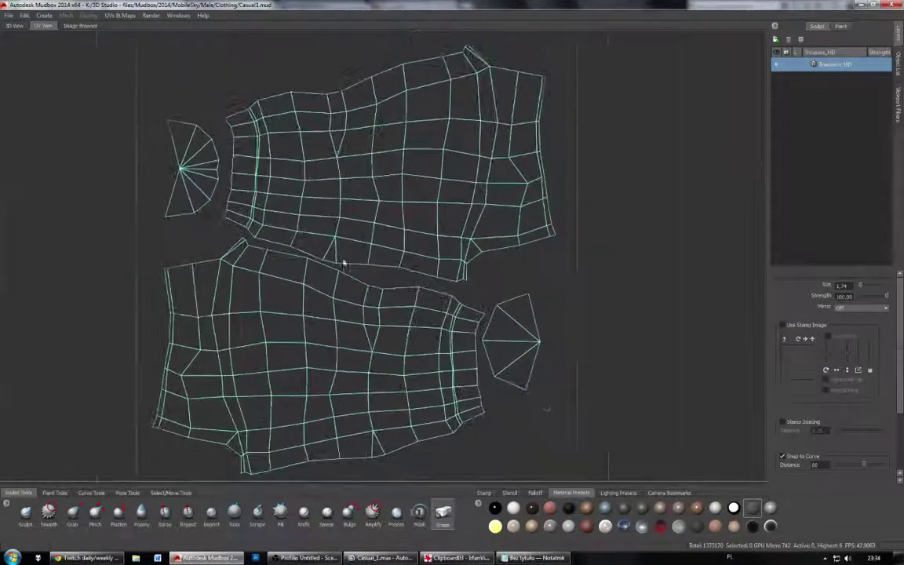
Step: Preview the fabric pattern images in the Fabric texture folder to compare them as material for the trousers
{"action": "left_click", "coordinate": [19, 26]}
{"action": "left_click_drag", "start_coordinate": [307, 250], "coordinate": [334, 251], "text": "alt"}
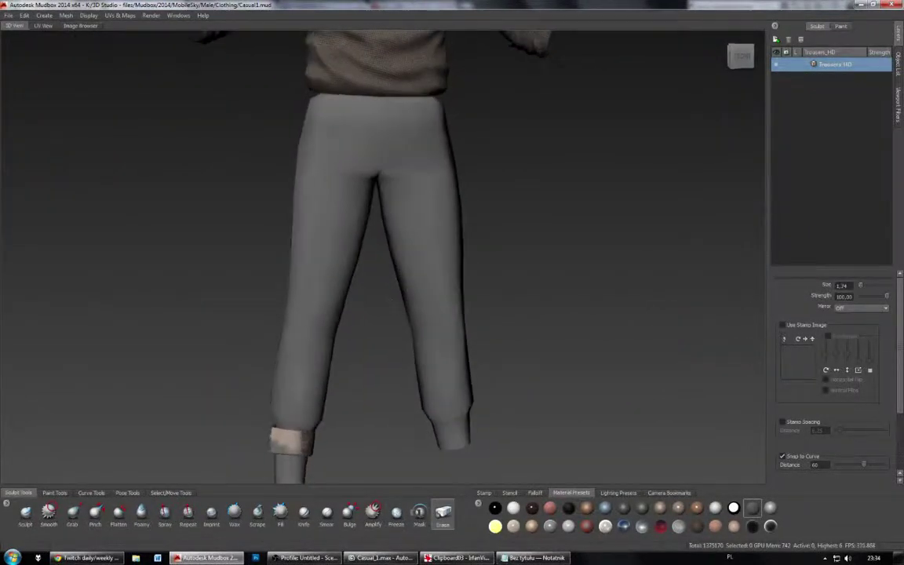
{"action": "left_click", "coordinate": [81, 26]}
{"action": "left_click", "coordinate": [100, 182]}
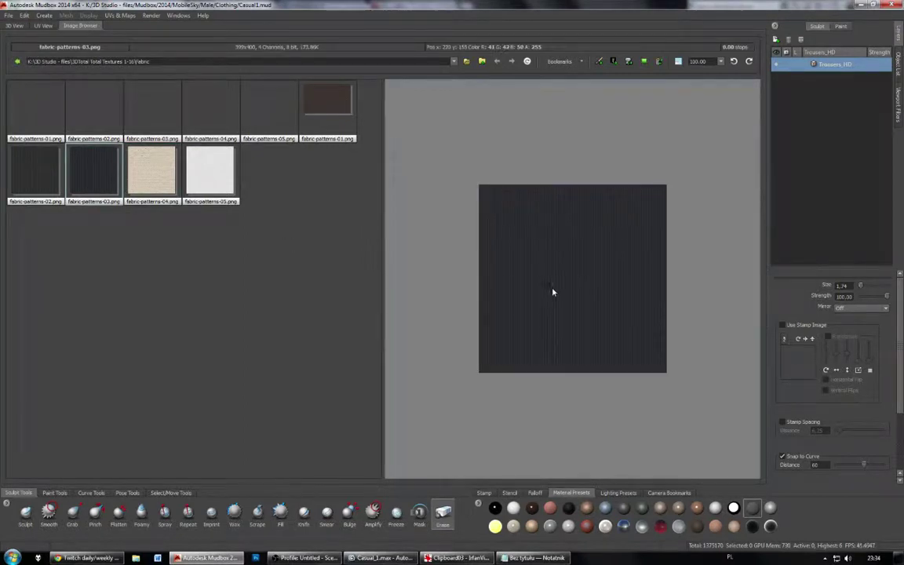
{"action": "left_click", "coordinate": [38, 180]}
{"action": "left_click", "coordinate": [76, 180]}
{"action": "left_click", "coordinate": [50, 118]}
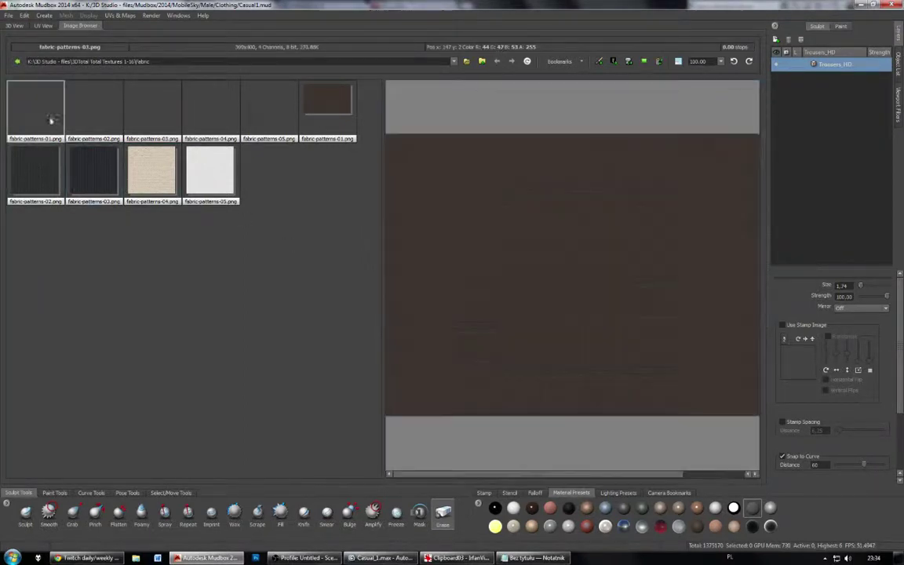
{"action": "left_click", "coordinate": [117, 120]}
{"action": "left_click", "coordinate": [161, 121]}
{"action": "left_click", "coordinate": [203, 122]}
{"action": "left_click", "coordinate": [261, 123]}
{"action": "left_click", "coordinate": [345, 120]}
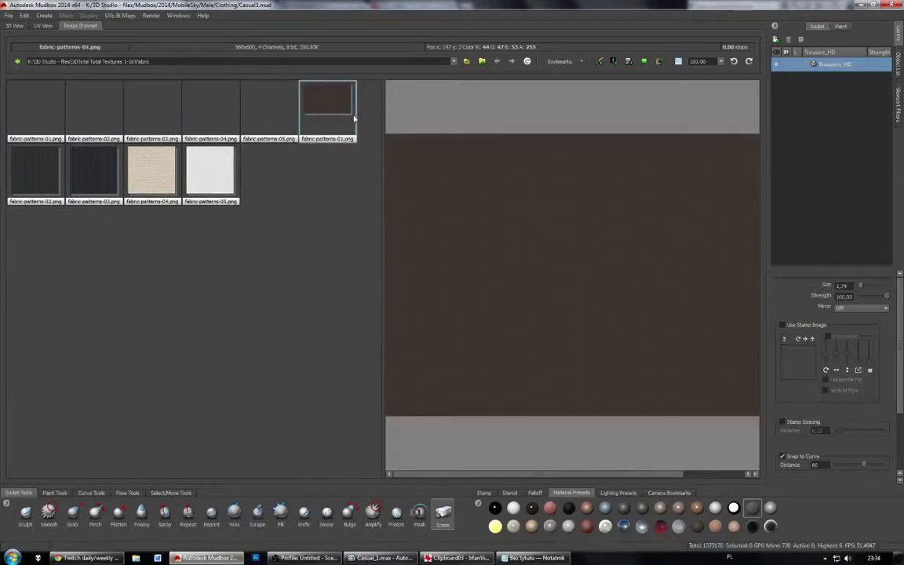
{"action": "left_click", "coordinate": [209, 181]}
{"action": "left_click", "coordinate": [161, 176]}
{"action": "left_click", "coordinate": [77, 172]}
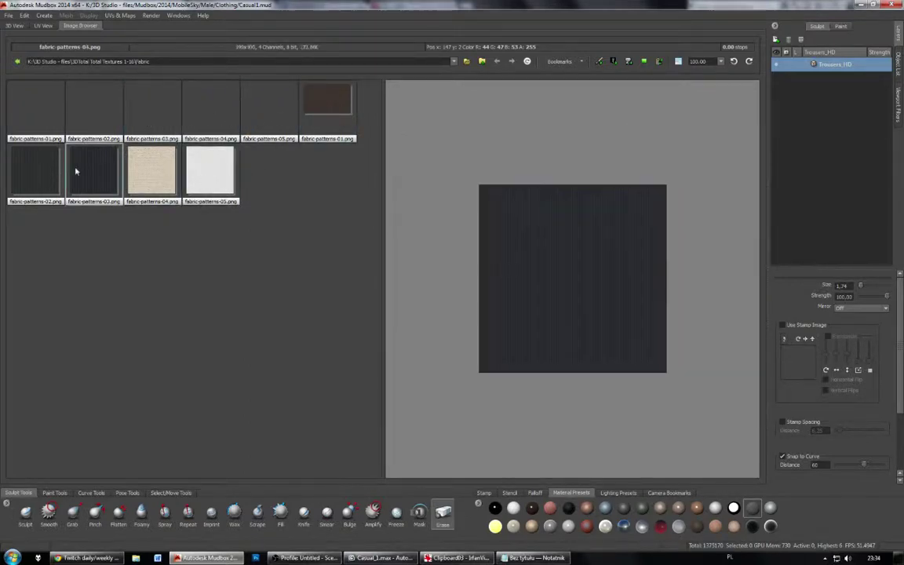
Step: Use fabric-patterns-04.png as the stencil, then shrink and rotate it over the trouser legs in the 3D view
{"action": "left_click", "coordinate": [150, 171]}
{"action": "left_click", "coordinate": [615, 63]}
{"action": "left_click", "coordinate": [14, 26]}
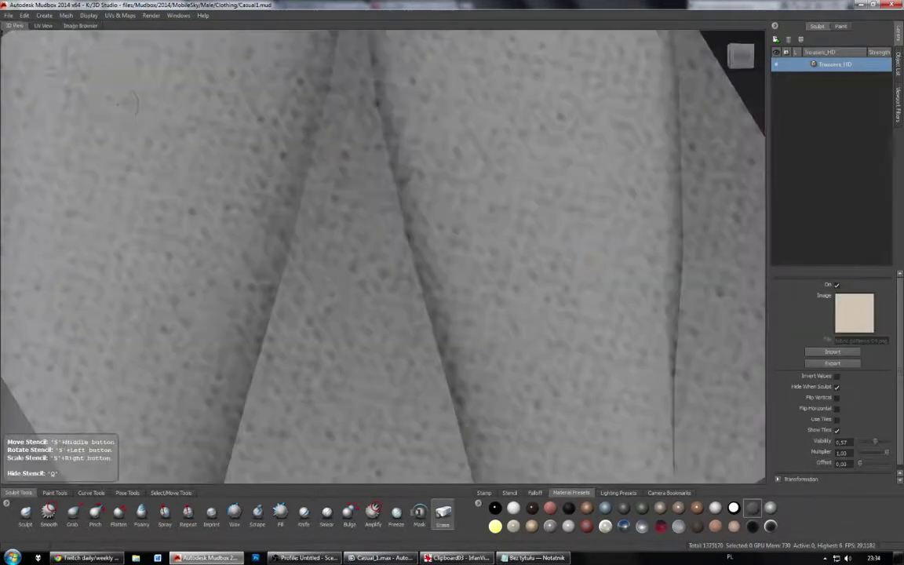
{"action": "scroll", "coordinate": [425, 248], "scroll_direction": "down", "scroll_amount": 2}
{"action": "right_click_drag", "start_coordinate": [425, 248], "coordinate": [329, 251]}
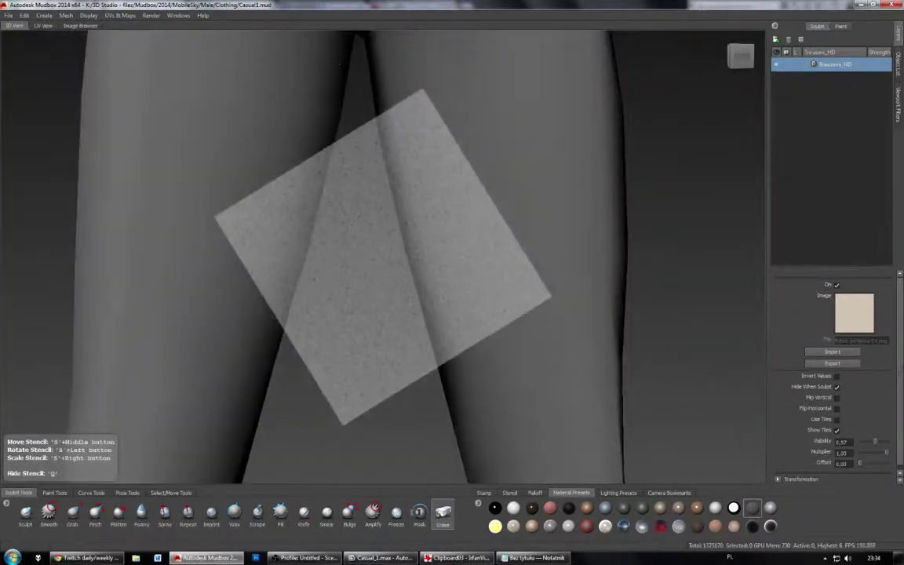
{"action": "left_click_drag", "start_coordinate": [330, 251], "coordinate": [404, 141]}
Step: Enable tiling for the stencil, keep its tiles shown and lower its visibility to about 0.21
{"action": "left_click", "coordinate": [836, 420]}
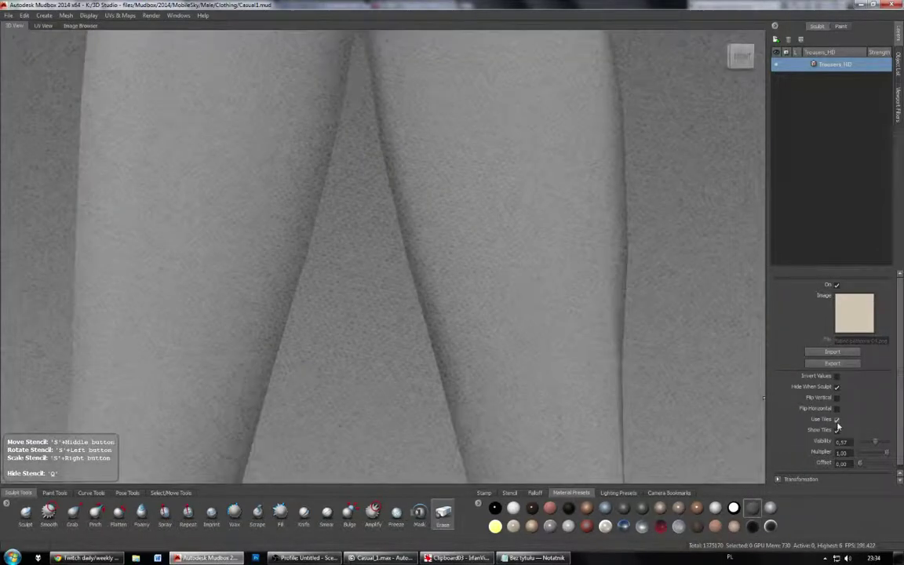
{"action": "left_click", "coordinate": [837, 430]}
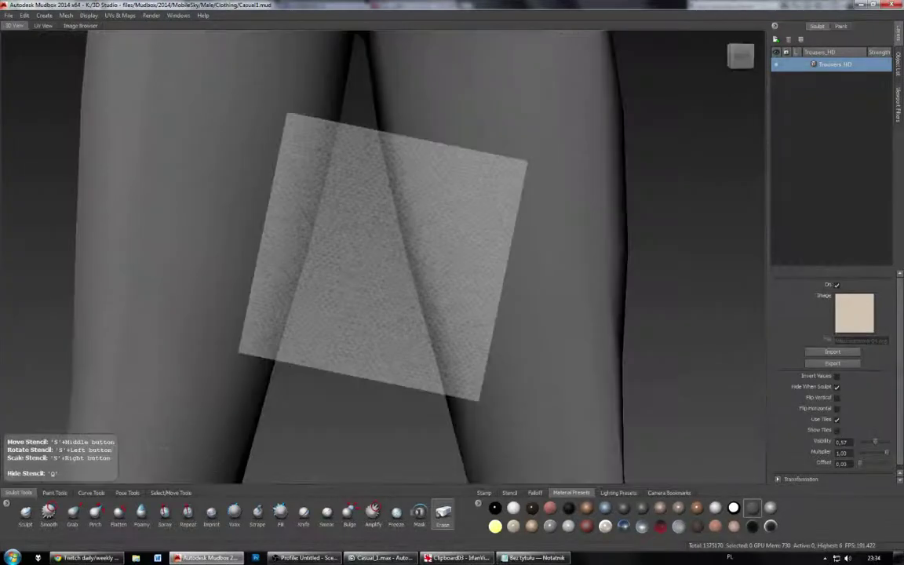
{"action": "left_click", "coordinate": [837, 430]}
{"action": "left_click_drag", "start_coordinate": [876, 448], "coordinate": [867, 447]}
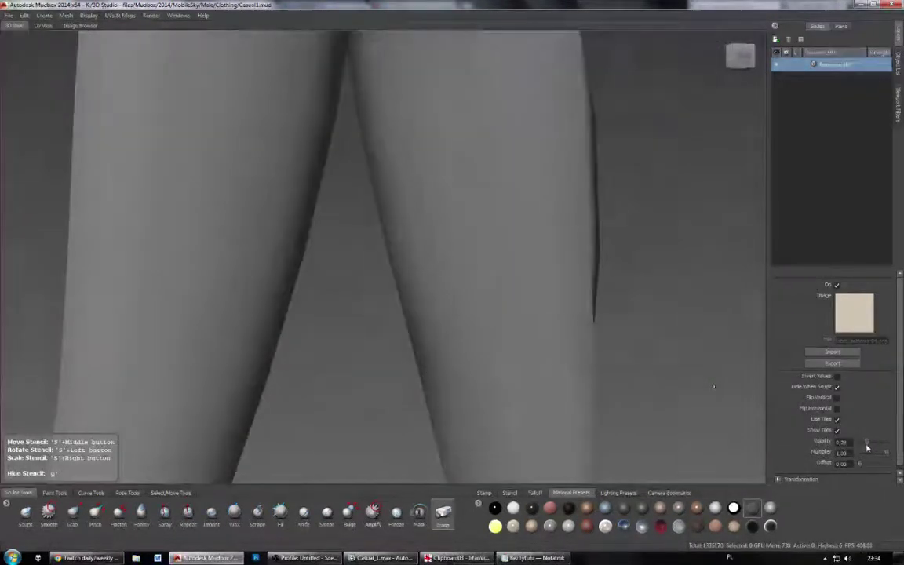
Step: Raise the trousers mesh to subdivision level 5
{"action": "scroll", "coordinate": [471, 179], "scroll_direction": "down", "scroll_amount": 6}
{"action": "scroll", "coordinate": [471, 177], "scroll_direction": "down", "scroll_amount": 3}
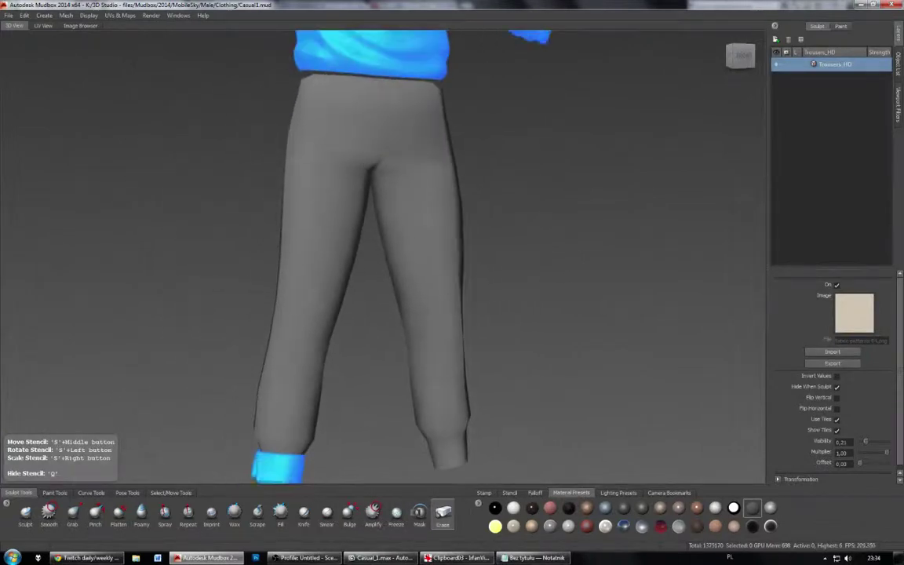
{"action": "key", "text": "Page_Up"}
{"action": "key", "text": "Page_Up"}
{"action": "key", "text": "Page_Up"}
{"action": "key", "text": "Page_Up"}
{"action": "key", "text": "Page_Up"}
{"action": "key", "text": "Page_Up"}
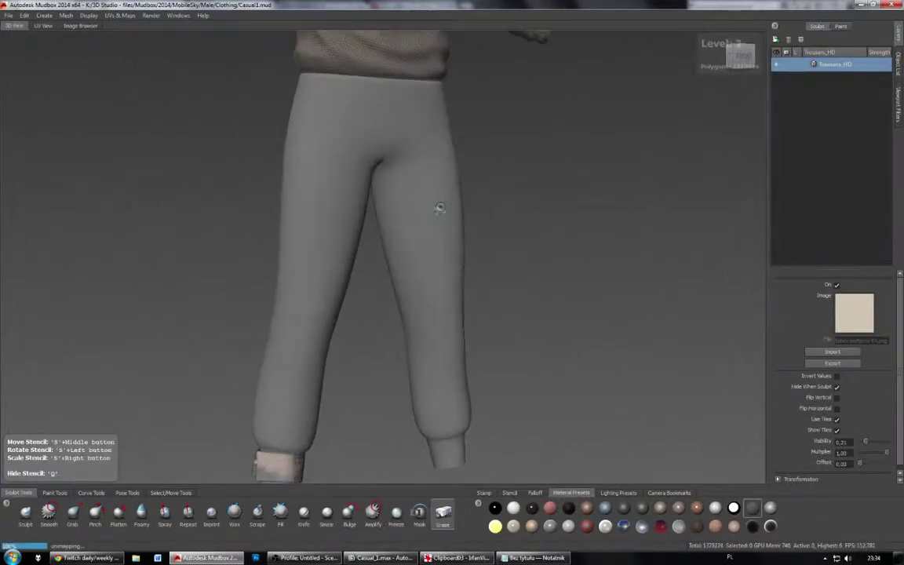
{"action": "key", "text": "Page_Down"}
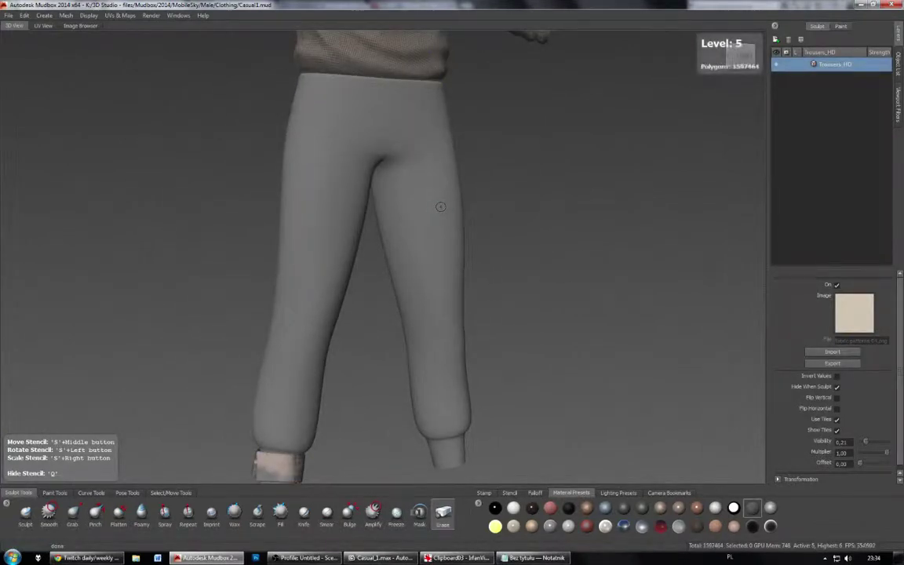
Step: Hide the fabric stencil and choose the Sculpt brush for the trousers
{"action": "key", "text": "q"}
{"action": "left_click_drag", "start_coordinate": [440, 206], "coordinate": [408, 213], "text": "alt"}
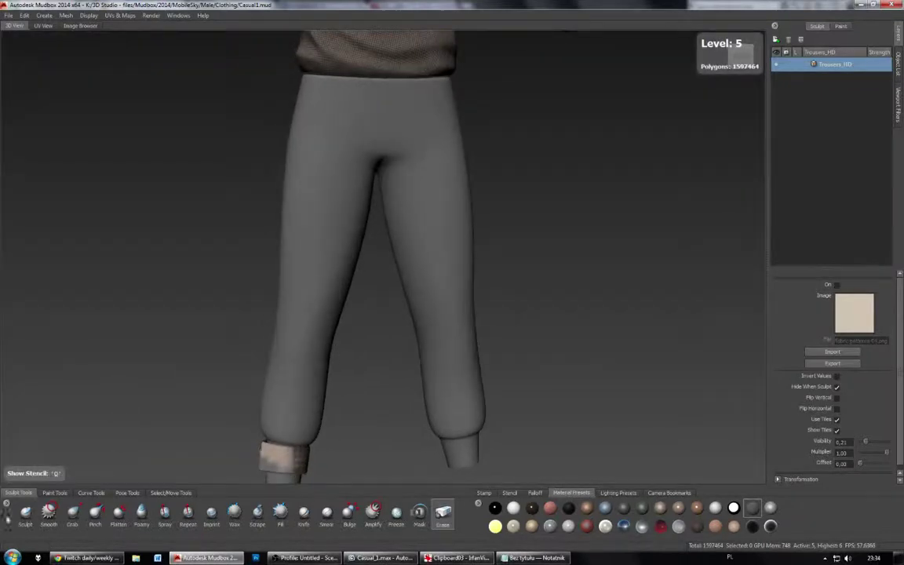
{"action": "left_click", "coordinate": [26, 515]}
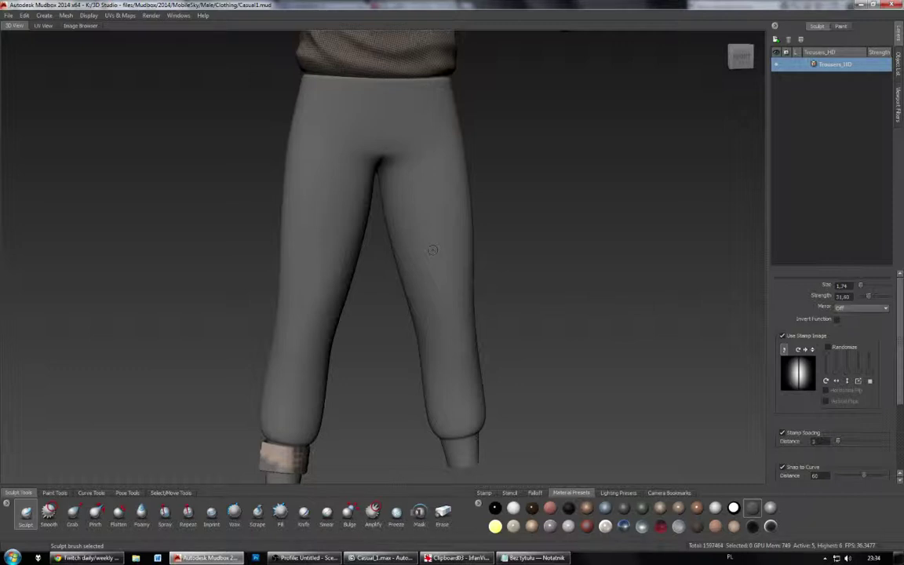
Step: Switch to the web browser and run a Google image search for trousers in a new tab
{"action": "left_click", "coordinate": [86, 557]}
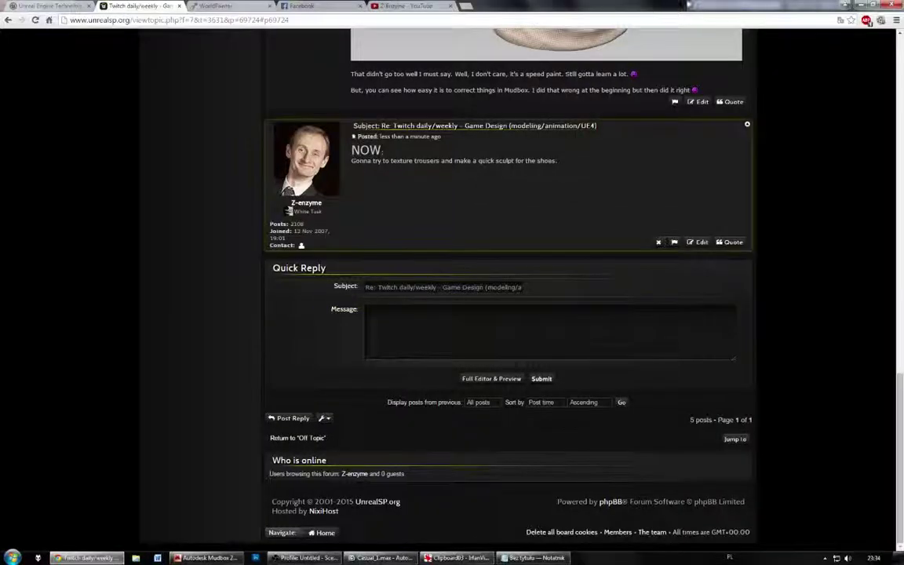
{"action": "left_click", "coordinate": [469, 8]}
{"action": "type", "text": "trousers"}
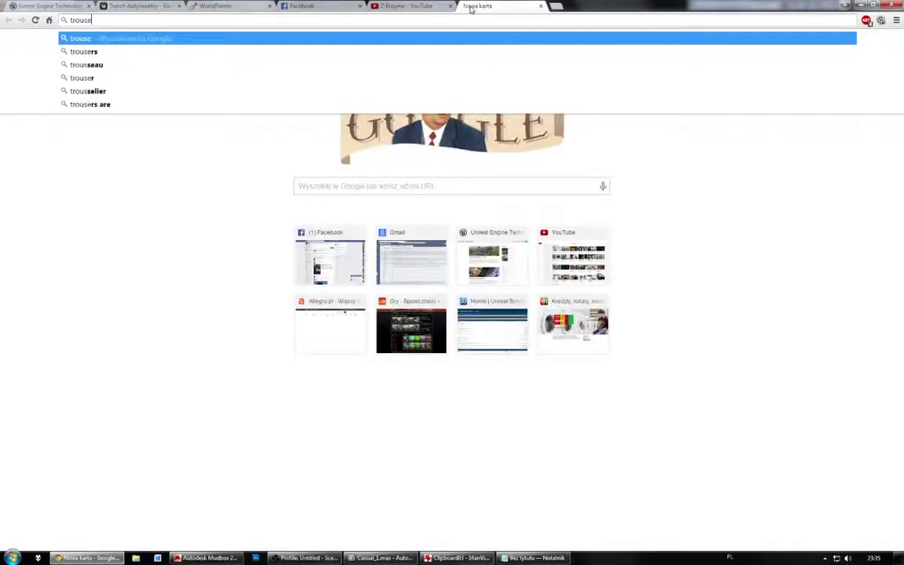
{"action": "key", "text": "Return"}
{"action": "left_click", "coordinate": [114, 72]}
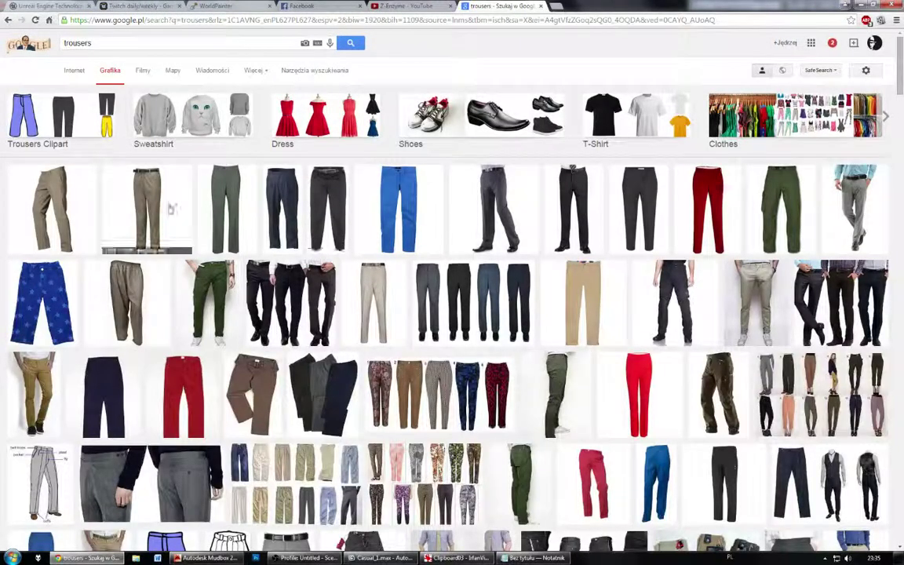
Step: Examine the brown trousers and the related previews, and browse the image results for a sculpting reference
{"action": "left_click", "coordinate": [156, 208]}
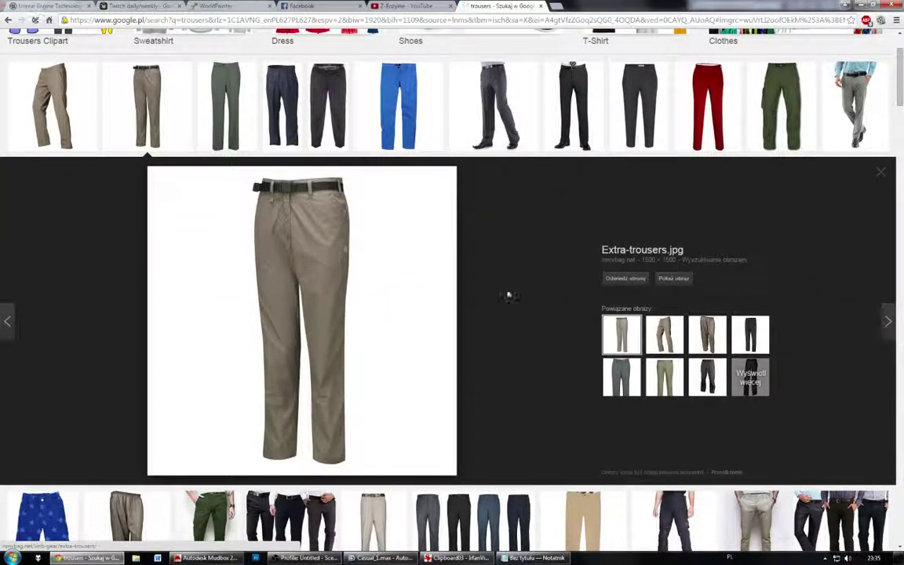
{"action": "left_click", "coordinate": [669, 337]}
{"action": "left_click", "coordinate": [717, 337]}
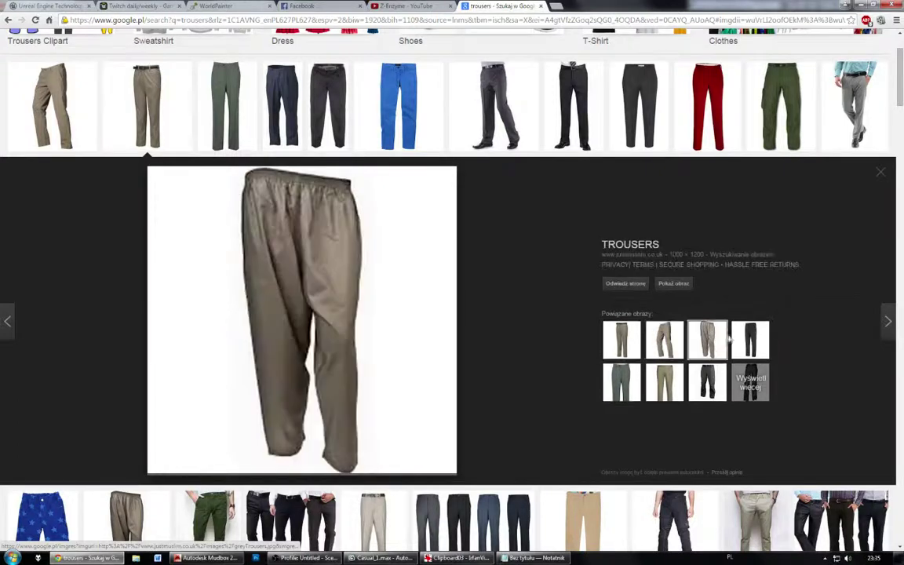
{"action": "left_click", "coordinate": [669, 346]}
{"action": "scroll", "coordinate": [500, 254], "scroll_direction": "up", "scroll_amount": 3}
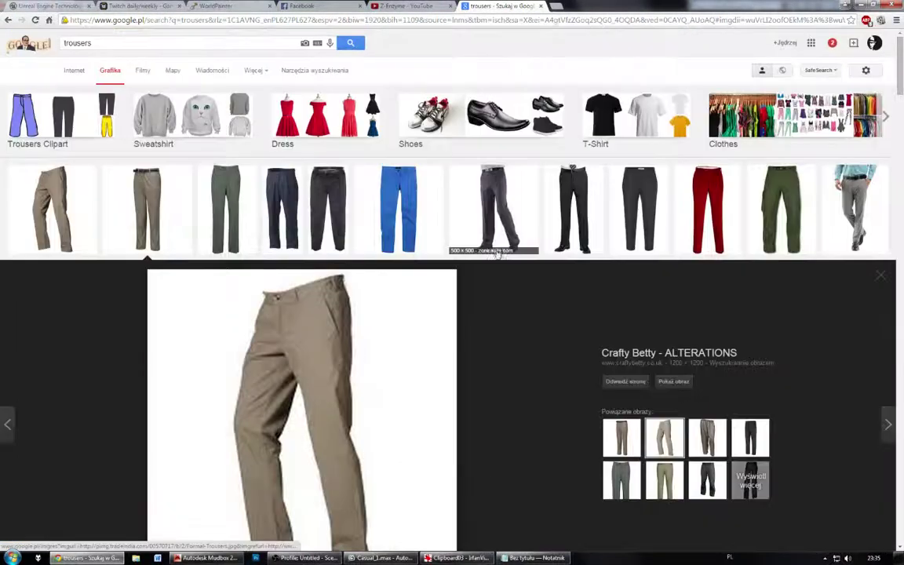
{"action": "scroll", "coordinate": [515, 294], "scroll_direction": "down", "scroll_amount": 5}
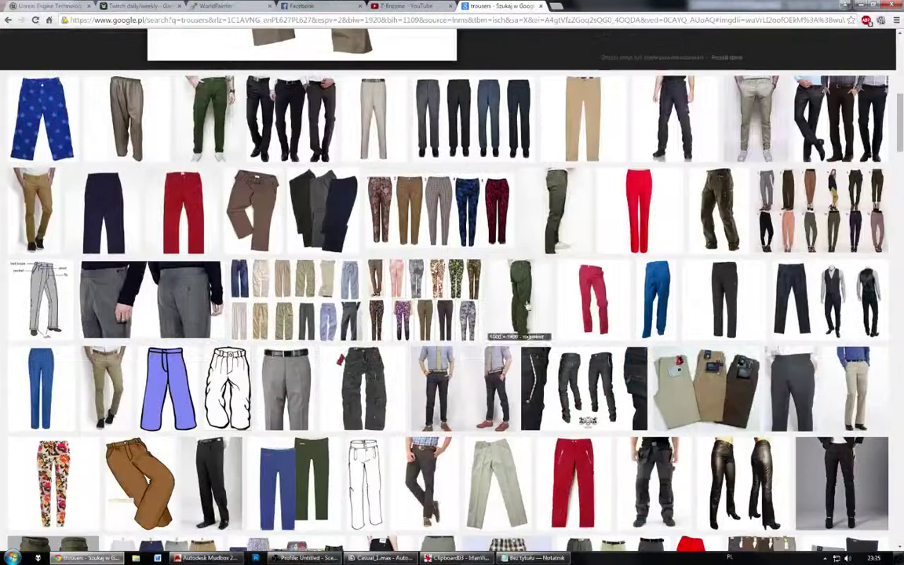
{"action": "scroll", "coordinate": [292, 325], "scroll_direction": "down", "scroll_amount": 1}
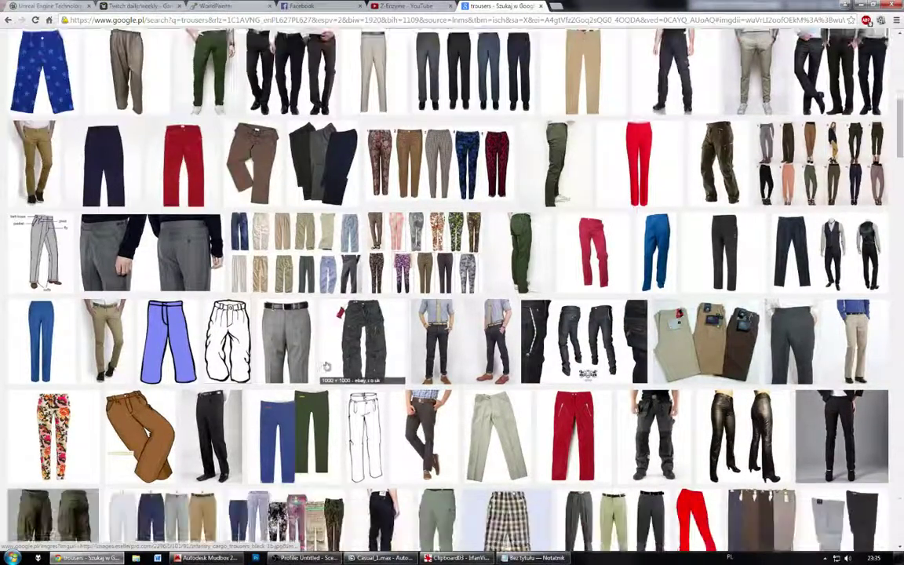
{"action": "scroll", "coordinate": [310, 290], "scroll_direction": "down", "scroll_amount": 2}
Step: Open the military-style cargo trousers 3D model image at full size and enlarge it to study its folds
{"action": "left_click", "coordinate": [53, 343]}
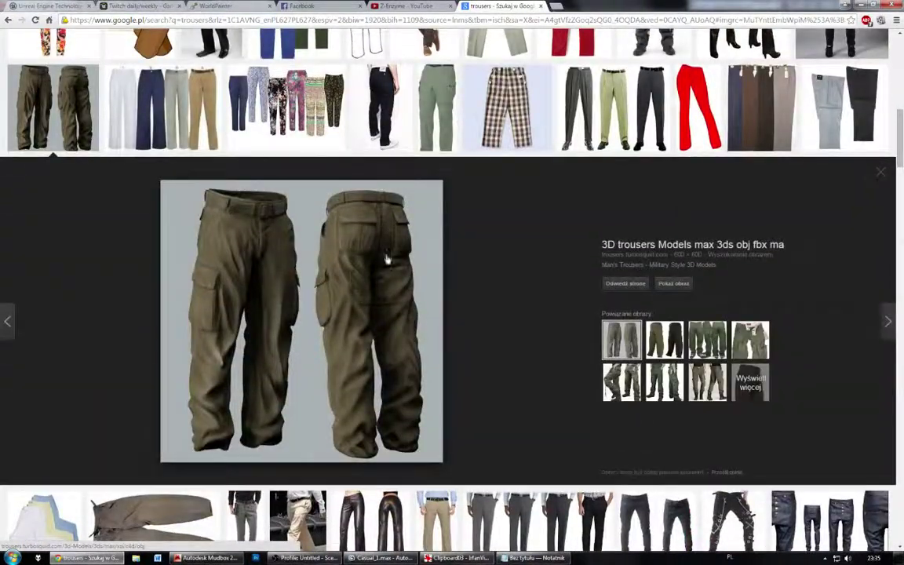
{"action": "left_click", "coordinate": [661, 288]}
{"action": "scroll", "coordinate": [218, 187], "scroll_direction": "up", "scroll_amount": 5, "text": "ctrl"}
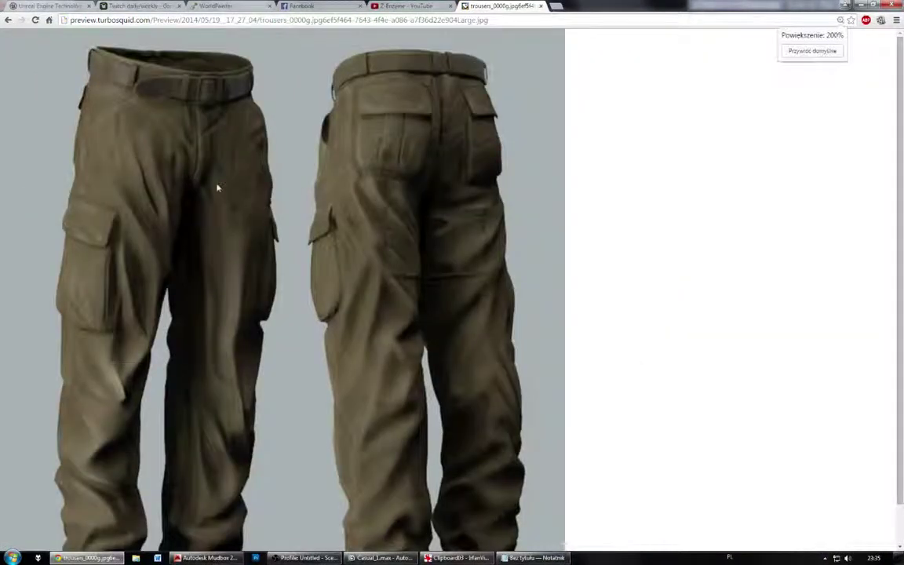
{"action": "scroll", "coordinate": [218, 187], "scroll_direction": "down", "scroll_amount": 1, "text": "ctrl"}
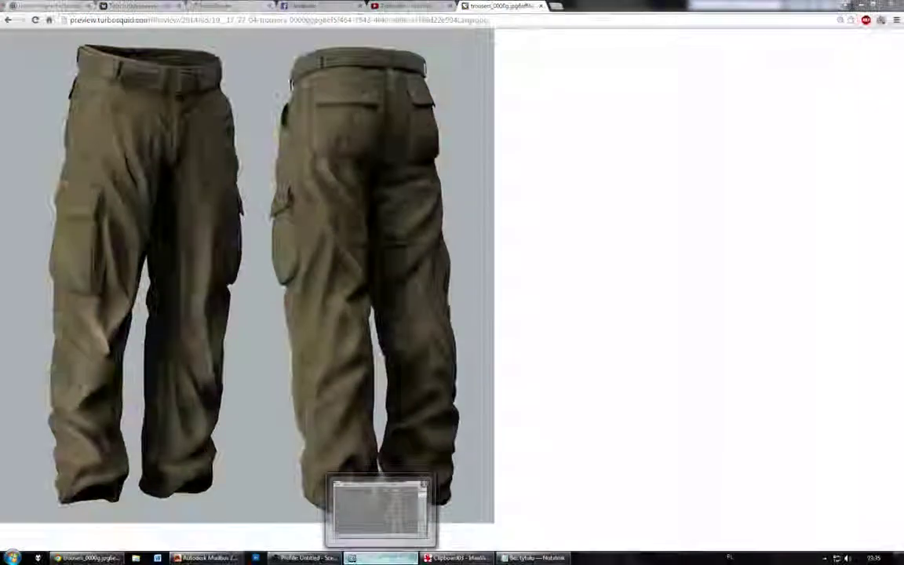
Step: Switch back to Mudbox and lock the Shirt_HD and Shoes_HD meshes in the scene
{"action": "left_click", "coordinate": [394, 554]}
{"action": "left_click", "coordinate": [316, 556]}
{"action": "left_click", "coordinate": [208, 556]}
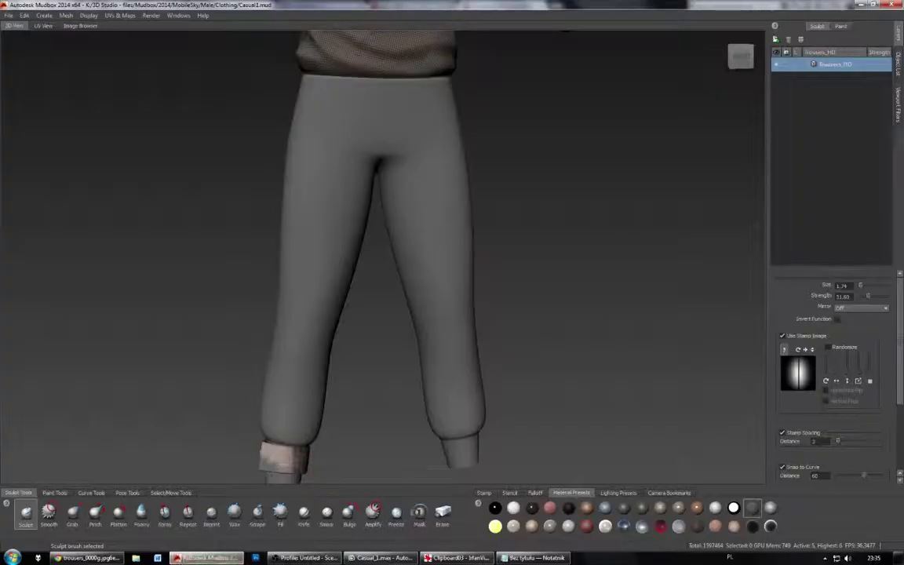
{"action": "left_click", "coordinate": [899, 66]}
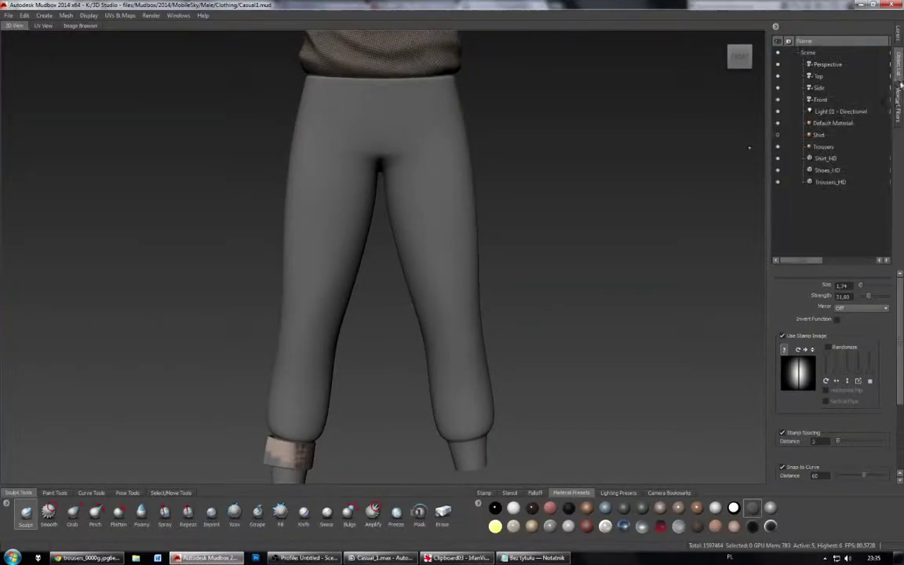
{"action": "left_click", "coordinate": [790, 170]}
{"action": "left_click", "coordinate": [789, 159]}
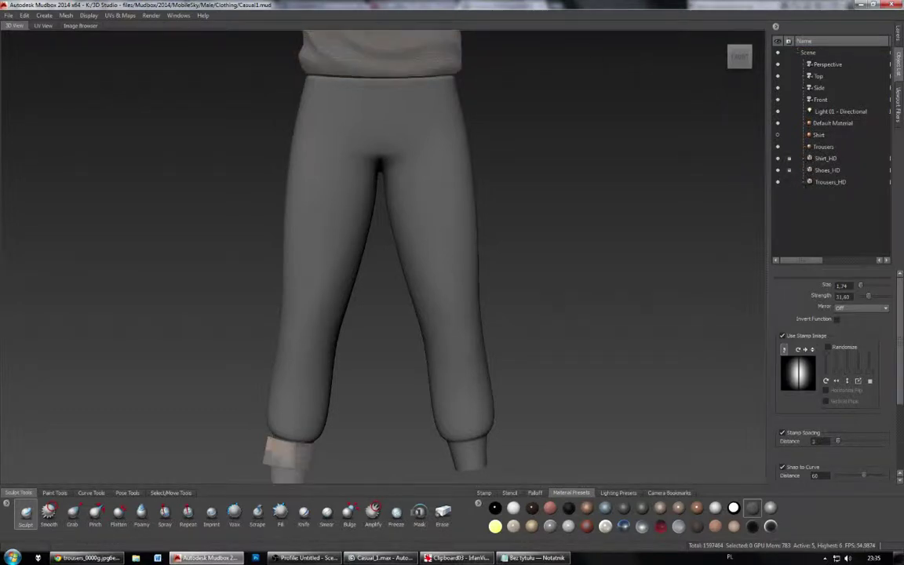
Step: Enlarge the Sculpt brush to 7.92 and step the trousers down to subdivision level 4
{"action": "left_click_drag", "start_coordinate": [549, 357], "coordinate": [566, 358], "text": "alt"}
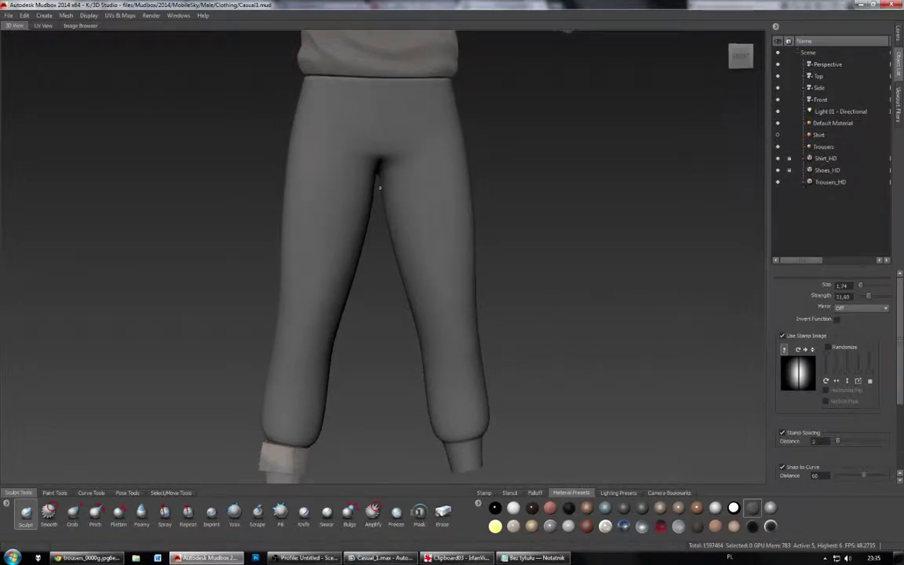
{"action": "mouse_move", "coordinate": [344, 195]}
{"action": "left_mouse_down"}
{"action": "mouse_move", "coordinate": [347, 205]}
{"action": "mouse_move", "coordinate": [313, 187]}
{"action": "left_mouse_up"}
{"action": "left_click", "coordinate": [535, 493]}
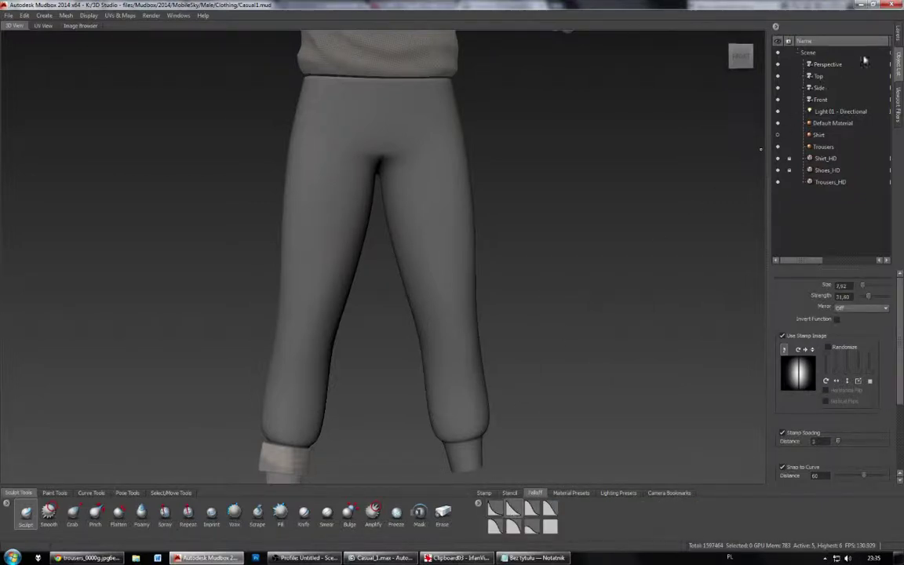
{"action": "left_click", "coordinate": [899, 34]}
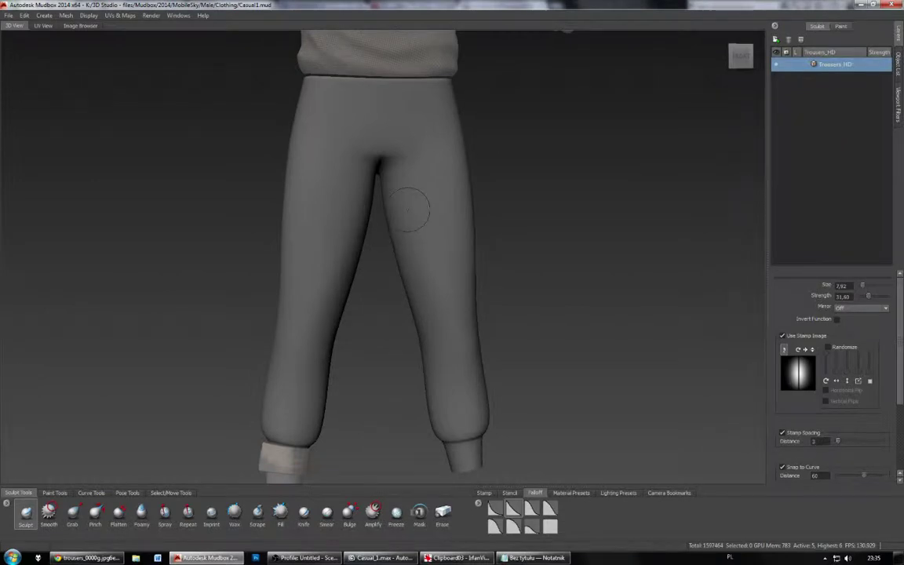
{"action": "key", "text": "Page_Up"}
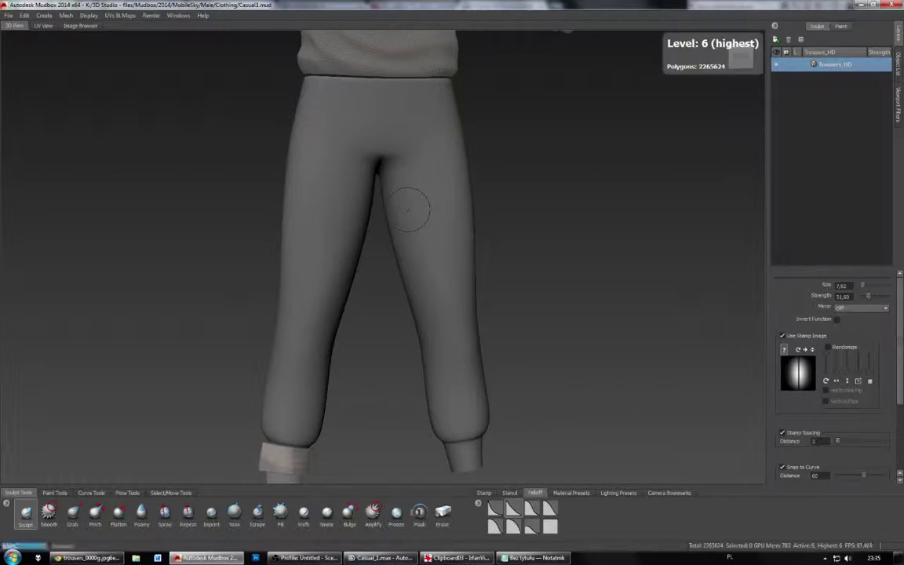
{"action": "key", "text": "Page_Down"}
{"action": "key", "text": "Page_Down"}
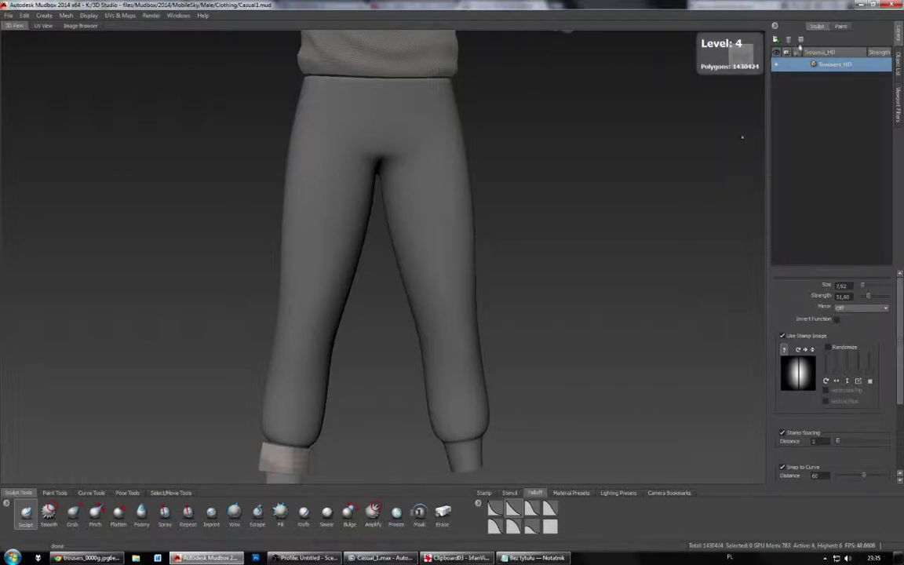
Step: Add a sculpt layer to Trousers_HD and name it BasicShapes
{"action": "left_click", "coordinate": [776, 40]}
{"action": "double_click", "coordinate": [836, 67]}
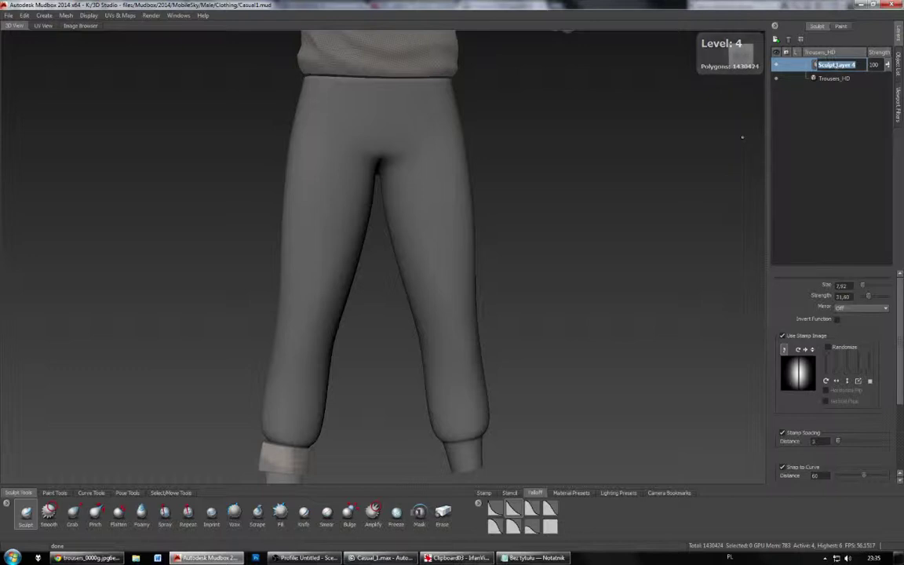
{"action": "key", "text": "Escape"}
{"action": "double_click", "coordinate": [837, 68]}
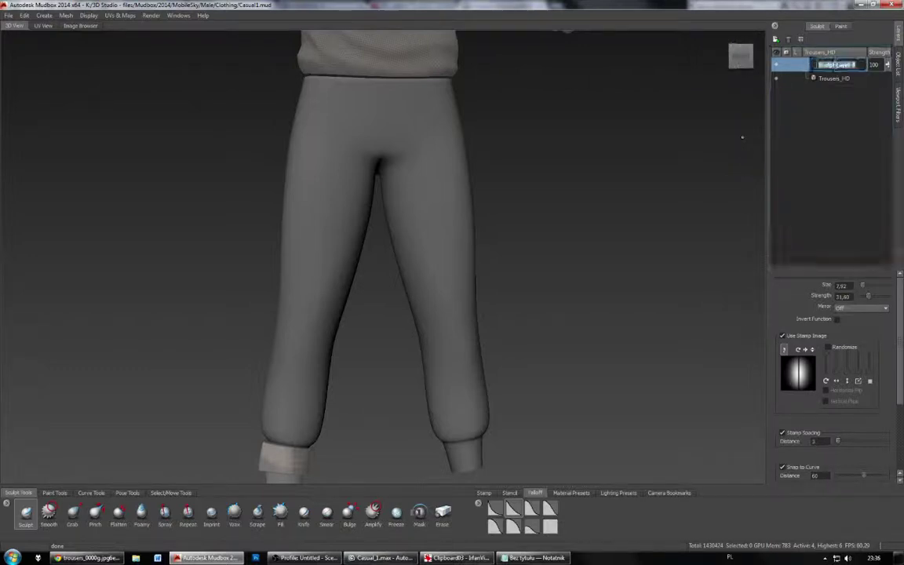
{"action": "type", "text": "HasicSh"}
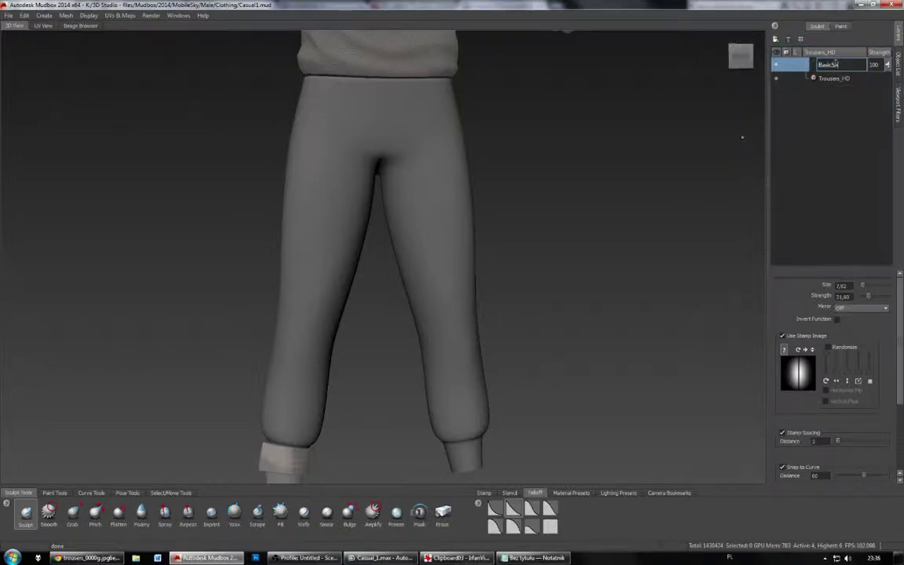
{"action": "type", "text": "apes"}
{"action": "key", "text": "Return"}
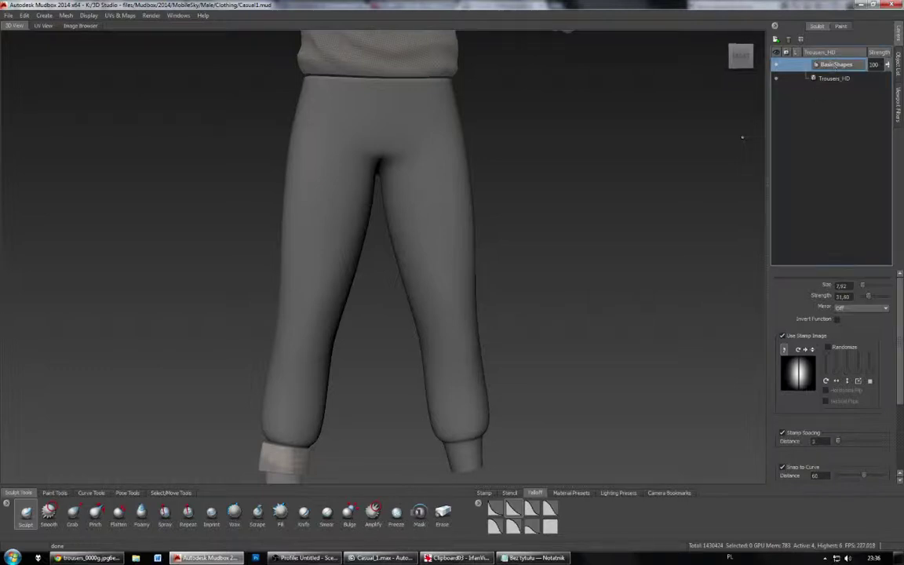
Step: Save the Casual1 scene under its existing name
{"action": "left_click_drag", "start_coordinate": [539, 223], "coordinate": [601, 224], "text": "alt"}
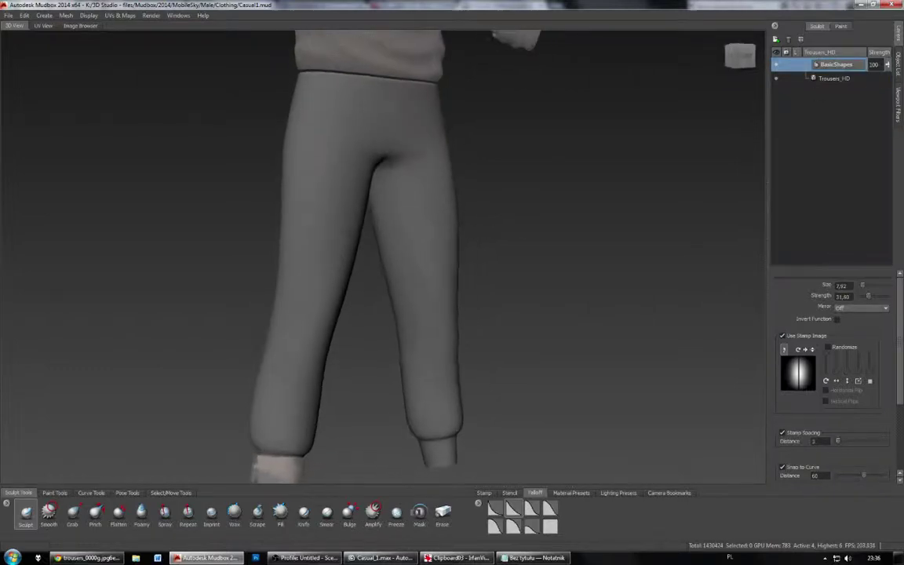
{"action": "left_click", "coordinate": [10, 15]}
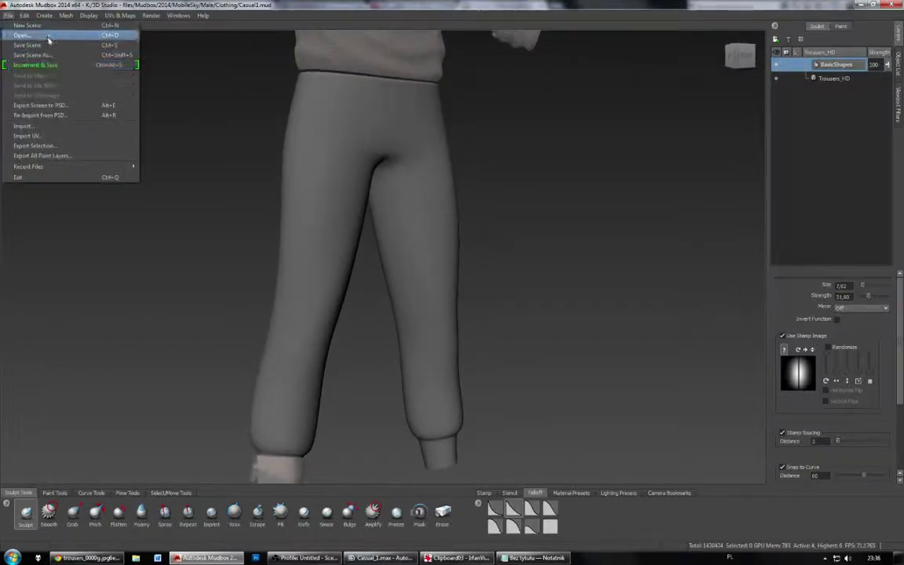
{"action": "left_click", "coordinate": [51, 44]}
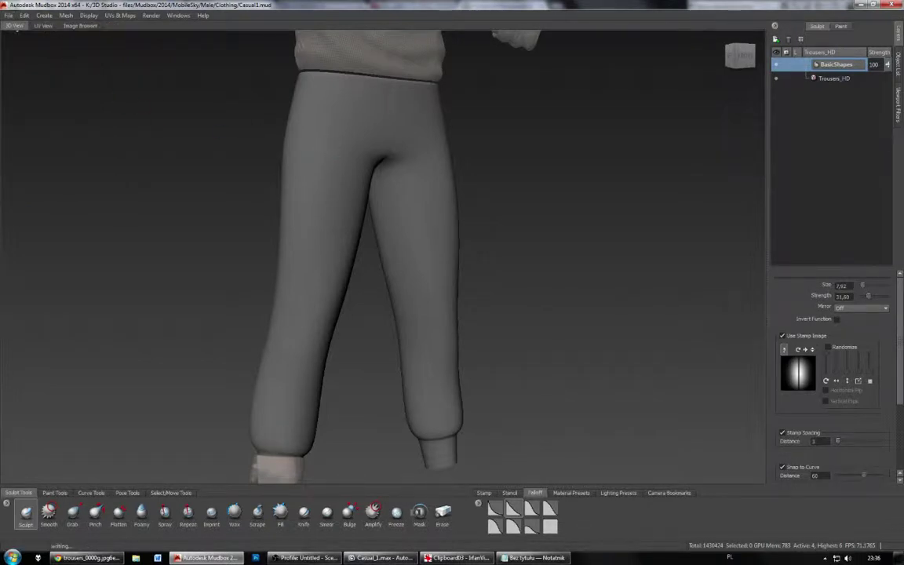
Step: Turn off Steady Stroke and the stamp image for the Sculpt brush and set its strength to 2
{"action": "left_click_drag", "start_coordinate": [279, 424], "coordinate": [240, 390], "text": "alt"}
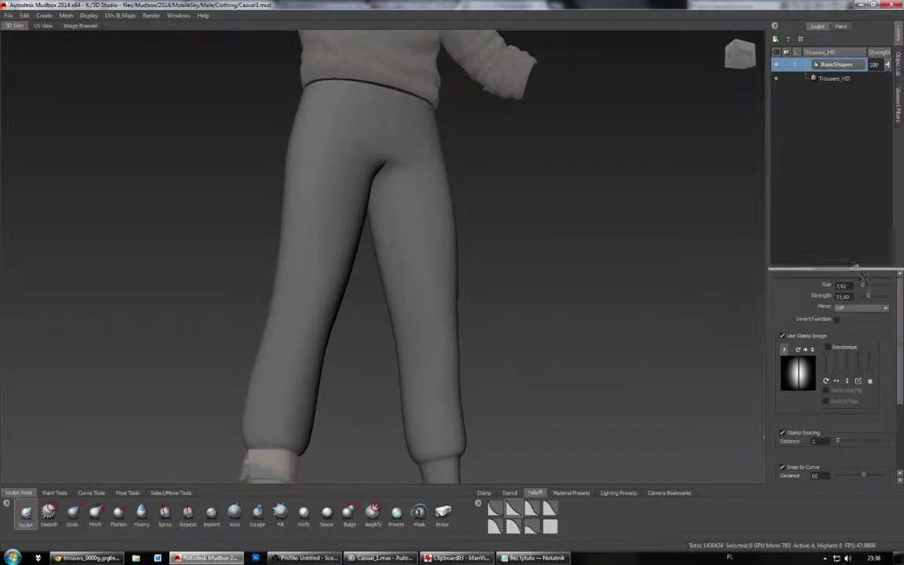
{"action": "mouse_move", "coordinate": [855, 273]}
{"action": "left_mouse_down"}
{"action": "mouse_move", "coordinate": [858, 180]}
{"action": "mouse_move", "coordinate": [872, 146]}
{"action": "left_mouse_up"}
{"action": "left_click", "coordinate": [783, 387]}
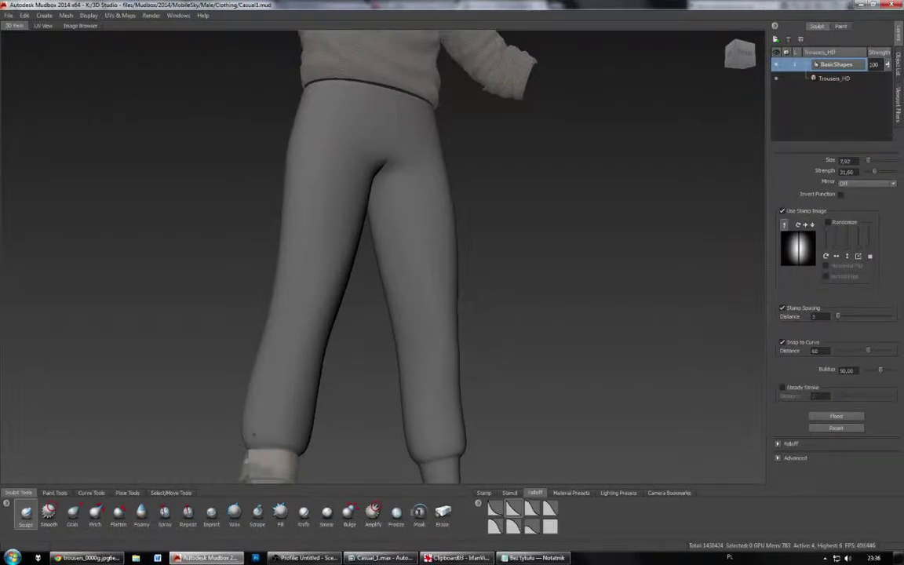
{"action": "left_click_drag", "start_coordinate": [266, 391], "coordinate": [369, 402], "text": "alt"}
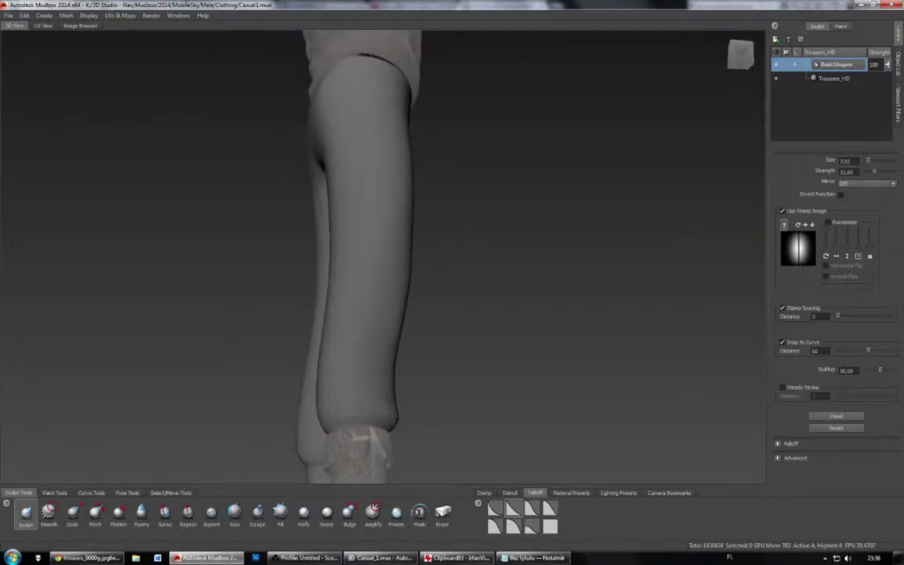
{"action": "left_click_drag", "start_coordinate": [355, 378], "coordinate": [257, 379], "text": "alt"}
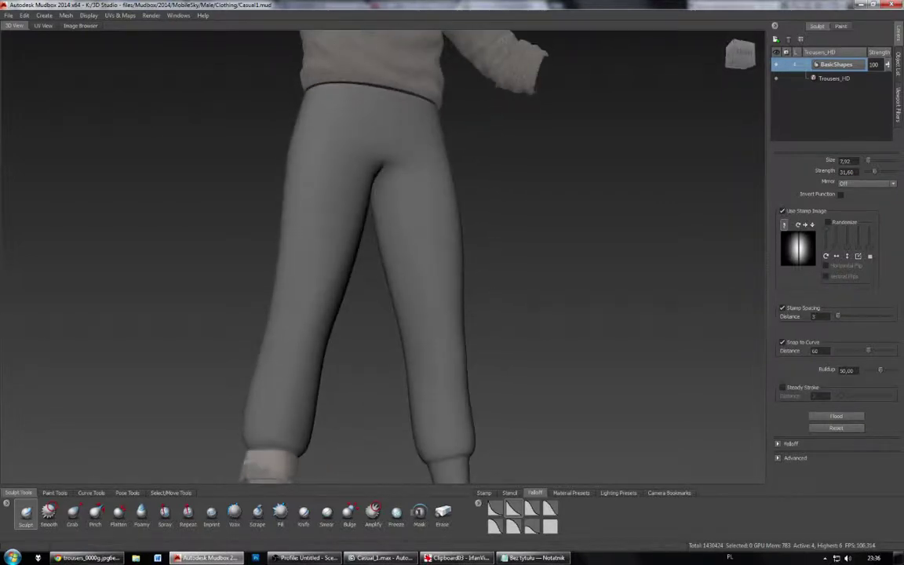
{"action": "left_click", "coordinate": [798, 212]}
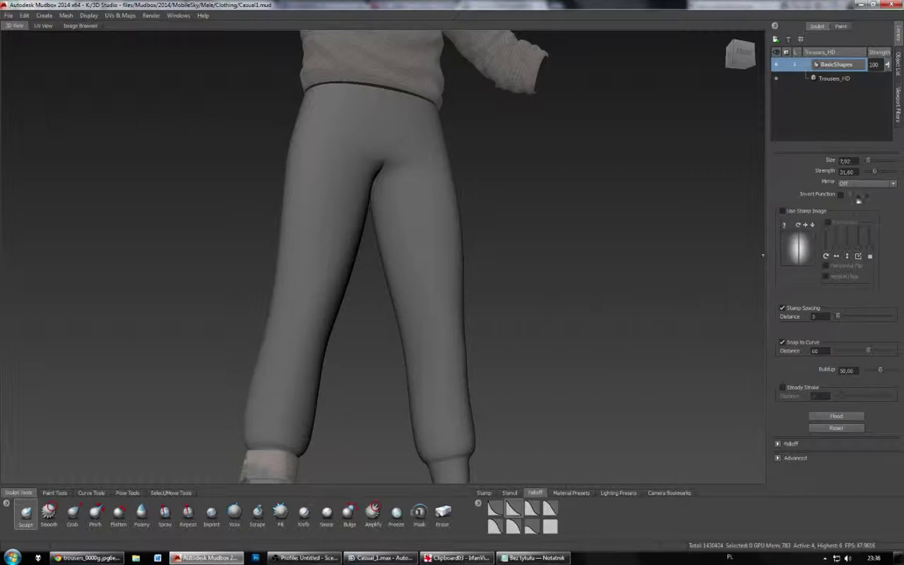
{"action": "left_click_drag", "start_coordinate": [875, 171], "coordinate": [827, 192]}
{"action": "type", "text": "2"}
{"action": "key", "text": "Return"}
Step: Reduce the Sculpt brush size to 6.28 and give it the first, steepest falloff preset
{"action": "mouse_move", "coordinate": [271, 416]}
{"action": "left_mouse_down"}
{"action": "mouse_move", "coordinate": [248, 392]}
{"action": "mouse_move", "coordinate": [247, 401]}
{"action": "left_mouse_up"}
{"action": "mouse_move", "coordinate": [278, 429]}
{"action": "left_mouse_down", "text": "alt"}
{"action": "mouse_move", "coordinate": [297, 427]}
{"action": "mouse_move", "coordinate": [283, 411]}
{"action": "left_mouse_up", "text": "alt"}
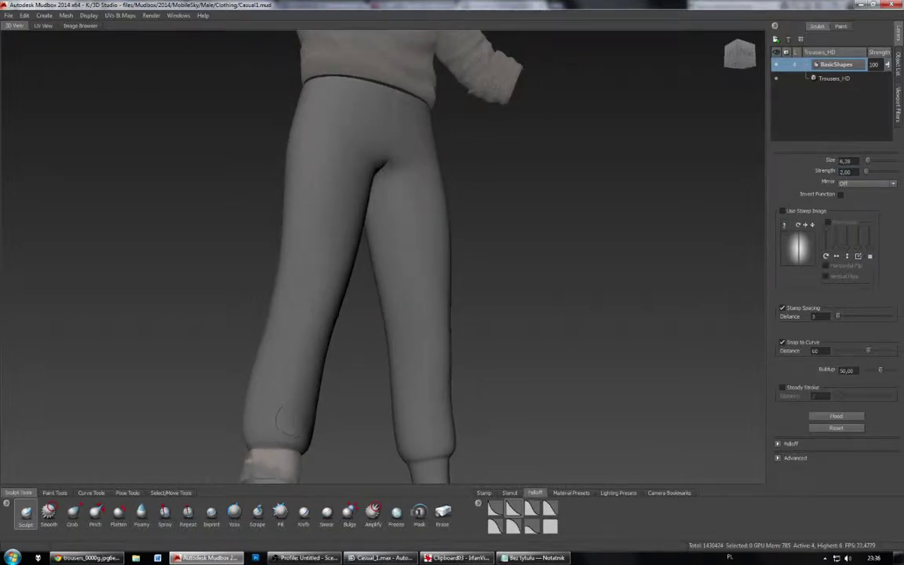
{"action": "left_click", "coordinate": [495, 509]}
Step: Sculpt the first bunched folds all around the cuff of the front view's left trouser leg with the Sculpt brush
{"action": "left_click_drag", "start_coordinate": [265, 429], "coordinate": [272, 428]}
{"action": "mouse_move", "coordinate": [252, 382]}
{"action": "left_mouse_down"}
{"action": "mouse_move", "coordinate": [264, 431]}
{"action": "mouse_move", "coordinate": [287, 439]}
{"action": "mouse_move", "coordinate": [357, 454]}
{"action": "mouse_move", "coordinate": [481, 444]}
{"action": "left_mouse_up"}
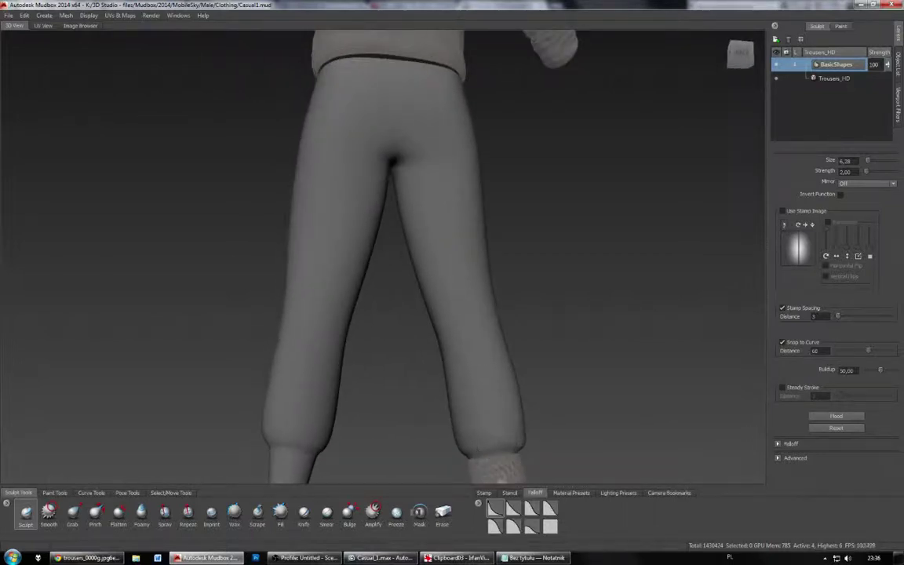
{"action": "left_click_drag", "start_coordinate": [481, 431], "coordinate": [413, 428], "text": "alt"}
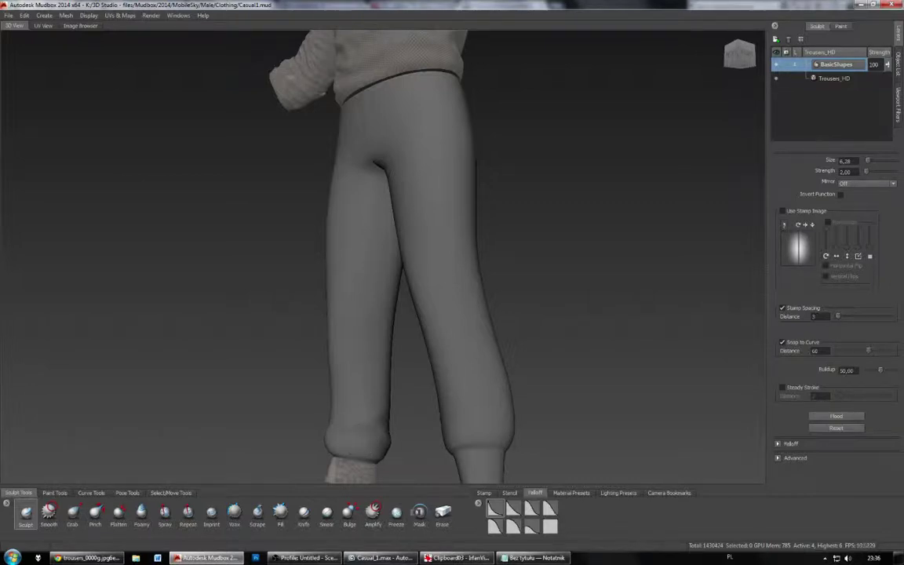
{"action": "left_click_drag", "start_coordinate": [368, 430], "coordinate": [332, 428], "text": "alt"}
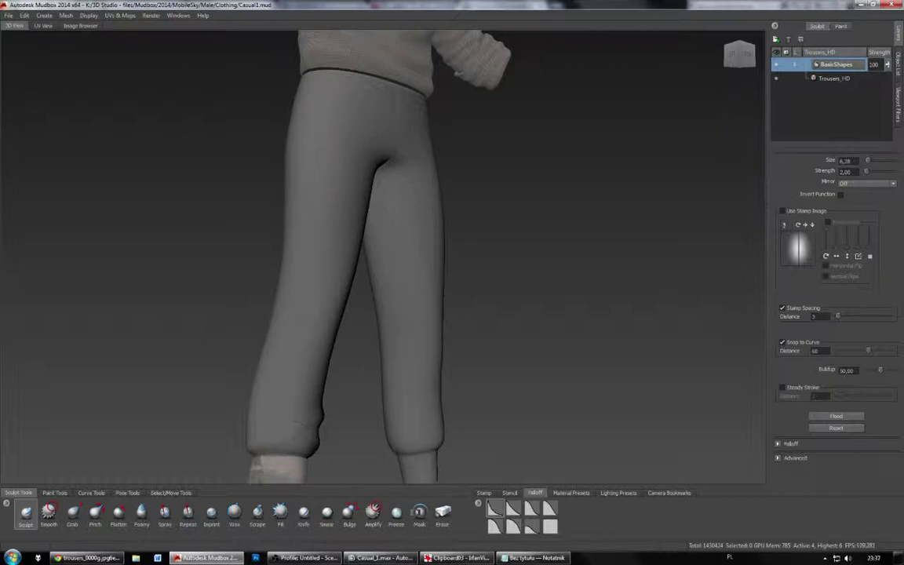
{"action": "left_click_drag", "start_coordinate": [271, 424], "coordinate": [438, 437], "text": "alt"}
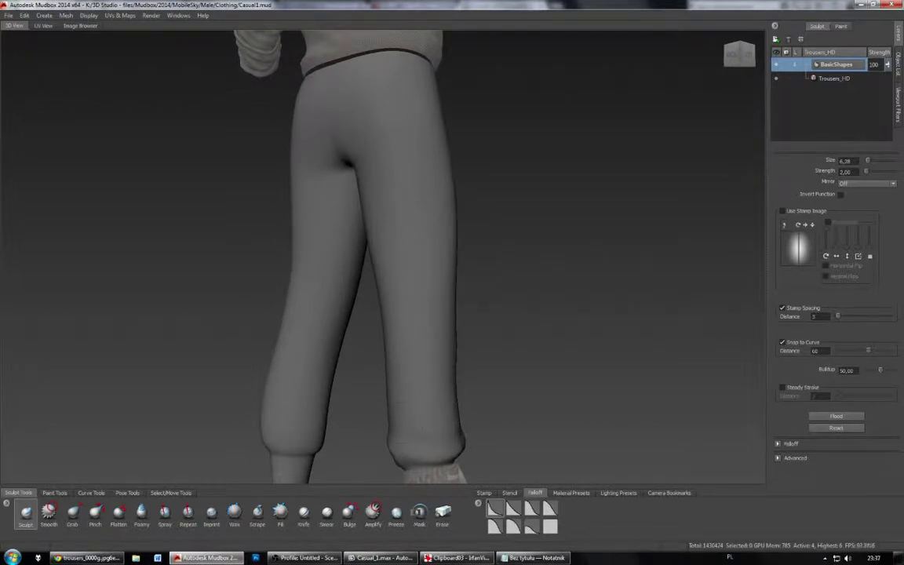
{"action": "left_click_drag", "start_coordinate": [438, 433], "coordinate": [487, 428], "text": "alt"}
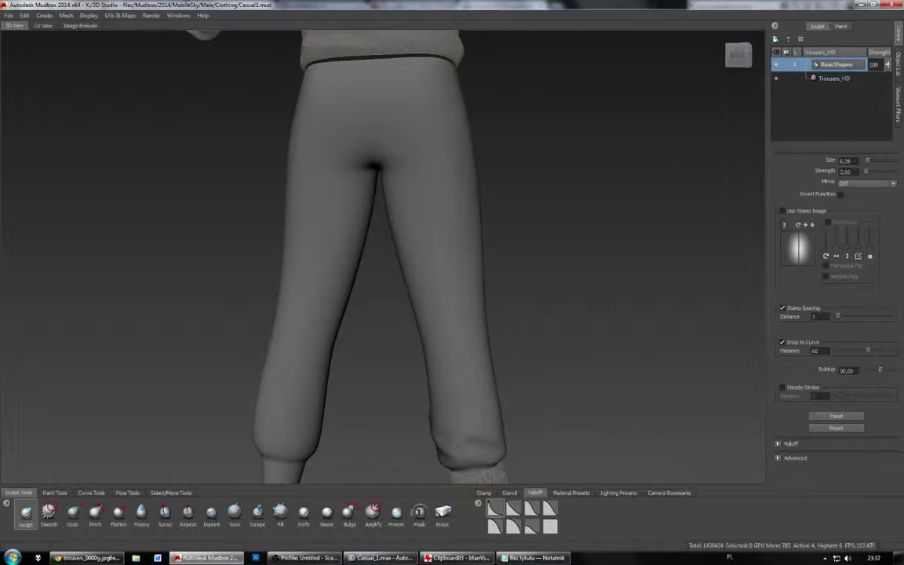
{"action": "mouse_move", "coordinate": [449, 442]}
{"action": "left_mouse_down", "text": "alt"}
{"action": "mouse_move", "coordinate": [390, 420]}
{"action": "mouse_move", "coordinate": [499, 408]}
{"action": "left_mouse_up", "text": "alt"}
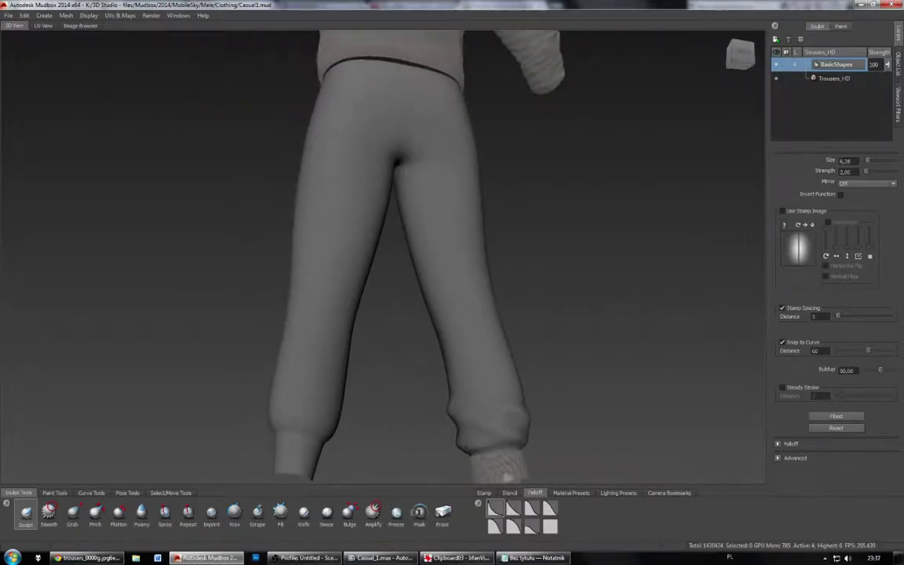
Step: Build up wrapping diagonal folds above the cuff around the shin and lower calf of the same trouser leg
{"action": "mouse_move", "coordinate": [466, 448]}
{"action": "left_mouse_down", "text": "alt"}
{"action": "mouse_move", "coordinate": [474, 424]}
{"action": "mouse_move", "coordinate": [350, 394]}
{"action": "mouse_move", "coordinate": [318, 416]}
{"action": "mouse_move", "coordinate": [302, 388]}
{"action": "mouse_move", "coordinate": [248, 355]}
{"action": "left_mouse_up", "text": "alt"}
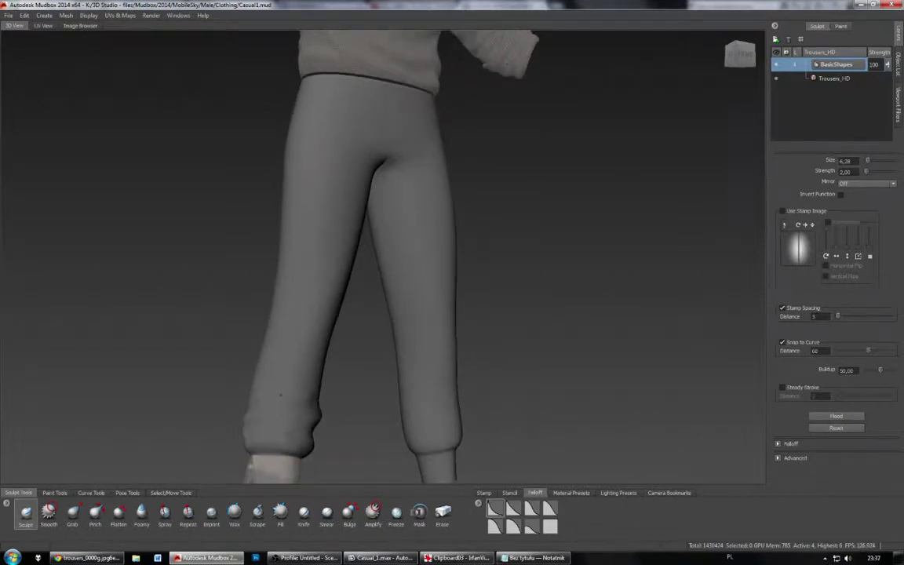
{"action": "left_click_drag", "start_coordinate": [281, 394], "coordinate": [242, 372], "text": "alt"}
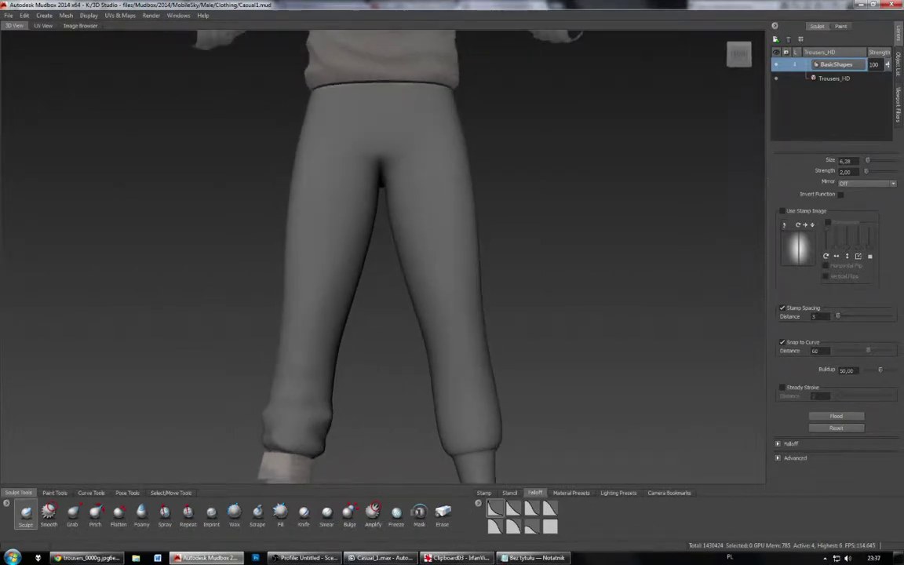
{"action": "mouse_move", "coordinate": [319, 378]}
{"action": "left_mouse_down", "text": "alt"}
{"action": "mouse_move", "coordinate": [288, 387]}
{"action": "mouse_move", "coordinate": [323, 377]}
{"action": "left_mouse_up", "text": "alt"}
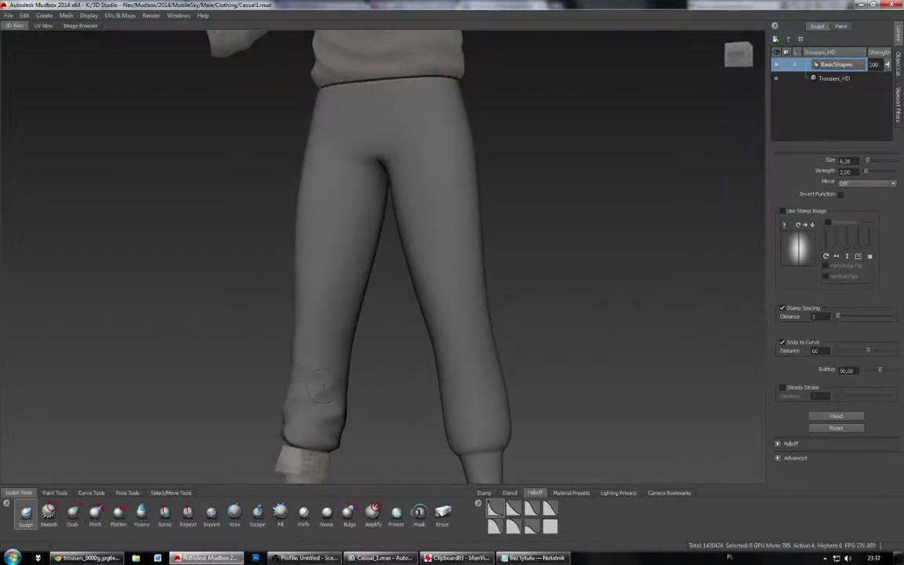
{"action": "left_click_drag", "start_coordinate": [322, 385], "coordinate": [95, 384], "text": "alt"}
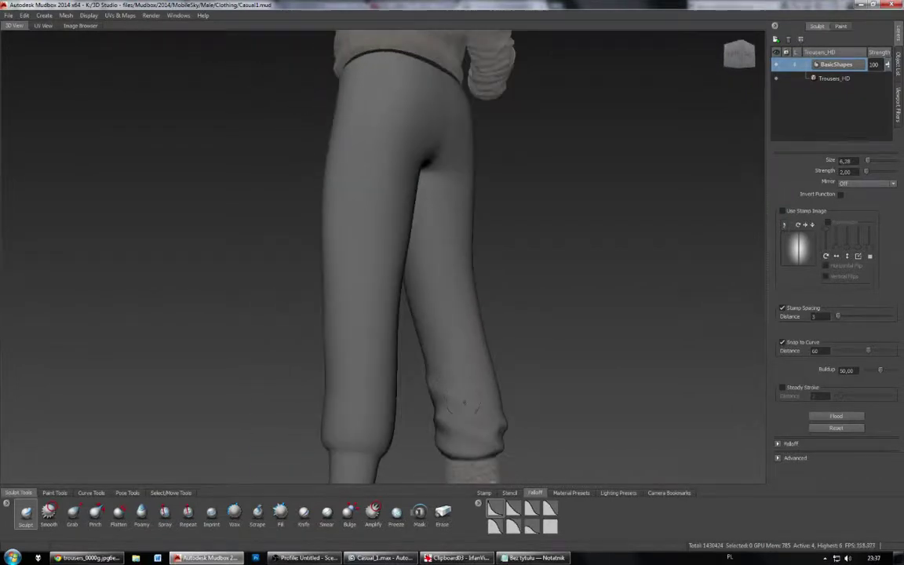
{"action": "left_click_drag", "start_coordinate": [449, 379], "coordinate": [400, 380], "text": "alt"}
{"action": "mouse_move", "coordinate": [471, 404]}
{"action": "left_mouse_down", "text": "alt"}
{"action": "mouse_move", "coordinate": [463, 410]}
{"action": "mouse_move", "coordinate": [472, 428]}
{"action": "mouse_move", "coordinate": [401, 403]}
{"action": "mouse_move", "coordinate": [397, 453]}
{"action": "mouse_move", "coordinate": [452, 425]}
{"action": "left_mouse_up", "text": "alt"}
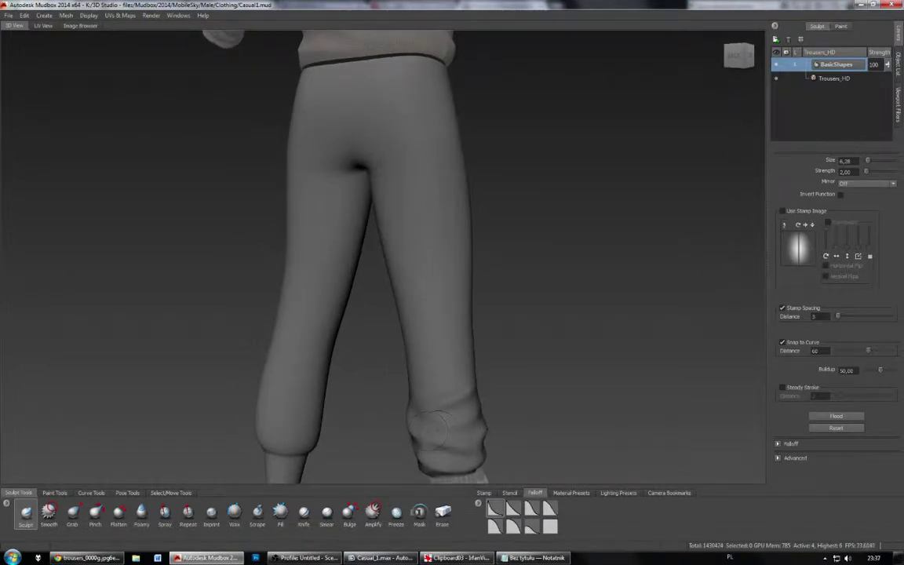
{"action": "left_click_drag", "start_coordinate": [434, 428], "coordinate": [448, 418], "text": "alt"}
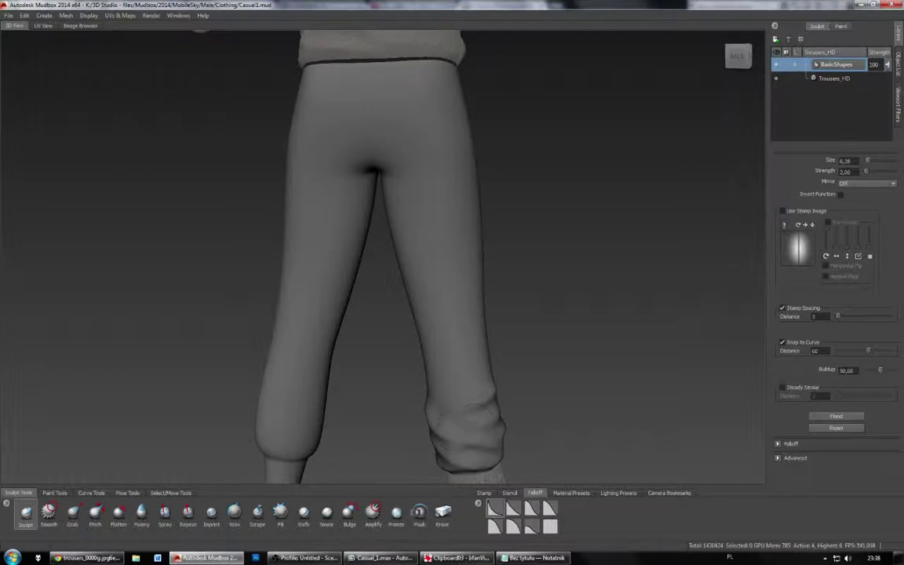
Step: Extend the folds up the front of the same leg, over the knee and thigh towards the crotch
{"action": "left_click_drag", "start_coordinate": [479, 397], "coordinate": [294, 352], "text": "alt"}
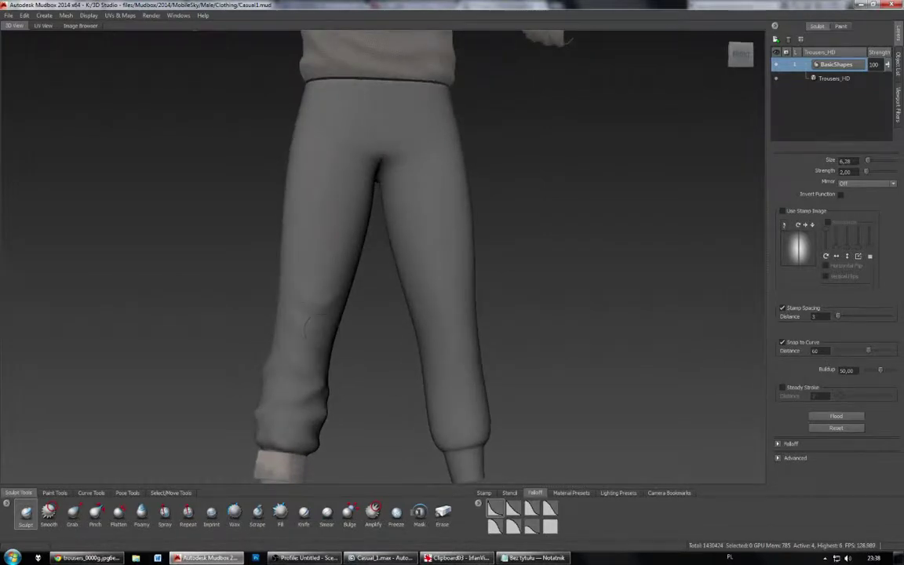
{"action": "left_click_drag", "start_coordinate": [330, 353], "coordinate": [317, 352], "text": "alt"}
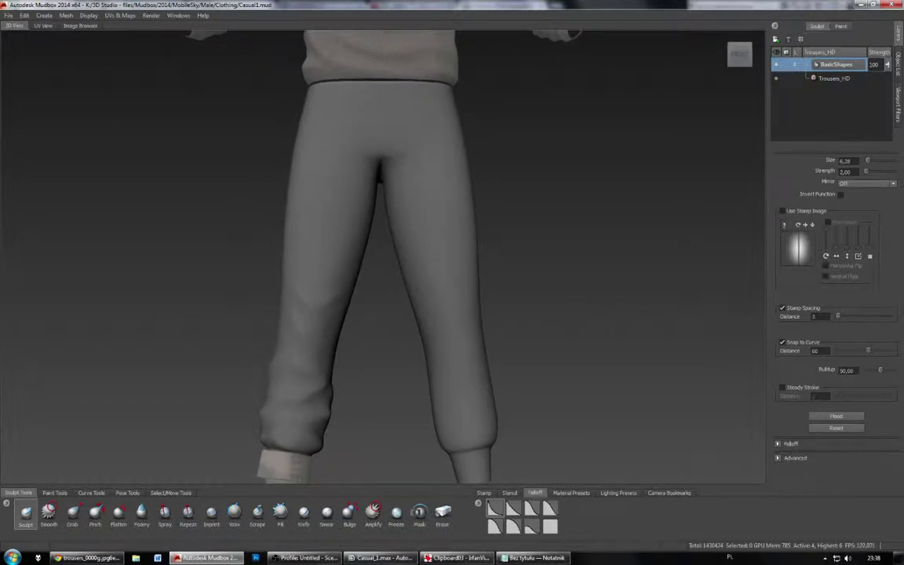
{"action": "left_click_drag", "start_coordinate": [298, 330], "coordinate": [333, 328], "text": "alt"}
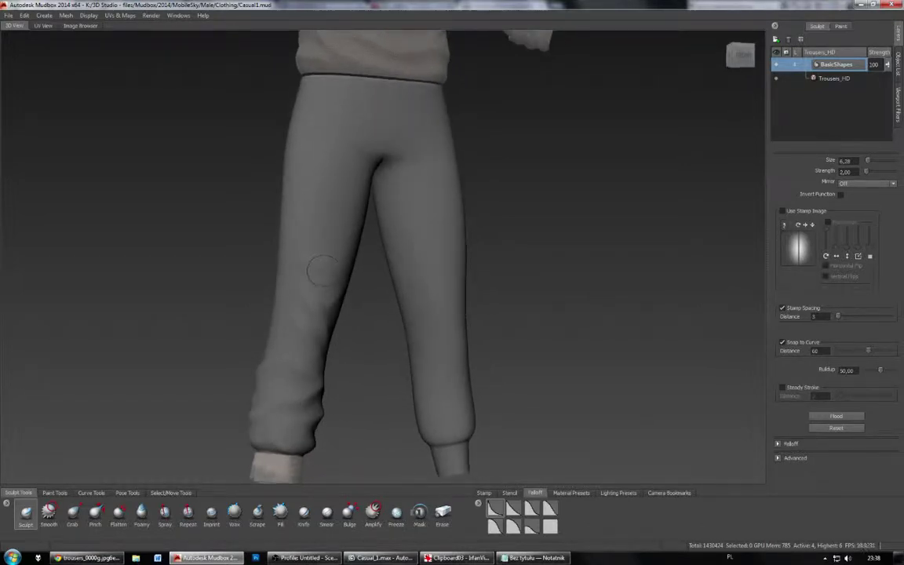
{"action": "left_click_drag", "start_coordinate": [383, 198], "coordinate": [353, 195], "text": "alt"}
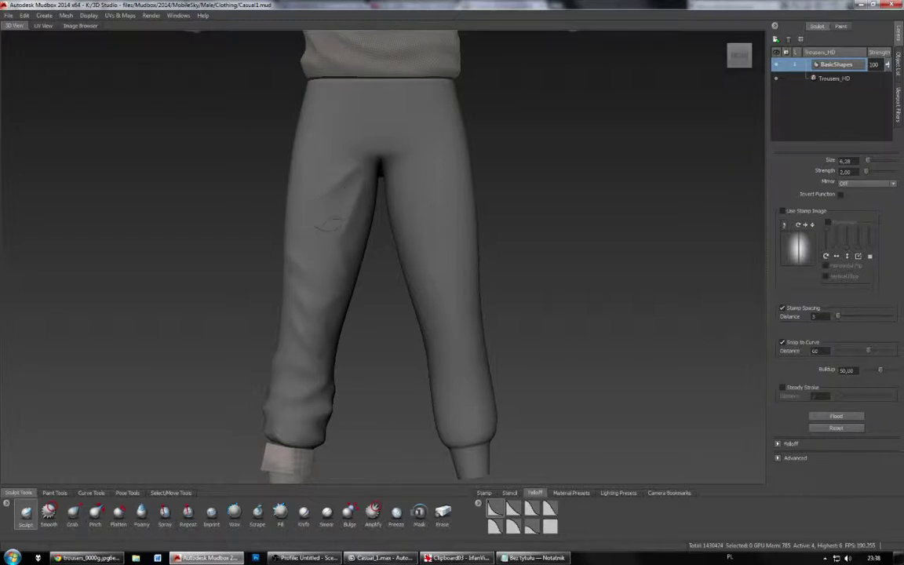
{"action": "mouse_move", "coordinate": [320, 202]}
{"action": "left_mouse_down", "text": "alt"}
{"action": "mouse_move", "coordinate": [430, 226]}
{"action": "mouse_move", "coordinate": [370, 234]}
{"action": "mouse_move", "coordinate": [379, 236]}
{"action": "left_mouse_up", "text": "alt"}
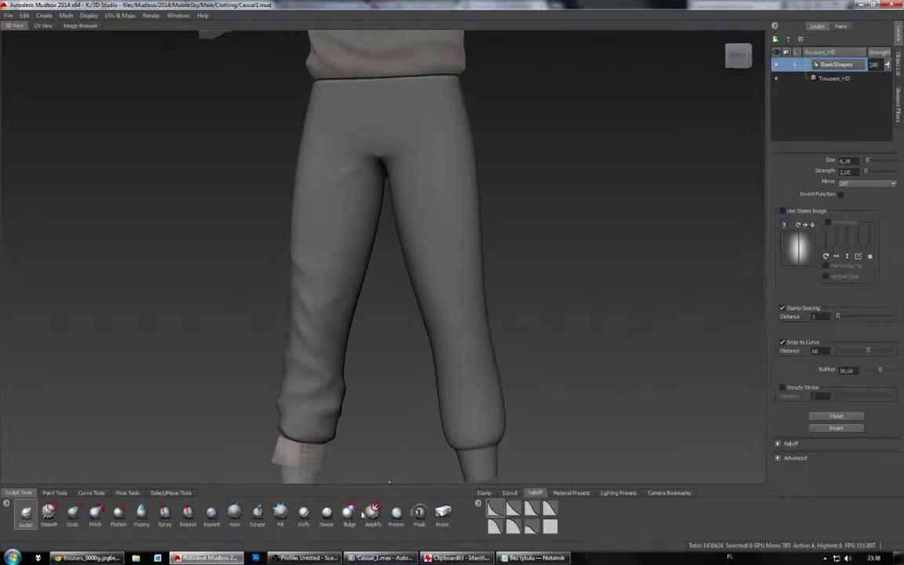
Step: Check the cargo trousers reference image in the browser and sculpt creases from the crotch across the front of the upper thigh in Mudbox
{"action": "left_click", "coordinate": [94, 559]}
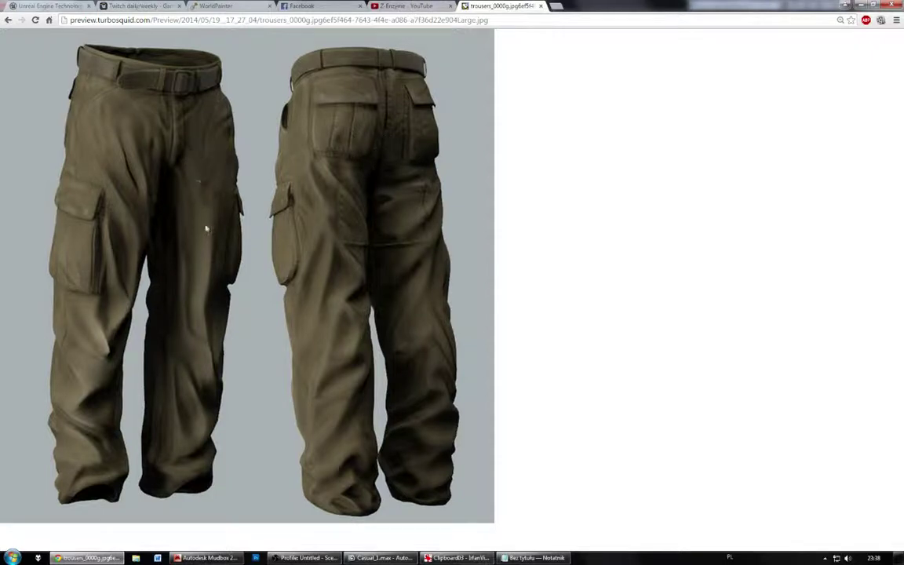
{"action": "left_click", "coordinate": [858, 5]}
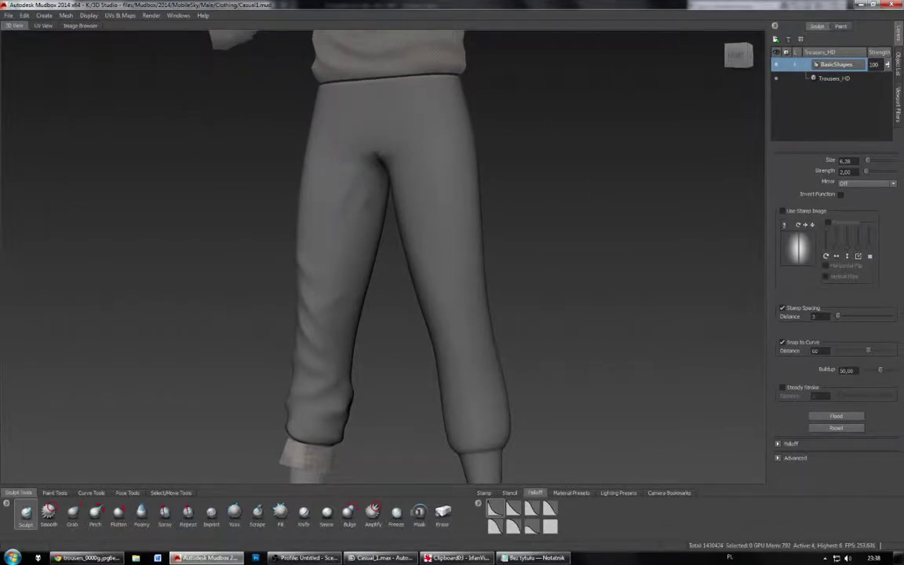
{"action": "left_click_drag", "start_coordinate": [377, 267], "coordinate": [479, 269], "text": "alt"}
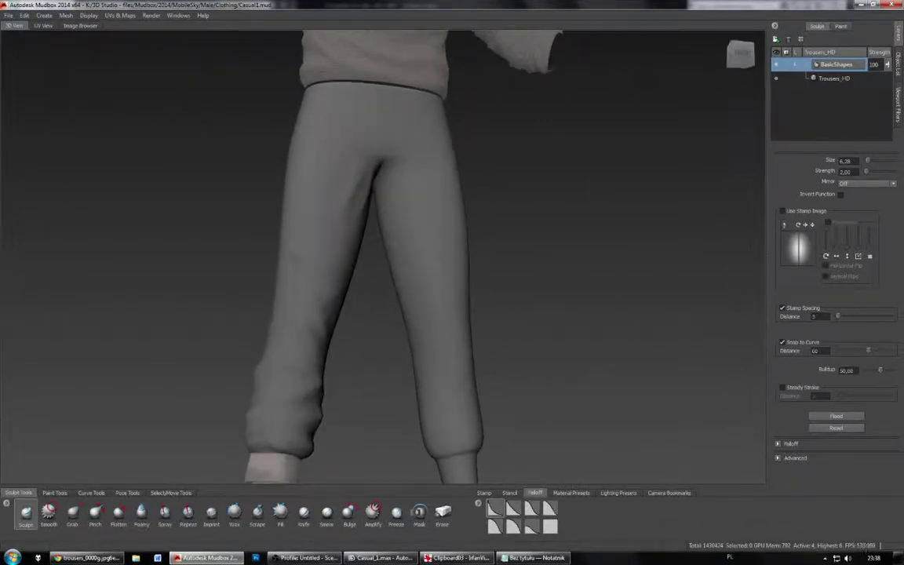
{"action": "left_click_drag", "start_coordinate": [439, 169], "coordinate": [377, 149], "text": "alt"}
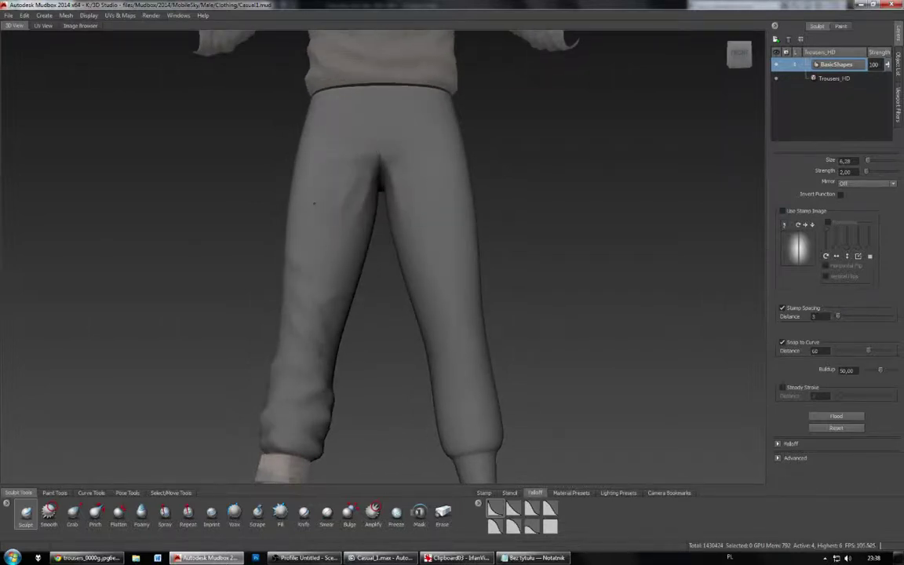
{"action": "left_click_drag", "start_coordinate": [314, 203], "coordinate": [346, 211], "text": "alt"}
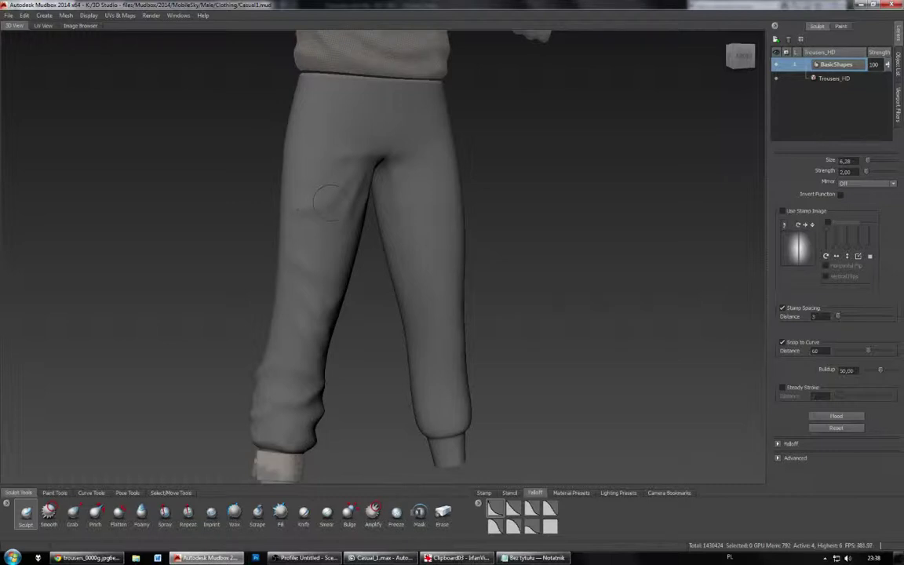
{"action": "mouse_move", "coordinate": [287, 209]}
{"action": "left_mouse_down"}
{"action": "mouse_move", "coordinate": [310, 229]}
{"action": "mouse_move", "coordinate": [323, 222]}
{"action": "left_mouse_up"}
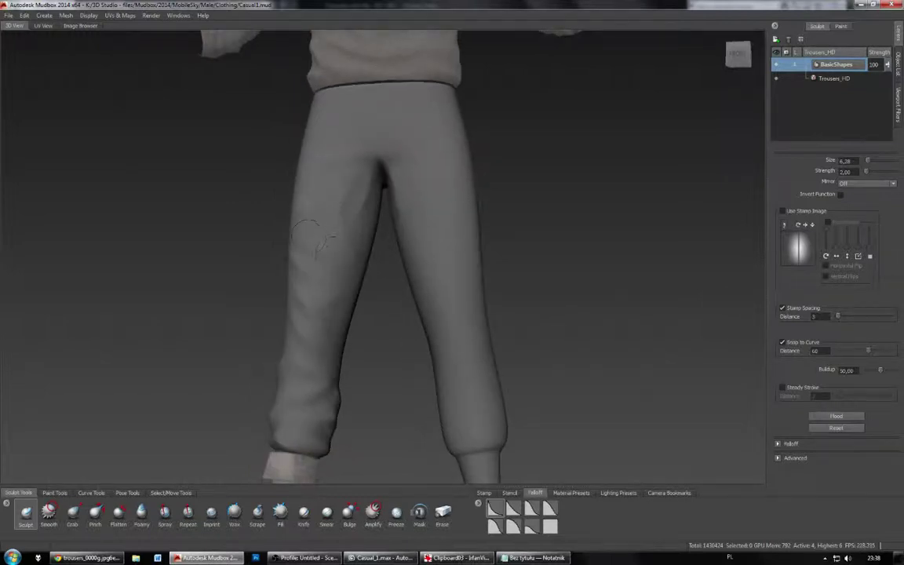
Step: Sculpt folds across the front and inner side of the same leg from mid-thigh down past the knee
{"action": "left_click_drag", "start_coordinate": [341, 255], "coordinate": [286, 245], "text": "alt"}
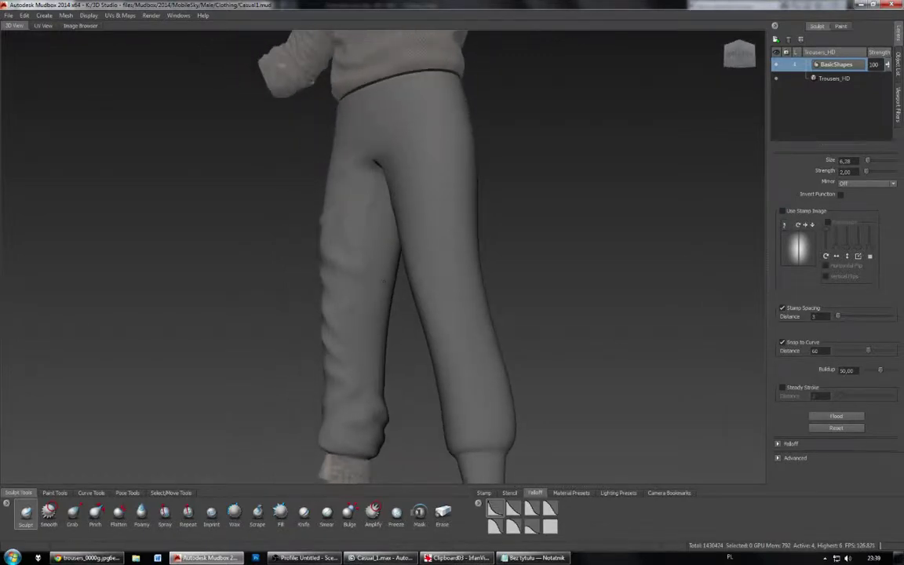
{"action": "left_click_drag", "start_coordinate": [383, 281], "coordinate": [360, 292], "text": "alt"}
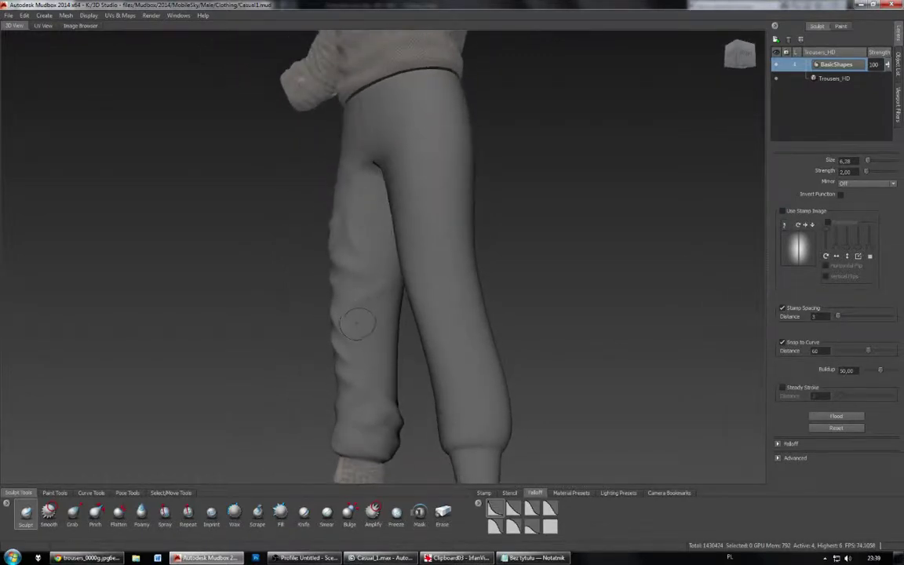
{"action": "left_click_drag", "start_coordinate": [359, 323], "coordinate": [393, 321], "text": "alt"}
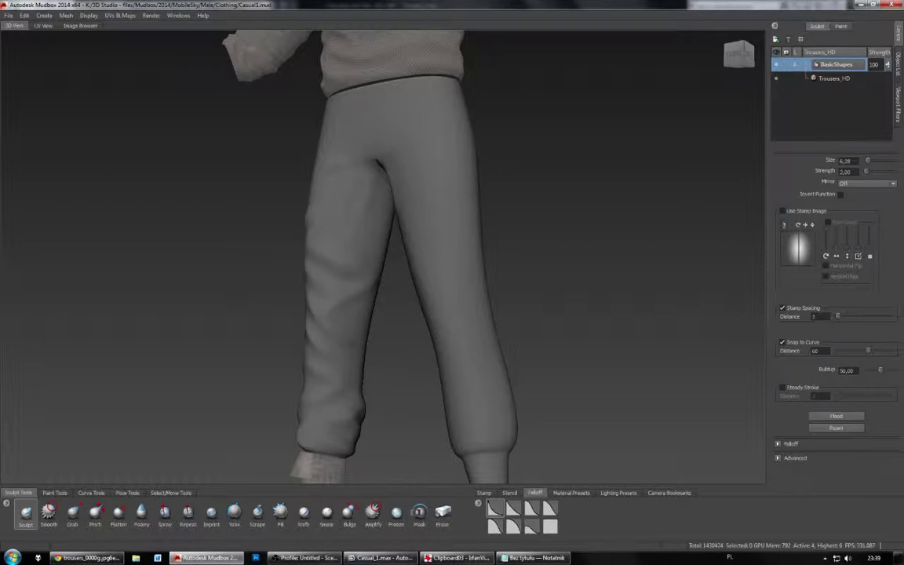
{"action": "mouse_move", "coordinate": [339, 322]}
{"action": "left_mouse_down", "text": "alt"}
{"action": "mouse_move", "coordinate": [208, 316]}
{"action": "mouse_move", "coordinate": [405, 314]}
{"action": "left_mouse_up", "text": "alt"}
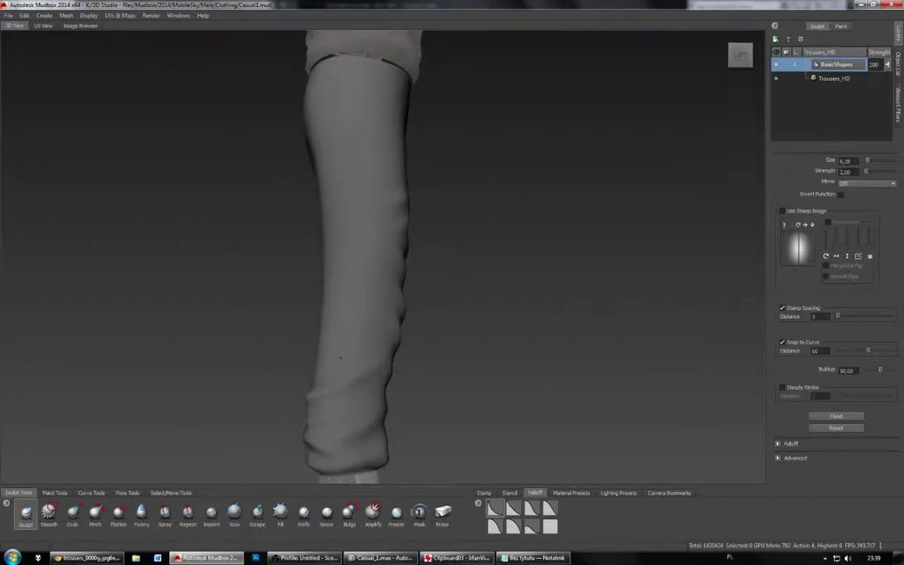
Step: Sculpt stacked horizontal folds around the calf and outer side of the same leg up to the knee
{"action": "left_click_drag", "start_coordinate": [373, 344], "coordinate": [448, 344], "text": "alt"}
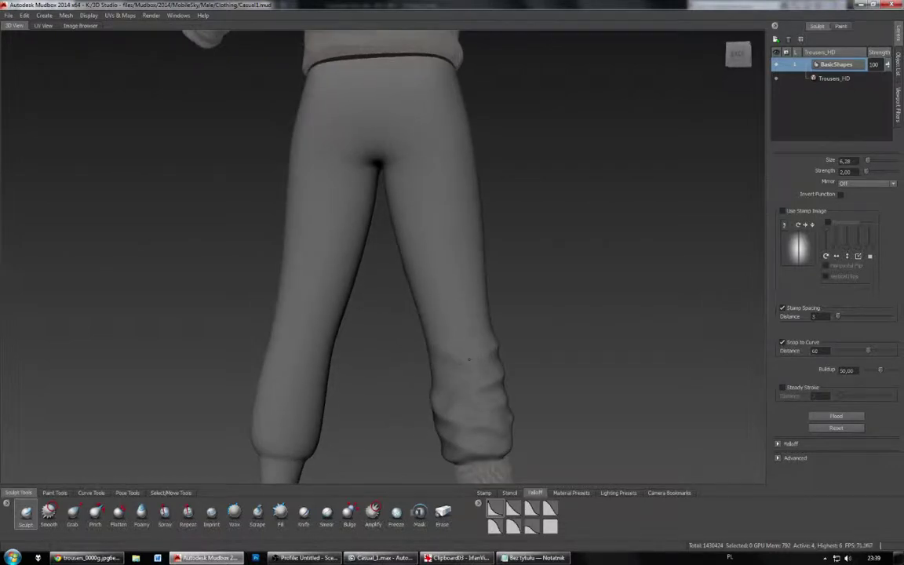
{"action": "mouse_move", "coordinate": [469, 359]}
{"action": "left_mouse_down", "text": "alt"}
{"action": "mouse_move", "coordinate": [433, 359]}
{"action": "mouse_move", "coordinate": [489, 358]}
{"action": "mouse_move", "coordinate": [492, 367]}
{"action": "mouse_move", "coordinate": [438, 348]}
{"action": "mouse_move", "coordinate": [444, 319]}
{"action": "mouse_move", "coordinate": [434, 313]}
{"action": "mouse_move", "coordinate": [394, 336]}
{"action": "left_mouse_up", "text": "alt"}
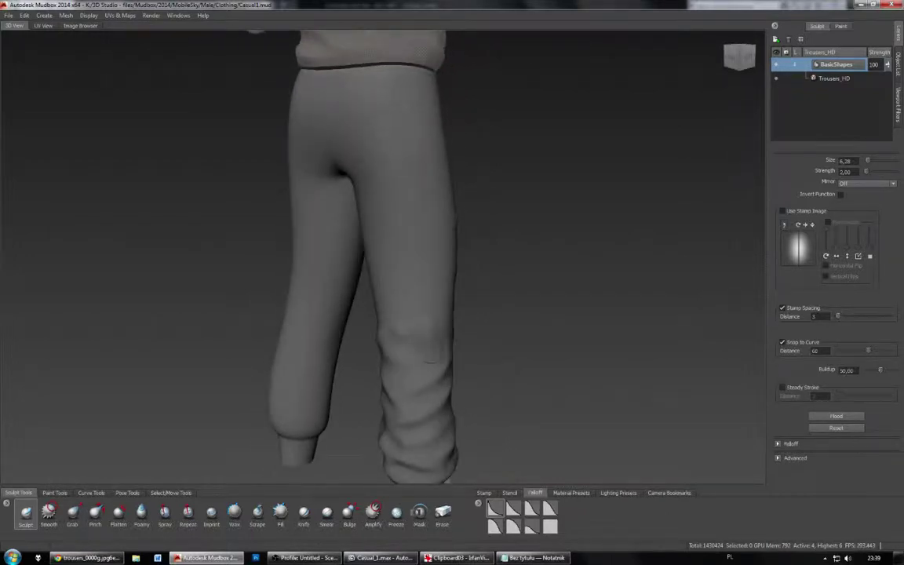
{"action": "left_click_drag", "start_coordinate": [403, 358], "coordinate": [310, 339], "text": "alt"}
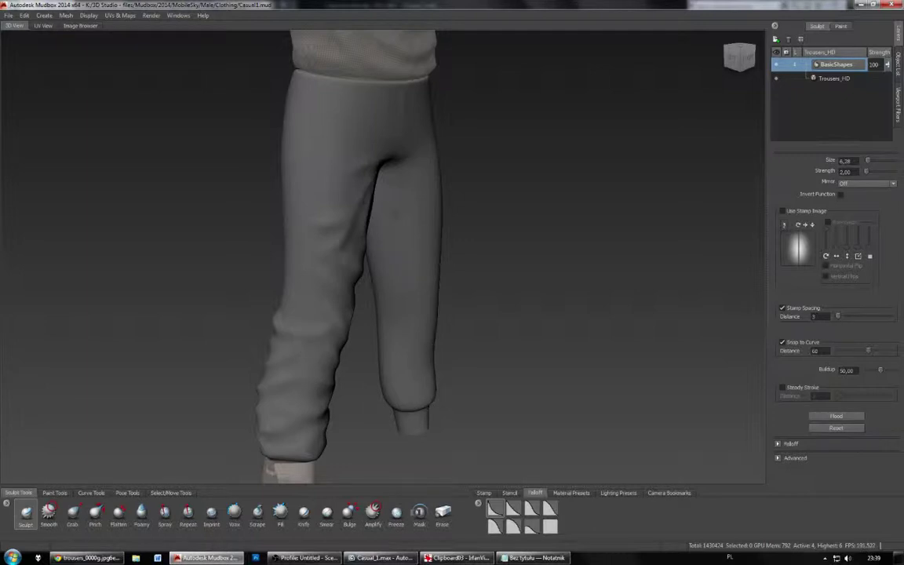
{"action": "left_click_drag", "start_coordinate": [298, 291], "coordinate": [351, 296], "text": "alt"}
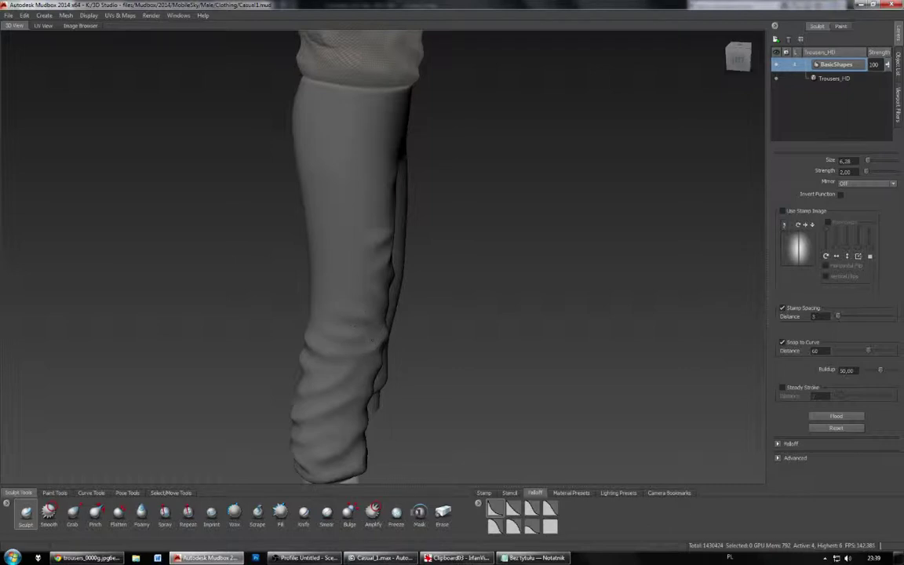
Step: Sculpt folds on the back of the same leg from behind the knee up to the crotch, including diagonal creases below the seat
{"action": "mouse_move", "coordinate": [371, 340]}
{"action": "left_mouse_down", "text": "alt"}
{"action": "mouse_move", "coordinate": [259, 333]}
{"action": "mouse_move", "coordinate": [427, 331]}
{"action": "mouse_move", "coordinate": [476, 317]}
{"action": "left_mouse_up", "text": "alt"}
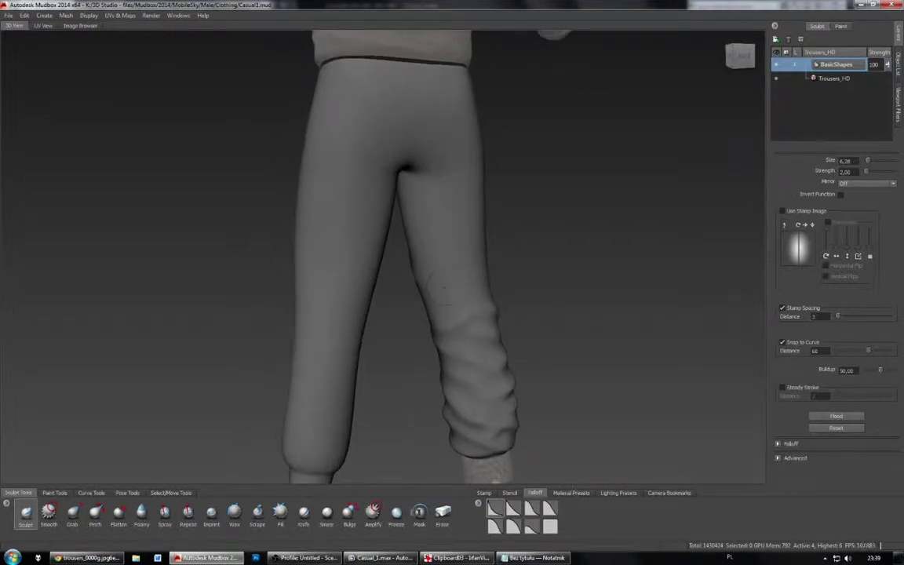
{"action": "left_click_drag", "start_coordinate": [418, 289], "coordinate": [395, 292], "text": "alt"}
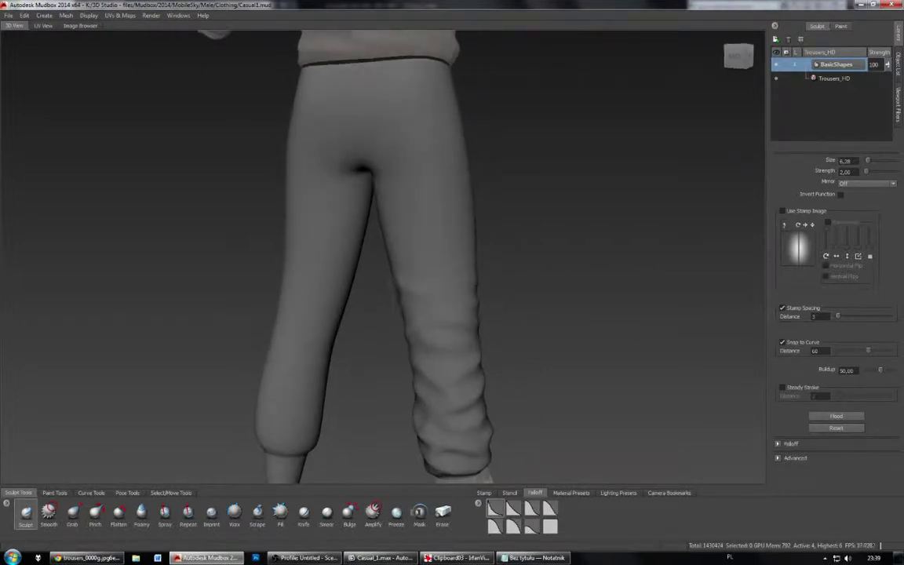
{"action": "mouse_move", "coordinate": [383, 188]}
{"action": "left_mouse_down", "text": "alt"}
{"action": "mouse_move", "coordinate": [429, 203]}
{"action": "mouse_move", "coordinate": [419, 216]}
{"action": "left_mouse_up", "text": "alt"}
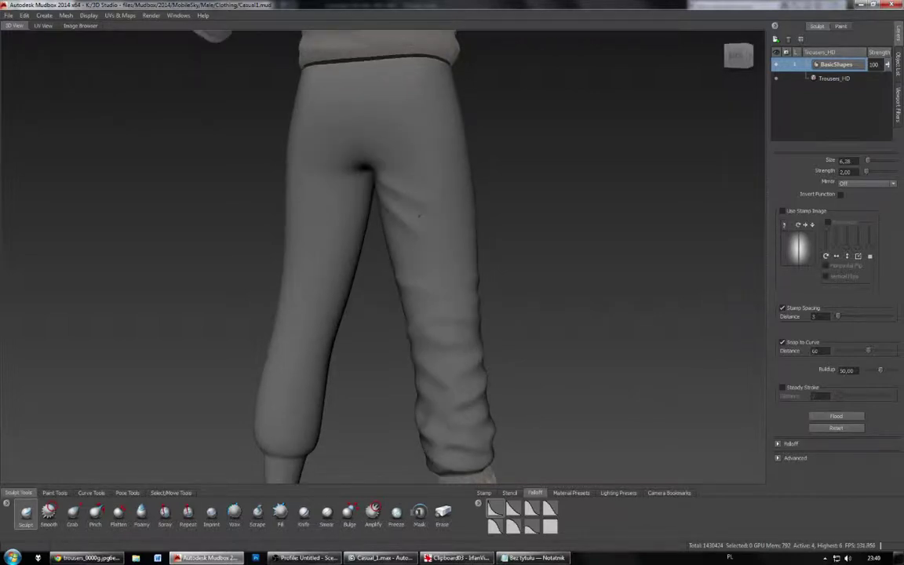
{"action": "left_click_drag", "start_coordinate": [459, 253], "coordinate": [406, 203], "text": "alt"}
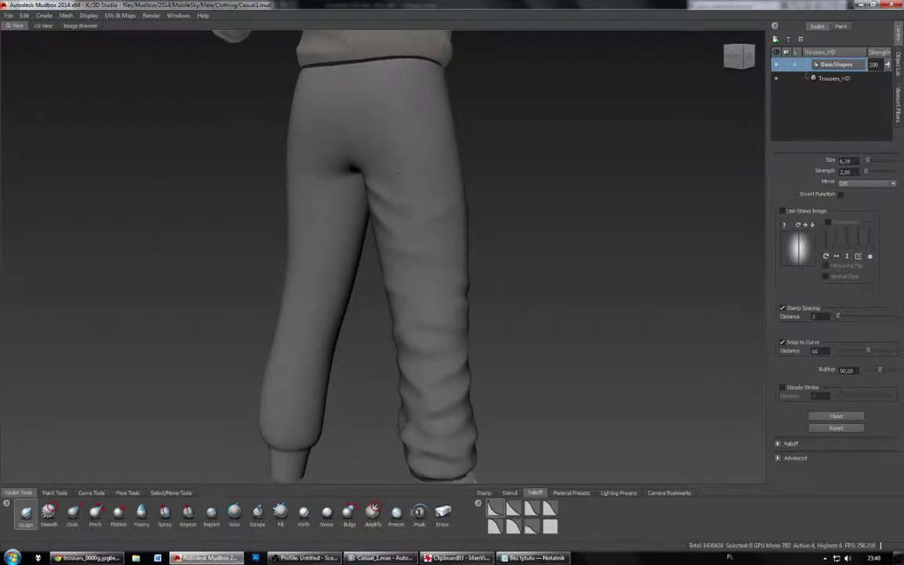
Step: Examine the folded trouser leg from the back, side and front for areas that need more creasing
{"action": "left_click_drag", "start_coordinate": [357, 134], "coordinate": [389, 143], "text": "alt"}
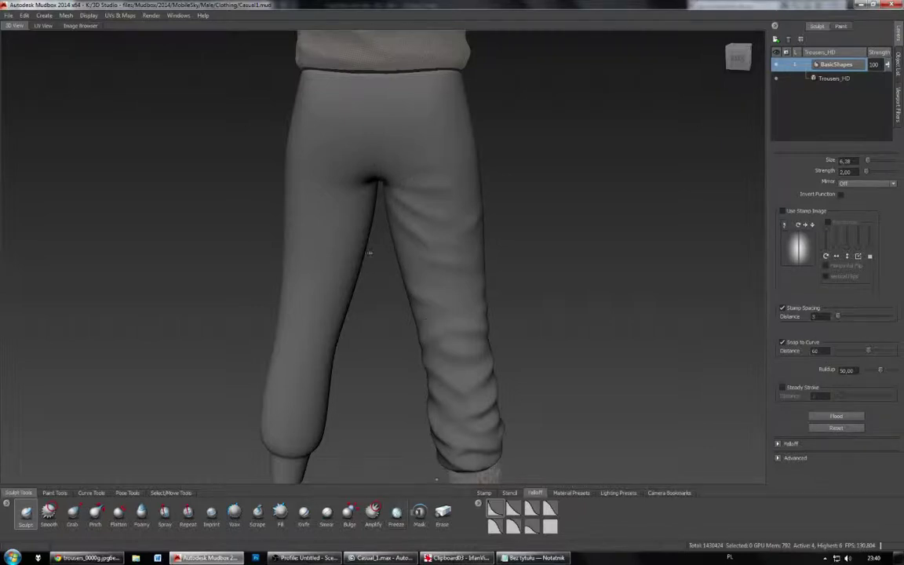
{"action": "left_click_drag", "start_coordinate": [377, 274], "coordinate": [300, 297], "text": "alt"}
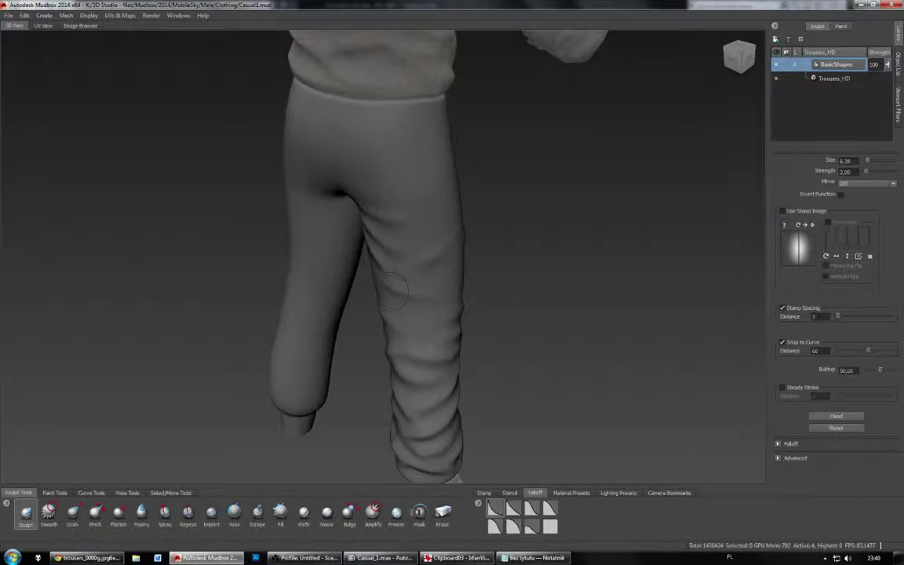
{"action": "left_click_drag", "start_coordinate": [391, 292], "coordinate": [205, 281], "text": "alt"}
{"action": "left_click_drag", "start_coordinate": [345, 247], "coordinate": [361, 366], "text": "alt"}
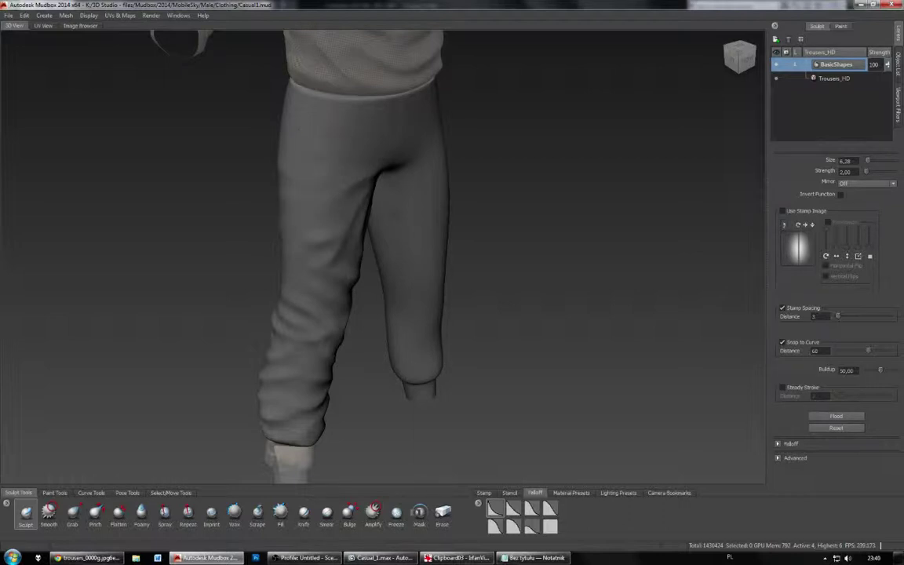
{"action": "left_click_drag", "start_coordinate": [393, 127], "coordinate": [339, 124], "text": "alt"}
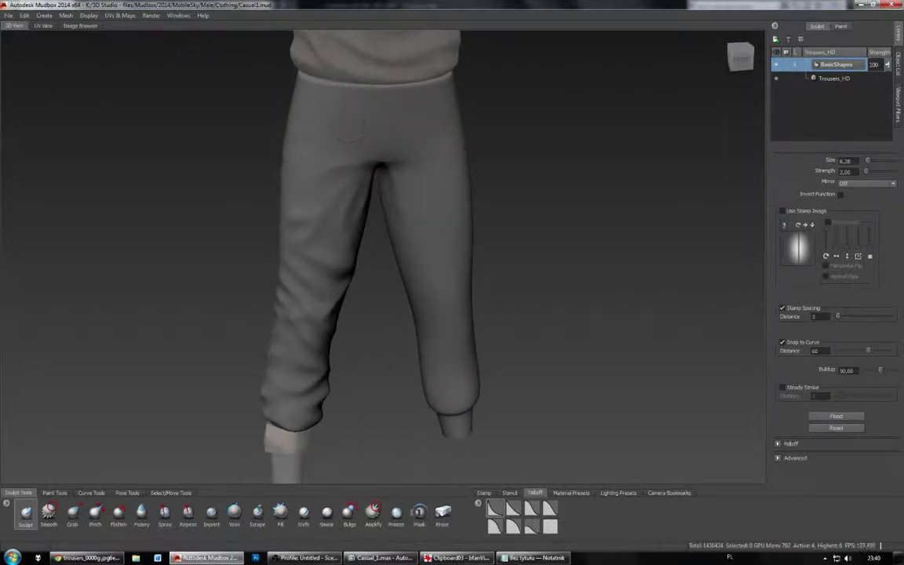
{"action": "left_click_drag", "start_coordinate": [287, 151], "coordinate": [394, 212], "text": "alt"}
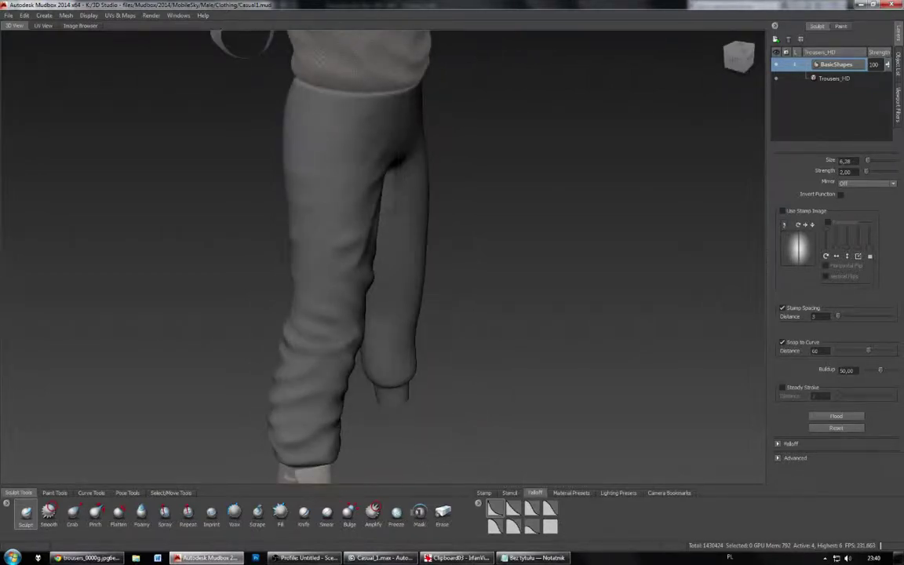
{"action": "left_click_drag", "start_coordinate": [385, 224], "coordinate": [182, 200], "text": "alt"}
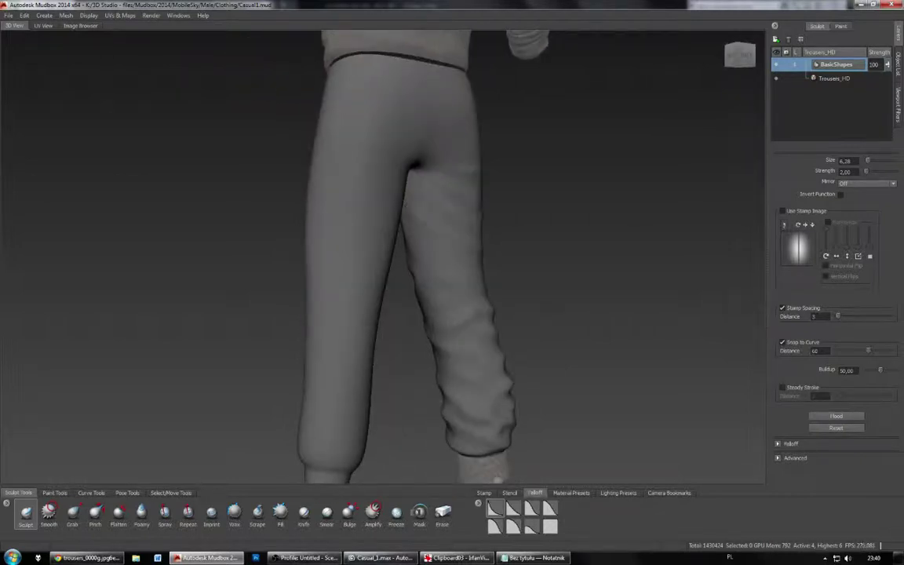
Step: Refine the horizontal folds on the outer side and front of the folded leg from thigh to hem
{"action": "mouse_move", "coordinate": [433, 260]}
{"action": "left_mouse_down", "text": "alt"}
{"action": "mouse_move", "coordinate": [399, 249]}
{"action": "mouse_move", "coordinate": [460, 262]}
{"action": "mouse_move", "coordinate": [455, 295]}
{"action": "mouse_move", "coordinate": [363, 334]}
{"action": "left_mouse_up", "text": "alt"}
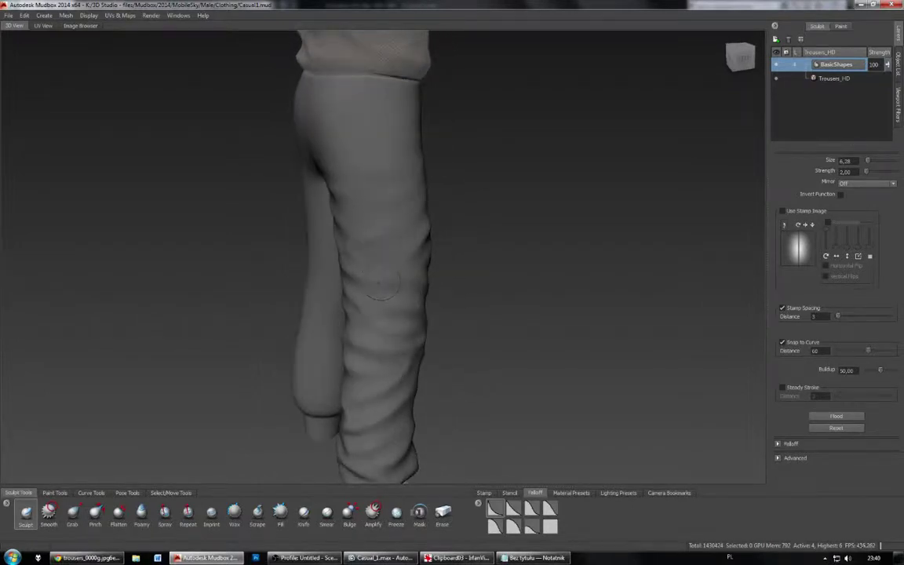
{"action": "left_click_drag", "start_coordinate": [378, 280], "coordinate": [353, 301], "text": "alt"}
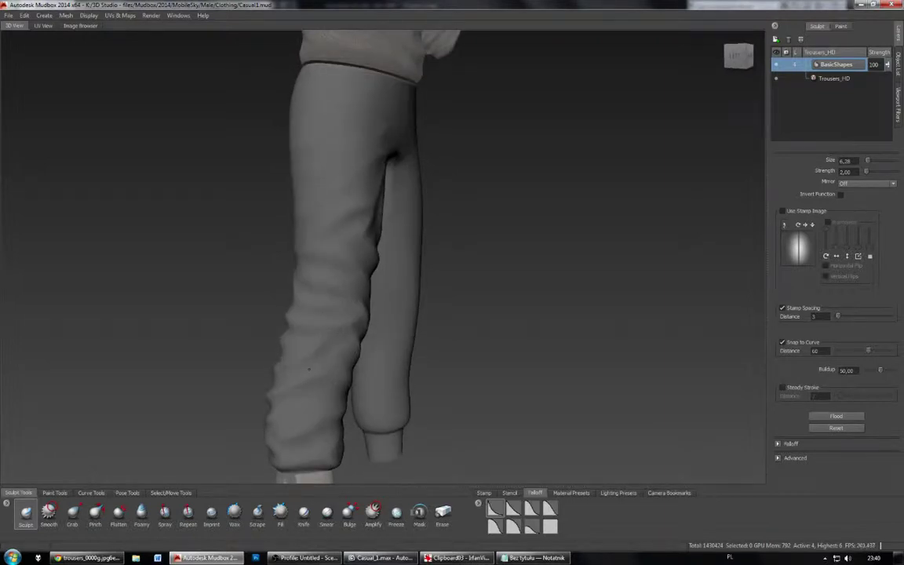
{"action": "mouse_move", "coordinate": [291, 332]}
{"action": "left_mouse_down", "text": "alt"}
{"action": "mouse_move", "coordinate": [239, 333]}
{"action": "mouse_move", "coordinate": [263, 322]}
{"action": "left_mouse_up", "text": "alt"}
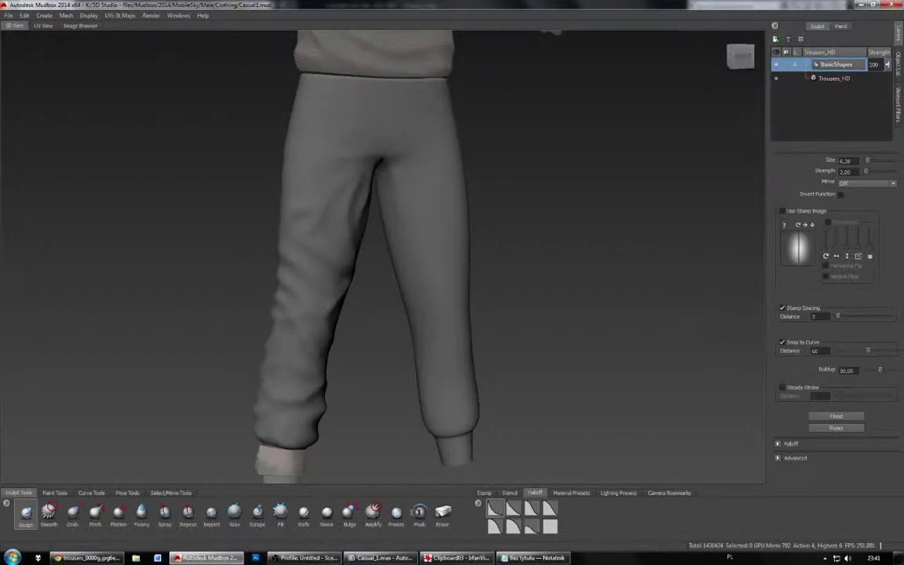
{"action": "left_click_drag", "start_coordinate": [271, 337], "coordinate": [376, 348], "text": "alt"}
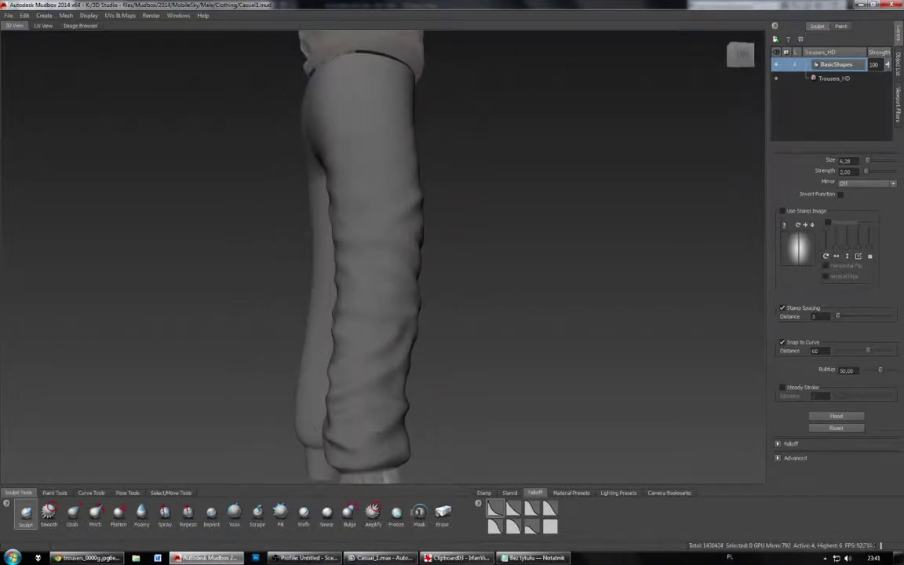
{"action": "left_click_drag", "start_coordinate": [371, 445], "coordinate": [485, 426], "text": "alt"}
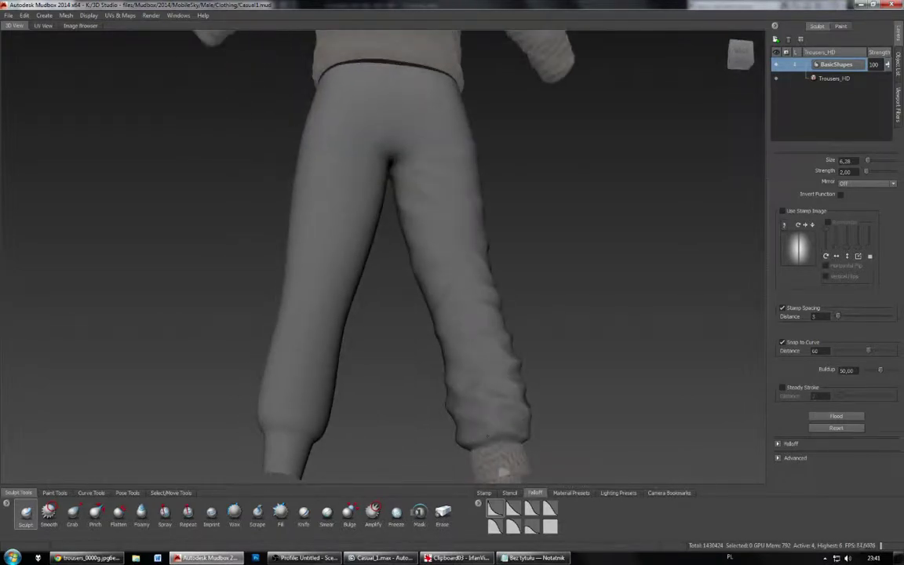
Step: Sculpt the first bulging folds around the hem of the smooth leg, just above the ankle
{"action": "left_click_drag", "start_coordinate": [354, 437], "coordinate": [461, 431], "text": "alt"}
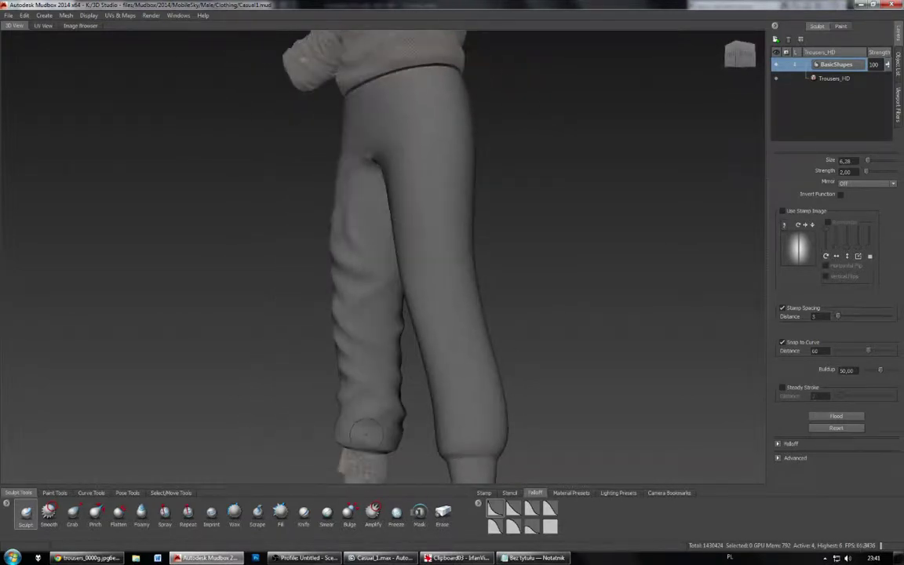
{"action": "left_click_drag", "start_coordinate": [371, 443], "coordinate": [646, 447], "text": "alt"}
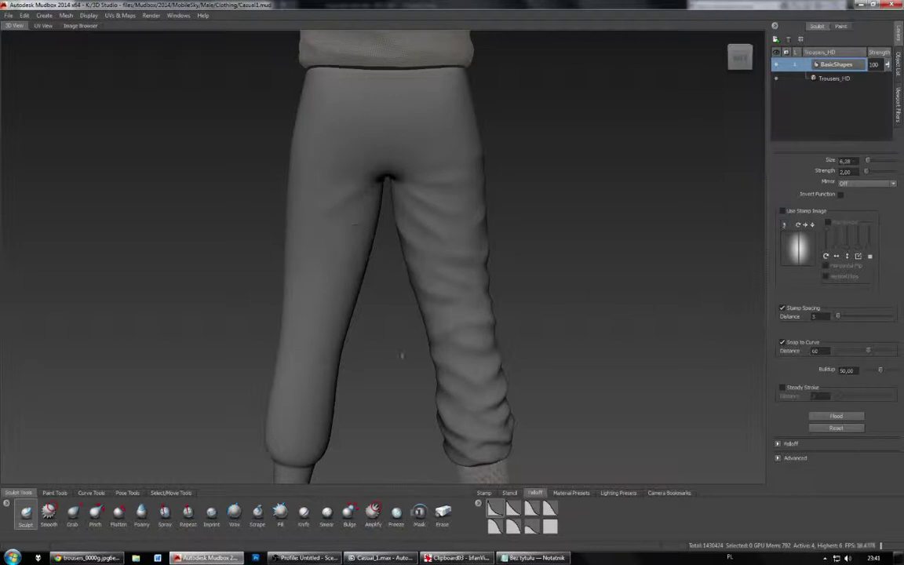
{"action": "left_click_drag", "start_coordinate": [401, 356], "coordinate": [372, 295], "text": "alt"}
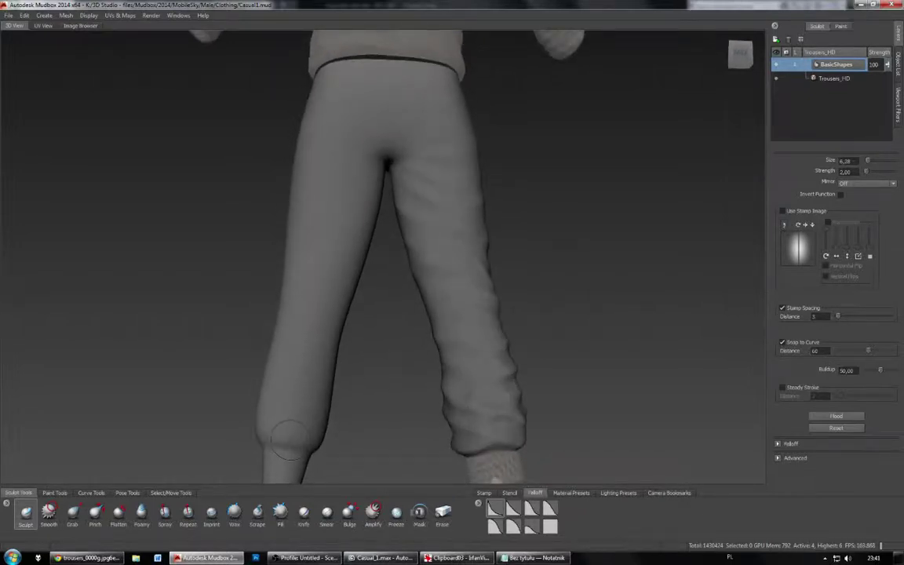
{"action": "mouse_move", "coordinate": [252, 397]}
{"action": "left_mouse_down", "text": "alt"}
{"action": "mouse_move", "coordinate": [410, 404]}
{"action": "mouse_move", "coordinate": [487, 387]}
{"action": "mouse_move", "coordinate": [522, 391]}
{"action": "left_mouse_up", "text": "alt"}
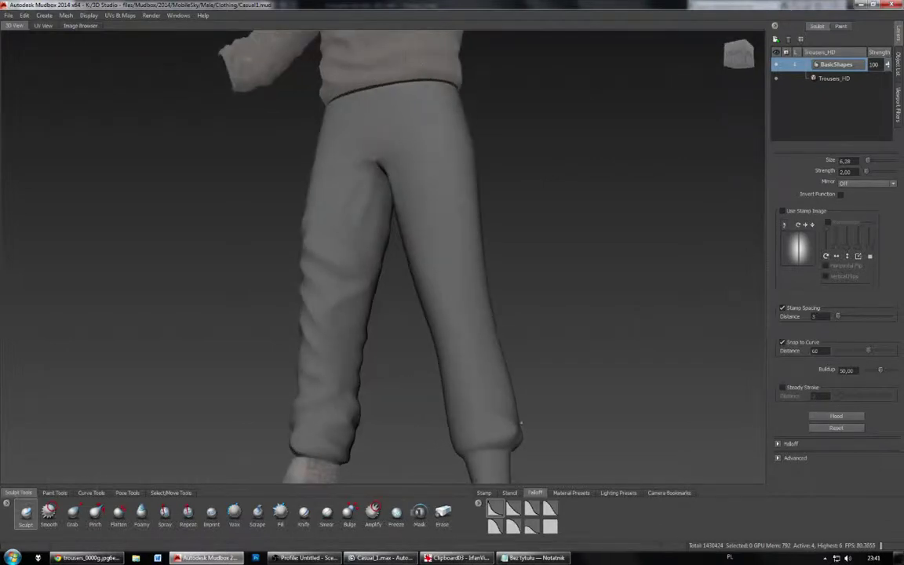
{"action": "left_click_drag", "start_coordinate": [463, 441], "coordinate": [502, 411], "text": "alt"}
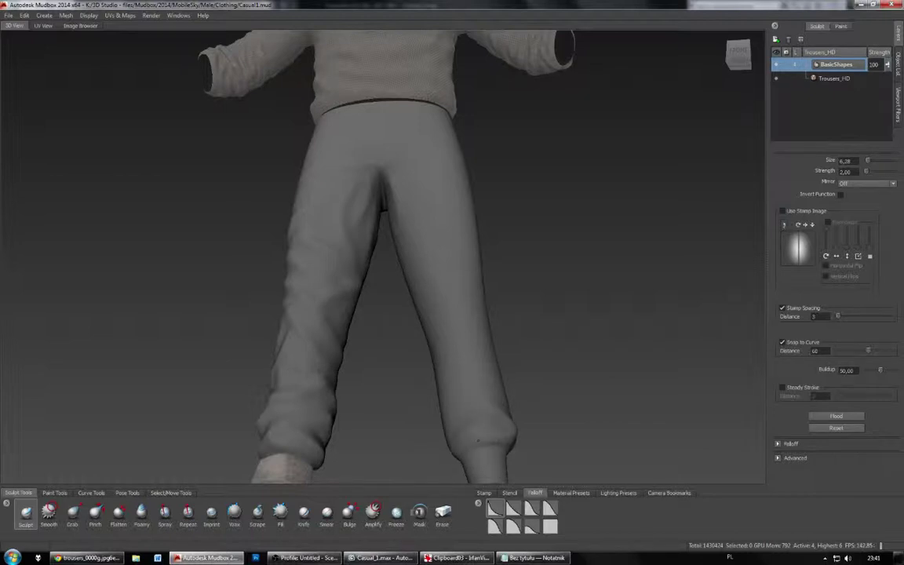
{"action": "mouse_move", "coordinate": [482, 422]}
{"action": "left_mouse_down", "text": "alt"}
{"action": "mouse_move", "coordinate": [475, 413]}
{"action": "mouse_move", "coordinate": [527, 408]}
{"action": "left_mouse_up", "text": "alt"}
{"action": "mouse_move", "coordinate": [403, 412]}
{"action": "left_mouse_down", "text": "alt"}
{"action": "mouse_move", "coordinate": [422, 431]}
{"action": "mouse_move", "coordinate": [401, 434]}
{"action": "mouse_move", "coordinate": [534, 447]}
{"action": "mouse_move", "coordinate": [683, 444]}
{"action": "left_mouse_up", "text": "alt"}
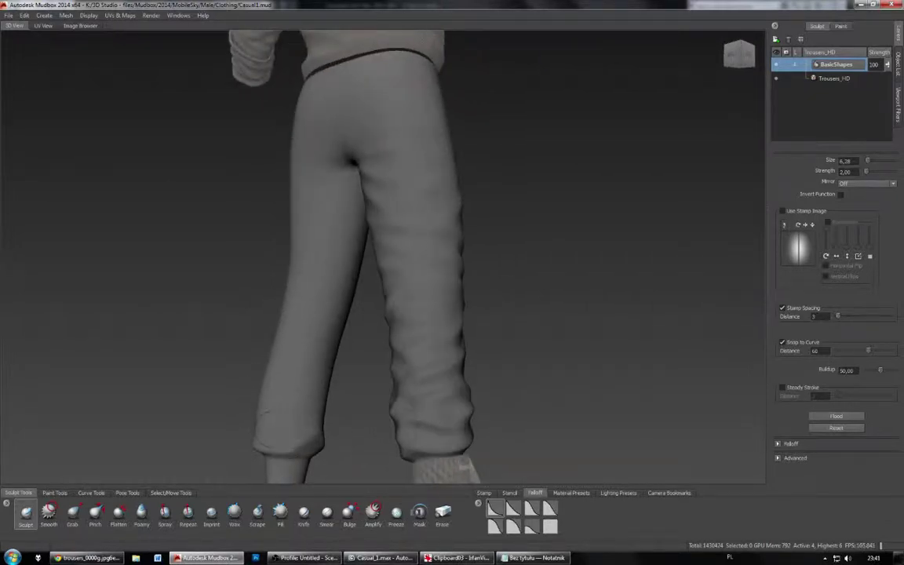
Step: Extend the hem folds around the inner side and back of the same leg, undoing the misplaced last stroke
{"action": "left_click_drag", "start_coordinate": [279, 437], "coordinate": [283, 439]}
{"action": "left_click_drag", "start_coordinate": [636, 428], "coordinate": [390, 416], "text": "alt"}
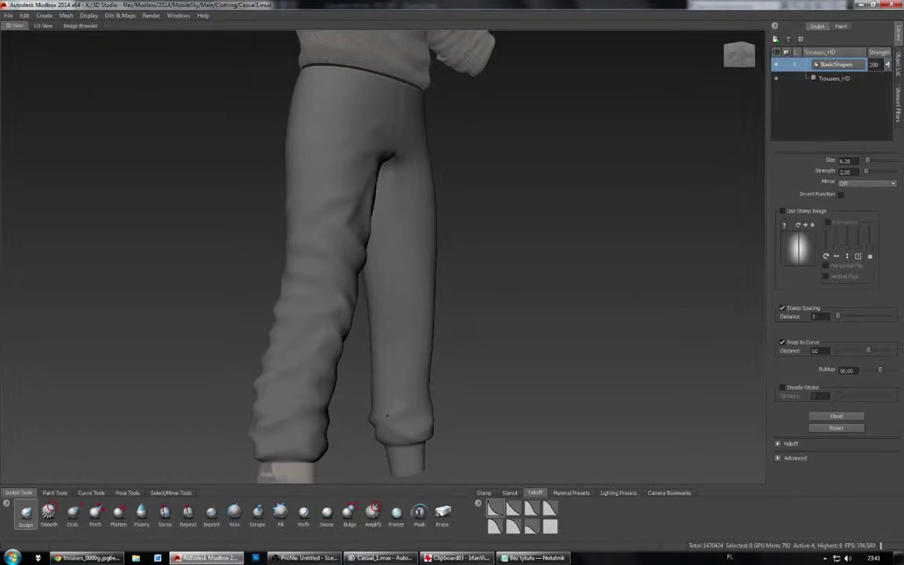
{"action": "left_click_drag", "start_coordinate": [471, 411], "coordinate": [407, 405], "text": "alt"}
{"action": "left_click_drag", "start_coordinate": [476, 407], "coordinate": [424, 404], "text": "alt"}
{"action": "left_click_drag", "start_coordinate": [479, 409], "coordinate": [387, 412], "text": "alt"}
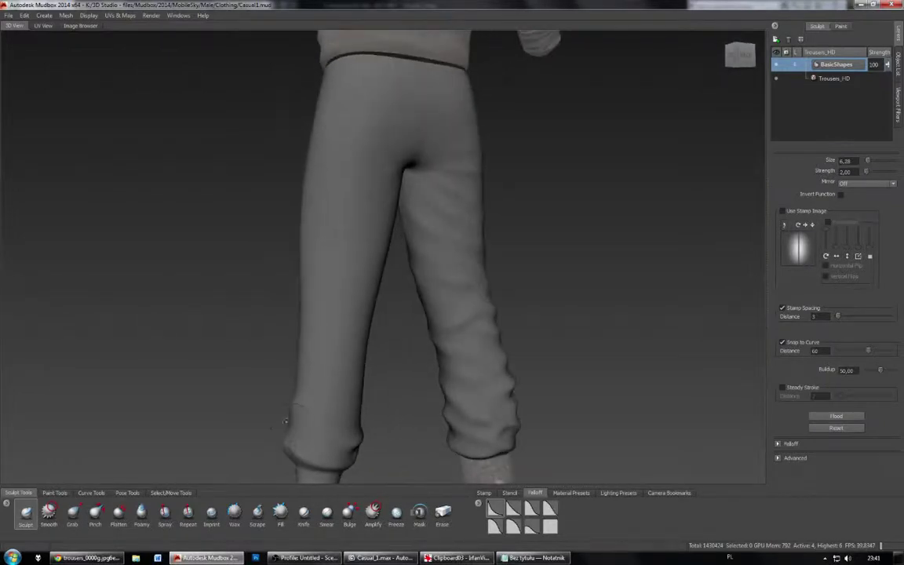
{"action": "left_click_drag", "start_coordinate": [284, 424], "coordinate": [322, 440]}
{"action": "key", "text": "ctrl+z"}
Step: Sculpt a second ring of folds above the hem around the outer side and back of the same leg
{"action": "left_click_drag", "start_coordinate": [329, 437], "coordinate": [402, 431], "text": "alt"}
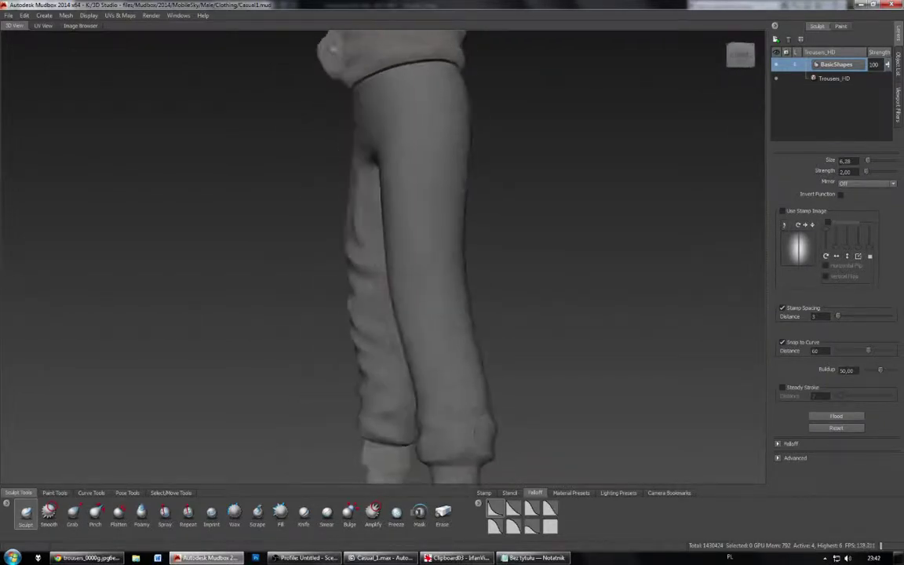
{"action": "left_click_drag", "start_coordinate": [483, 422], "coordinate": [357, 420], "text": "alt"}
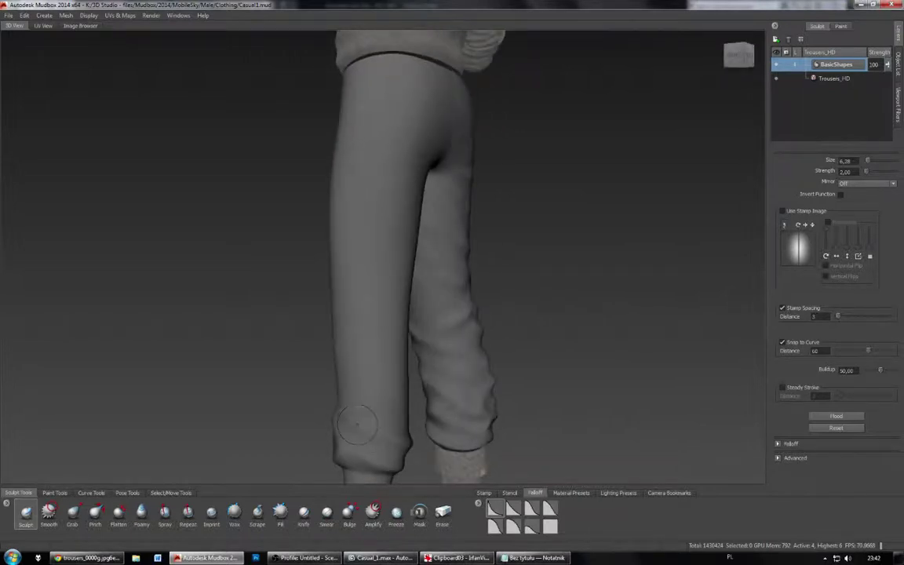
{"action": "mouse_move", "coordinate": [377, 431]}
{"action": "left_mouse_down", "text": "alt"}
{"action": "mouse_move", "coordinate": [459, 439]}
{"action": "mouse_move", "coordinate": [337, 420]}
{"action": "mouse_move", "coordinate": [393, 427]}
{"action": "mouse_move", "coordinate": [491, 410]}
{"action": "mouse_move", "coordinate": [463, 429]}
{"action": "mouse_move", "coordinate": [430, 424]}
{"action": "left_mouse_up", "text": "alt"}
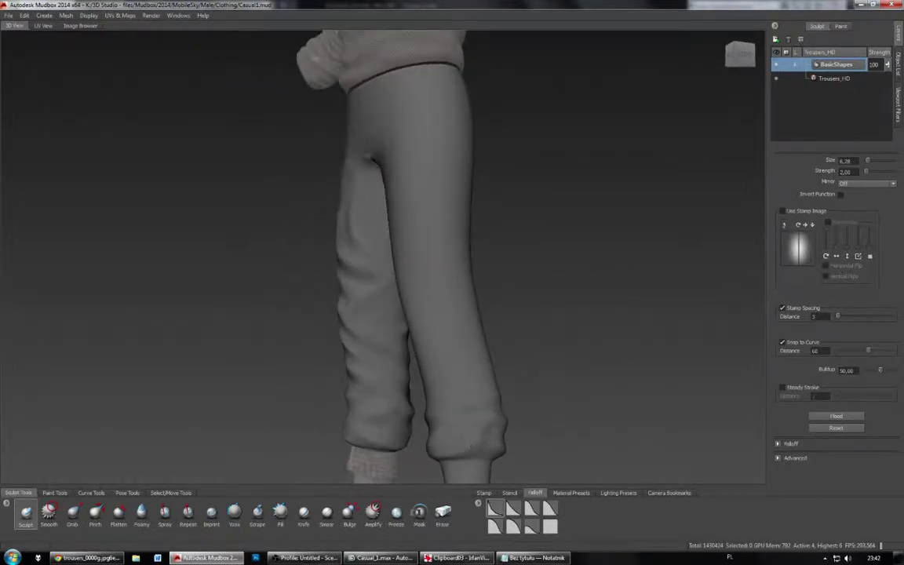
{"action": "mouse_move", "coordinate": [471, 446]}
{"action": "left_mouse_down", "text": "alt"}
{"action": "mouse_move", "coordinate": [302, 438]}
{"action": "mouse_move", "coordinate": [320, 444]}
{"action": "left_mouse_up", "text": "alt"}
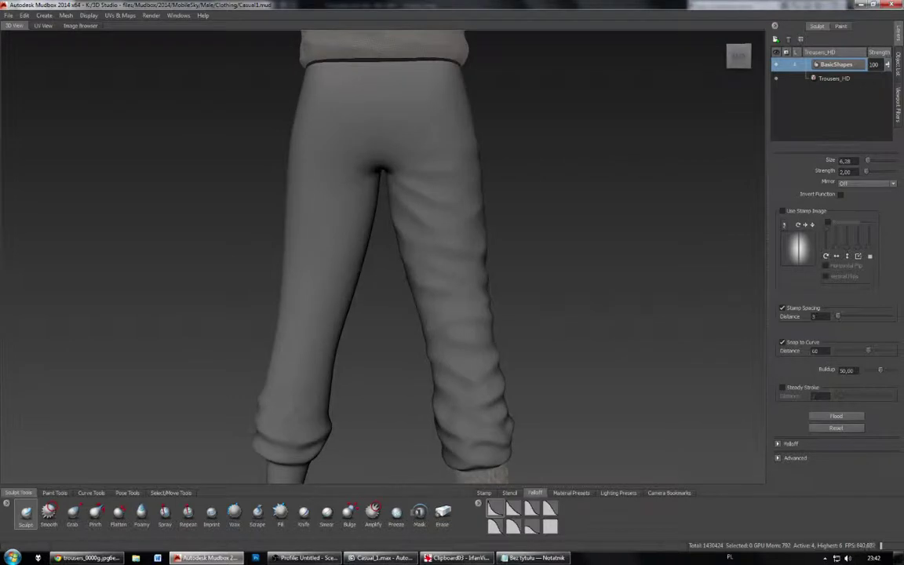
{"action": "mouse_move", "coordinate": [275, 396]}
{"action": "left_mouse_down", "text": "alt"}
{"action": "mouse_move", "coordinate": [333, 384]}
{"action": "mouse_move", "coordinate": [300, 392]}
{"action": "mouse_move", "coordinate": [292, 411]}
{"action": "left_mouse_up", "text": "alt"}
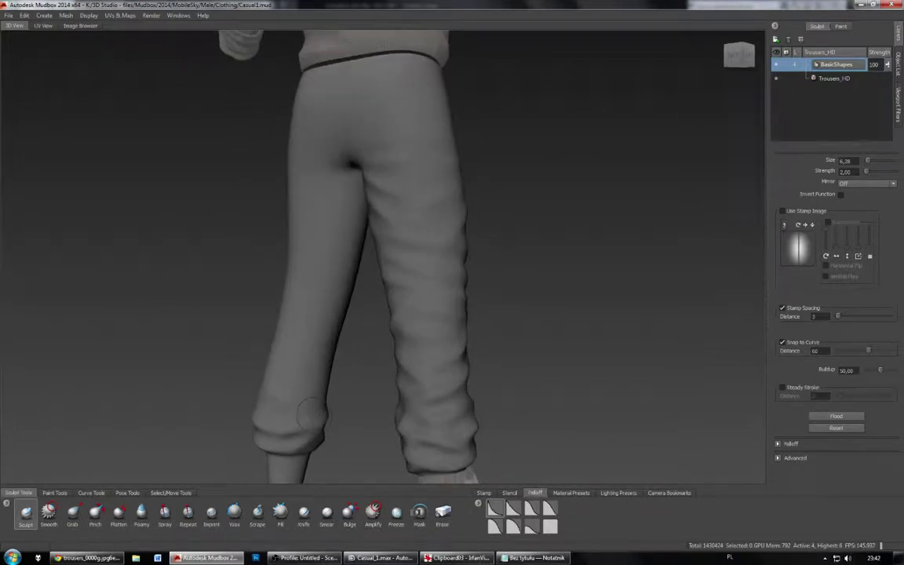
{"action": "mouse_move", "coordinate": [265, 419]}
{"action": "left_mouse_down"}
{"action": "mouse_move", "coordinate": [288, 414]}
{"action": "mouse_move", "coordinate": [236, 411]}
{"action": "left_mouse_up"}
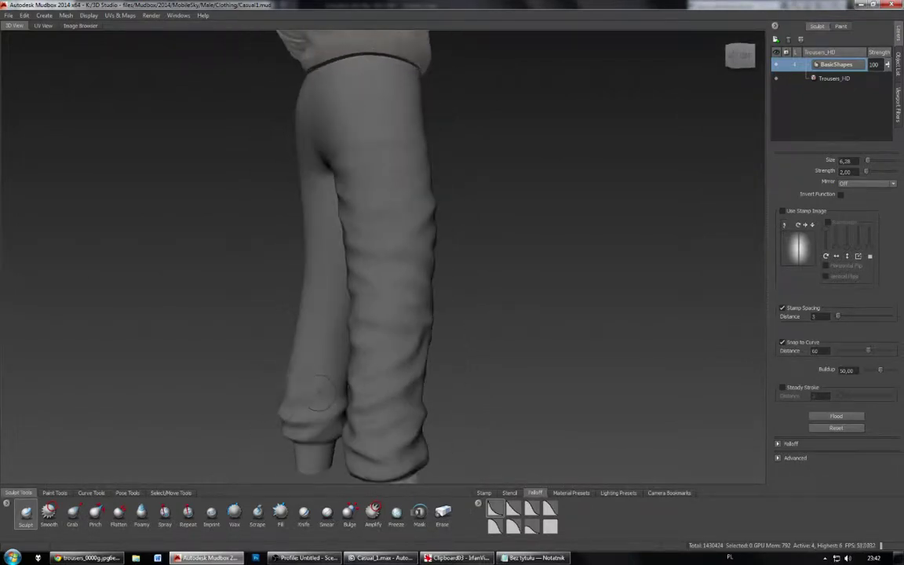
Step: Sculpt stacked folds up the front and inner side of the same leg from the hem towards the knee
{"action": "left_click_drag", "start_coordinate": [289, 369], "coordinate": [173, 373], "text": "alt"}
{"action": "left_click_drag", "start_coordinate": [506, 378], "coordinate": [460, 367], "text": "alt"}
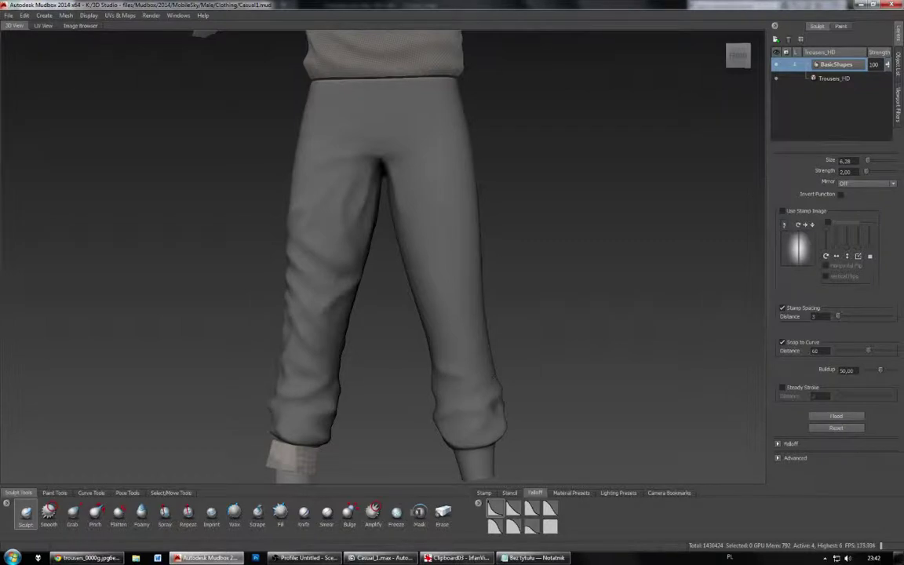
{"action": "left_click_drag", "start_coordinate": [409, 352], "coordinate": [365, 354], "text": "alt"}
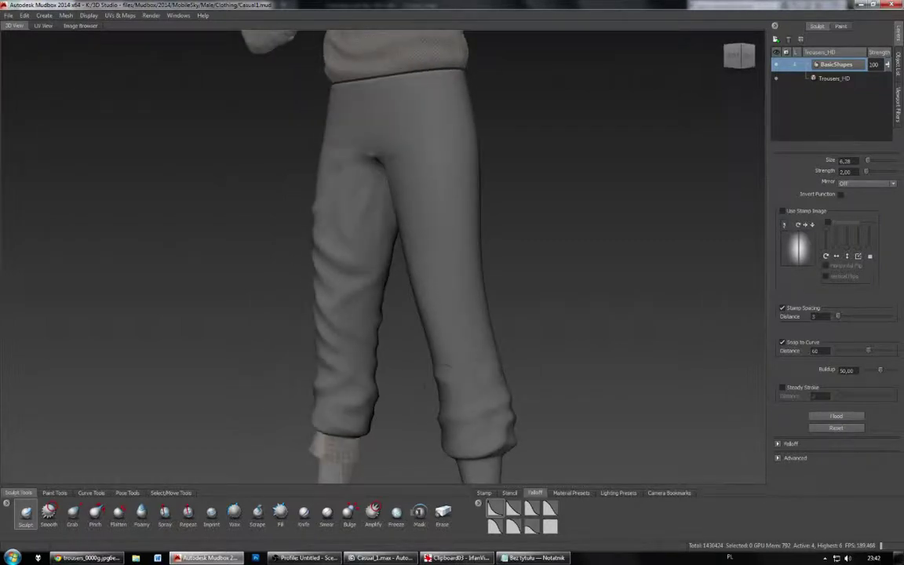
{"action": "left_click_drag", "start_coordinate": [428, 367], "coordinate": [469, 369], "text": "alt"}
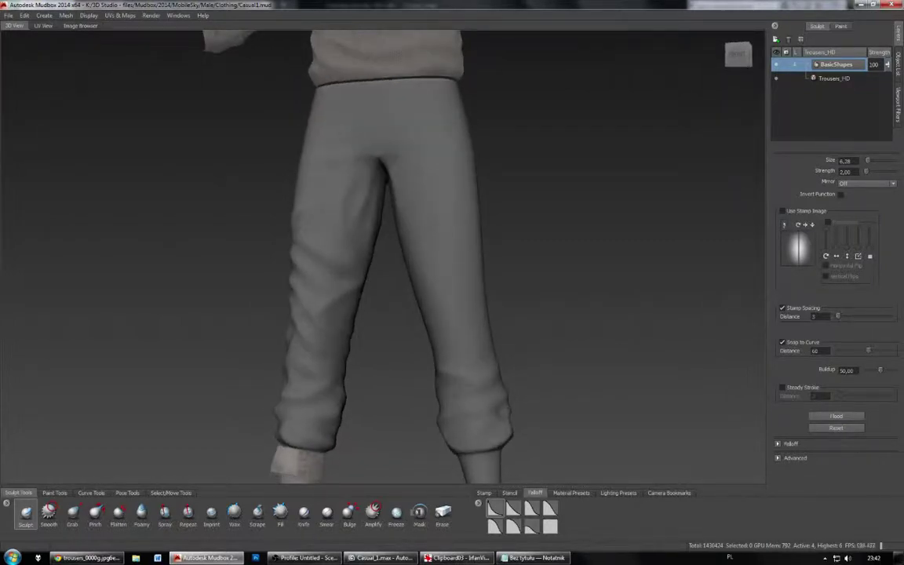
{"action": "mouse_move", "coordinate": [408, 391]}
{"action": "left_mouse_down", "text": "alt"}
{"action": "mouse_move", "coordinate": [440, 394]}
{"action": "mouse_move", "coordinate": [392, 368]}
{"action": "left_mouse_up", "text": "alt"}
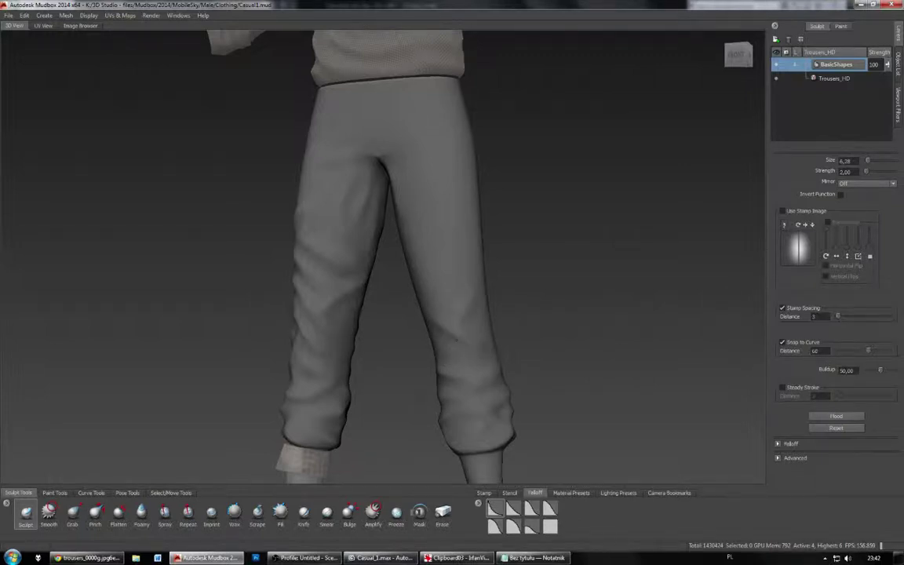
Step: Sculpt more diagonal folds across the front and outer side of the same leg, from the calf up to the knee
{"action": "left_click_drag", "start_coordinate": [457, 340], "coordinate": [502, 373], "text": "alt"}
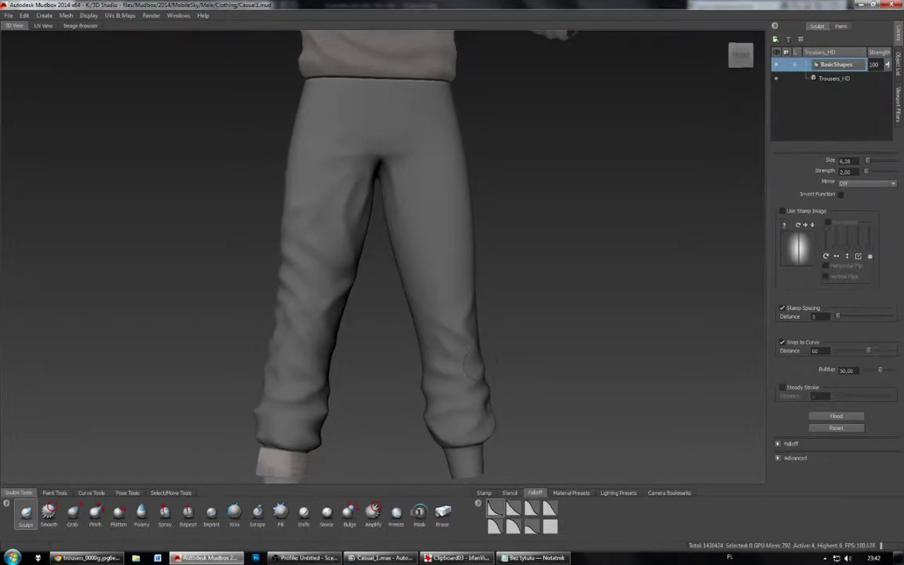
{"action": "left_click_drag", "start_coordinate": [474, 364], "coordinate": [406, 347], "text": "alt"}
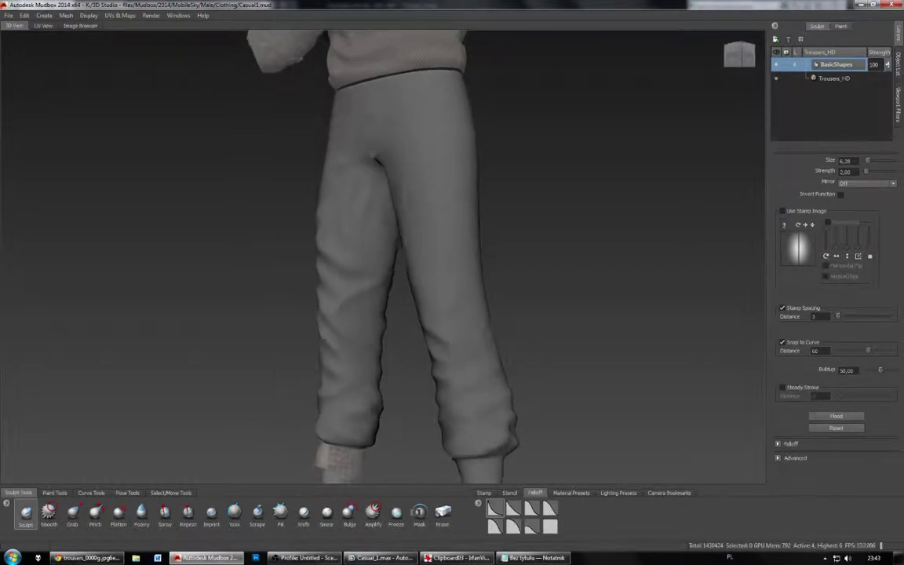
{"action": "left_click_drag", "start_coordinate": [471, 324], "coordinate": [534, 302], "text": "alt"}
{"action": "left_click_drag", "start_coordinate": [441, 253], "coordinate": [438, 278], "text": "alt"}
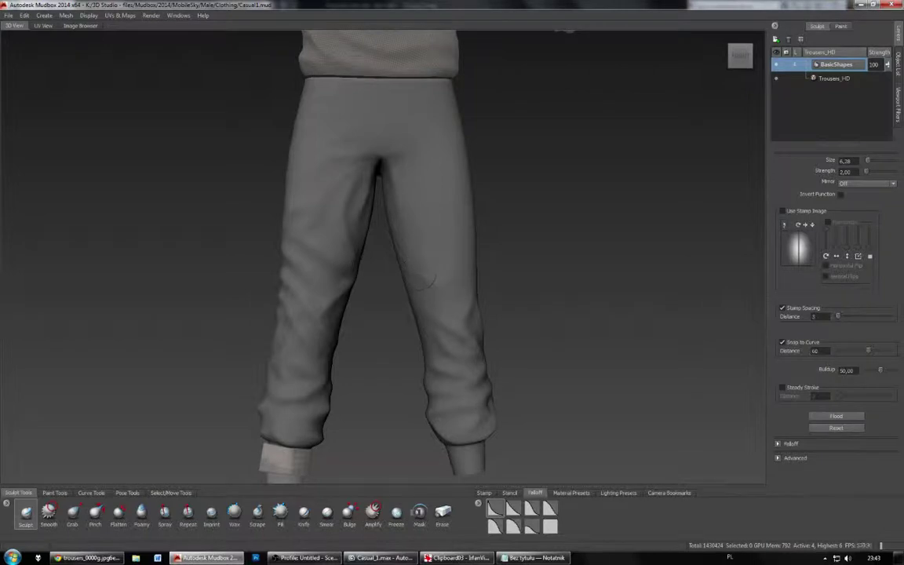
{"action": "mouse_move", "coordinate": [416, 255]}
{"action": "left_mouse_down", "text": "alt"}
{"action": "mouse_move", "coordinate": [357, 256]}
{"action": "mouse_move", "coordinate": [418, 278]}
{"action": "mouse_move", "coordinate": [417, 268]}
{"action": "mouse_move", "coordinate": [353, 270]}
{"action": "left_mouse_up", "text": "alt"}
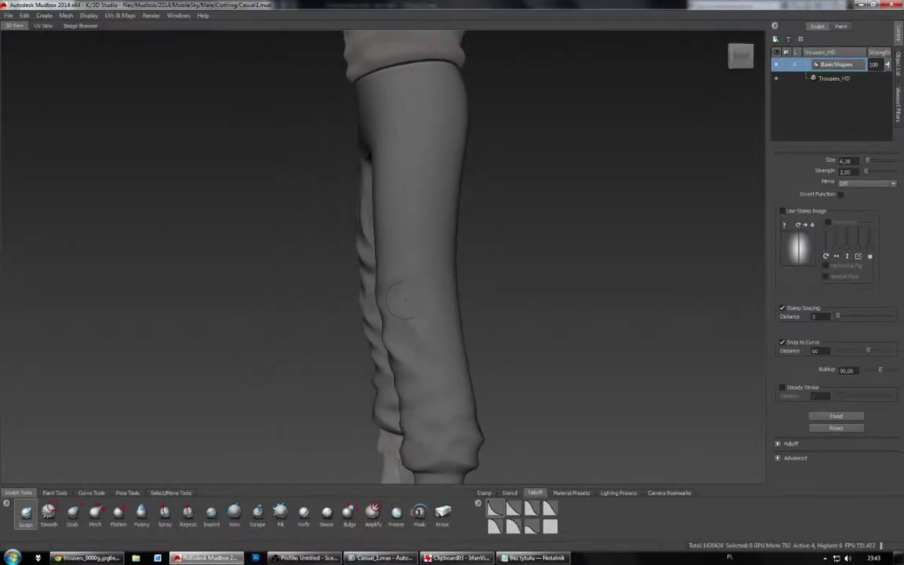
Step: Sculpt folds across the back of the same leg's calf, continuing the stacked folds above the hem
{"action": "left_click_drag", "start_coordinate": [424, 303], "coordinate": [349, 318], "text": "alt"}
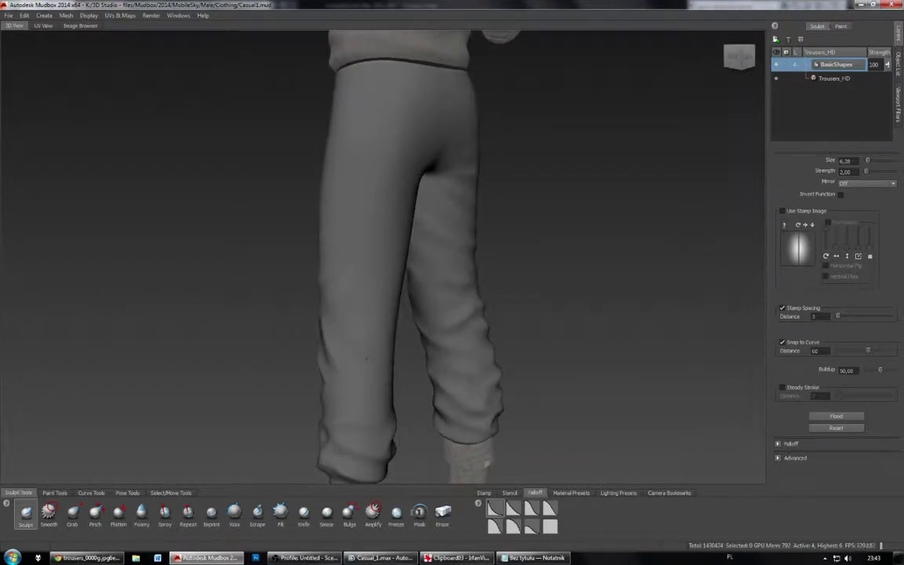
{"action": "left_click_drag", "start_coordinate": [383, 363], "coordinate": [300, 354], "text": "alt"}
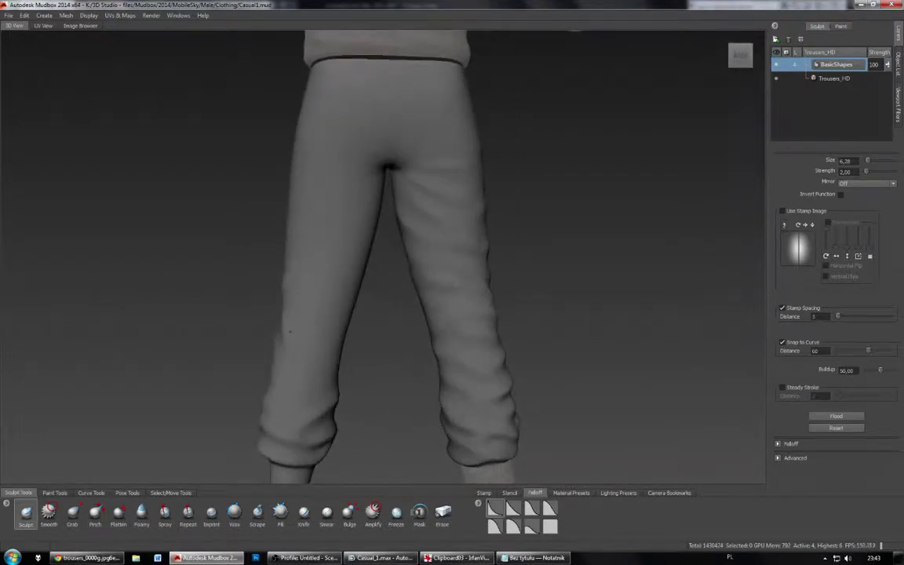
{"action": "mouse_move", "coordinate": [292, 366]}
{"action": "left_mouse_down", "text": "alt"}
{"action": "mouse_move", "coordinate": [288, 388]}
{"action": "mouse_move", "coordinate": [310, 398]}
{"action": "mouse_move", "coordinate": [365, 396]}
{"action": "mouse_move", "coordinate": [279, 425]}
{"action": "mouse_move", "coordinate": [312, 429]}
{"action": "left_mouse_up", "text": "alt"}
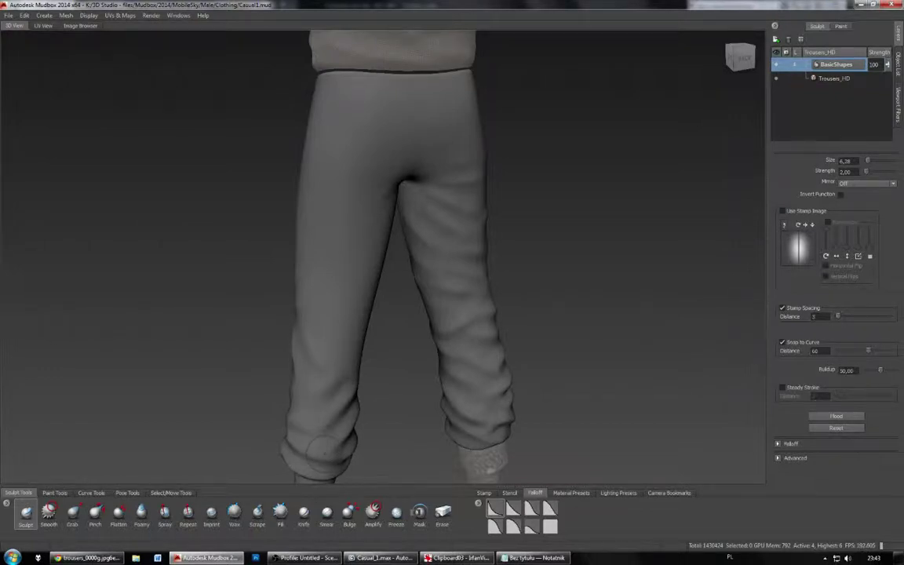
{"action": "mouse_move", "coordinate": [319, 439]}
{"action": "left_mouse_down", "text": "alt"}
{"action": "mouse_move", "coordinate": [311, 401]}
{"action": "mouse_move", "coordinate": [277, 438]}
{"action": "mouse_move", "coordinate": [305, 442]}
{"action": "left_mouse_up", "text": "alt"}
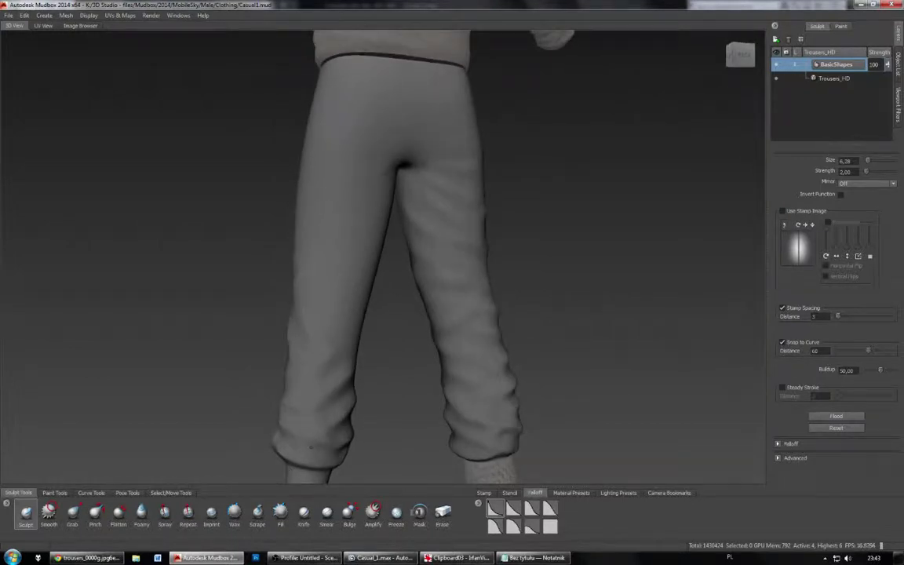
{"action": "left_click_drag", "start_coordinate": [311, 446], "coordinate": [253, 445], "text": "alt"}
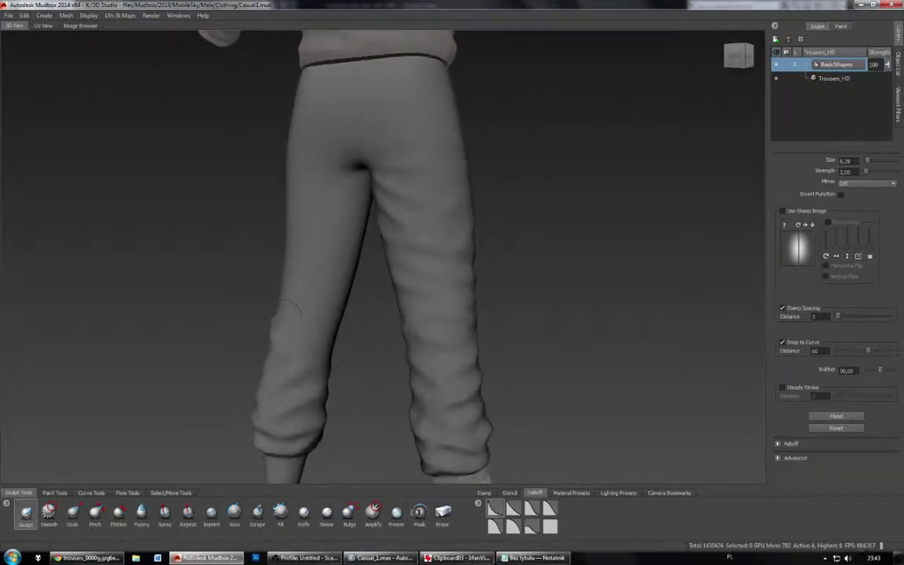
Step: Sculpt a bulging fold across the back of the same knee and around its inner side
{"action": "left_click_drag", "start_coordinate": [262, 273], "coordinate": [294, 274], "text": "alt"}
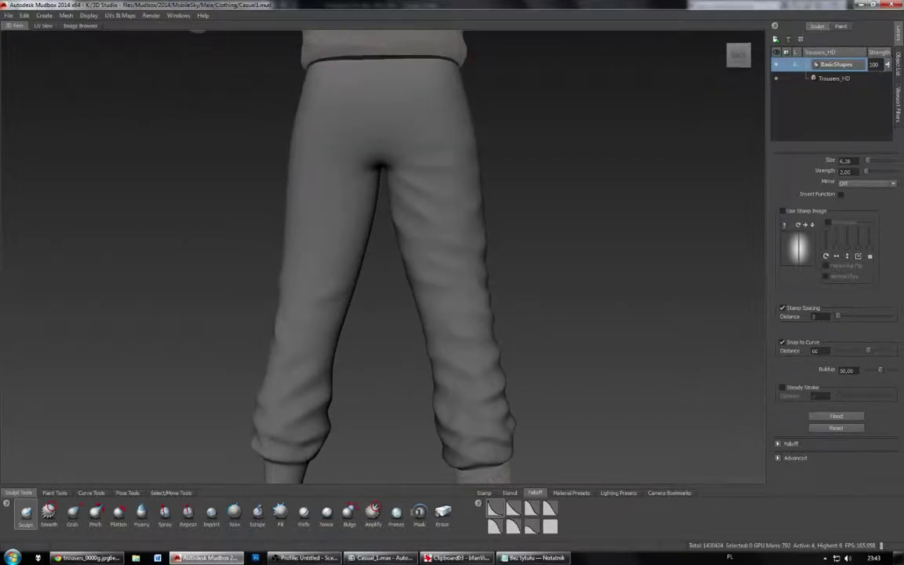
{"action": "left_click_drag", "start_coordinate": [317, 322], "coordinate": [281, 317], "text": "alt"}
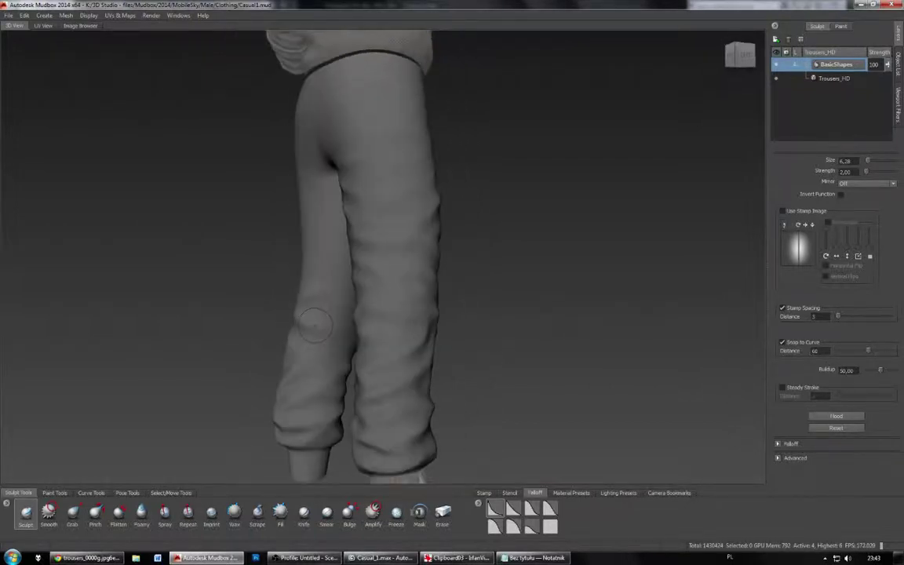
{"action": "left_click_drag", "start_coordinate": [331, 299], "coordinate": [331, 327], "text": "alt"}
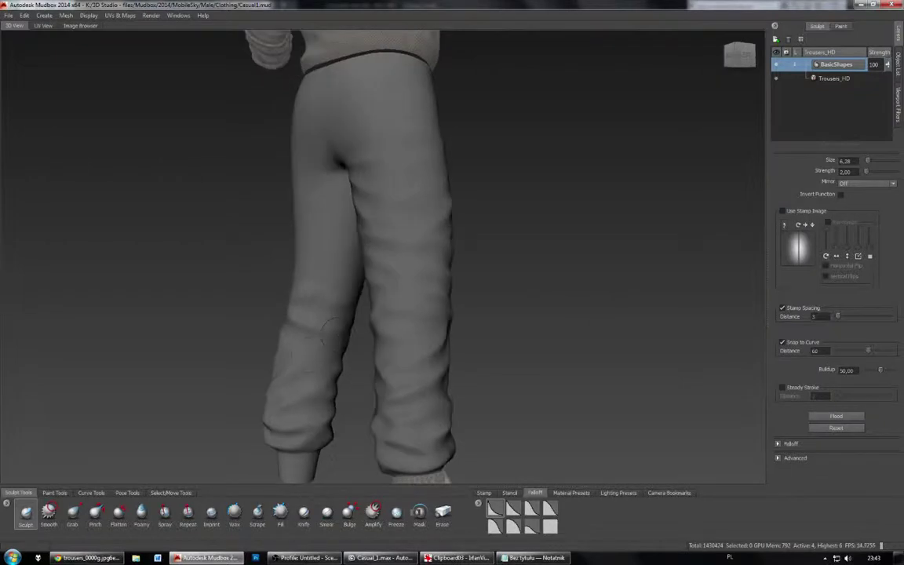
{"action": "left_click_drag", "start_coordinate": [285, 350], "coordinate": [193, 344], "text": "alt"}
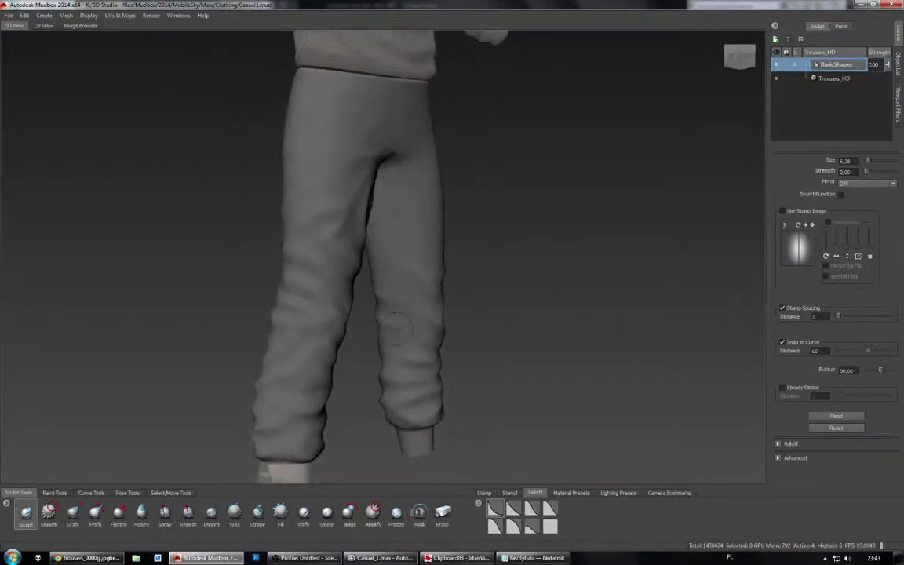
Step: Refine the folds around the inner side and back of the same knee, undoing the misplaced stroke on the inner side
{"action": "left_click_drag", "start_coordinate": [422, 359], "coordinate": [402, 356], "text": "alt"}
{"action": "left_click_drag", "start_coordinate": [391, 308], "coordinate": [422, 304]}
{"action": "key", "text": "ctrl+z"}
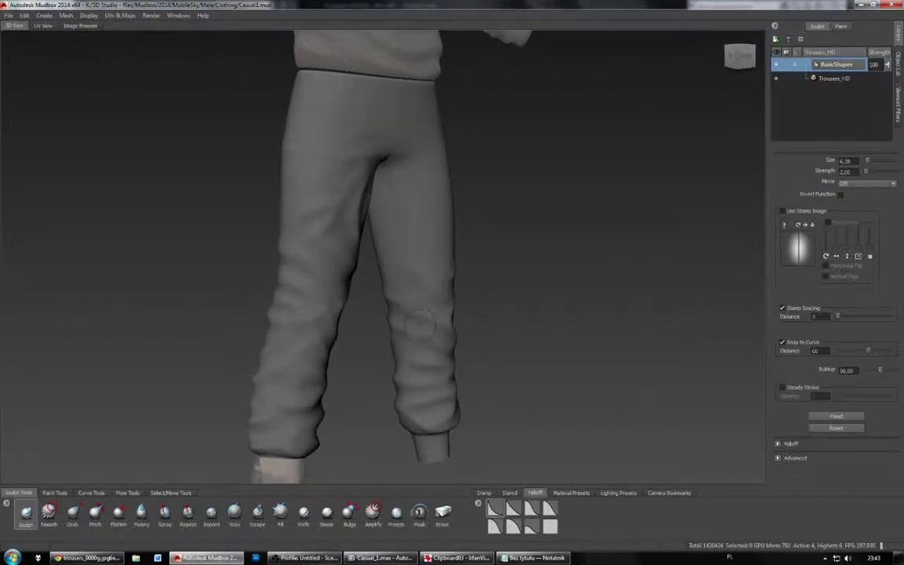
{"action": "left_click_drag", "start_coordinate": [487, 314], "coordinate": [537, 322], "text": "alt"}
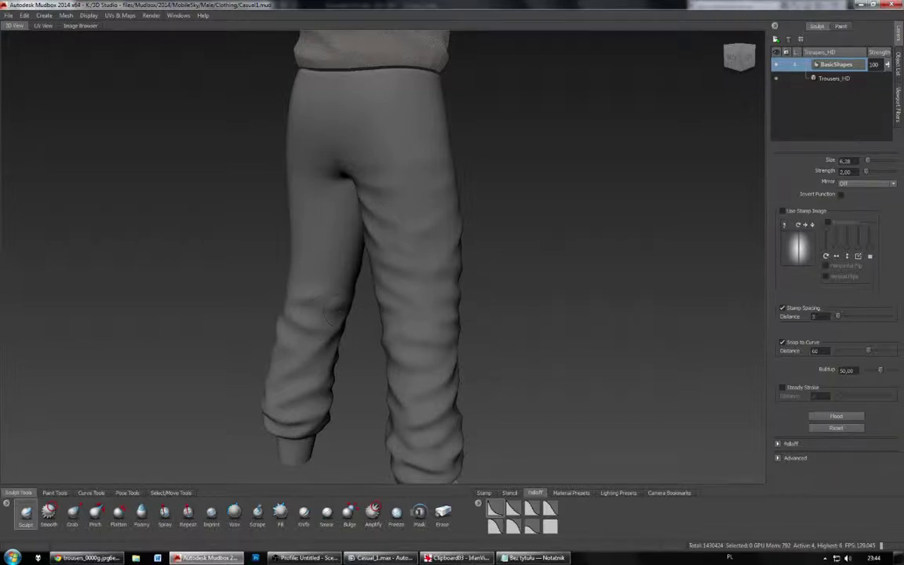
{"action": "left_click_drag", "start_coordinate": [303, 313], "coordinate": [353, 312], "text": "alt"}
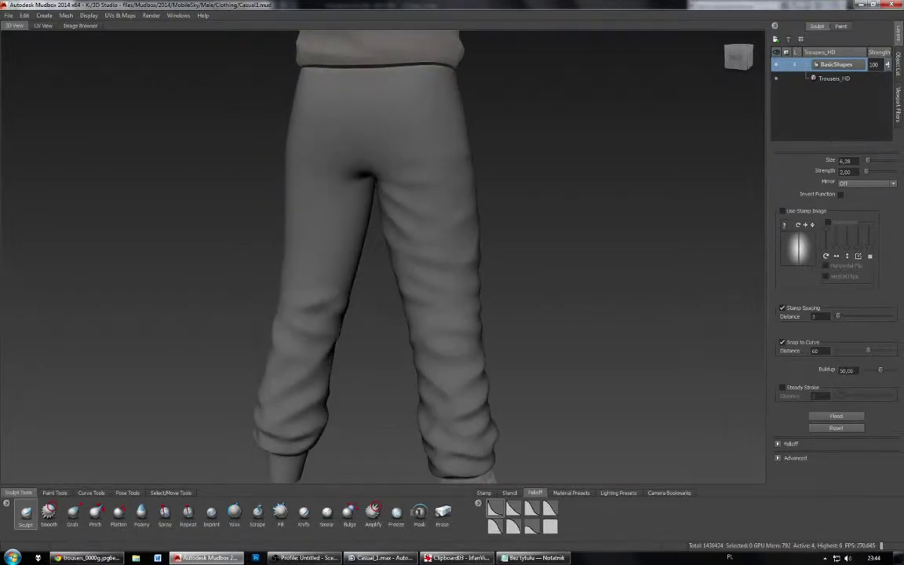
{"action": "mouse_move", "coordinate": [302, 353]}
{"action": "left_mouse_down", "text": "alt"}
{"action": "mouse_move", "coordinate": [316, 367]}
{"action": "mouse_move", "coordinate": [343, 326]}
{"action": "left_mouse_up", "text": "alt"}
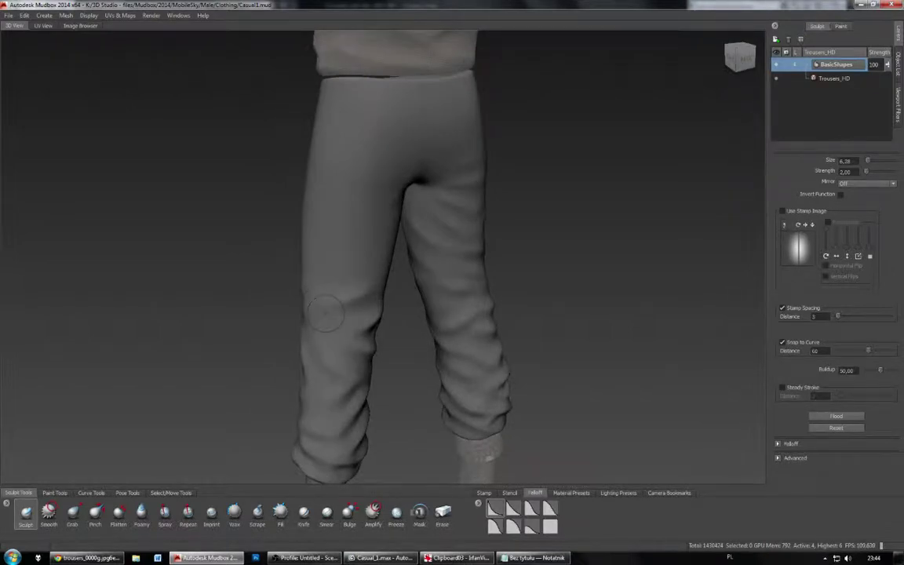
Step: Sculpt folds running from the crotch down the inner and front side of the same thigh
{"action": "mouse_move", "coordinate": [330, 314]}
{"action": "left_mouse_down", "text": "alt"}
{"action": "mouse_move", "coordinate": [298, 273]}
{"action": "mouse_move", "coordinate": [306, 257]}
{"action": "mouse_move", "coordinate": [377, 268]}
{"action": "mouse_move", "coordinate": [569, 266]}
{"action": "mouse_move", "coordinate": [522, 275]}
{"action": "left_mouse_up", "text": "alt"}
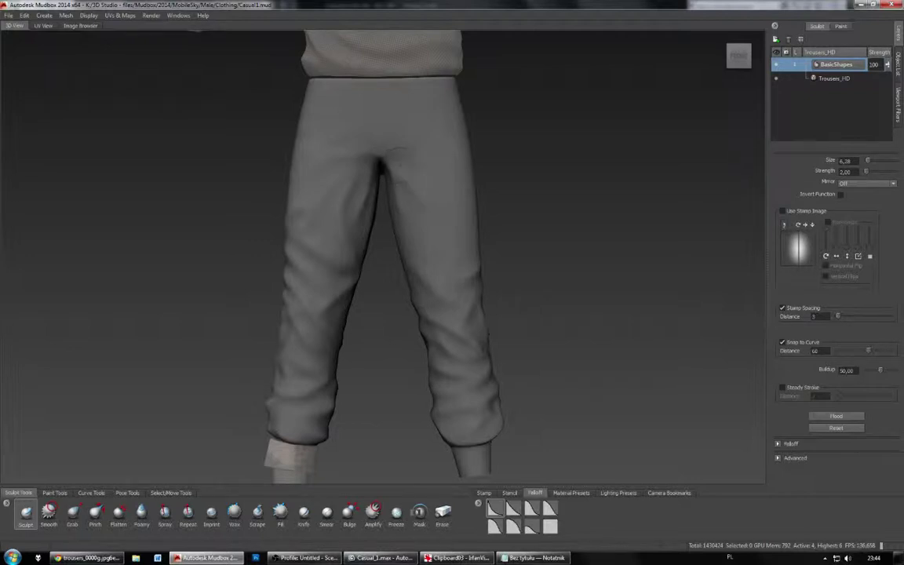
{"action": "left_click_drag", "start_coordinate": [401, 206], "coordinate": [432, 193], "text": "alt"}
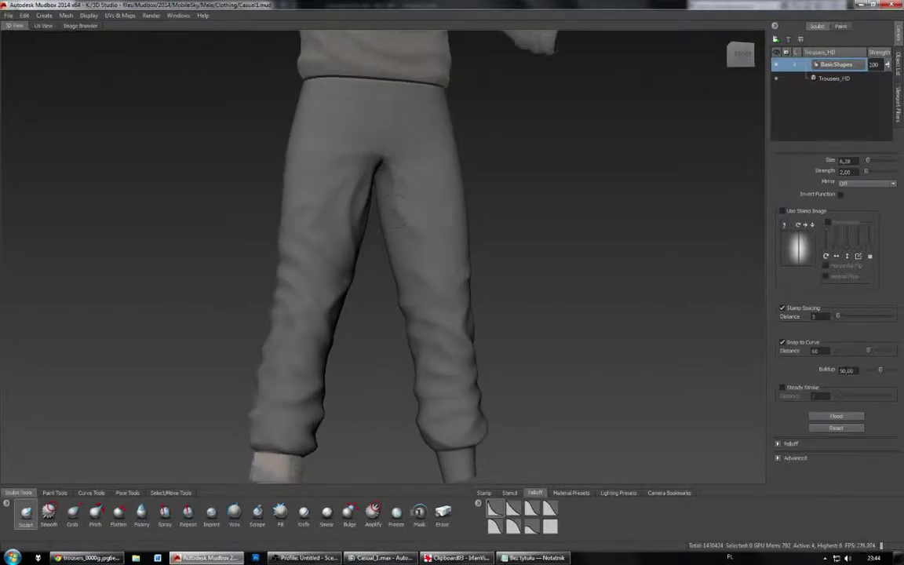
{"action": "left_click_drag", "start_coordinate": [385, 224], "coordinate": [347, 239], "text": "alt"}
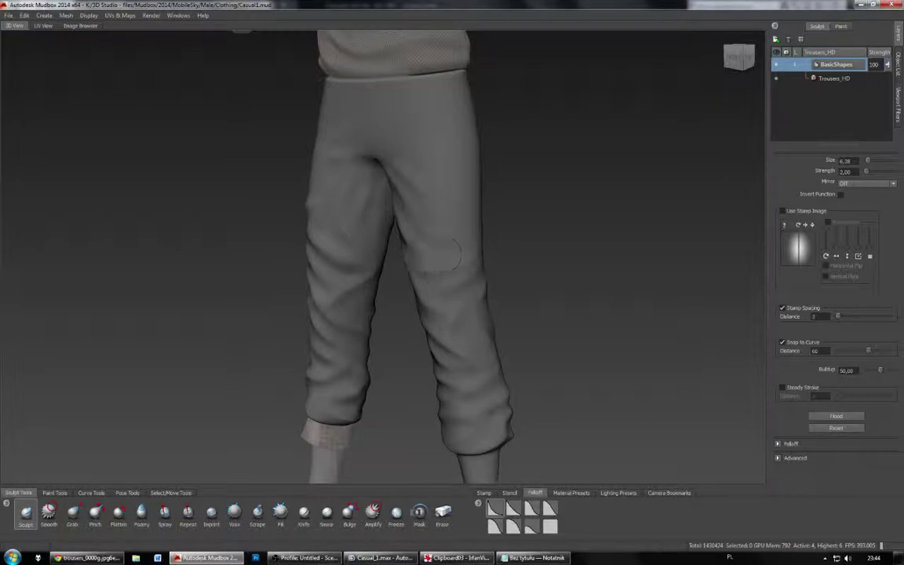
{"action": "left_click_drag", "start_coordinate": [453, 241], "coordinate": [400, 238], "text": "alt"}
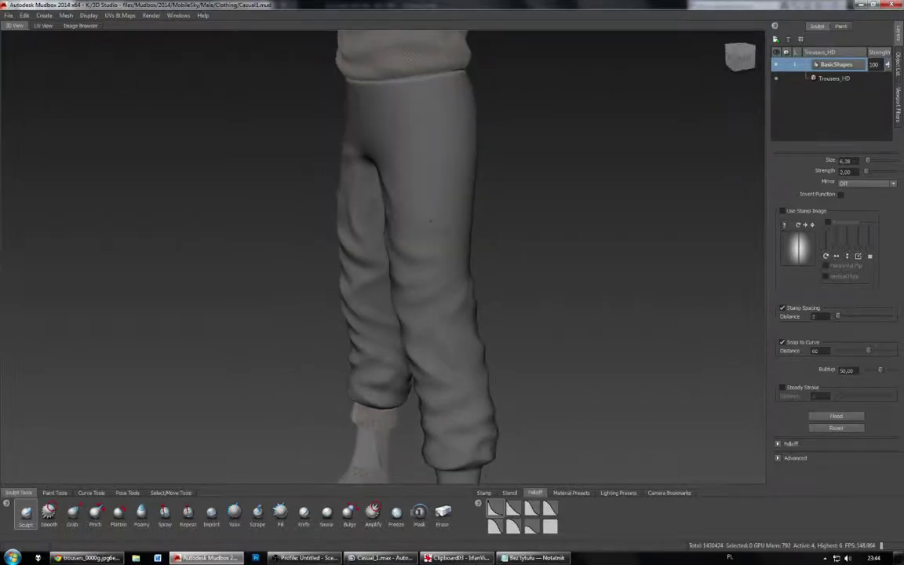
Step: Sculpt diagonal folds across the back of the same thigh, fanning out from below the crotch
{"action": "left_click_drag", "start_coordinate": [465, 239], "coordinate": [245, 226], "text": "alt"}
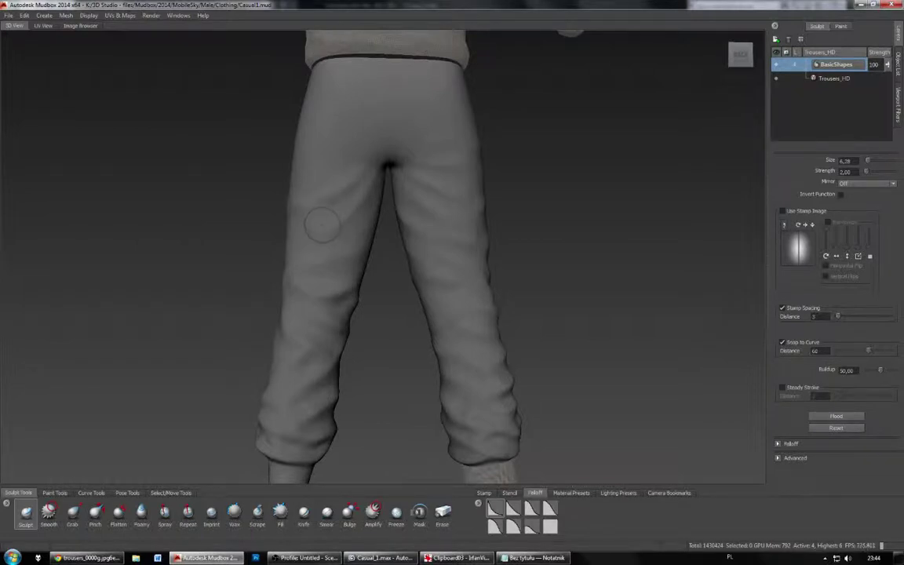
{"action": "left_click_drag", "start_coordinate": [393, 259], "coordinate": [451, 257], "text": "alt"}
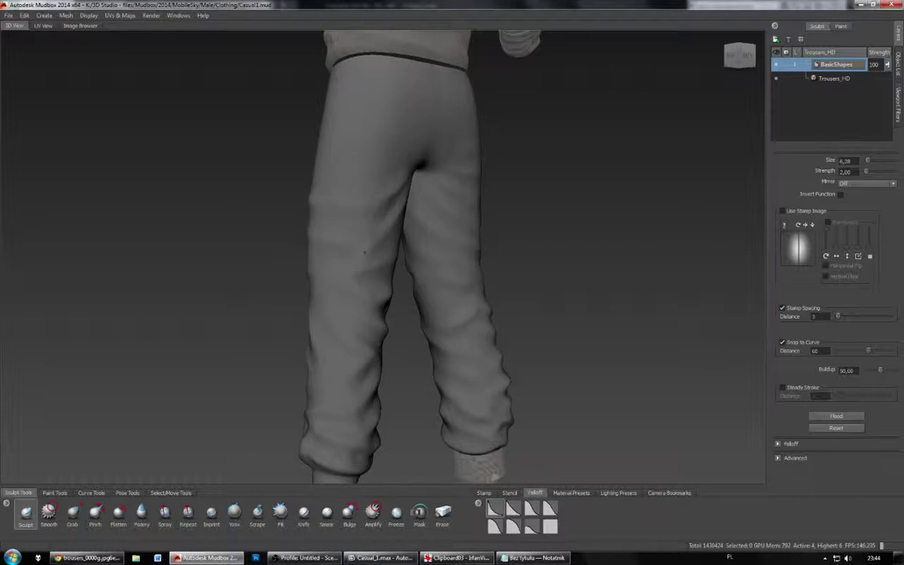
{"action": "left_click_drag", "start_coordinate": [326, 265], "coordinate": [268, 257], "text": "alt"}
{"action": "left_click_drag", "start_coordinate": [354, 223], "coordinate": [397, 250], "text": "alt"}
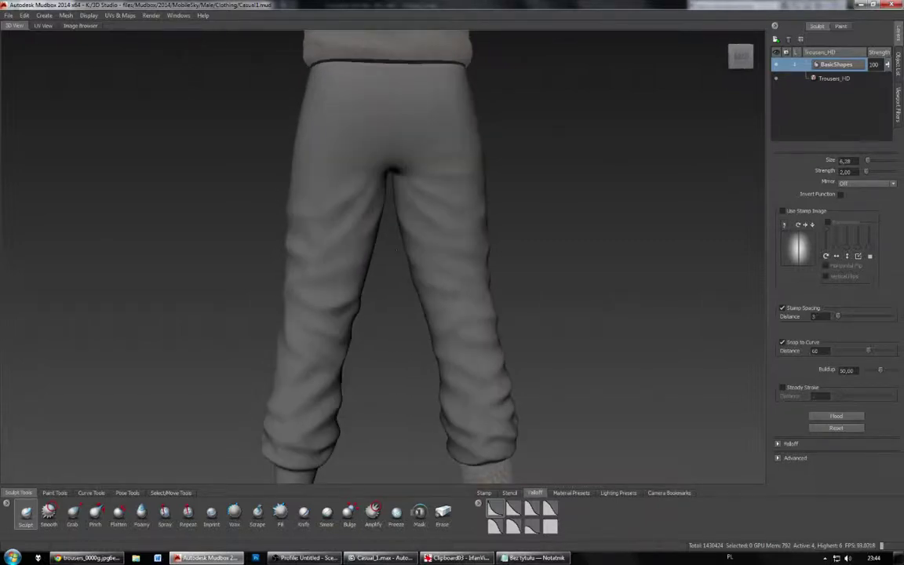
Step: Extend the thigh folds around the outer side of the same leg and up towards the hip
{"action": "left_click_drag", "start_coordinate": [303, 190], "coordinate": [381, 199], "text": "alt"}
{"action": "left_click_drag", "start_coordinate": [385, 267], "coordinate": [503, 267], "text": "alt"}
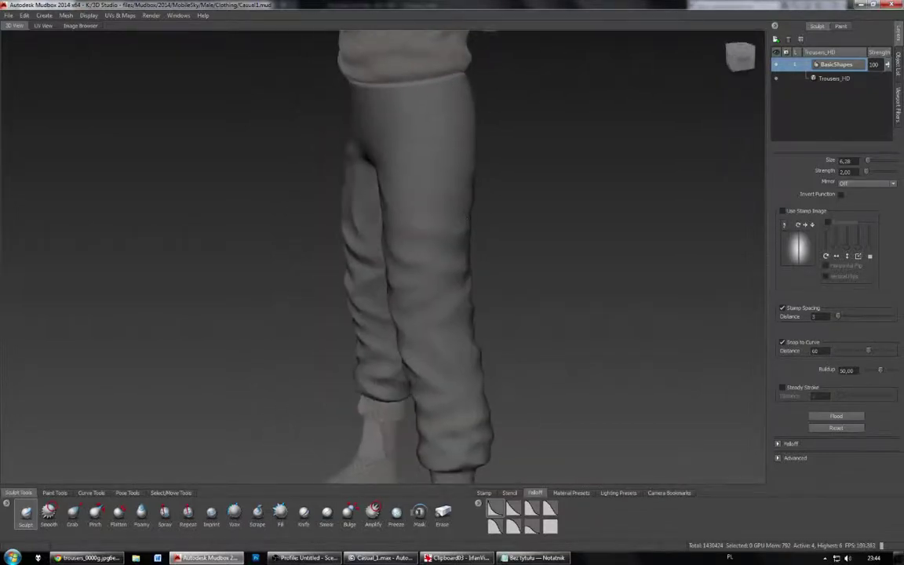
{"action": "left_click_drag", "start_coordinate": [395, 205], "coordinate": [377, 185], "text": "alt"}
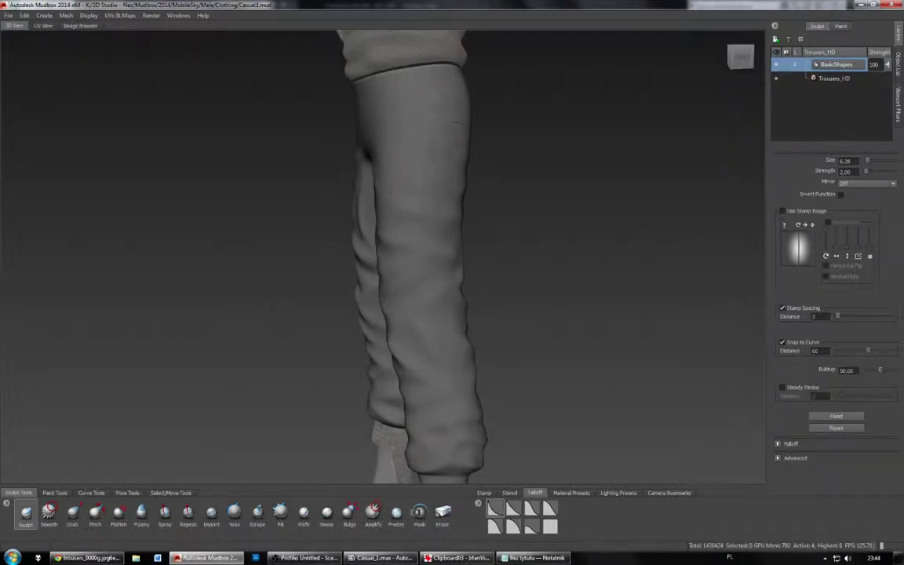
{"action": "mouse_move", "coordinate": [385, 185]}
{"action": "left_mouse_down", "text": "alt"}
{"action": "mouse_move", "coordinate": [502, 173]}
{"action": "mouse_move", "coordinate": [447, 153]}
{"action": "mouse_move", "coordinate": [445, 143]}
{"action": "left_mouse_up", "text": "alt"}
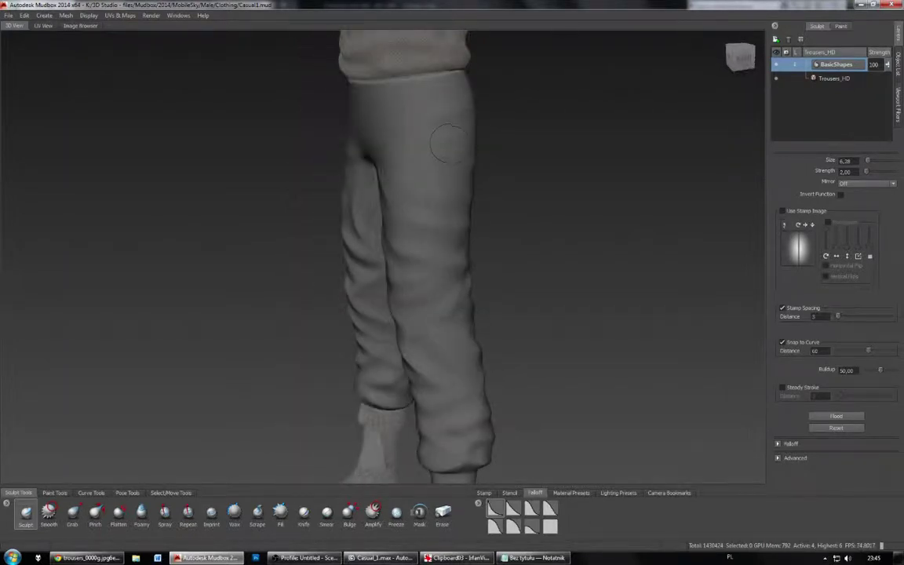
{"action": "left_click_drag", "start_coordinate": [400, 222], "coordinate": [463, 163], "text": "alt"}
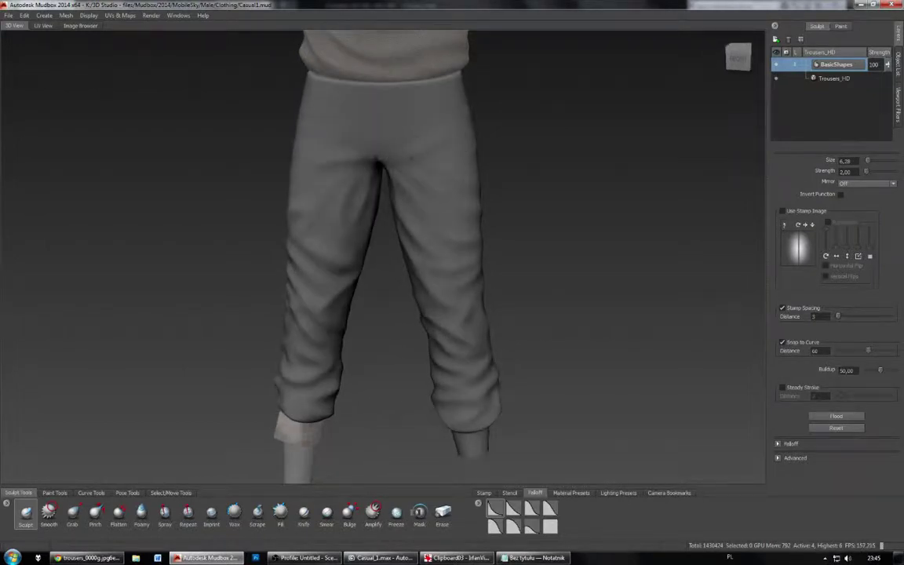
Step: Sculpt soft folds around the crotch and across the front of the hips
{"action": "mouse_move", "coordinate": [463, 169]}
{"action": "left_mouse_down", "text": "alt"}
{"action": "mouse_move", "coordinate": [357, 189]}
{"action": "mouse_move", "coordinate": [396, 188]}
{"action": "mouse_move", "coordinate": [463, 166]}
{"action": "left_mouse_up", "text": "alt"}
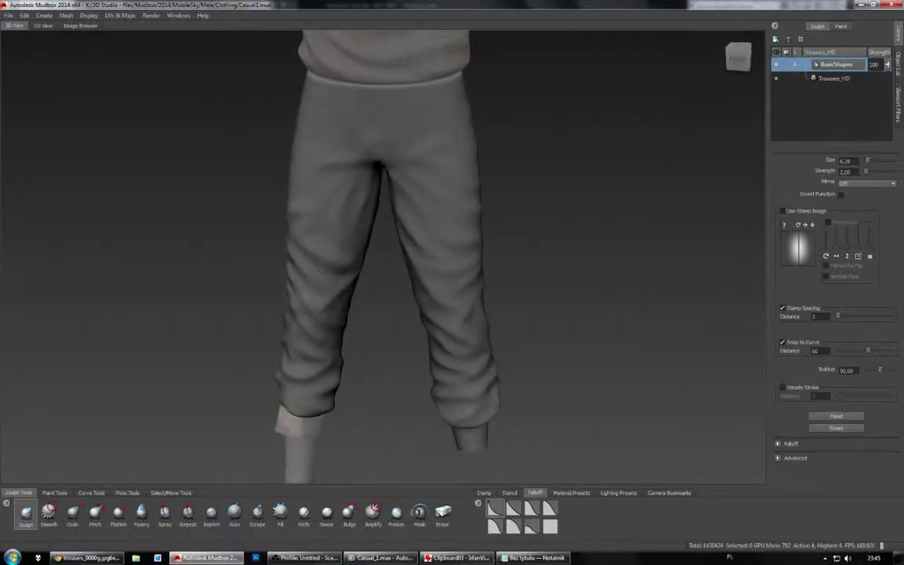
{"action": "mouse_move", "coordinate": [378, 166]}
{"action": "left_mouse_down", "text": "alt"}
{"action": "mouse_move", "coordinate": [386, 154]}
{"action": "mouse_move", "coordinate": [375, 148]}
{"action": "mouse_move", "coordinate": [371, 102]}
{"action": "left_mouse_up", "text": "alt"}
{"action": "mouse_move", "coordinate": [374, 166]}
{"action": "left_mouse_down", "text": "alt"}
{"action": "mouse_move", "coordinate": [262, 262]}
{"action": "mouse_move", "coordinate": [372, 152]}
{"action": "mouse_move", "coordinate": [419, 181]}
{"action": "left_mouse_up", "text": "alt"}
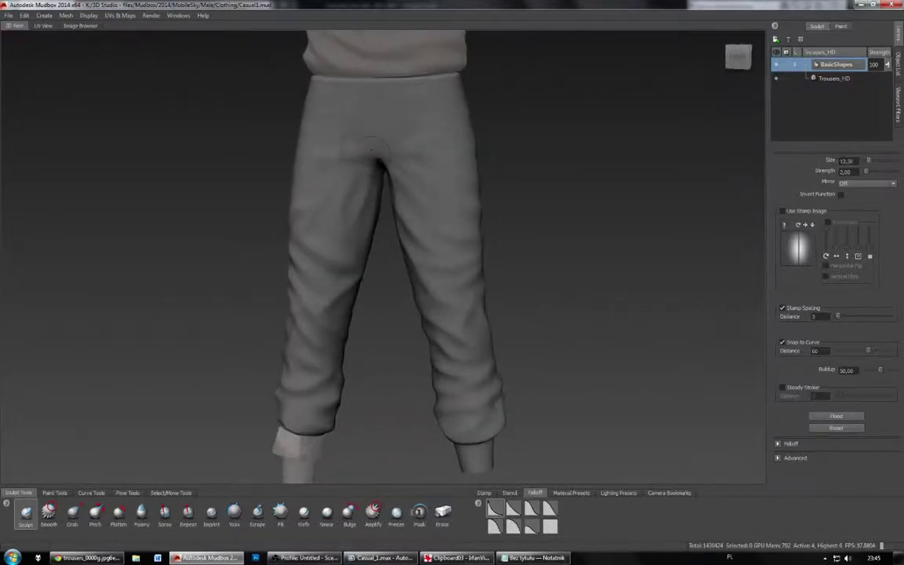
Step: Deepen the crotch area with the third falloff preset and a brush size of 9.08, comparing the shape with and without the last stroke
{"action": "left_click", "coordinate": [533, 508]}
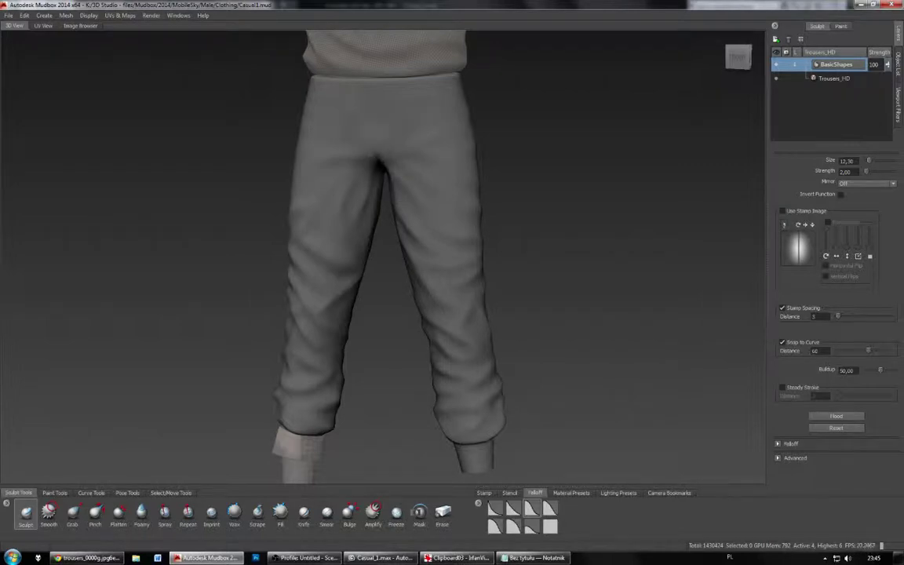
{"action": "mouse_move", "coordinate": [377, 153]}
{"action": "left_mouse_down"}
{"action": "mouse_move", "coordinate": [350, 153]}
{"action": "mouse_move", "coordinate": [378, 130]}
{"action": "left_mouse_up"}
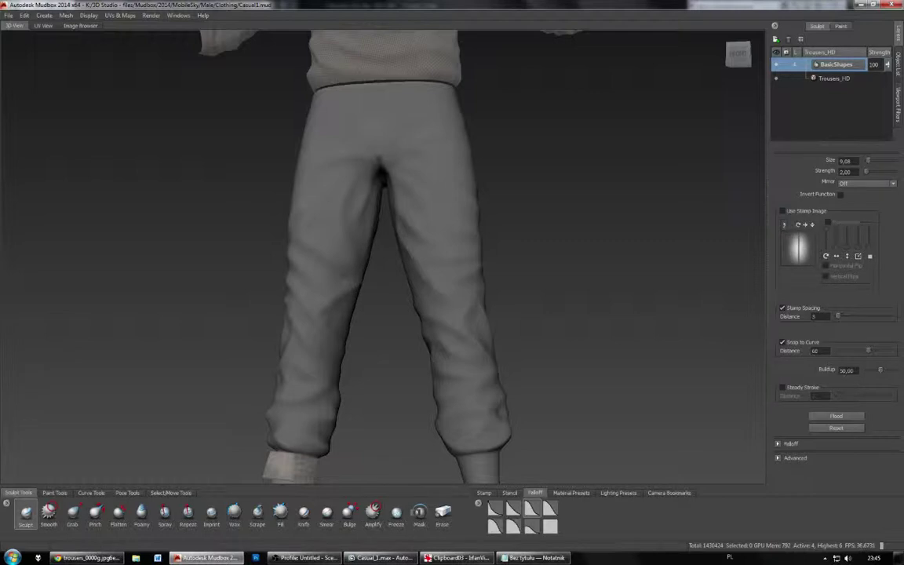
{"action": "mouse_move", "coordinate": [381, 169]}
{"action": "left_mouse_down", "text": "alt"}
{"action": "mouse_move", "coordinate": [310, 196]}
{"action": "mouse_move", "coordinate": [395, 235]}
{"action": "left_mouse_up", "text": "alt"}
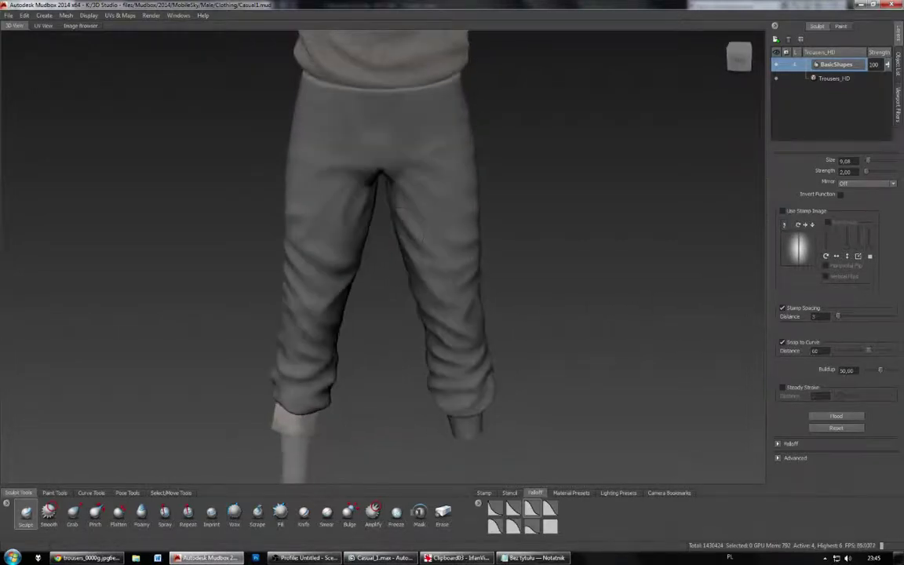
{"action": "key", "text": "ctrl+z"}
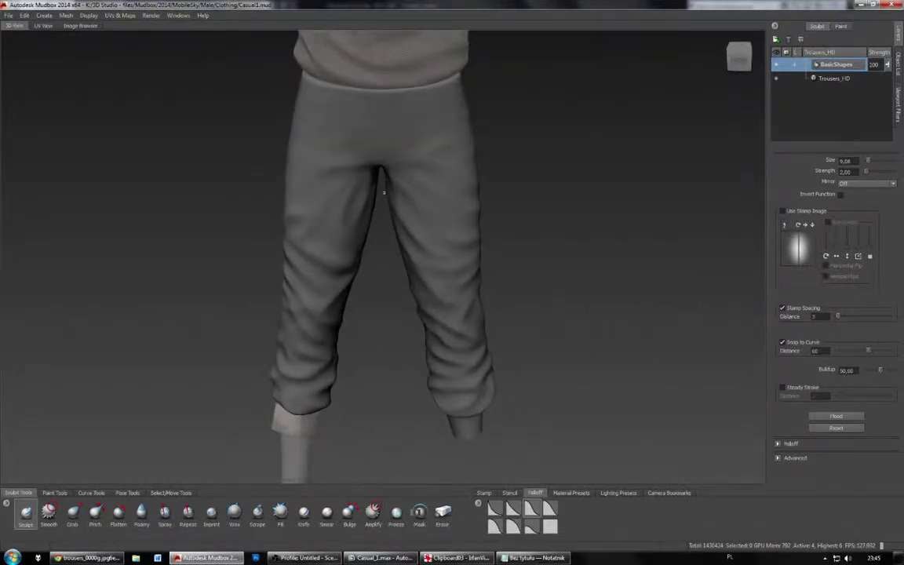
{"action": "key", "text": "ctrl+y"}
{"action": "left_click_drag", "start_coordinate": [659, 22], "coordinate": [550, 13], "text": "alt"}
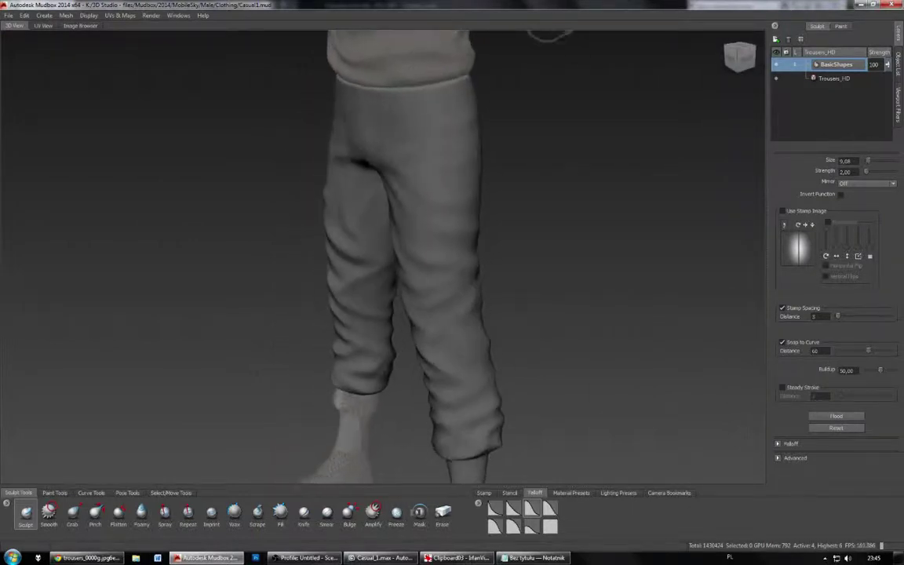
Step: Refine the crease and surrounding folds at the front of the crotch with a smaller brush, trying the second falloff preset
{"action": "mouse_move", "coordinate": [416, 153]}
{"action": "left_mouse_down", "text": "alt"}
{"action": "mouse_move", "coordinate": [443, 154]}
{"action": "mouse_move", "coordinate": [410, 165]}
{"action": "left_mouse_up", "text": "alt"}
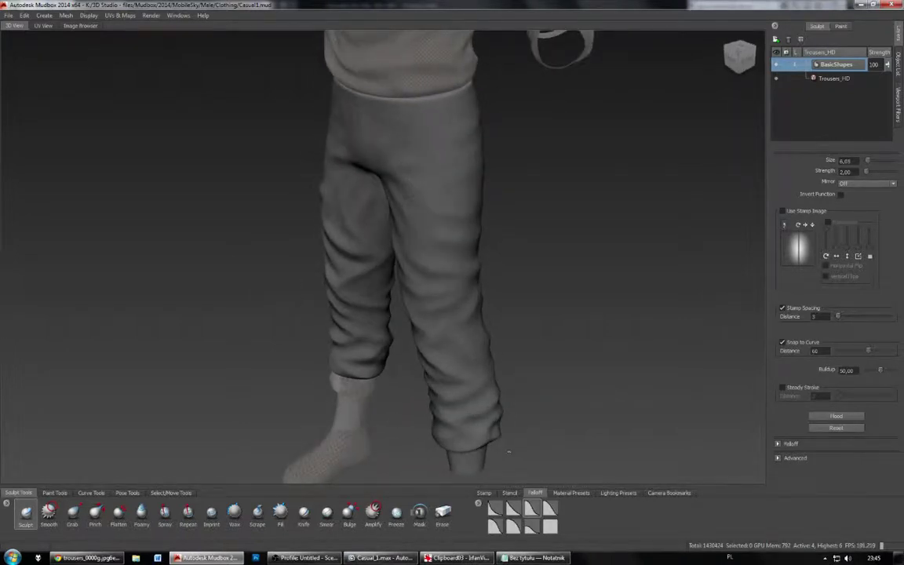
{"action": "left_click", "coordinate": [514, 508]}
{"action": "left_click_drag", "start_coordinate": [369, 118], "coordinate": [404, 114], "text": "alt"}
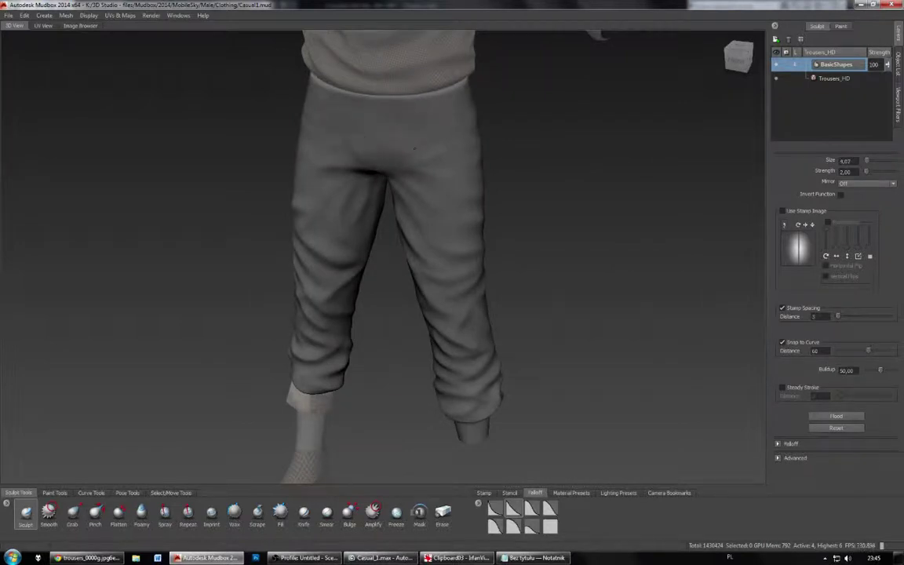
{"action": "left_click_drag", "start_coordinate": [386, 186], "coordinate": [320, 157], "text": "alt"}
Step: Sculpt a soft crease around the hips just below the waist edge with the third falloff preset and a brush size of 4.17
{"action": "left_click_drag", "start_coordinate": [440, 149], "coordinate": [390, 142], "text": "alt"}
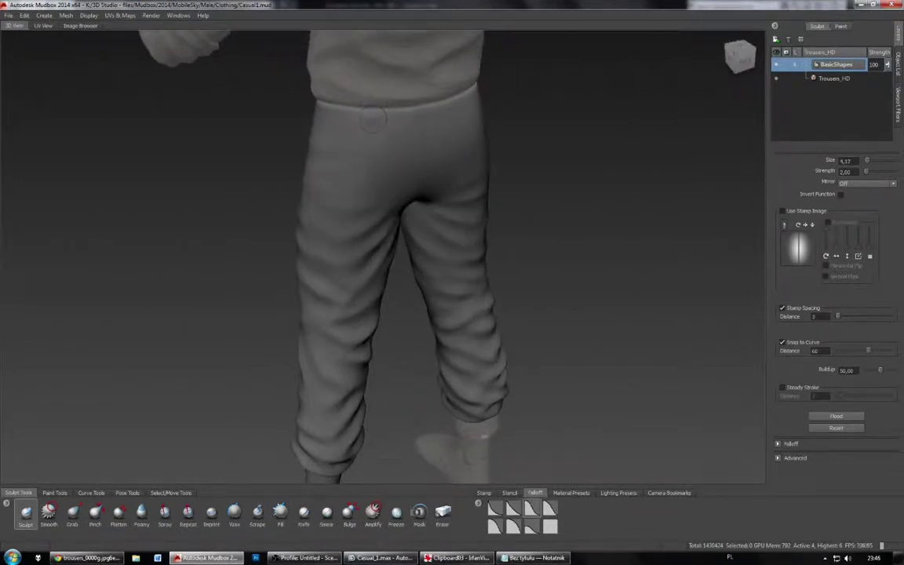
{"action": "mouse_move", "coordinate": [339, 115]}
{"action": "left_mouse_down"}
{"action": "mouse_move", "coordinate": [382, 119]}
{"action": "mouse_move", "coordinate": [398, 105]}
{"action": "mouse_move", "coordinate": [373, 126]}
{"action": "mouse_move", "coordinate": [302, 108]}
{"action": "mouse_move", "coordinate": [212, 113]}
{"action": "left_mouse_up"}
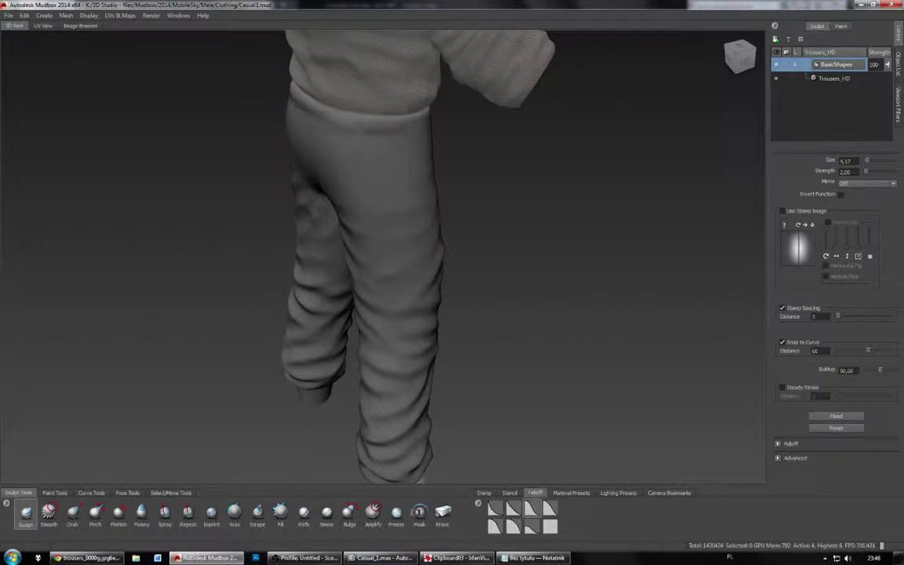
{"action": "left_click_drag", "start_coordinate": [392, 126], "coordinate": [251, 123], "text": "alt"}
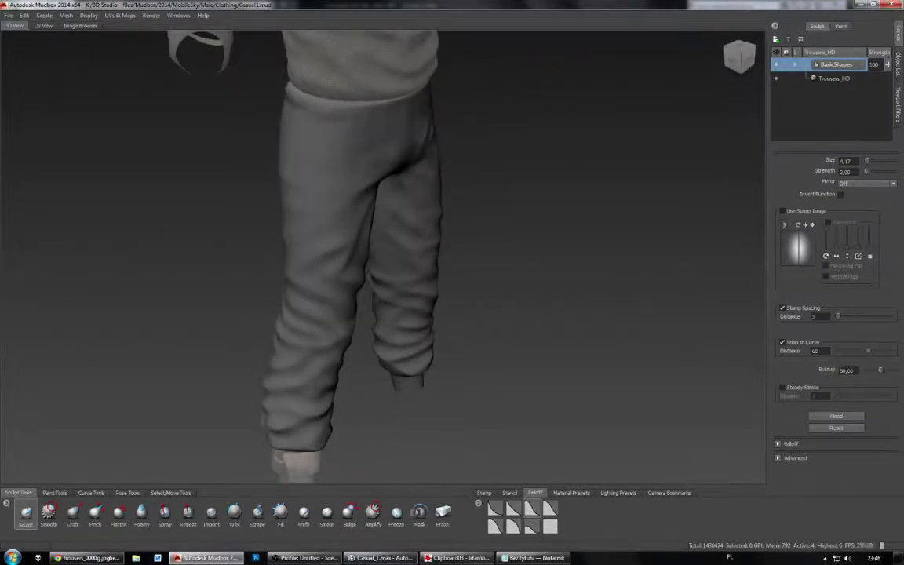
{"action": "left_click_drag", "start_coordinate": [328, 104], "coordinate": [304, 81], "text": "alt"}
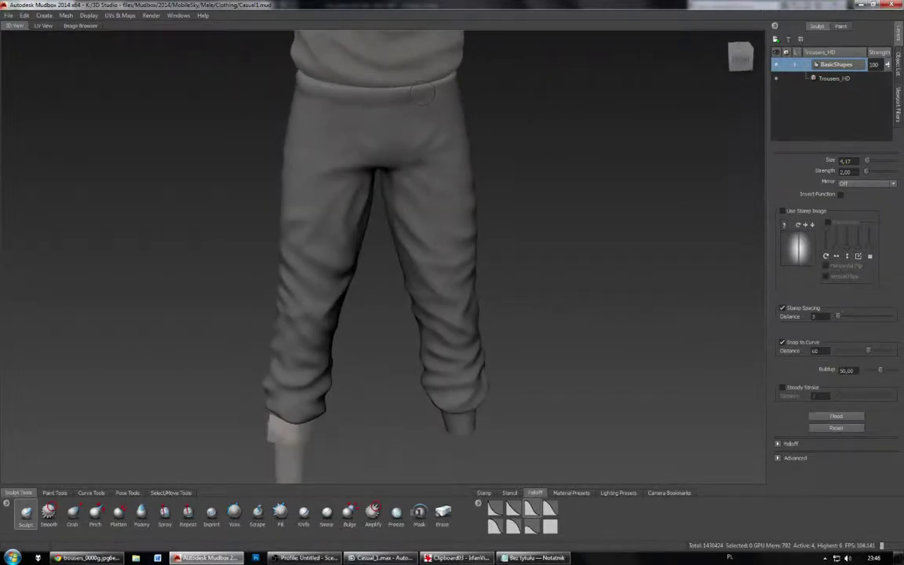
{"action": "left_click_drag", "start_coordinate": [373, 89], "coordinate": [314, 111], "text": "alt"}
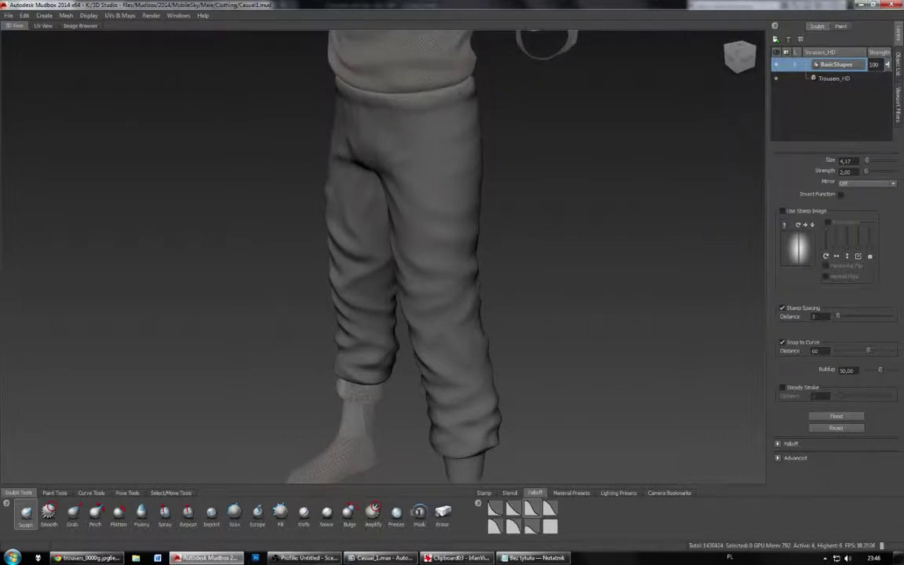
{"action": "left_click_drag", "start_coordinate": [401, 101], "coordinate": [495, 99], "text": "alt"}
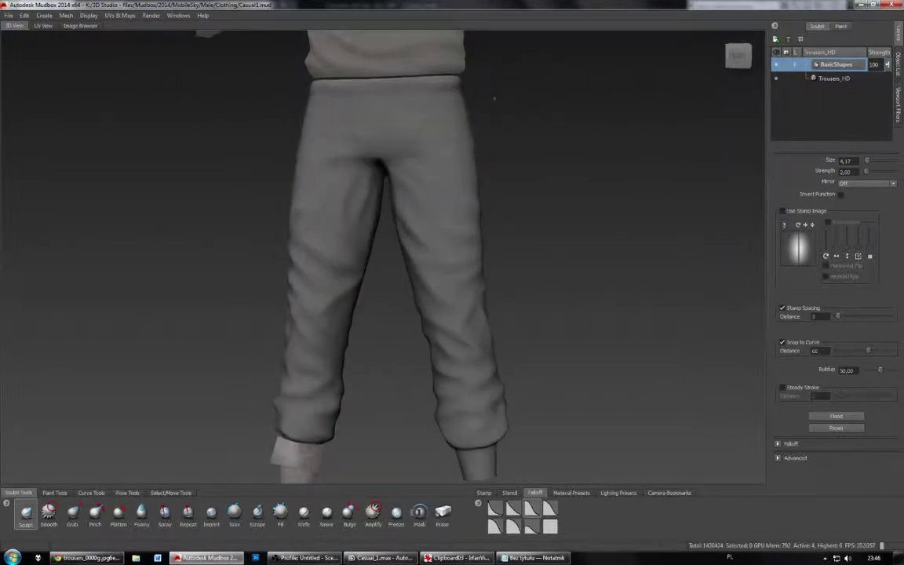
Step: Examine the overall shape and fold pattern of the trousers from all sides at a greater distance
{"action": "scroll", "coordinate": [448, 117], "scroll_direction": "down", "scroll_amount": 5}
{"action": "left_click_drag", "start_coordinate": [448, 117], "coordinate": [732, 118], "text": "alt"}
{"action": "middle_click_drag", "start_coordinate": [732, 118], "coordinate": [607, 167], "text": "alt"}
{"action": "left_click_drag", "start_coordinate": [607, 167], "coordinate": [757, 192], "text": "alt"}
{"action": "middle_click_drag", "start_coordinate": [757, 193], "coordinate": [647, 165], "text": "alt"}
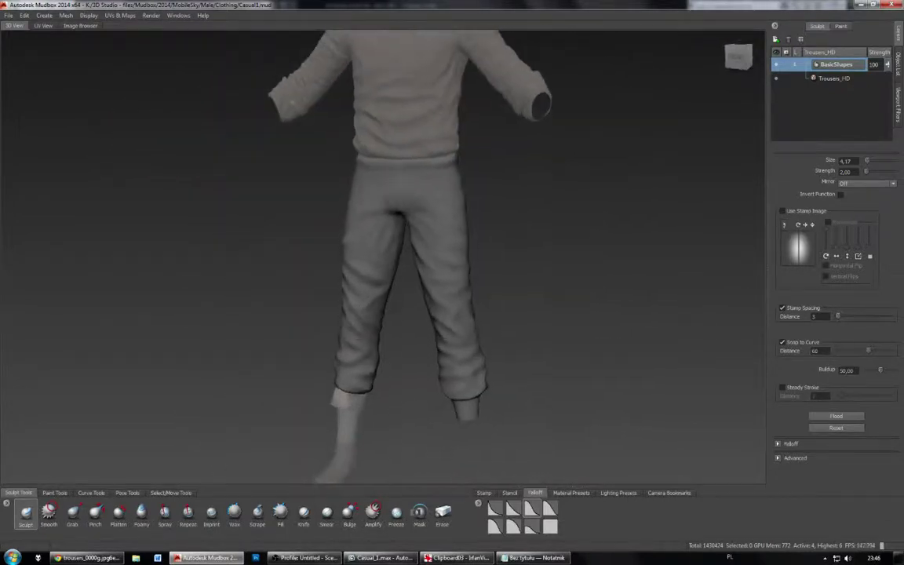
{"action": "left_click_drag", "start_coordinate": [539, 271], "coordinate": [562, 258], "text": "alt"}
{"action": "scroll", "coordinate": [561, 258], "scroll_direction": "up", "scroll_amount": 2}
{"action": "middle_click_drag", "start_coordinate": [561, 259], "coordinate": [535, 257], "text": "alt"}
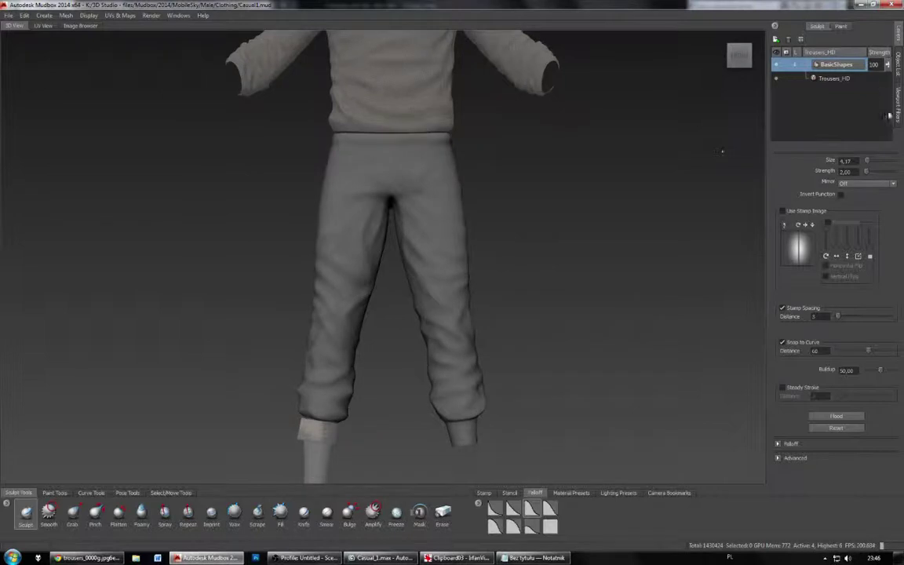
Step: Turn on the Tonemapper, Cavity Ambient Occlusion and Ambient Occlusion viewport filters and inspect the trouser folds from the side and back
{"action": "left_click", "coordinate": [900, 105]}
{"action": "left_click", "coordinate": [778, 55]}
{"action": "left_click", "coordinate": [778, 90]}
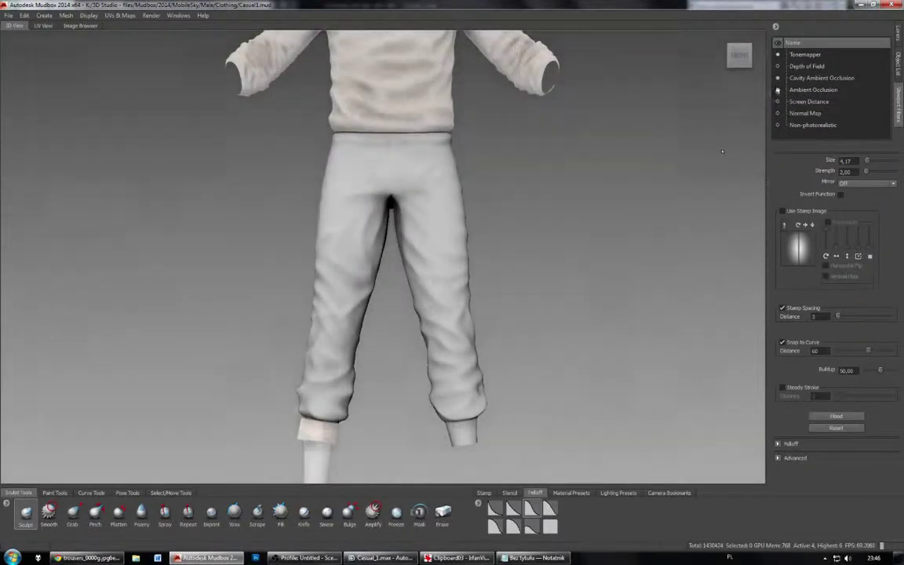
{"action": "left_click_drag", "start_coordinate": [580, 228], "coordinate": [702, 225], "text": "alt"}
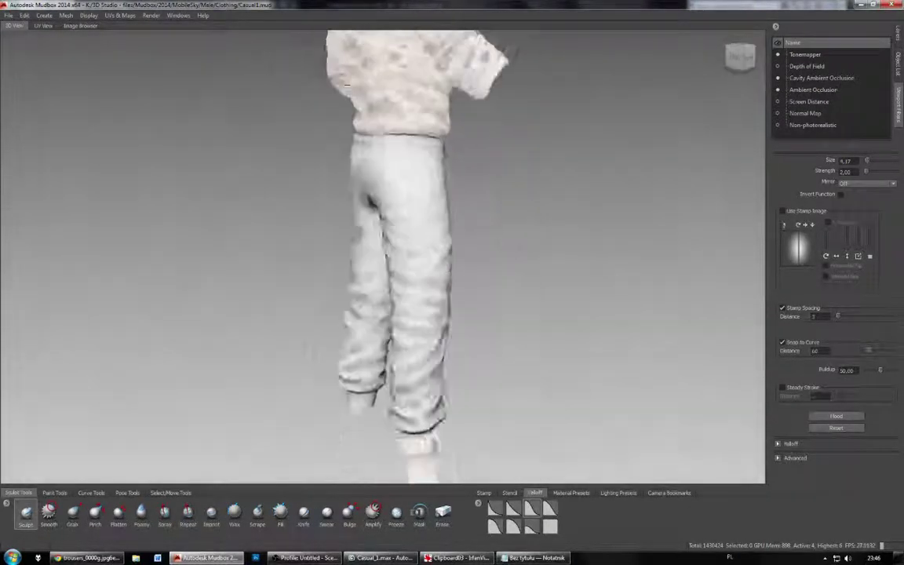
{"action": "left_click_drag", "start_coordinate": [506, 251], "coordinate": [561, 250], "text": "alt"}
Step: Raise the trousers' active subdivision level to 6 and check the folds from the back and front
{"action": "key", "text": "Page_Up"}
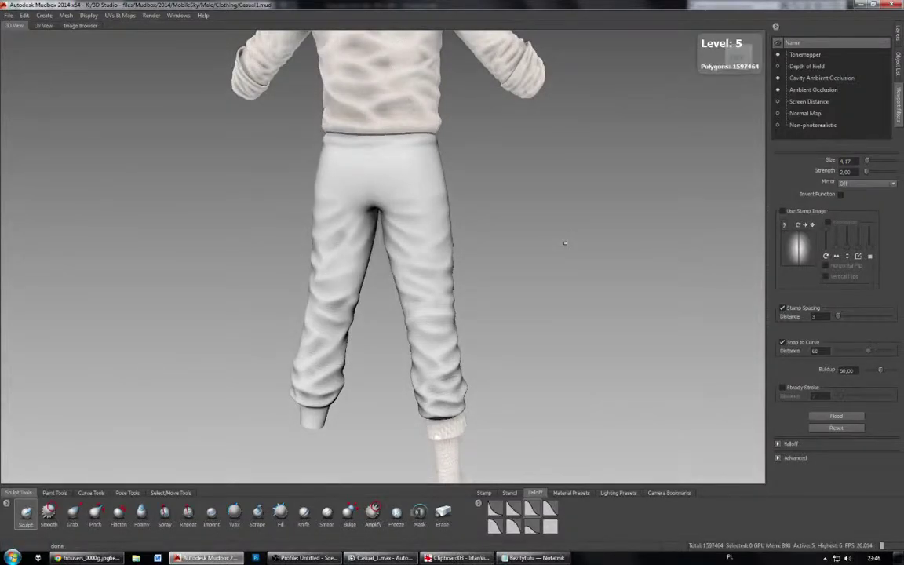
{"action": "key", "text": "Page_Up"}
{"action": "left_click_drag", "start_coordinate": [377, 253], "coordinate": [559, 253], "text": "alt"}
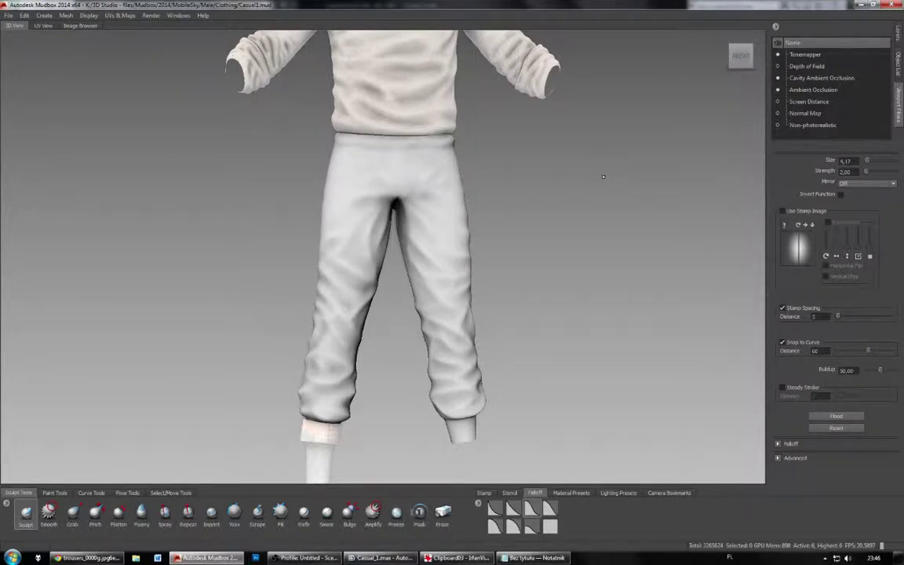
{"action": "left_click_drag", "start_coordinate": [558, 253], "coordinate": [549, 255], "text": "alt"}
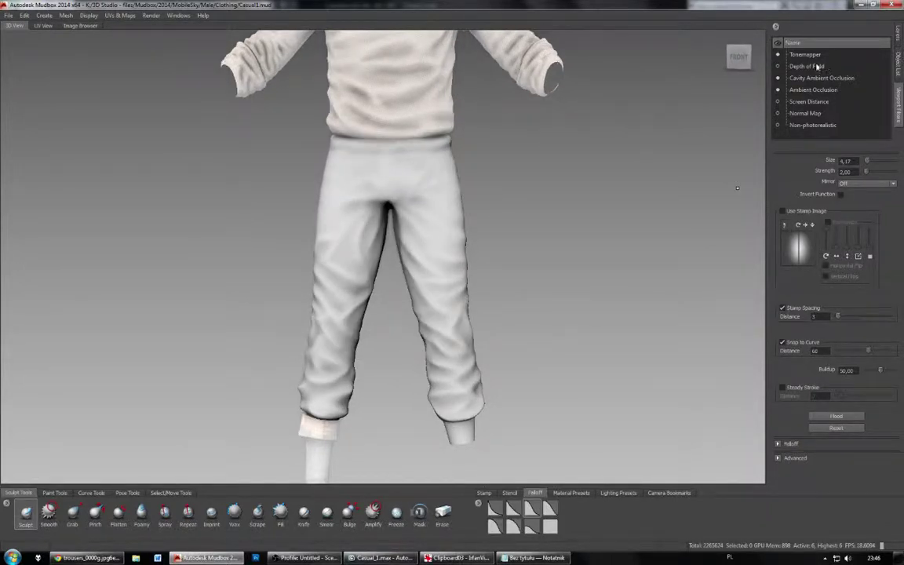
Step: Turn off the Ambient Occlusion, Cavity Ambient Occlusion and Tonemapper filters and return to the sculpt layers
{"action": "left_click", "coordinate": [778, 91]}
{"action": "left_click", "coordinate": [778, 78]}
{"action": "left_click", "coordinate": [778, 55]}
{"action": "left_click", "coordinate": [898, 34]}
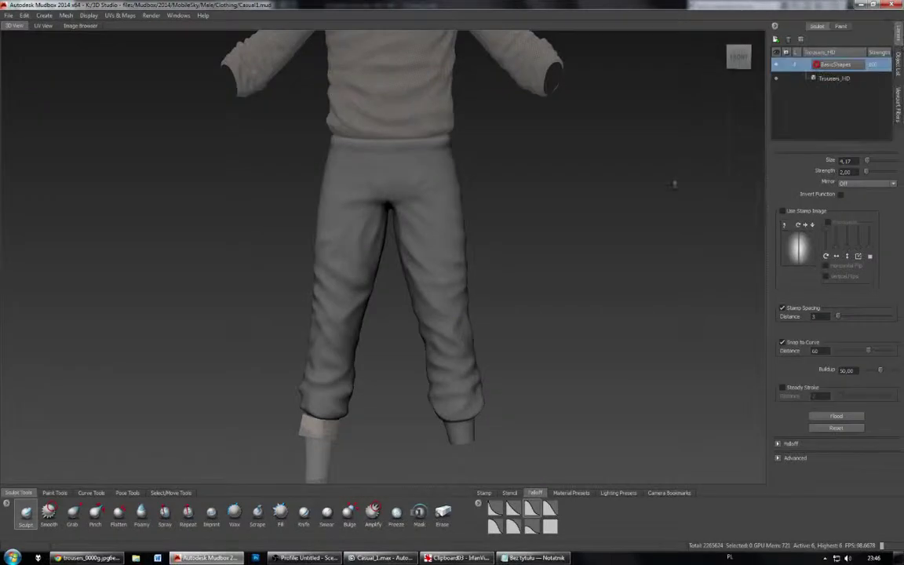
Step: Add a new sculpt layer above BasicShapes and name it "Detail layer 1"
{"action": "middle_click_drag", "start_coordinate": [551, 217], "coordinate": [558, 187], "text": "alt"}
{"action": "right_click_drag", "start_coordinate": [558, 187], "coordinate": [585, 182], "text": "alt"}
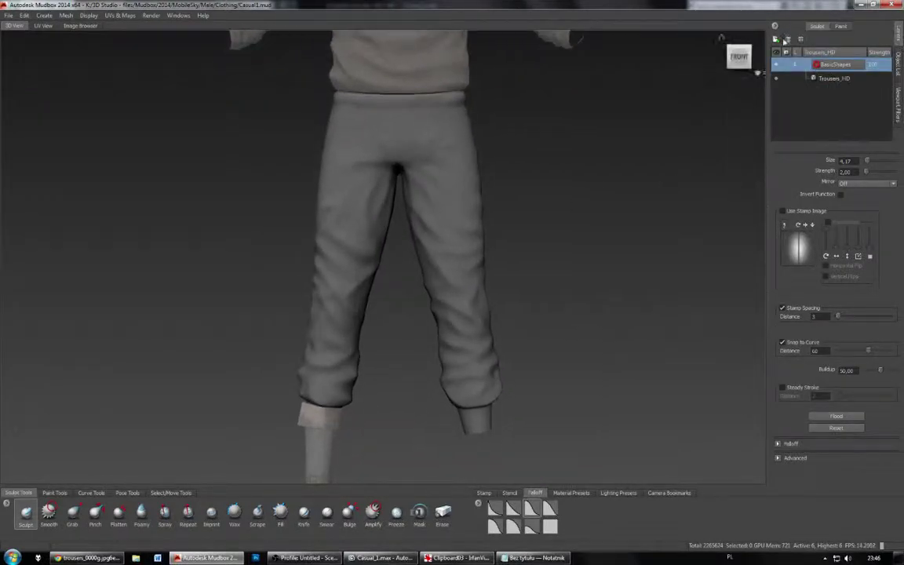
{"action": "left_click", "coordinate": [776, 40]}
{"action": "double_click", "coordinate": [839, 68]}
{"action": "type", "text": "Deta"}
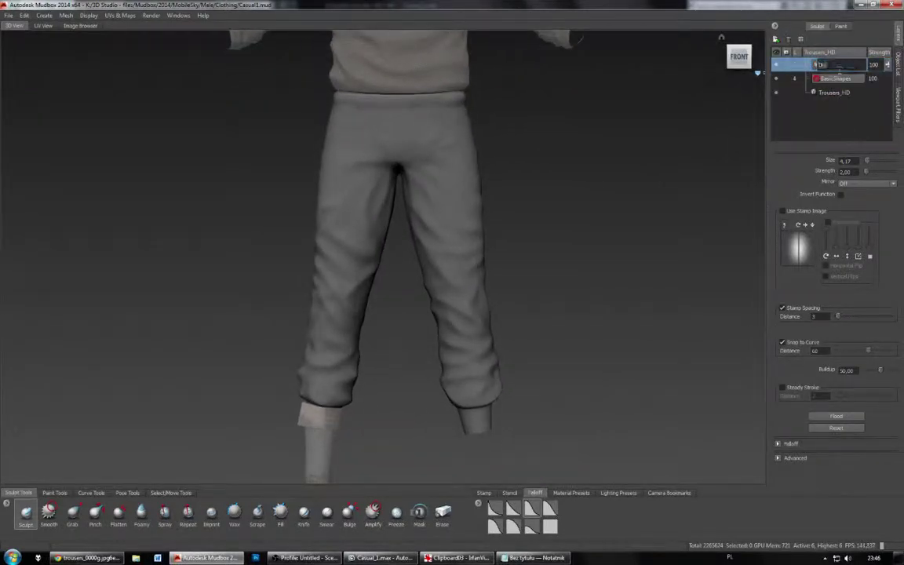
{"action": "type", "text": "il layer 1"}
{"action": "key", "text": "Return"}
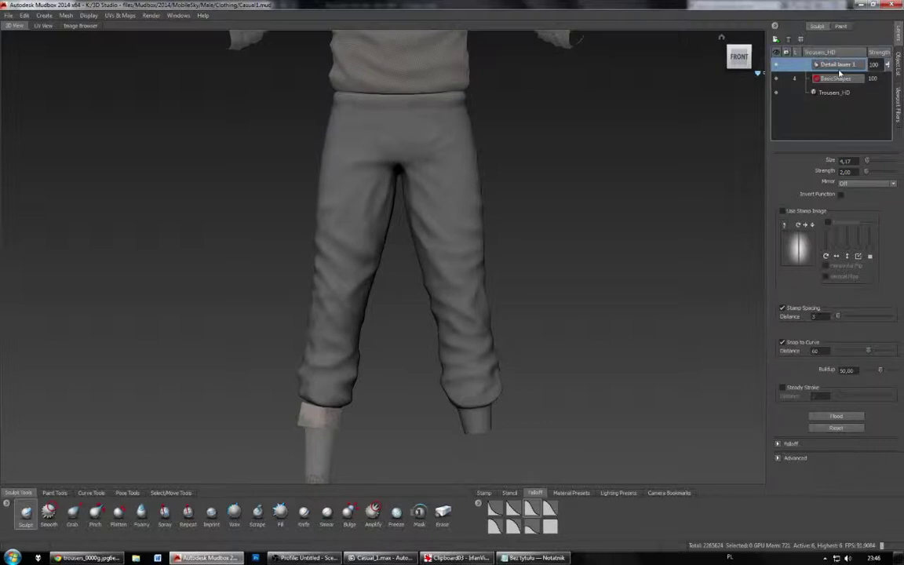
Step: Sculpt fine wrinkles on the outer side and back of the sock-side lower leg, using the first falloff preset and brush size 2.92
{"action": "right_click_drag", "start_coordinate": [434, 234], "coordinate": [464, 292], "text": "alt"}
{"action": "middle_click_drag", "start_coordinate": [464, 292], "coordinate": [436, 240], "text": "alt"}
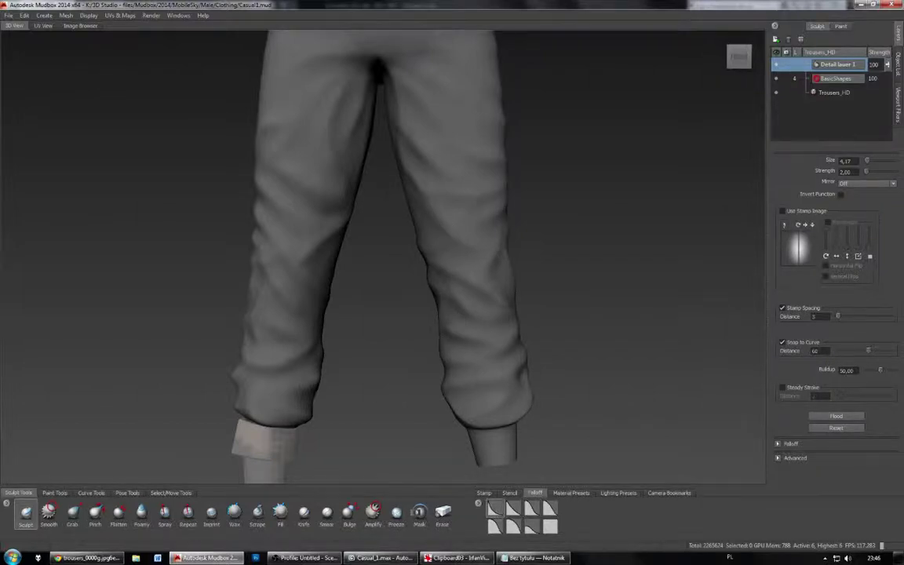
{"action": "left_click_drag", "start_coordinate": [255, 377], "coordinate": [402, 394], "text": "alt"}
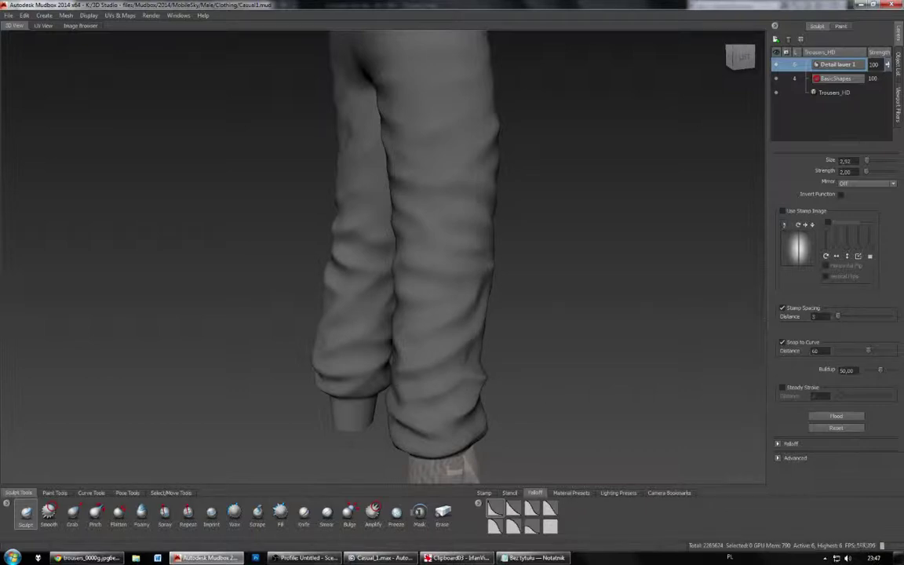
{"action": "left_click_drag", "start_coordinate": [417, 346], "coordinate": [433, 357], "text": "alt"}
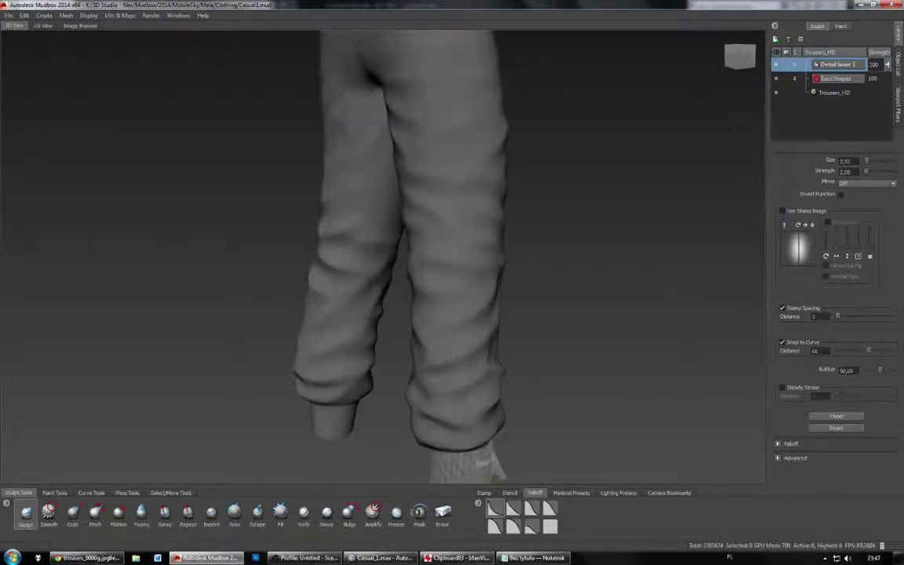
{"action": "left_click_drag", "start_coordinate": [466, 383], "coordinate": [504, 383], "text": "alt"}
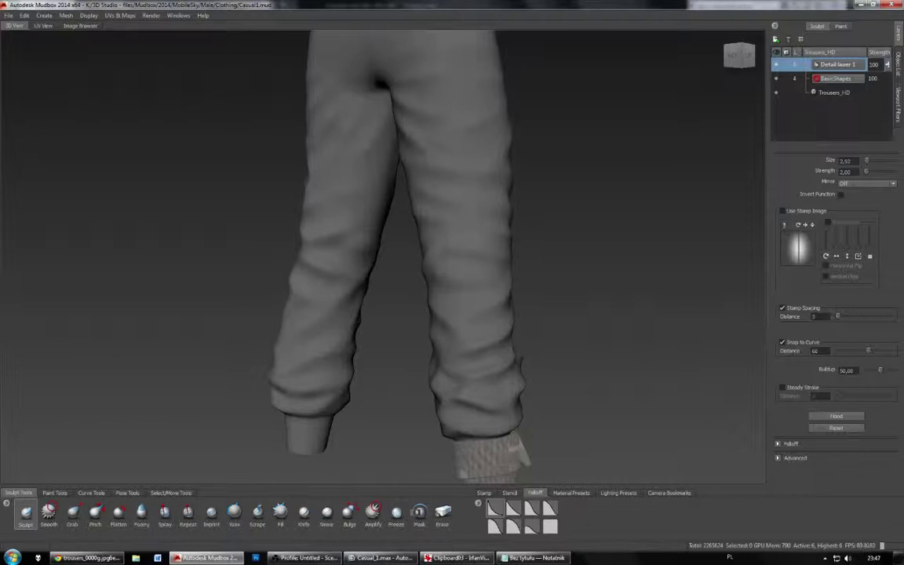
{"action": "left_click_drag", "start_coordinate": [398, 337], "coordinate": [446, 342], "text": "alt"}
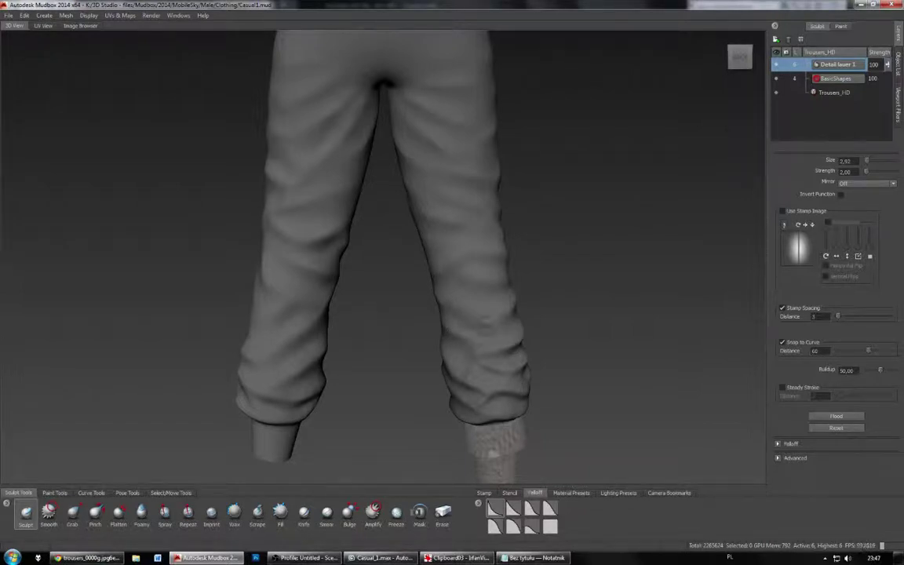
Step: Add fine wrinkles across the outer side and front of the same lower leg, between the knee and the cuff
{"action": "left_click_drag", "start_coordinate": [479, 323], "coordinate": [385, 342], "text": "alt"}
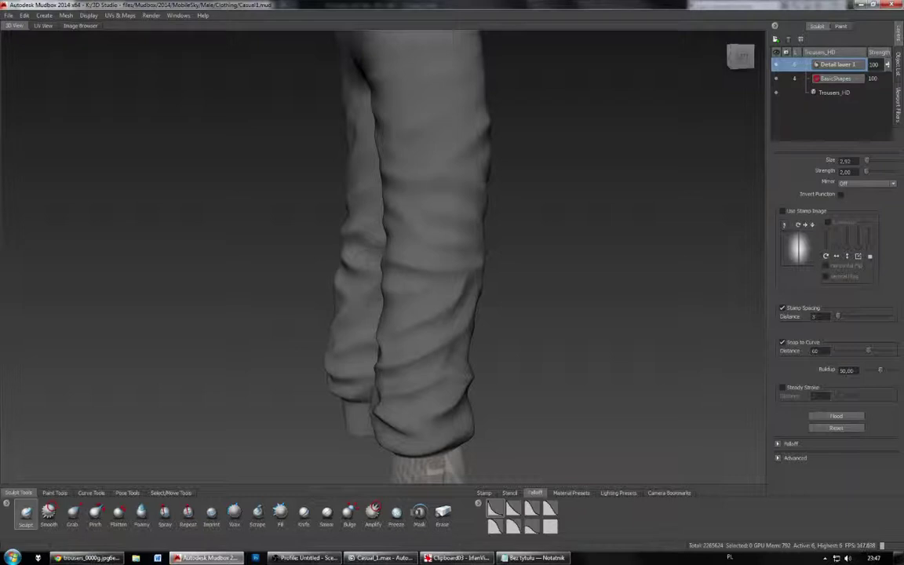
{"action": "mouse_move", "coordinate": [416, 291]}
{"action": "left_mouse_down", "text": "alt"}
{"action": "mouse_move", "coordinate": [318, 298]}
{"action": "mouse_move", "coordinate": [284, 271]}
{"action": "left_mouse_up", "text": "alt"}
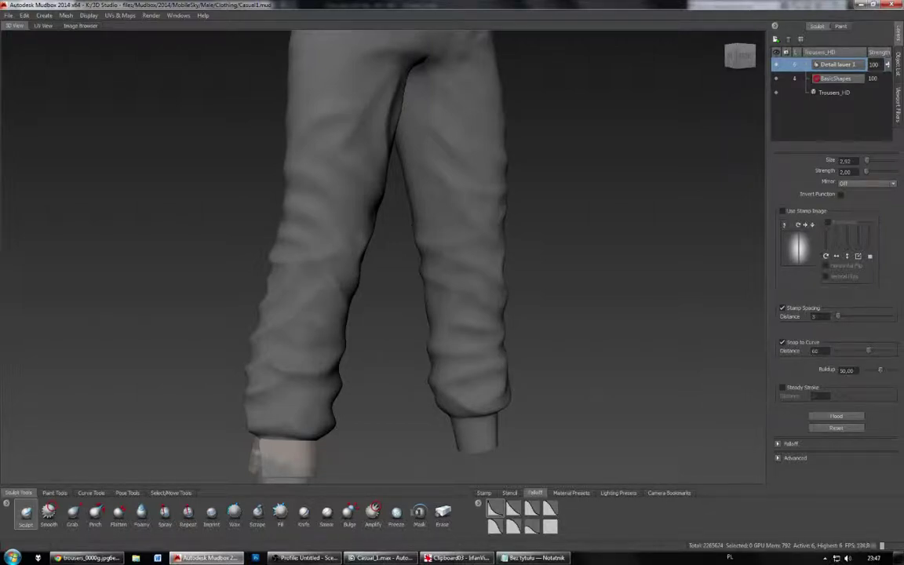
{"action": "mouse_move", "coordinate": [312, 341]}
{"action": "left_mouse_down", "text": "alt"}
{"action": "mouse_move", "coordinate": [263, 339]}
{"action": "mouse_move", "coordinate": [274, 343]}
{"action": "mouse_move", "coordinate": [289, 331]}
{"action": "left_mouse_up", "text": "alt"}
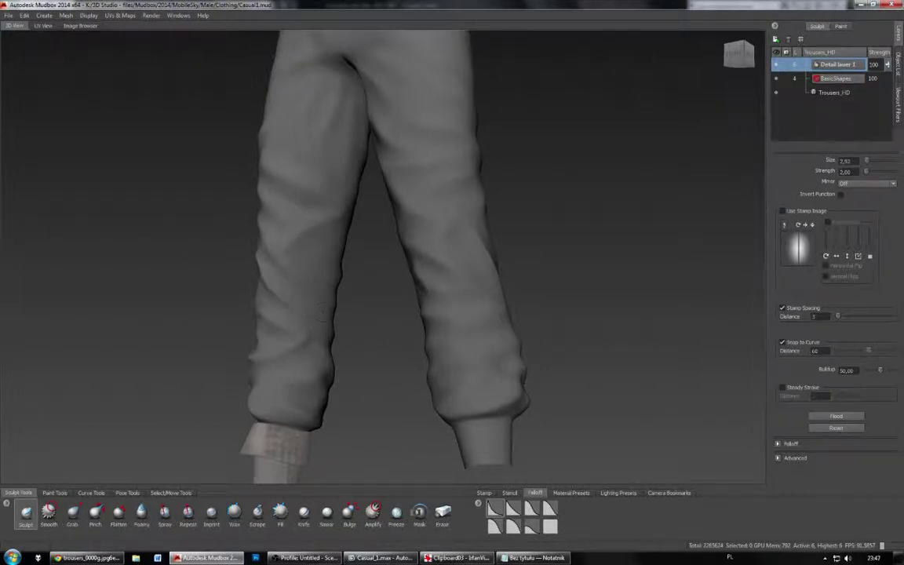
{"action": "mouse_move", "coordinate": [326, 311]}
{"action": "left_mouse_down", "text": "alt"}
{"action": "mouse_move", "coordinate": [216, 318]}
{"action": "mouse_move", "coordinate": [318, 328]}
{"action": "left_mouse_up", "text": "alt"}
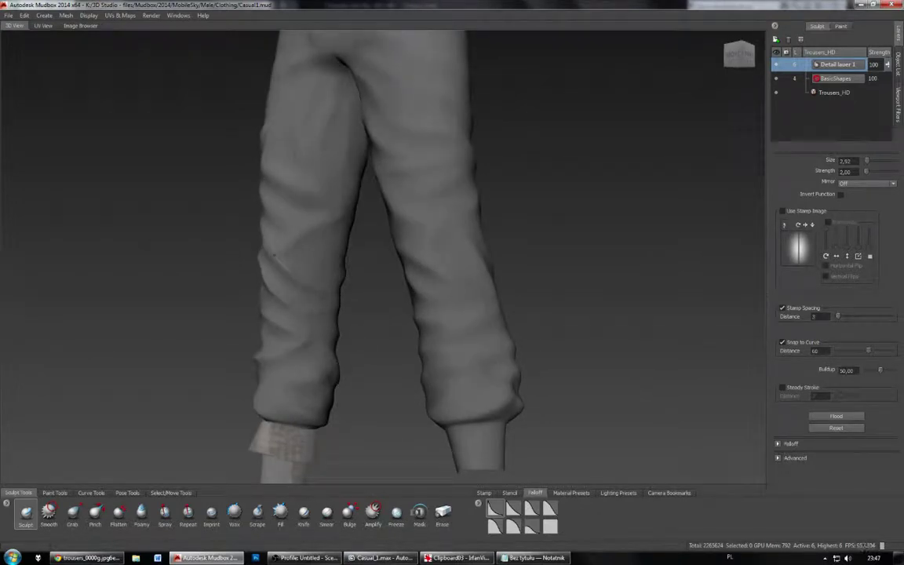
{"action": "left_click_drag", "start_coordinate": [326, 314], "coordinate": [573, 316], "text": "alt"}
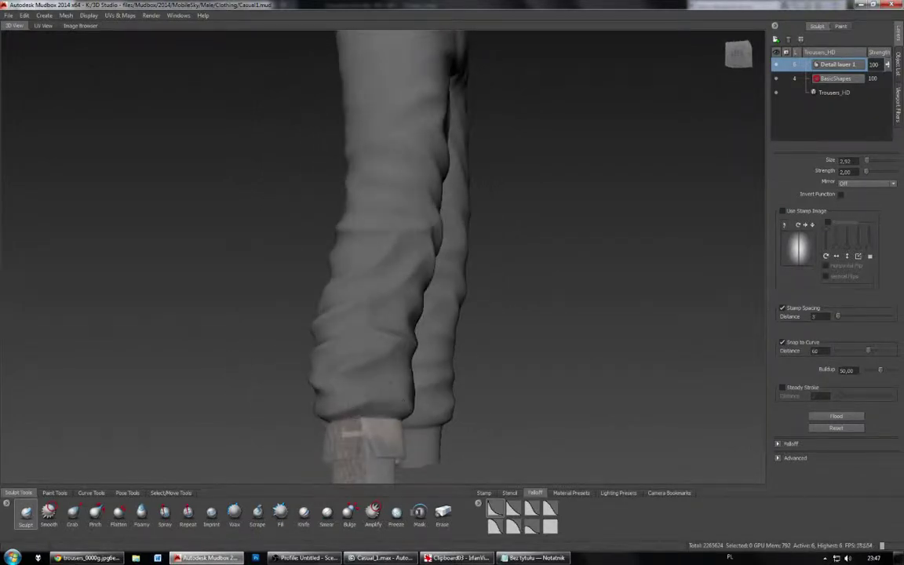
Step: Continue the fine wrinkles around the inner side of the same lower leg and above its cuff
{"action": "left_click_drag", "start_coordinate": [393, 383], "coordinate": [293, 405], "text": "alt"}
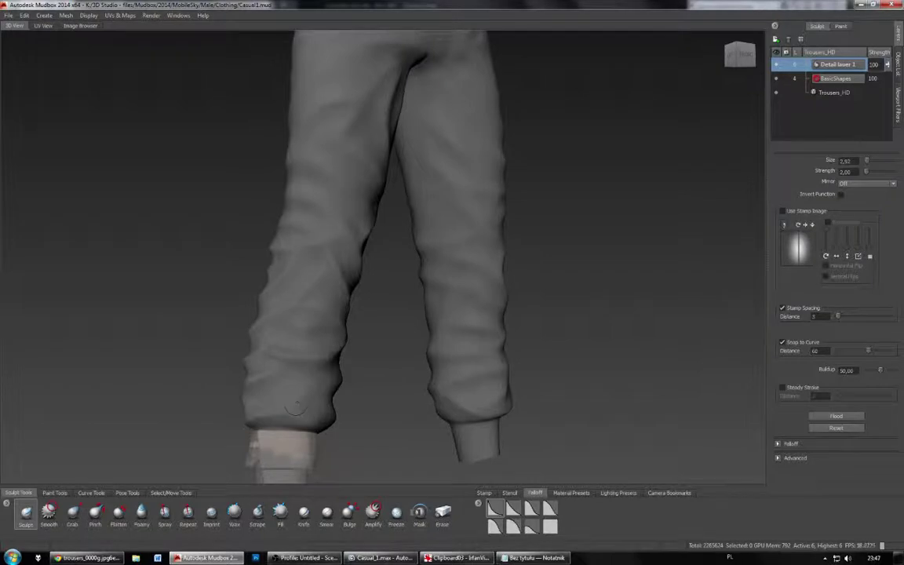
{"action": "left_click_drag", "start_coordinate": [265, 371], "coordinate": [174, 375], "text": "alt"}
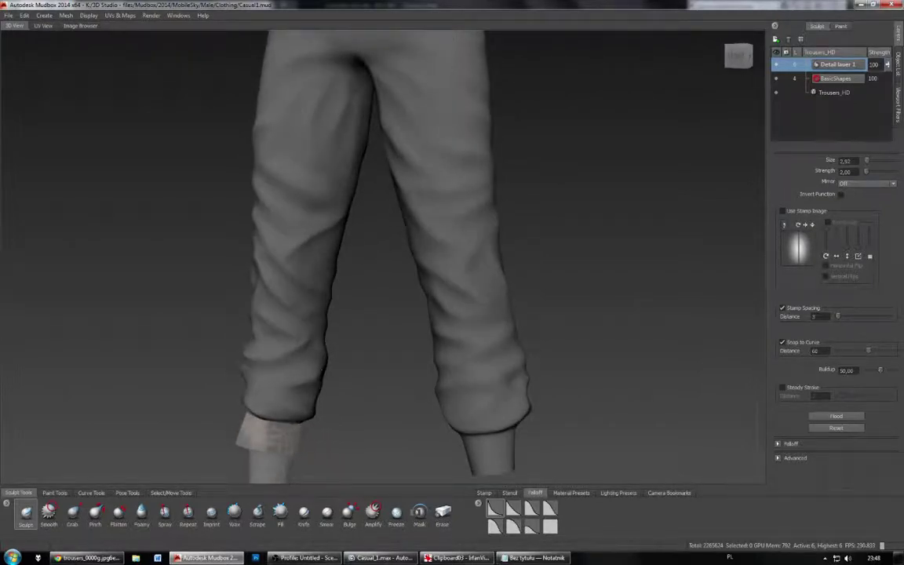
{"action": "left_click_drag", "start_coordinate": [401, 382], "coordinate": [219, 380], "text": "alt"}
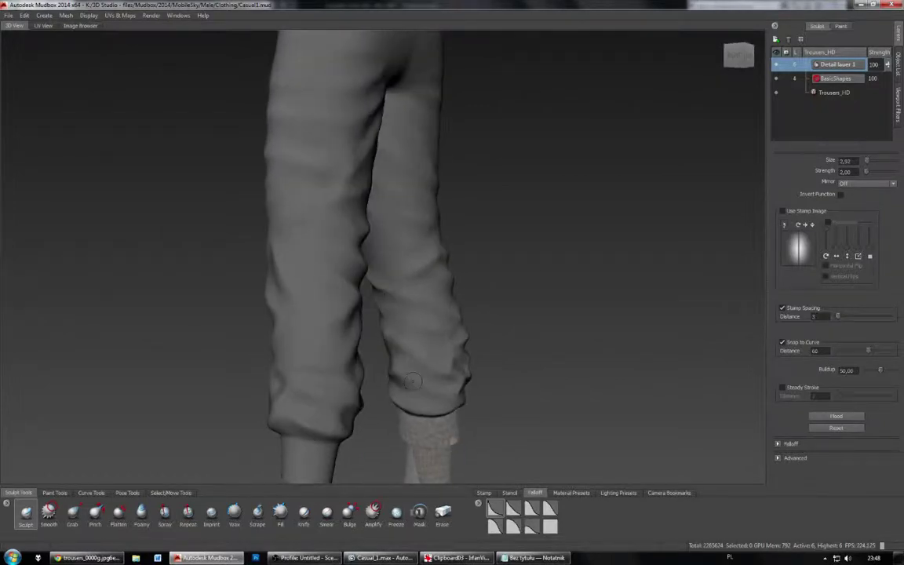
{"action": "mouse_move", "coordinate": [410, 383]}
{"action": "left_mouse_down", "text": "alt"}
{"action": "mouse_move", "coordinate": [350, 365]}
{"action": "mouse_move", "coordinate": [371, 371]}
{"action": "mouse_move", "coordinate": [287, 381]}
{"action": "mouse_move", "coordinate": [399, 358]}
{"action": "left_mouse_up", "text": "alt"}
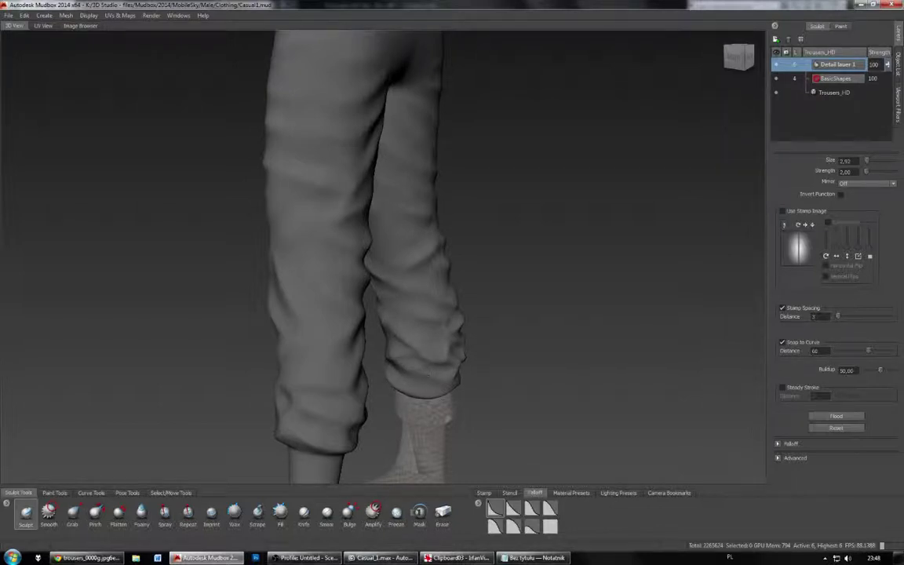
{"action": "left_click_drag", "start_coordinate": [416, 463], "coordinate": [429, 401], "text": "alt"}
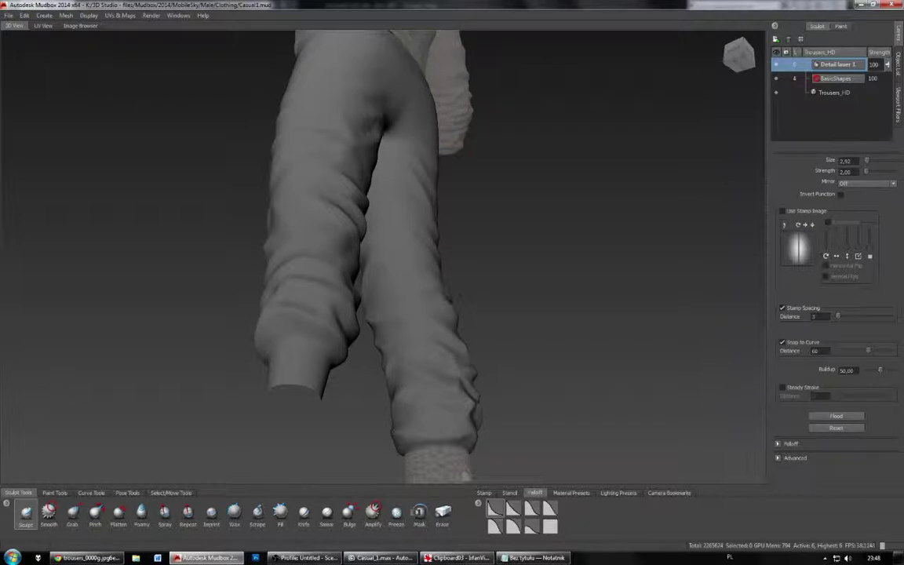
{"action": "left_click_drag", "start_coordinate": [541, 306], "coordinate": [436, 340], "text": "alt"}
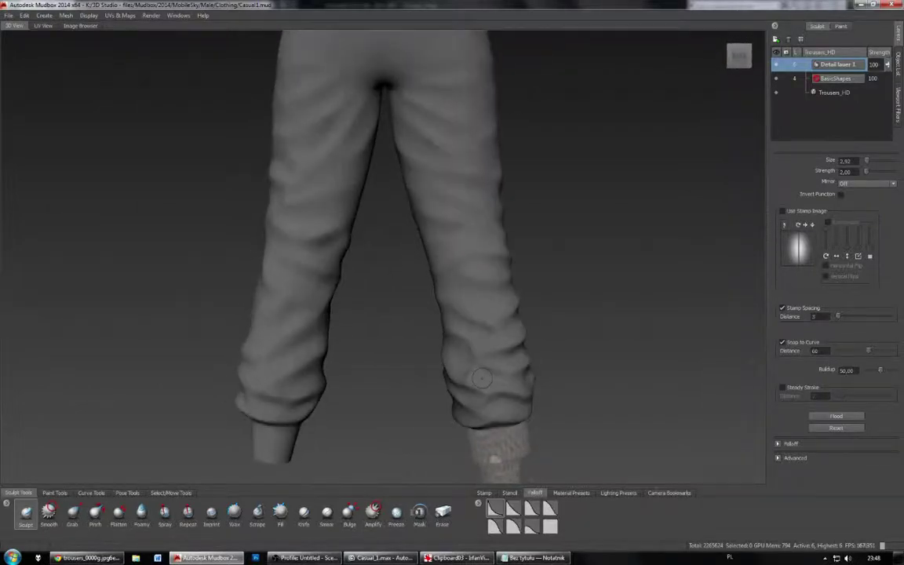
Step: Add fine wrinkles to the back of the sock-side leg, around the knee and lower thigh
{"action": "left_click_drag", "start_coordinate": [505, 333], "coordinate": [477, 324], "text": "alt"}
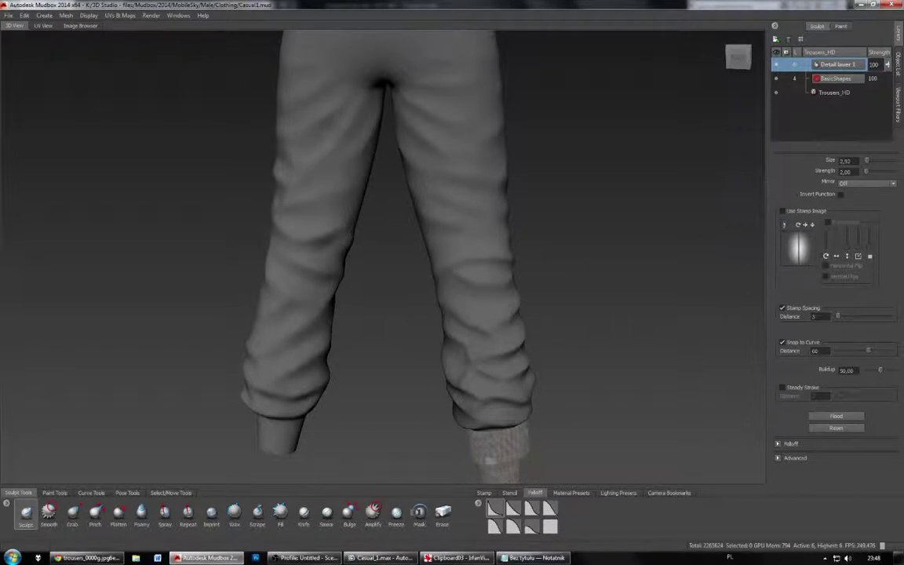
{"action": "mouse_move", "coordinate": [518, 287]}
{"action": "left_mouse_down", "text": "alt"}
{"action": "mouse_move", "coordinate": [469, 286]}
{"action": "mouse_move", "coordinate": [523, 289]}
{"action": "left_mouse_up", "text": "alt"}
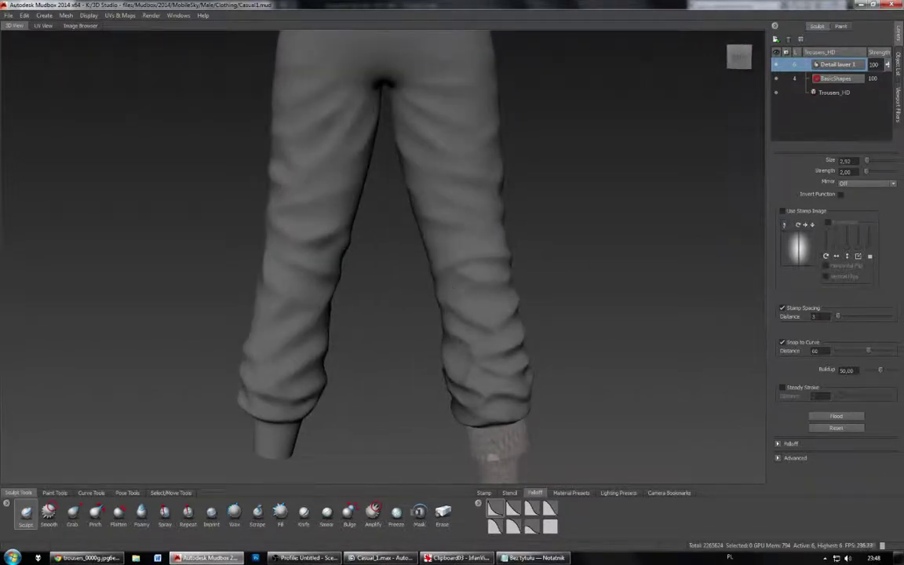
{"action": "left_click_drag", "start_coordinate": [405, 289], "coordinate": [448, 291], "text": "alt"}
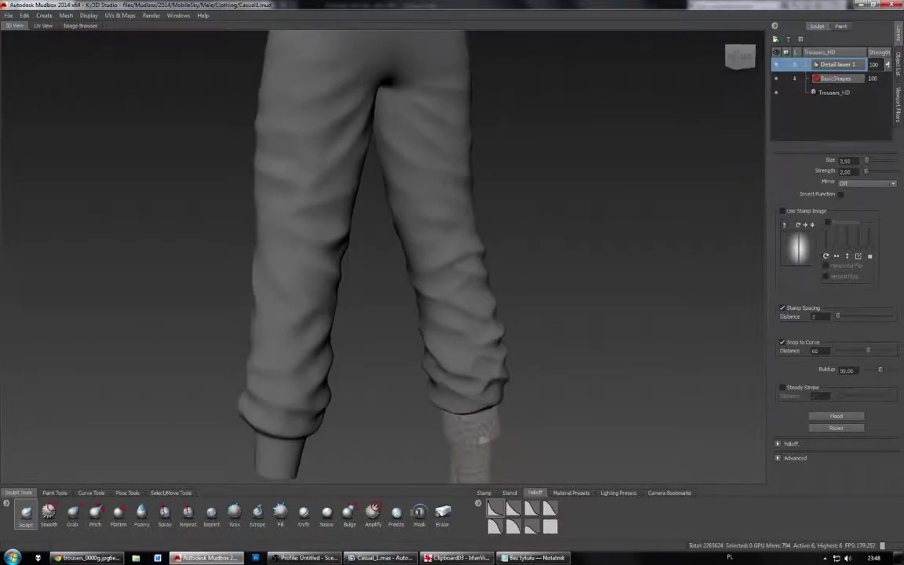
{"action": "left_click_drag", "start_coordinate": [206, 320], "coordinate": [430, 328], "text": "alt"}
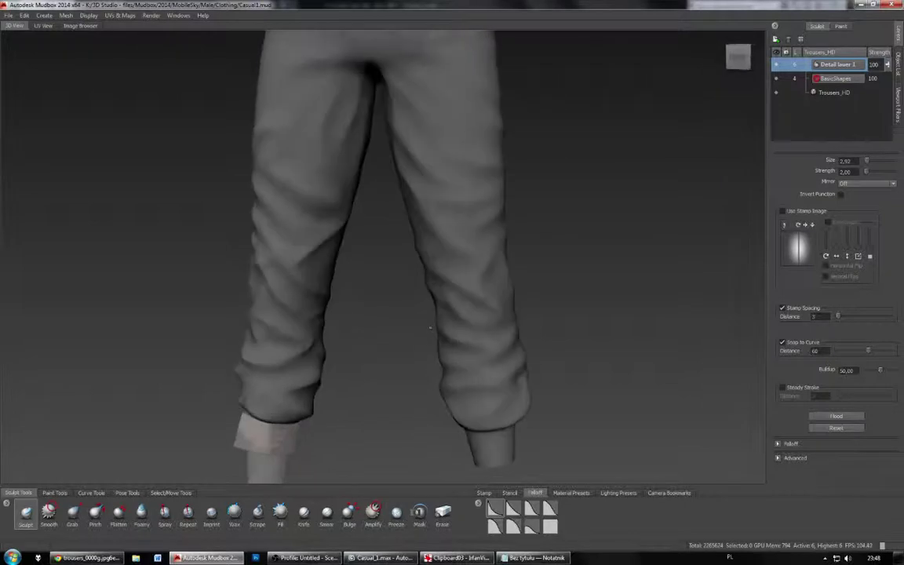
Step: Sculpt fine folds on the sock-side thigh, across its outer side and at the back just below the seat
{"action": "left_click_drag", "start_coordinate": [263, 199], "coordinate": [304, 206], "text": "alt"}
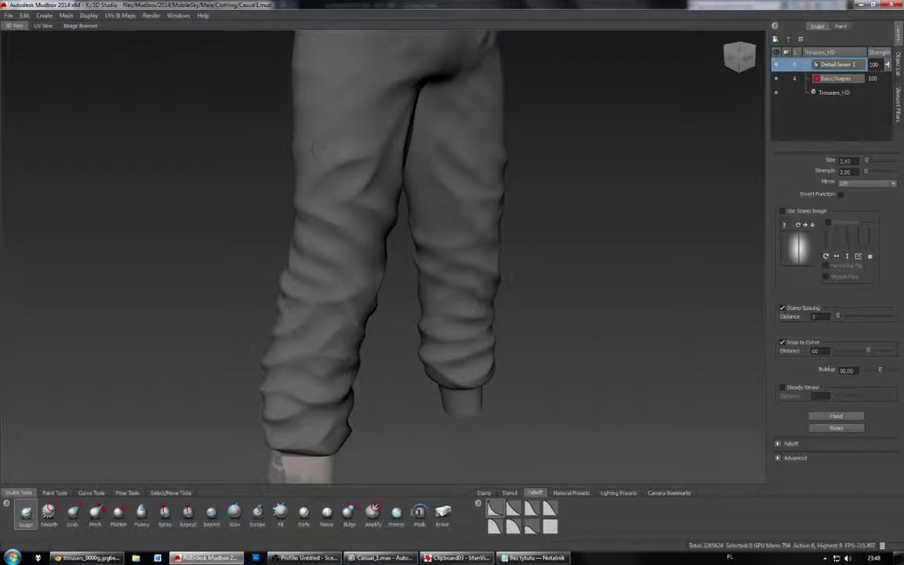
{"action": "left_click_drag", "start_coordinate": [318, 148], "coordinate": [502, 224], "text": "alt"}
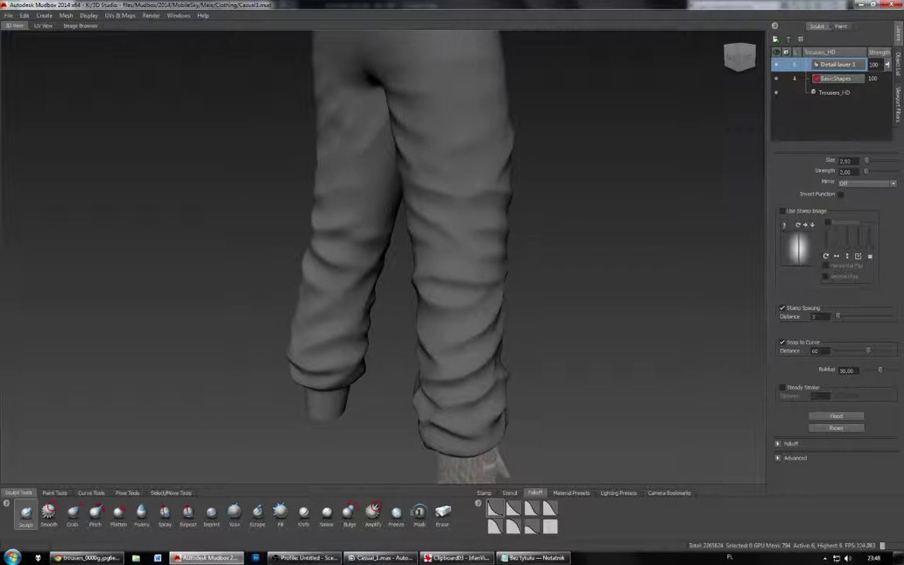
{"action": "left_click_drag", "start_coordinate": [436, 235], "coordinate": [404, 205], "text": "alt"}
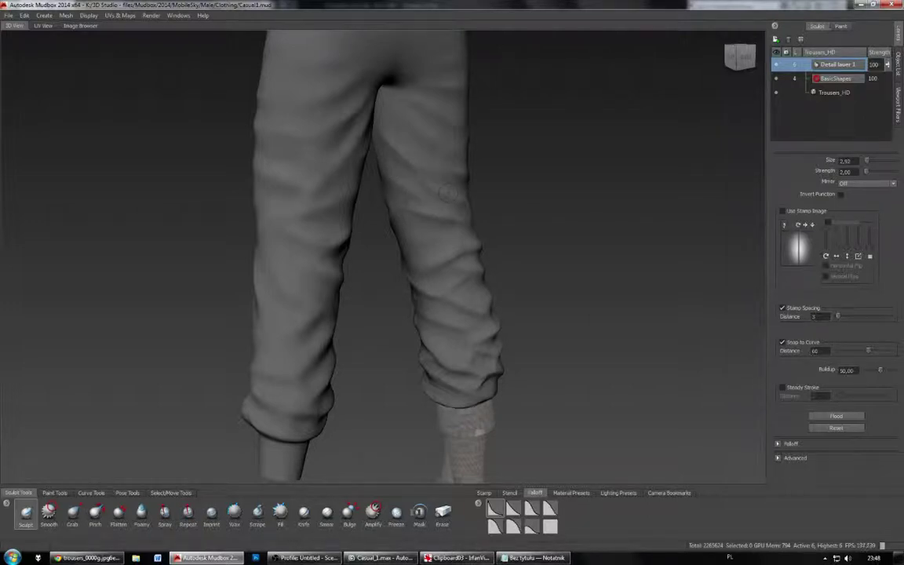
{"action": "left_click_drag", "start_coordinate": [398, 155], "coordinate": [435, 147], "text": "alt"}
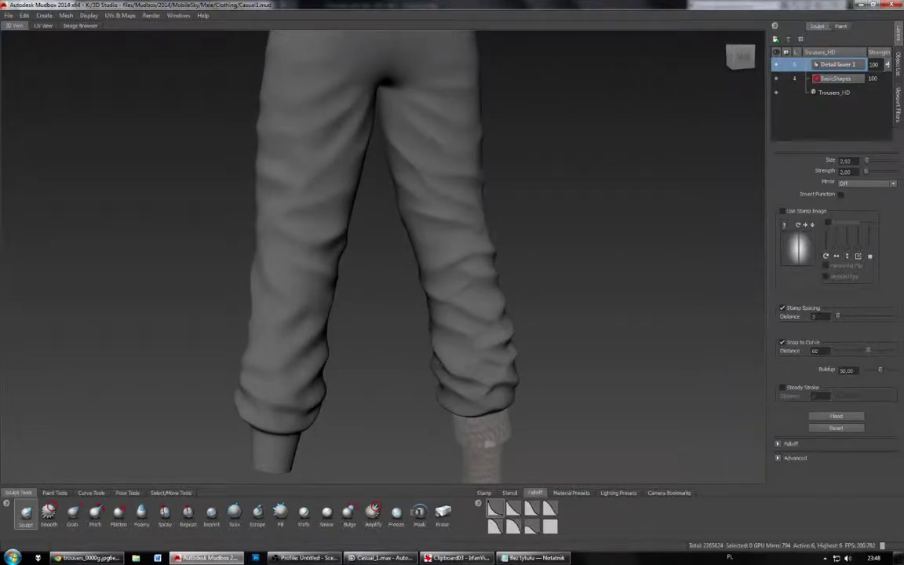
{"action": "left_click_drag", "start_coordinate": [490, 444], "coordinate": [491, 462], "text": "alt"}
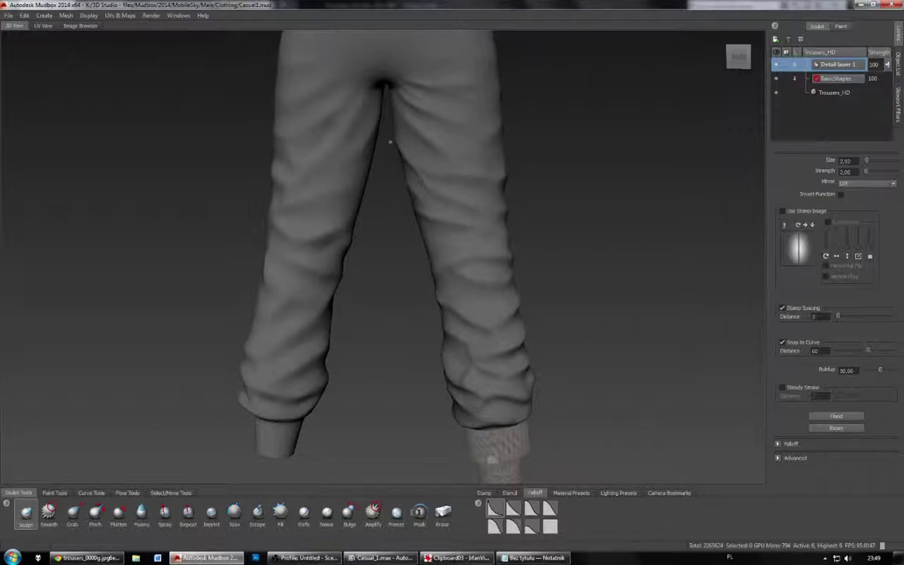
Step: Continue the fine wrinkles over the outer, front and inner thigh of the sock-side leg, up towards the crotch
{"action": "mouse_move", "coordinate": [514, 144]}
{"action": "left_mouse_down", "text": "alt"}
{"action": "mouse_move", "coordinate": [449, 156]}
{"action": "mouse_move", "coordinate": [435, 193]}
{"action": "left_mouse_up", "text": "alt"}
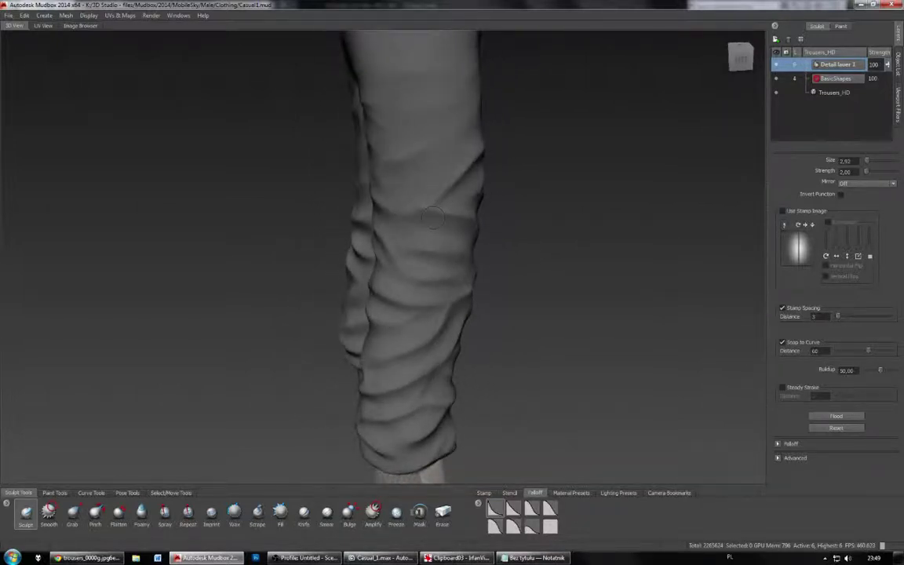
{"action": "left_click_drag", "start_coordinate": [440, 192], "coordinate": [314, 188], "text": "alt"}
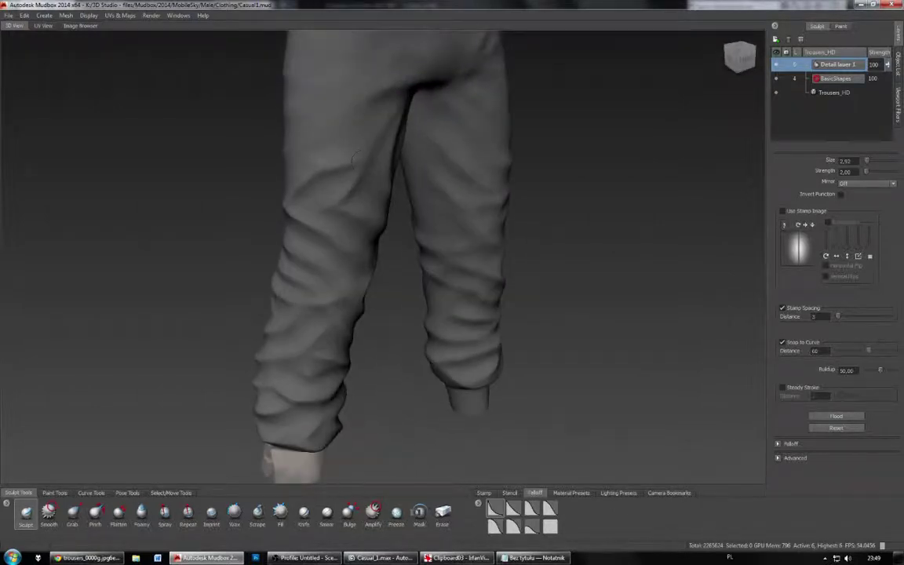
{"action": "left_click_drag", "start_coordinate": [401, 149], "coordinate": [344, 88], "text": "alt"}
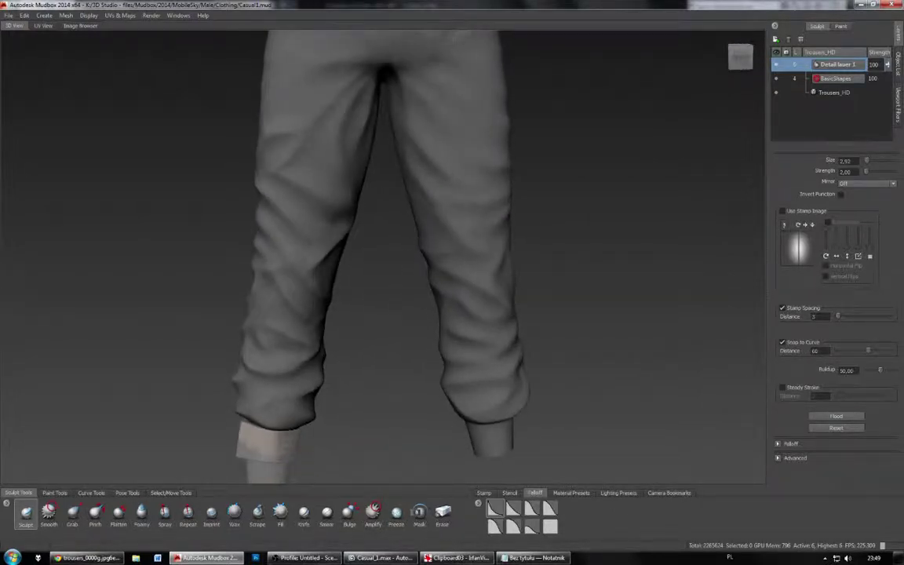
{"action": "left_click_drag", "start_coordinate": [388, 143], "coordinate": [342, 149], "text": "alt"}
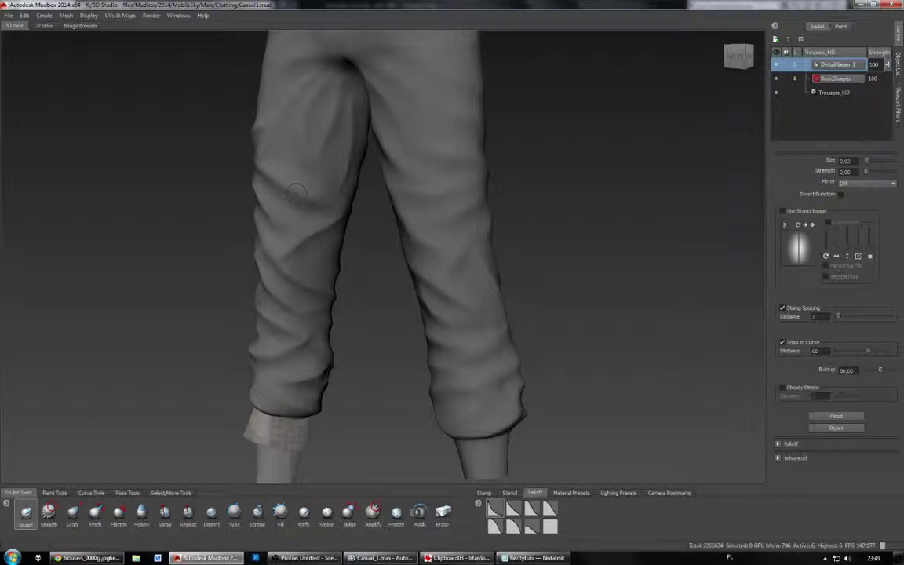
{"action": "left_click_drag", "start_coordinate": [439, 186], "coordinate": [51, 198], "text": "alt"}
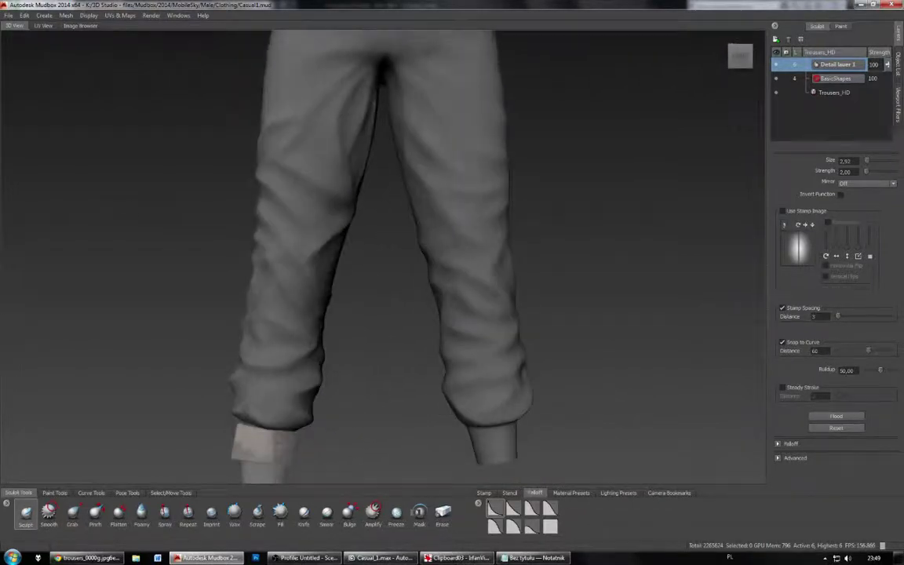
Step: Sculpt fine wrinkles on the back of the opposite lower leg, around its calf and just above the cuff
{"action": "middle_click_drag", "start_coordinate": [377, 199], "coordinate": [378, 243], "text": "alt"}
{"action": "left_click_drag", "start_coordinate": [379, 244], "coordinate": [452, 245], "text": "alt"}
{"action": "left_click_drag", "start_coordinate": [145, 198], "coordinate": [236, 198], "text": "alt"}
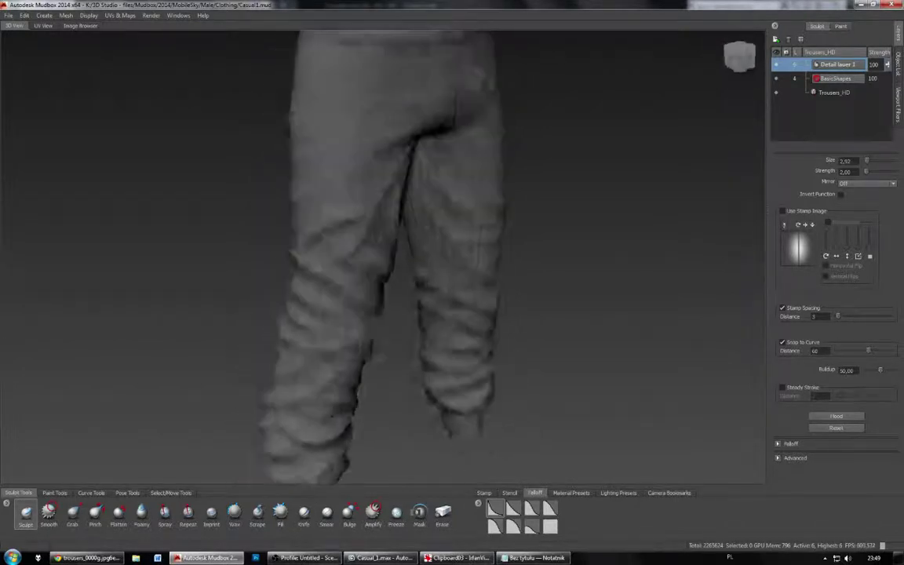
{"action": "left_click_drag", "start_coordinate": [134, 184], "coordinate": [449, 176], "text": "alt"}
{"action": "middle_click_drag", "start_coordinate": [449, 176], "coordinate": [454, 154], "text": "alt"}
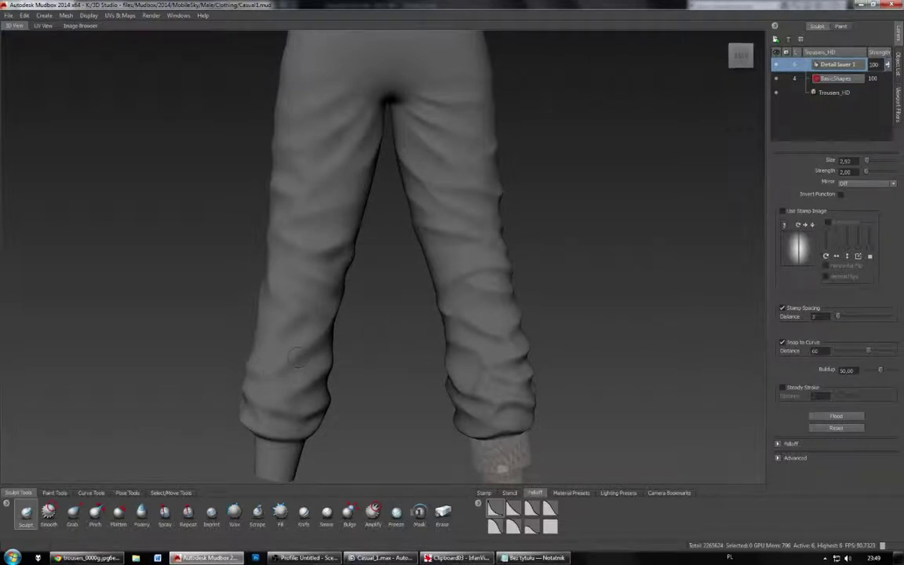
{"action": "left_click_drag", "start_coordinate": [244, 373], "coordinate": [300, 362], "text": "alt"}
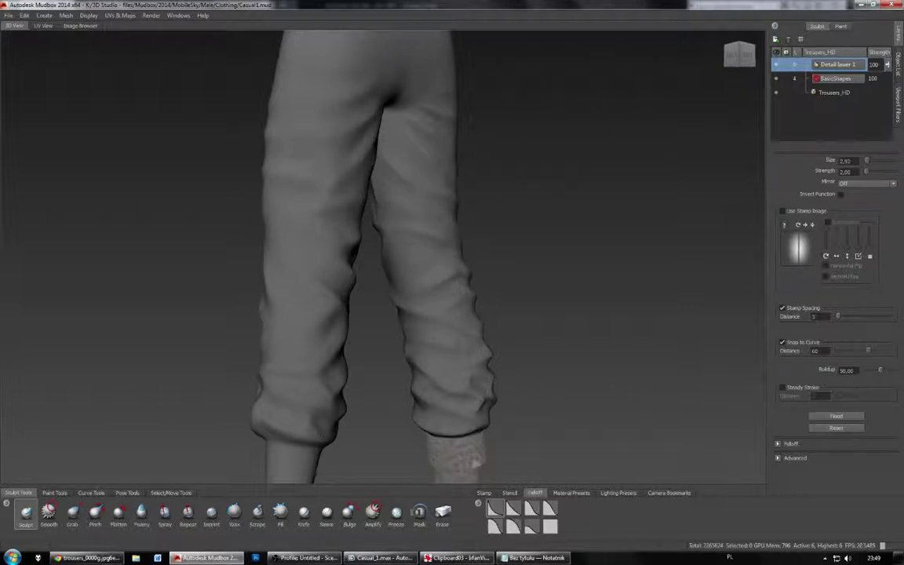
{"action": "left_click_drag", "start_coordinate": [336, 410], "coordinate": [266, 422], "text": "alt"}
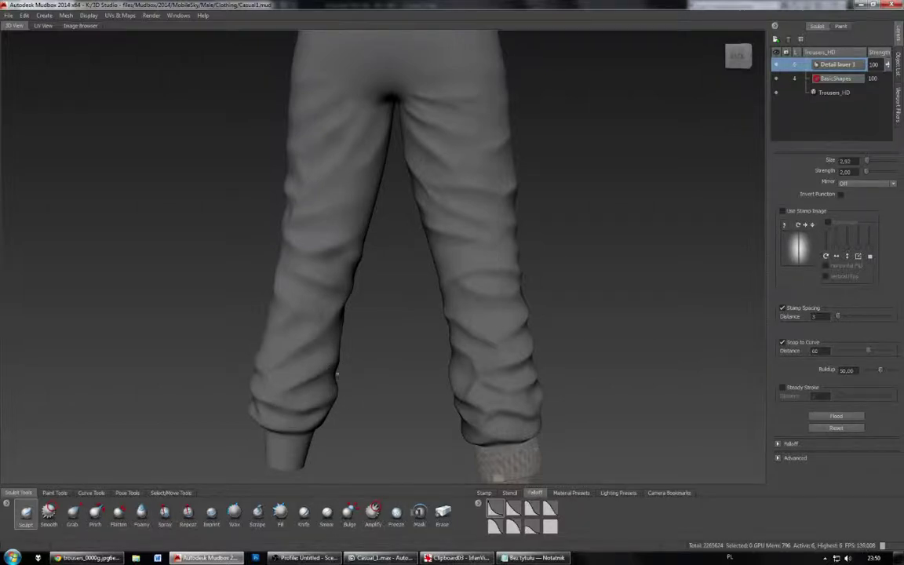
{"action": "left_click_drag", "start_coordinate": [383, 373], "coordinate": [327, 378], "text": "alt"}
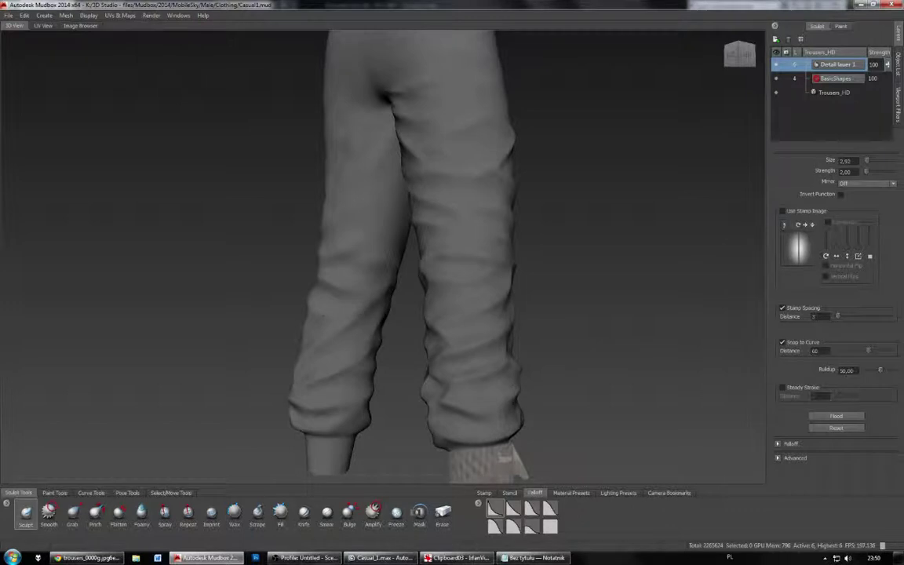
Step: Add fine wrinkles to the inner side and front of that lower leg, from the knee down to the cuff
{"action": "left_click_drag", "start_coordinate": [324, 316], "coordinate": [192, 321], "text": "alt"}
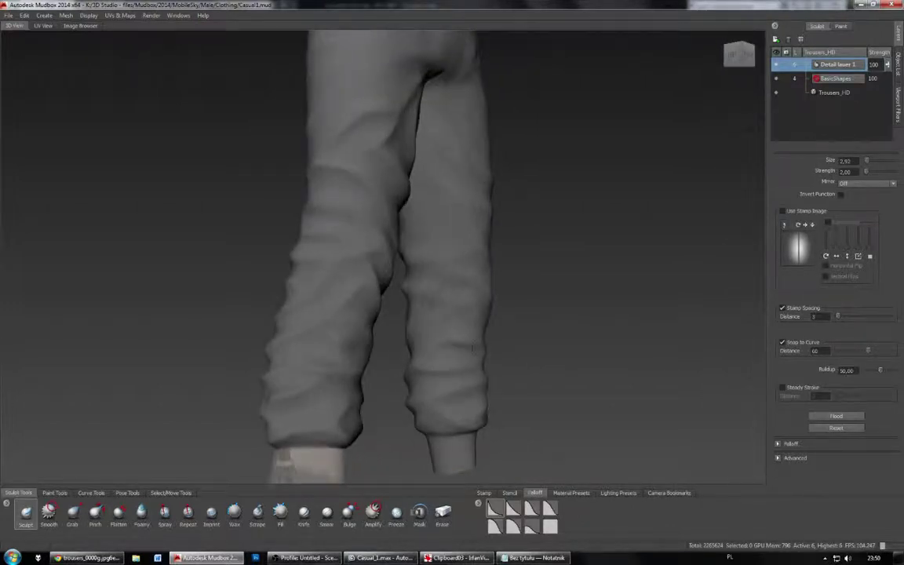
{"action": "left_click_drag", "start_coordinate": [455, 339], "coordinate": [477, 316], "text": "alt"}
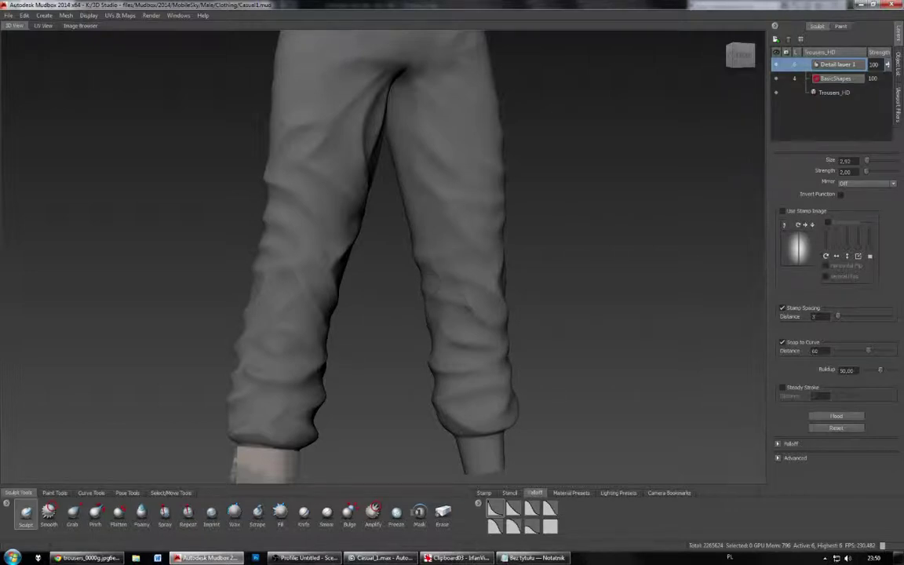
{"action": "left_click_drag", "start_coordinate": [488, 299], "coordinate": [411, 267], "text": "alt"}
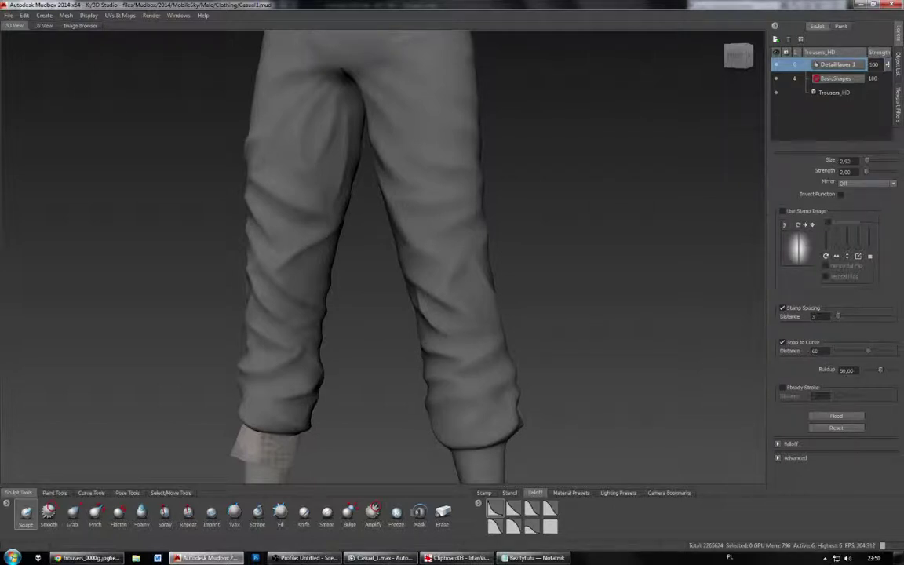
{"action": "left_click_drag", "start_coordinate": [468, 395], "coordinate": [382, 420], "text": "alt"}
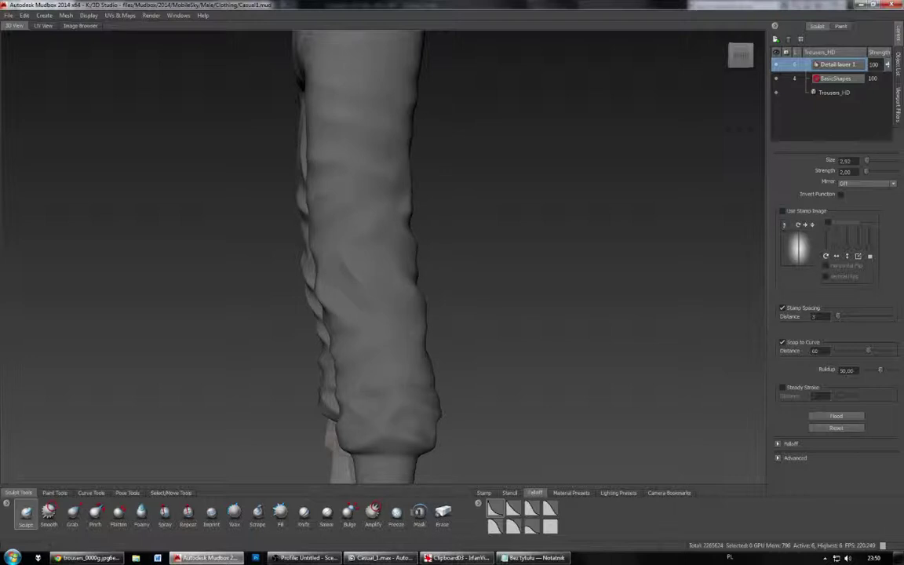
Step: Sculpt fine creases along the outer side of the same lower leg, between the knee and the cuff
{"action": "left_click_drag", "start_coordinate": [380, 408], "coordinate": [251, 423], "text": "alt"}
{"action": "left_click_drag", "start_coordinate": [304, 351], "coordinate": [363, 348], "text": "alt"}
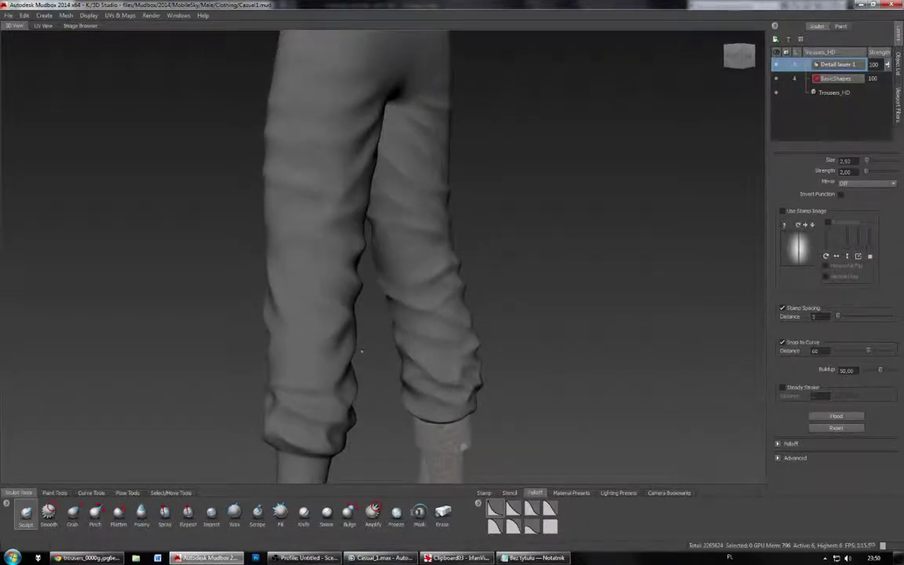
{"action": "mouse_move", "coordinate": [346, 314]}
{"action": "left_mouse_down", "text": "alt"}
{"action": "mouse_move", "coordinate": [296, 322]}
{"action": "mouse_move", "coordinate": [306, 335]}
{"action": "mouse_move", "coordinate": [332, 313]}
{"action": "left_mouse_up", "text": "alt"}
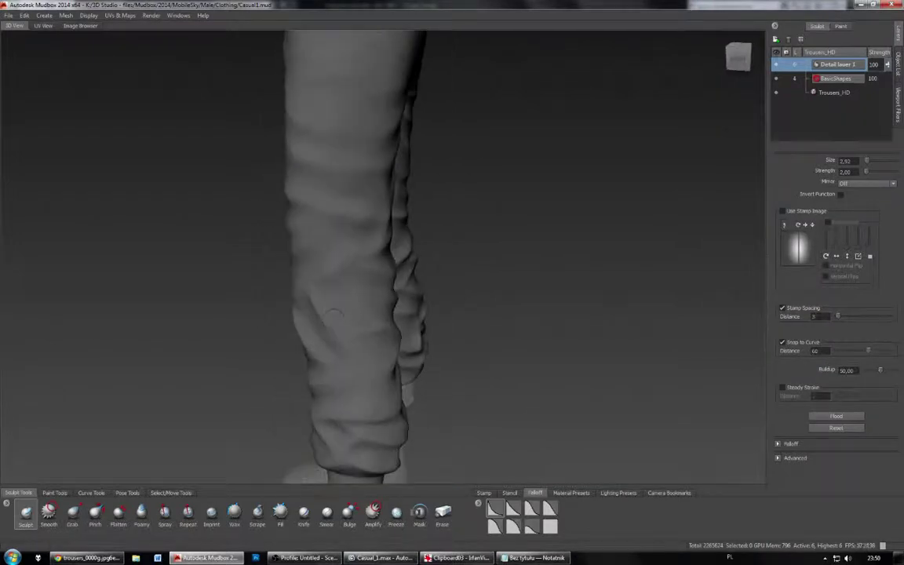
{"action": "left_click_drag", "start_coordinate": [350, 375], "coordinate": [254, 401], "text": "alt"}
{"action": "left_click_drag", "start_coordinate": [303, 323], "coordinate": [340, 283], "text": "alt"}
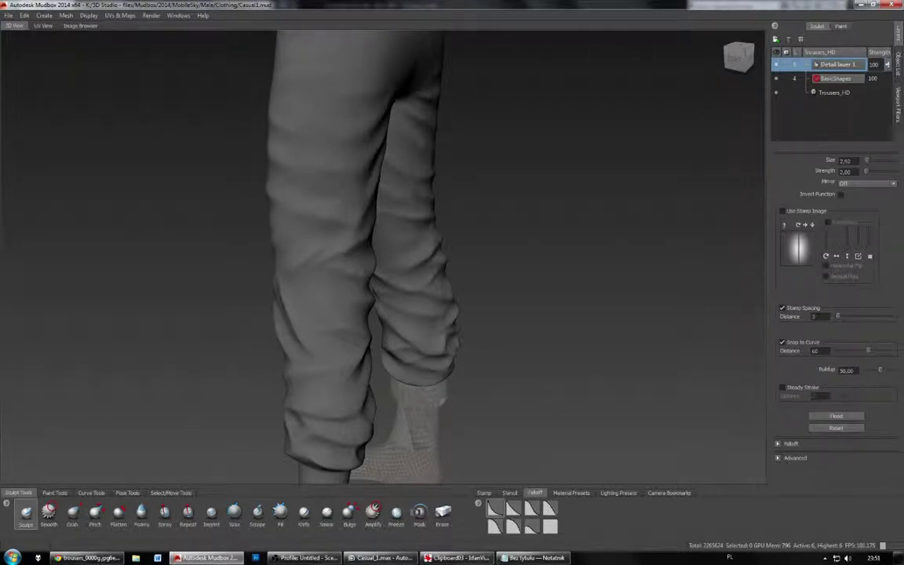
Step: Add fine diagonal wrinkles around the outer side of the same leg's knee
{"action": "left_click_drag", "start_coordinate": [330, 265], "coordinate": [320, 293], "text": "alt"}
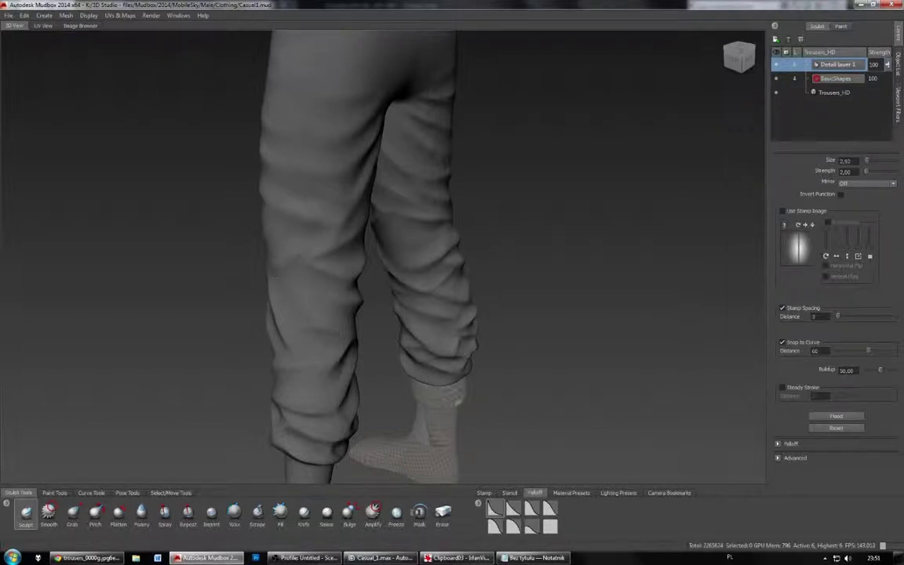
{"action": "left_click_drag", "start_coordinate": [312, 259], "coordinate": [381, 270], "text": "alt"}
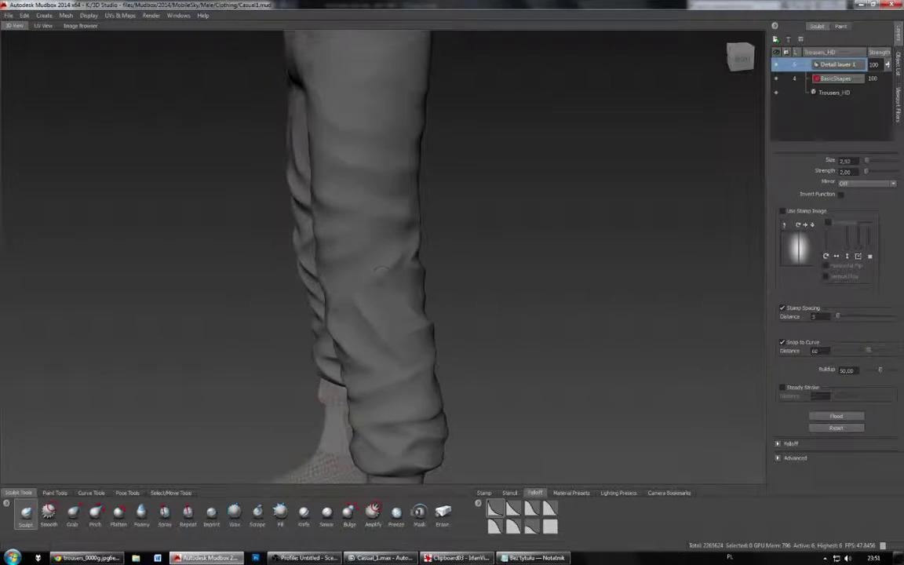
{"action": "left_click_drag", "start_coordinate": [327, 264], "coordinate": [384, 270], "text": "alt"}
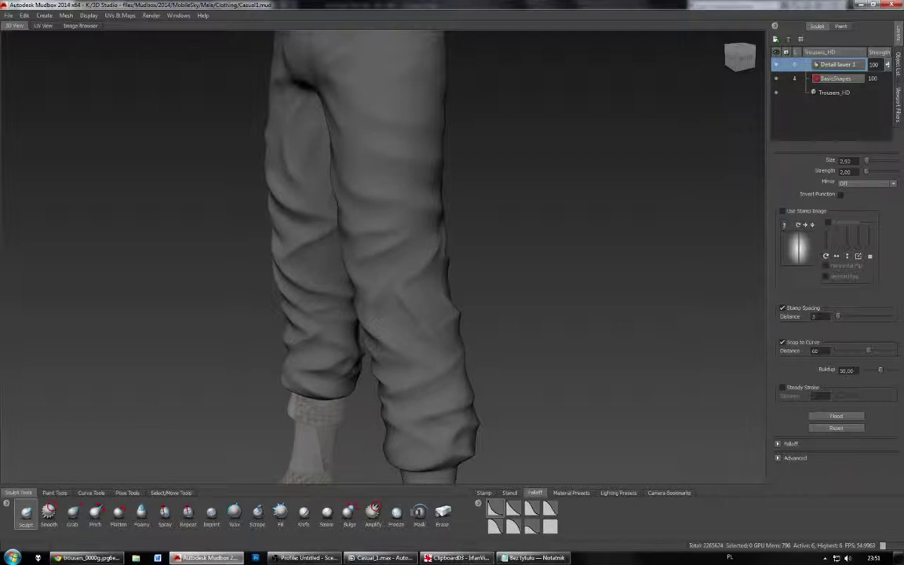
Step: Refine the front of the same leg with fine wrinkles on the knee and up the thigh towards the crotch
{"action": "left_click_drag", "start_coordinate": [336, 189], "coordinate": [413, 223], "text": "alt"}
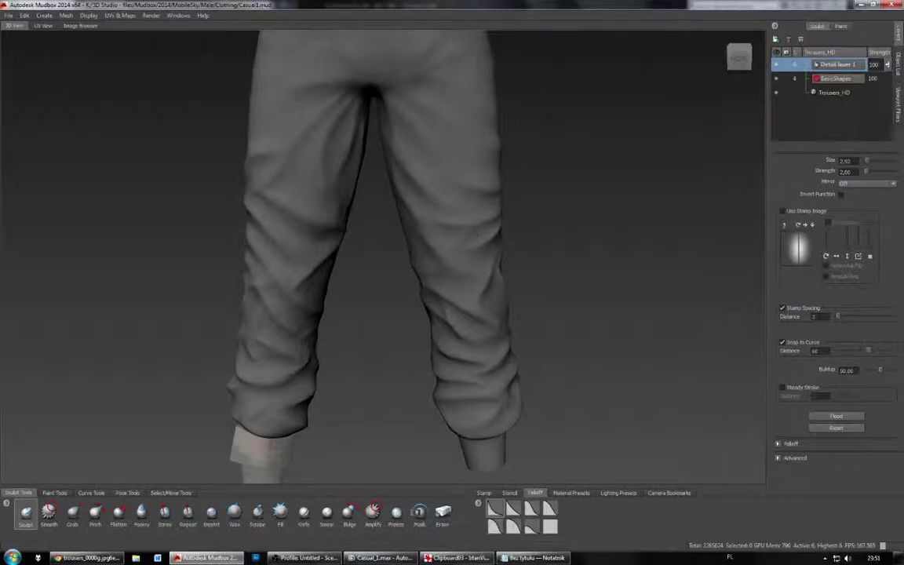
{"action": "left_click_drag", "start_coordinate": [456, 267], "coordinate": [440, 249], "text": "alt"}
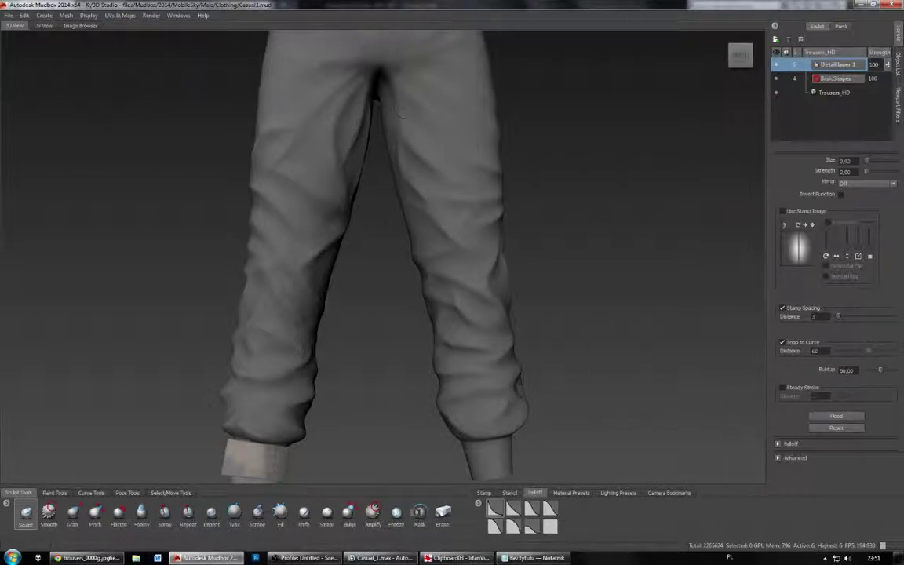
{"action": "left_click_drag", "start_coordinate": [425, 157], "coordinate": [380, 119], "text": "alt"}
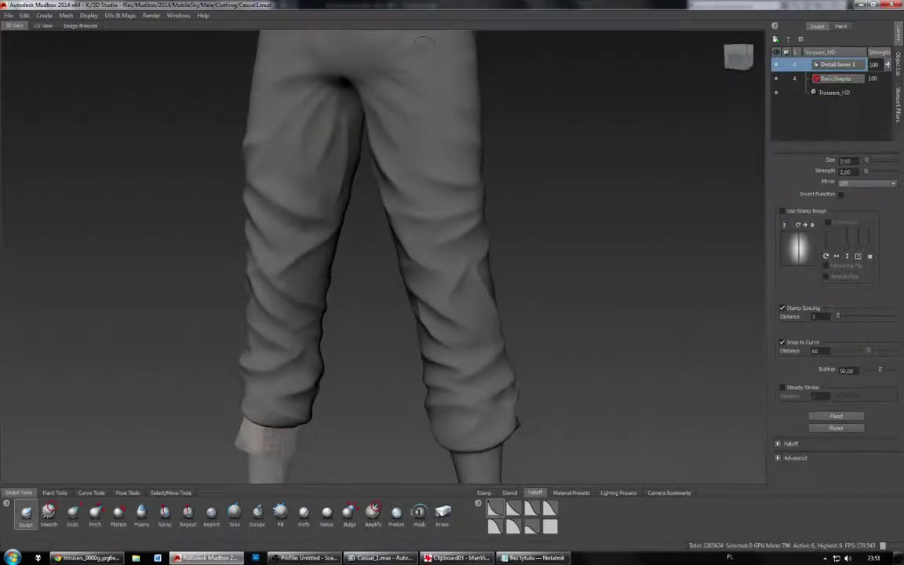
Step: Carry the fine wrinkles around the outer side and back of the same thigh
{"action": "left_click_drag", "start_coordinate": [466, 185], "coordinate": [318, 193], "text": "alt"}
{"action": "left_click_drag", "start_coordinate": [420, 207], "coordinate": [351, 212], "text": "alt"}
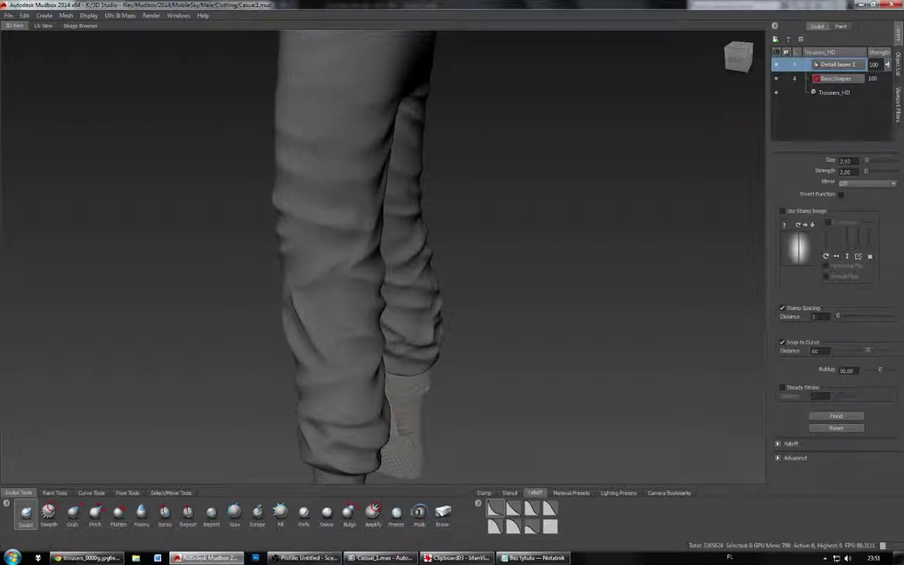
{"action": "left_click_drag", "start_coordinate": [440, 227], "coordinate": [337, 230], "text": "alt"}
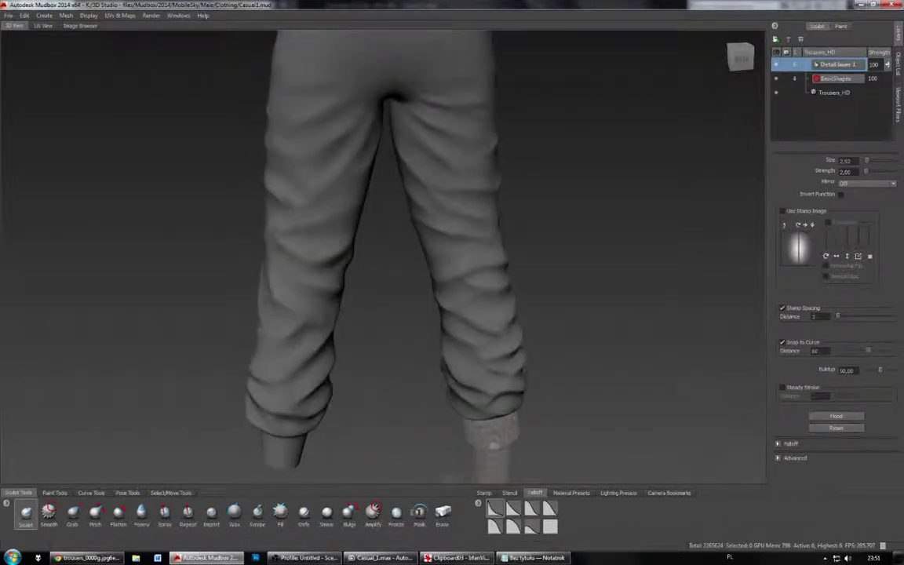
{"action": "left_click_drag", "start_coordinate": [428, 259], "coordinate": [408, 213], "text": "alt"}
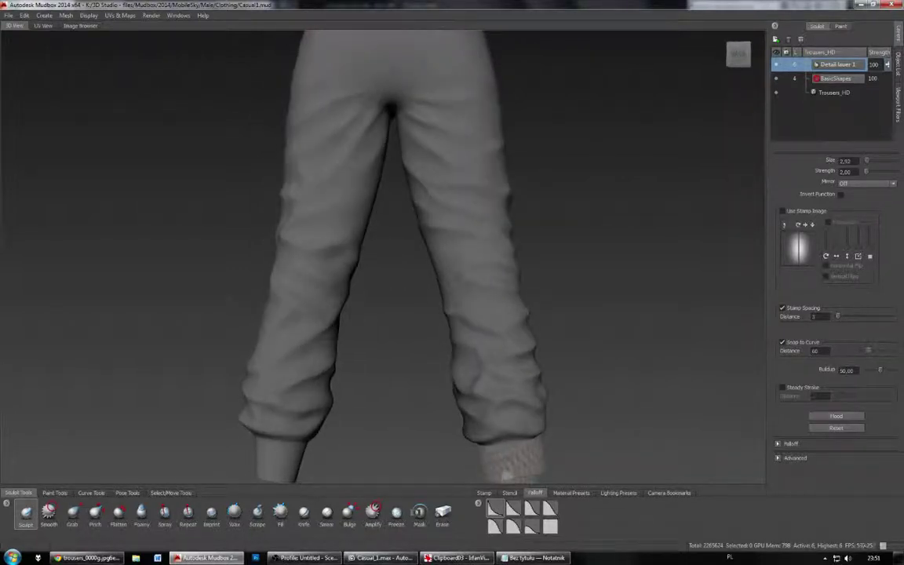
Step: Examine the finer wrinkles on both trouser legs from the back, side and front, close up and with the whole outfit in view
{"action": "left_click_drag", "start_coordinate": [354, 211], "coordinate": [303, 210], "text": "alt"}
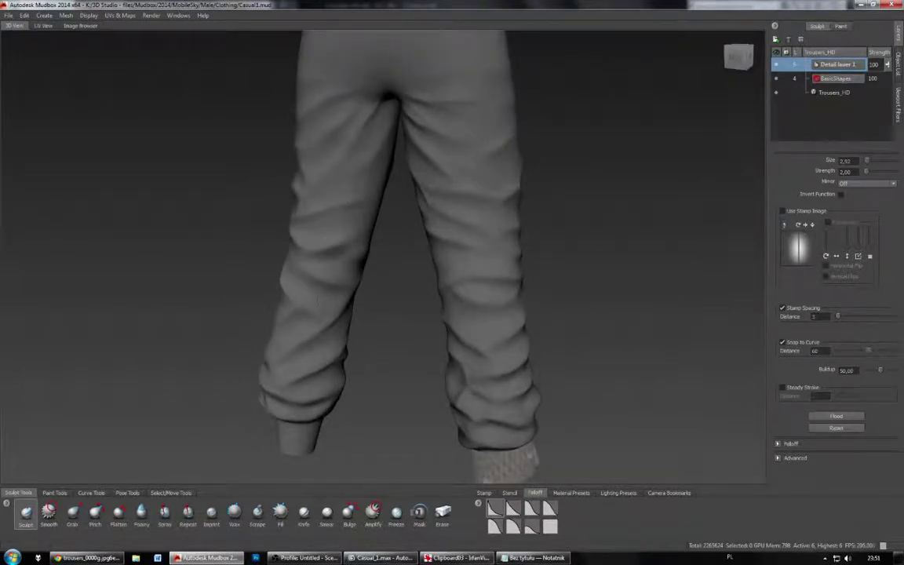
{"action": "mouse_move", "coordinate": [249, 313]}
{"action": "left_mouse_down", "text": "alt"}
{"action": "mouse_move", "coordinate": [286, 318]}
{"action": "mouse_move", "coordinate": [298, 307]}
{"action": "left_mouse_up", "text": "alt"}
{"action": "right_click_drag", "start_coordinate": [349, 282], "coordinate": [219, 408], "text": "alt"}
{"action": "left_click_drag", "start_coordinate": [219, 408], "coordinate": [397, 399], "text": "alt"}
{"action": "middle_click_drag", "start_coordinate": [396, 399], "coordinate": [399, 440], "text": "alt"}
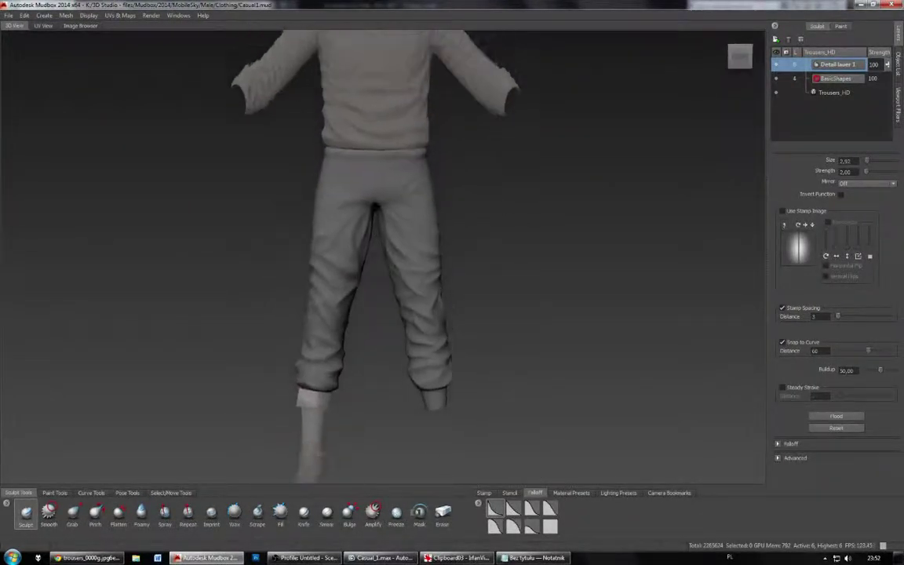
{"action": "left_click_drag", "start_coordinate": [399, 440], "coordinate": [454, 423], "text": "alt"}
{"action": "left_click_drag", "start_coordinate": [454, 259], "coordinate": [415, 250], "text": "alt"}
{"action": "middle_click_drag", "start_coordinate": [415, 250], "coordinate": [382, 258], "text": "alt"}
{"action": "left_click_drag", "start_coordinate": [381, 258], "coordinate": [403, 263], "text": "alt"}
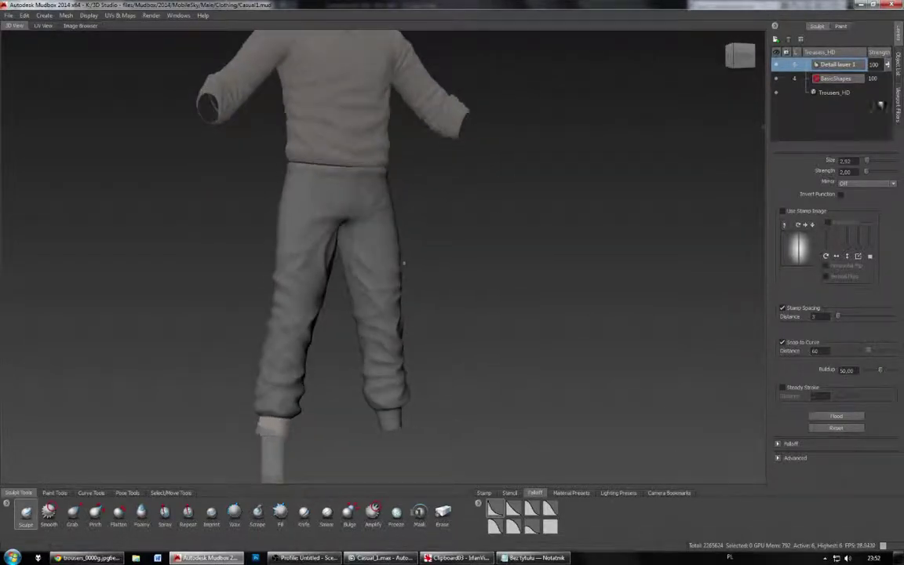
Step: Turn on the Tonemapper, Ambient Occlusion and Cavity Ambient Occlusion viewport filters, trying Screen Distance and switching it off again
{"action": "left_click", "coordinate": [898, 103]}
{"action": "left_click", "coordinate": [778, 55]}
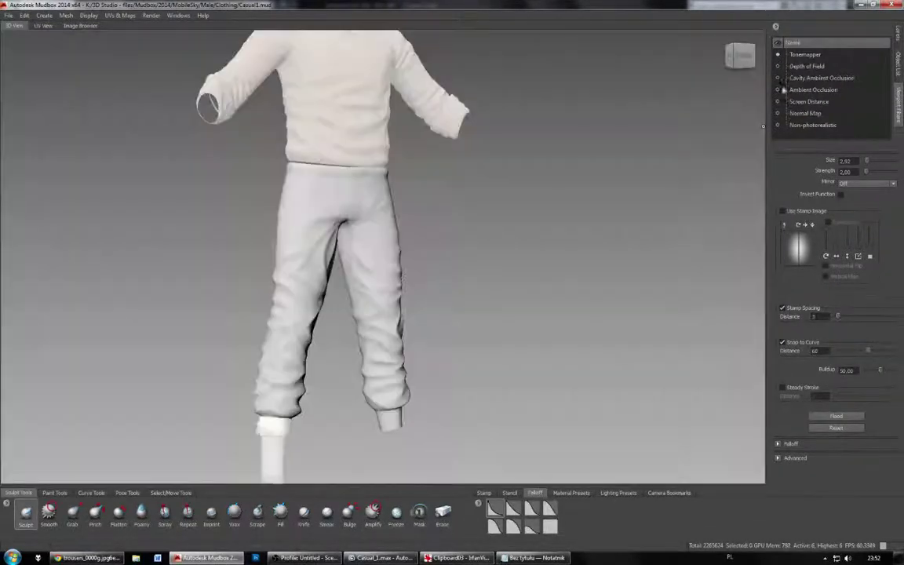
{"action": "left_click", "coordinate": [778, 102]}
{"action": "left_click", "coordinate": [778, 91]}
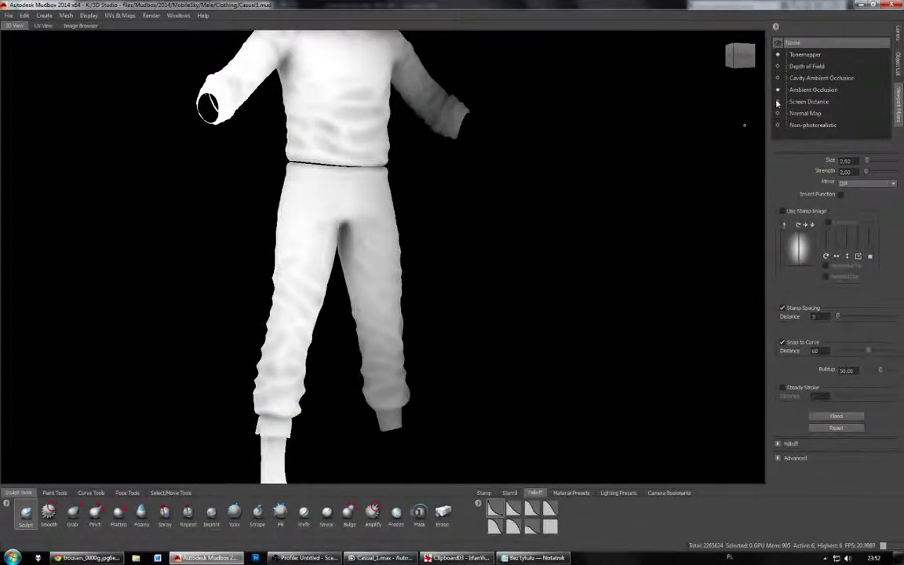
{"action": "left_click", "coordinate": [777, 102]}
{"action": "left_click", "coordinate": [778, 79]}
Step: Inspect the folds from the front, side and back under the Normal Map viewport filter, and switch that filter off
{"action": "left_click", "coordinate": [779, 114]}
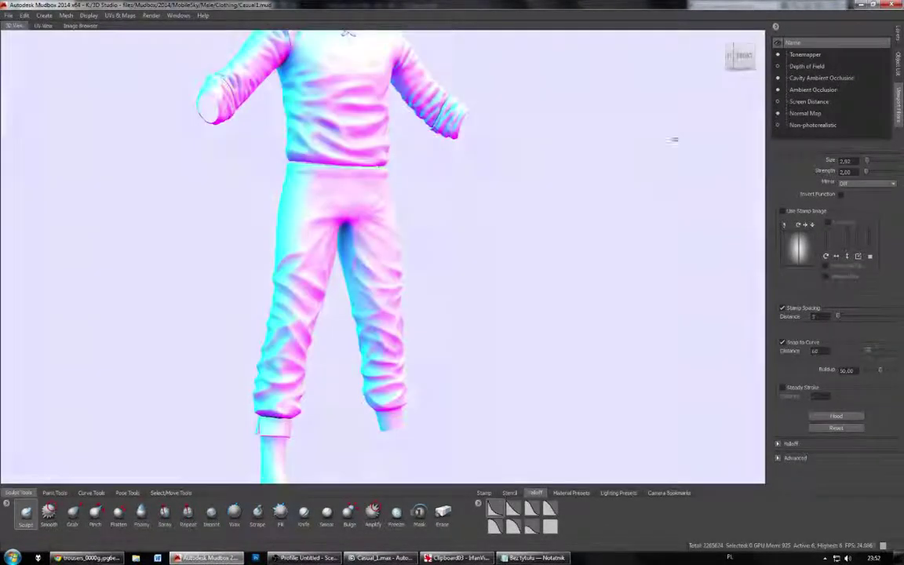
{"action": "left_click_drag", "start_coordinate": [346, 174], "coordinate": [437, 153], "text": "alt"}
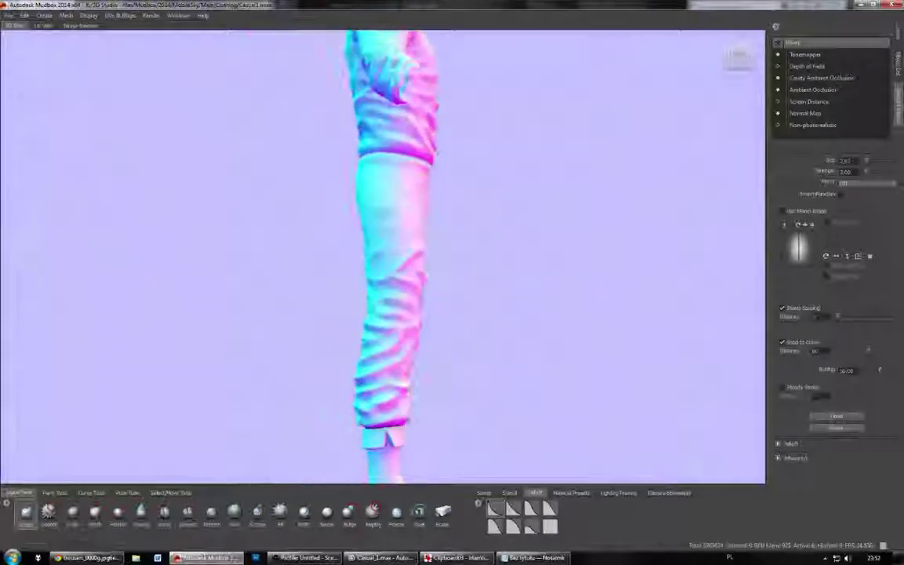
{"action": "left_click_drag", "start_coordinate": [669, 198], "coordinate": [788, 202], "text": "alt"}
{"action": "left_click", "coordinate": [777, 113]}
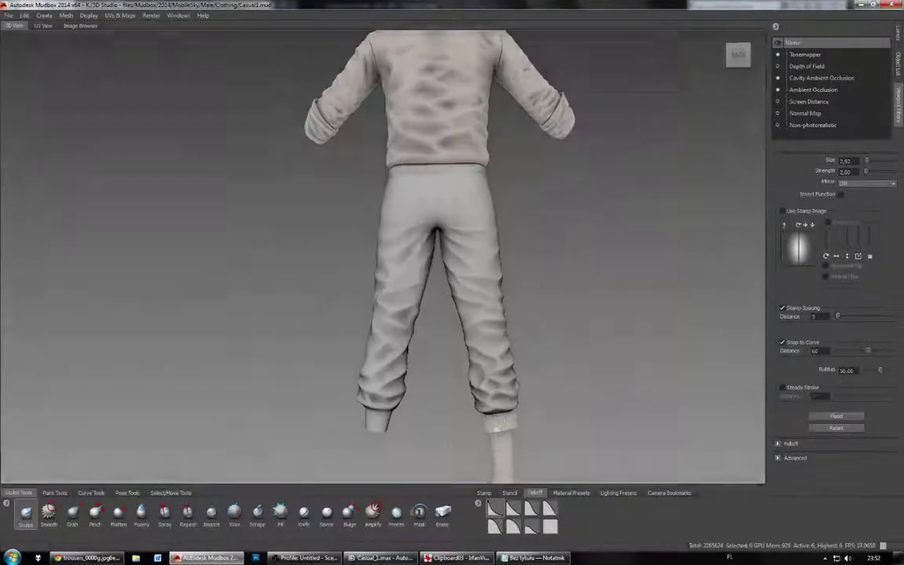
Step: Examine the shirt and trousers all around, from back to front, with the occlusion filters on
{"action": "mouse_move", "coordinate": [565, 273]}
{"action": "middle_mouse_down", "text": "alt"}
{"action": "mouse_move", "coordinate": [535, 296]}
{"action": "mouse_move", "coordinate": [480, 288]}
{"action": "middle_mouse_up", "text": "alt"}
{"action": "left_click_drag", "start_coordinate": [480, 288], "coordinate": [234, 288], "text": "alt"}
{"action": "middle_click_drag", "start_coordinate": [485, 301], "coordinate": [398, 304], "text": "alt"}
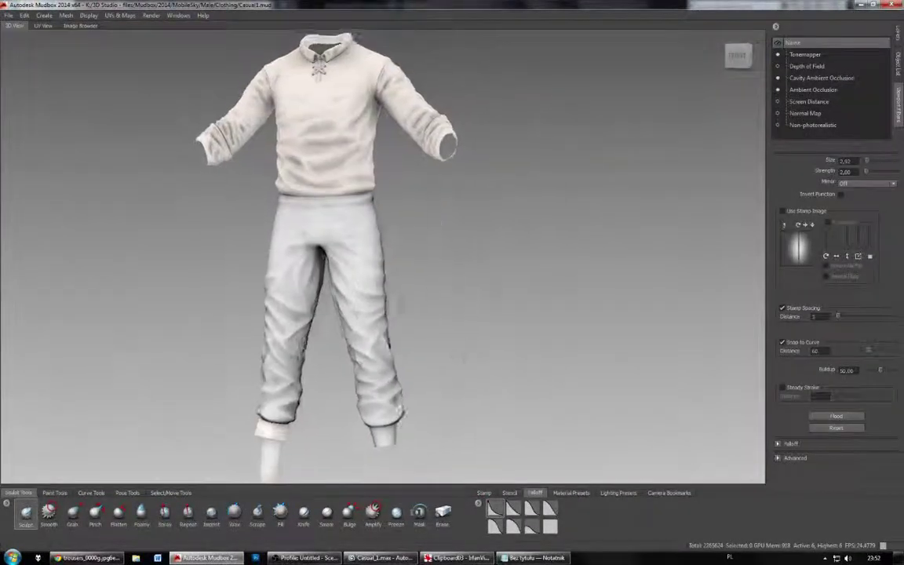
{"action": "left_click_drag", "start_coordinate": [398, 304], "coordinate": [420, 304], "text": "alt"}
{"action": "scroll", "coordinate": [420, 304], "scroll_direction": "down", "scroll_amount": 3}
{"action": "middle_click_drag", "start_coordinate": [496, 272], "coordinate": [525, 243], "text": "alt"}
{"action": "scroll", "coordinate": [468, 275], "scroll_direction": "up", "scroll_amount": 4}
{"action": "scroll", "coordinate": [507, 307], "scroll_direction": "up", "scroll_amount": 1}
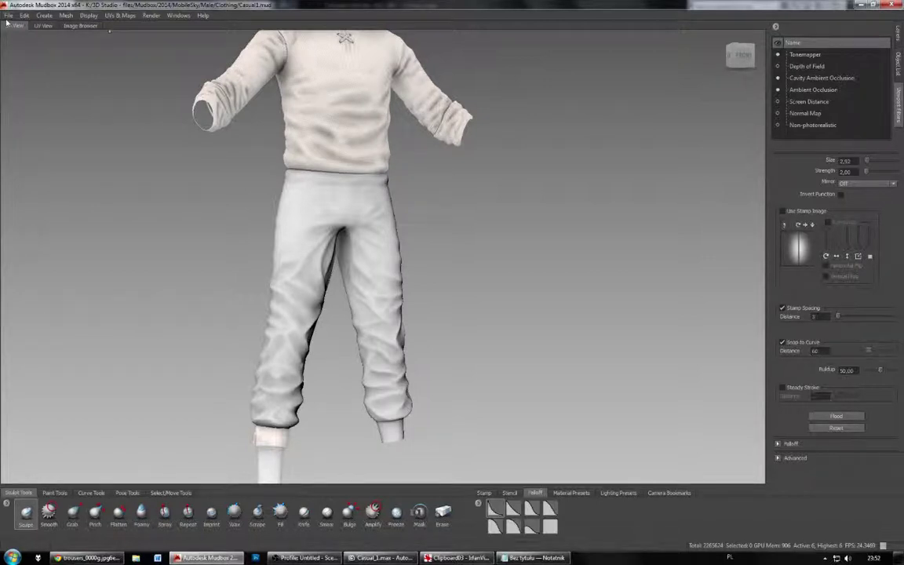
Step: Save the Casual1 scene under its existing file name
{"action": "left_click", "coordinate": [8, 16]}
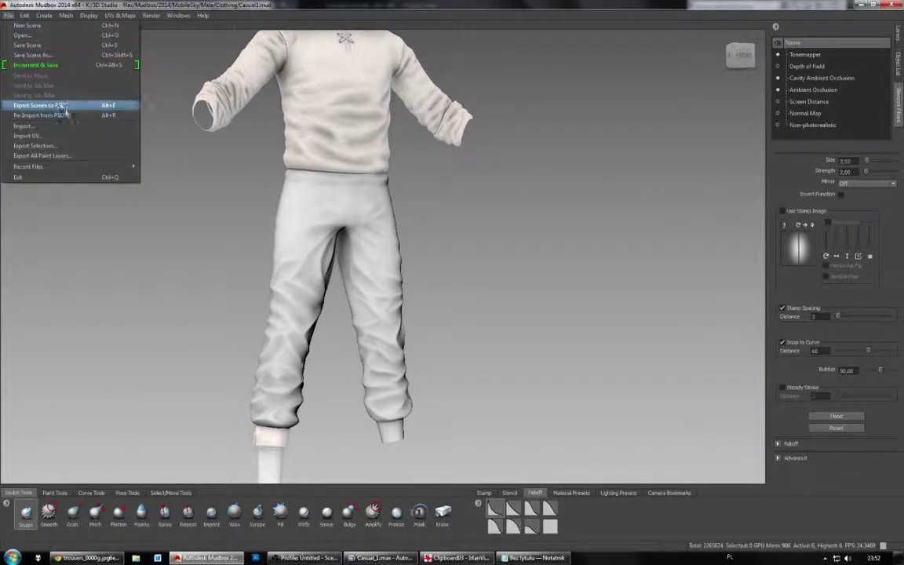
{"action": "left_click", "coordinate": [28, 44]}
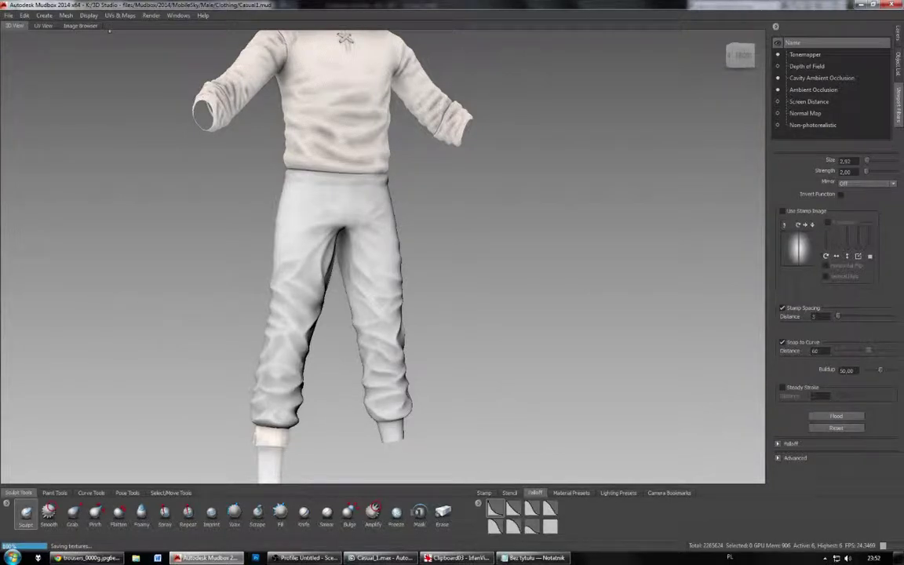
Step: Switch to Notepad, replace the note with "thats it for now, gotta go to bed", and bring up Open Broadcaster Software
{"action": "left_click", "coordinate": [531, 558]}
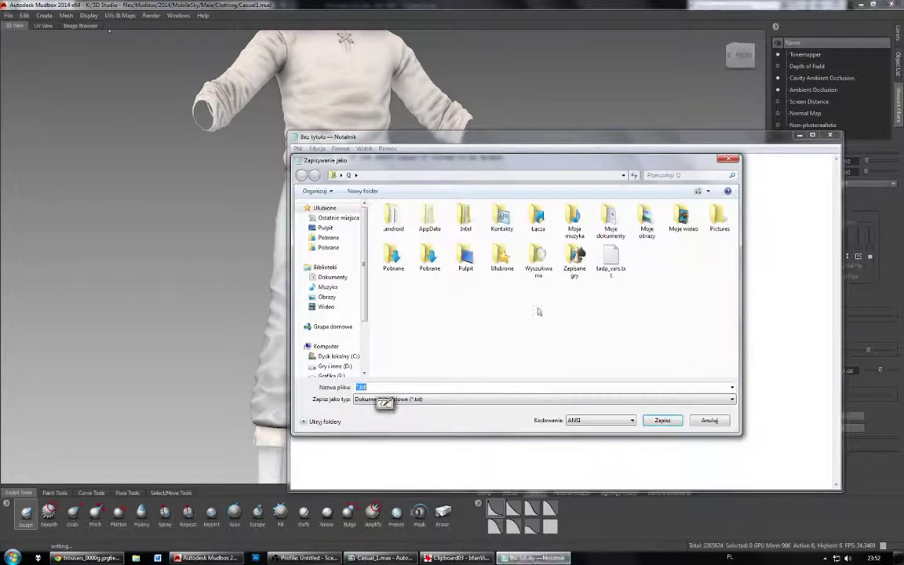
{"action": "left_click", "coordinate": [711, 425]}
{"action": "key", "text": "ctrl+a"}
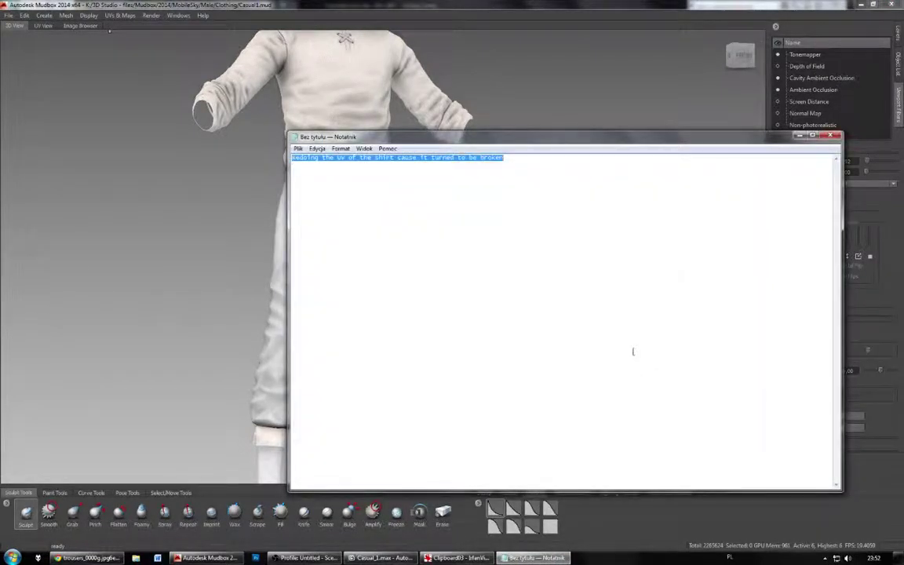
{"action": "type", "text": "thats it "}
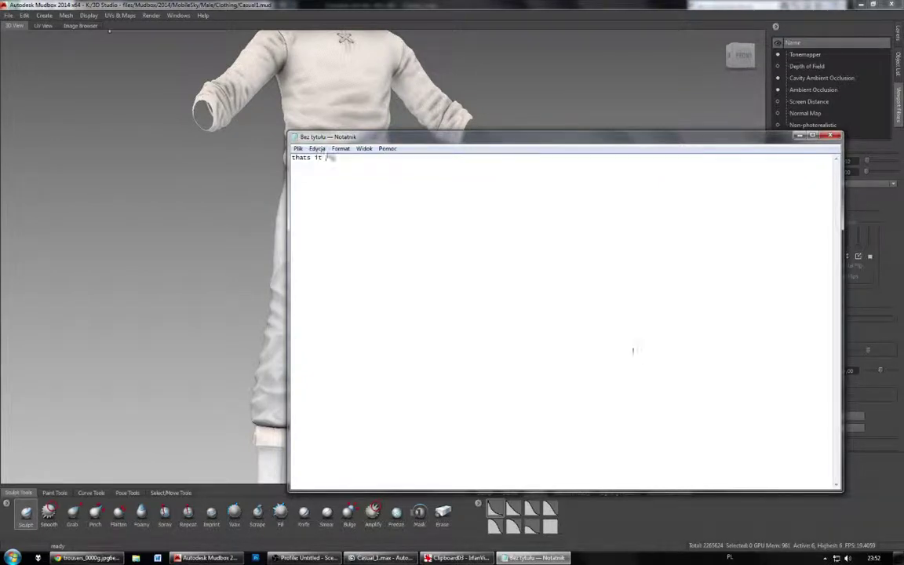
{"action": "type", "text": "for now, gotta go to bed"}
{"action": "key", "text": "Return"}
{"action": "left_click", "coordinate": [306, 558]}
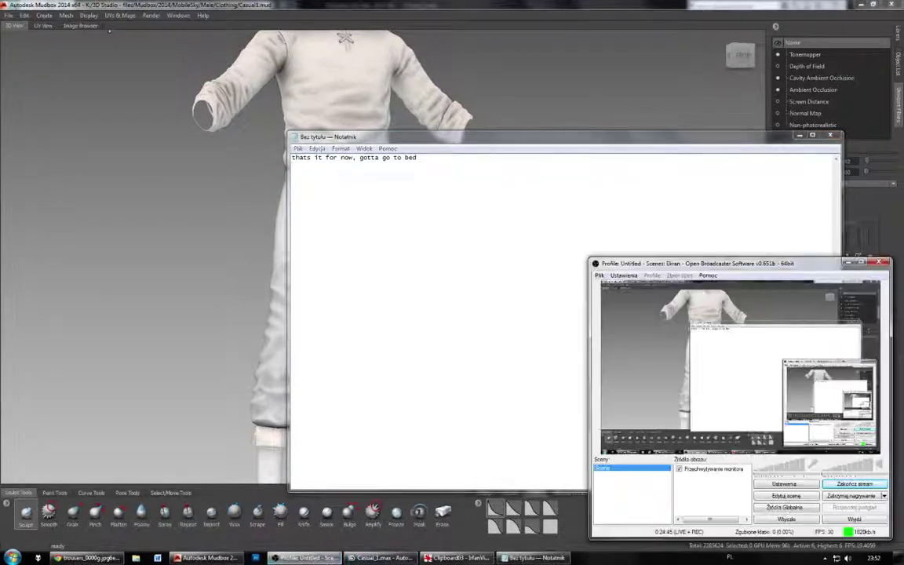